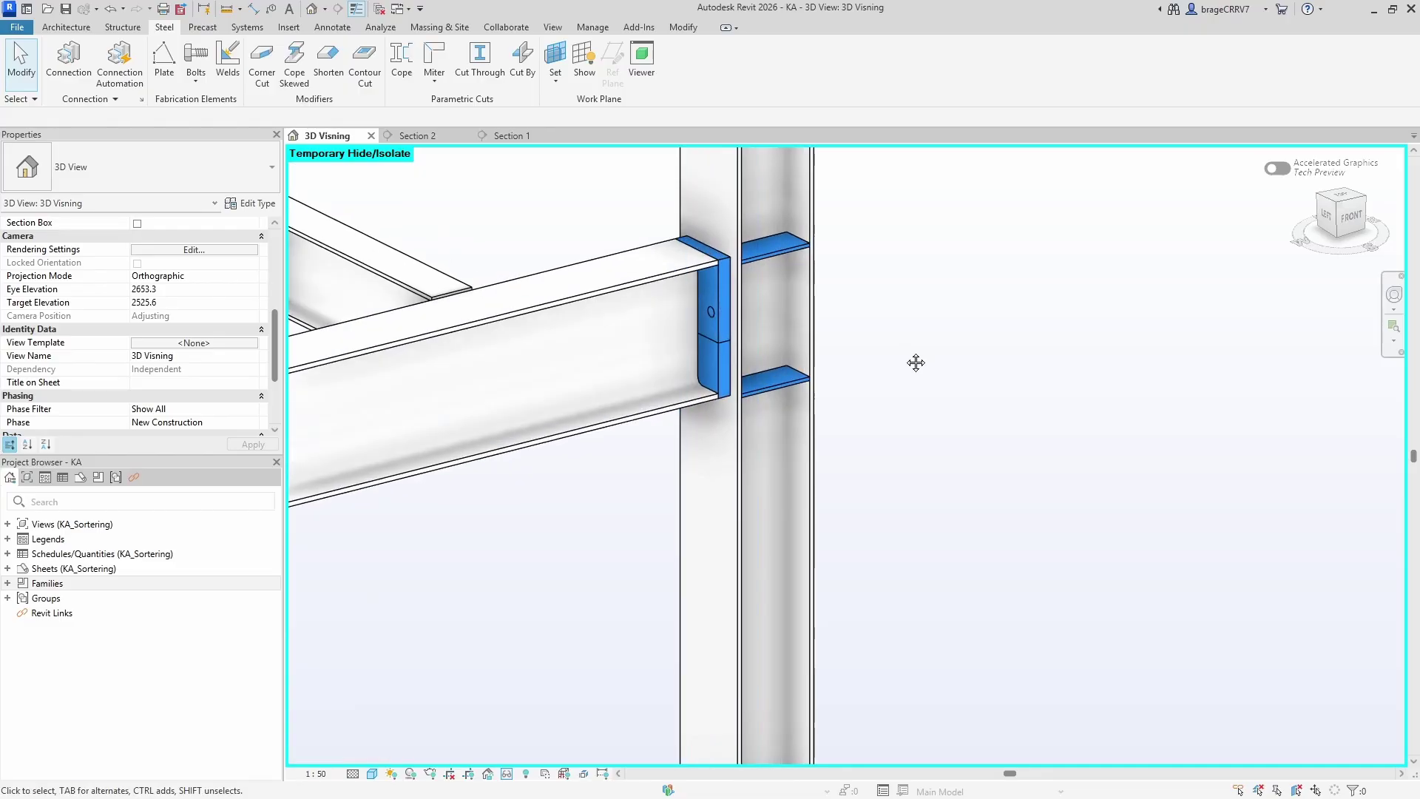
# - Turn on the visibility of Bolts under Structural Connections in the 3D view's visibility/graphics overrides
pyautogui.scroll(-2, 907, 368)
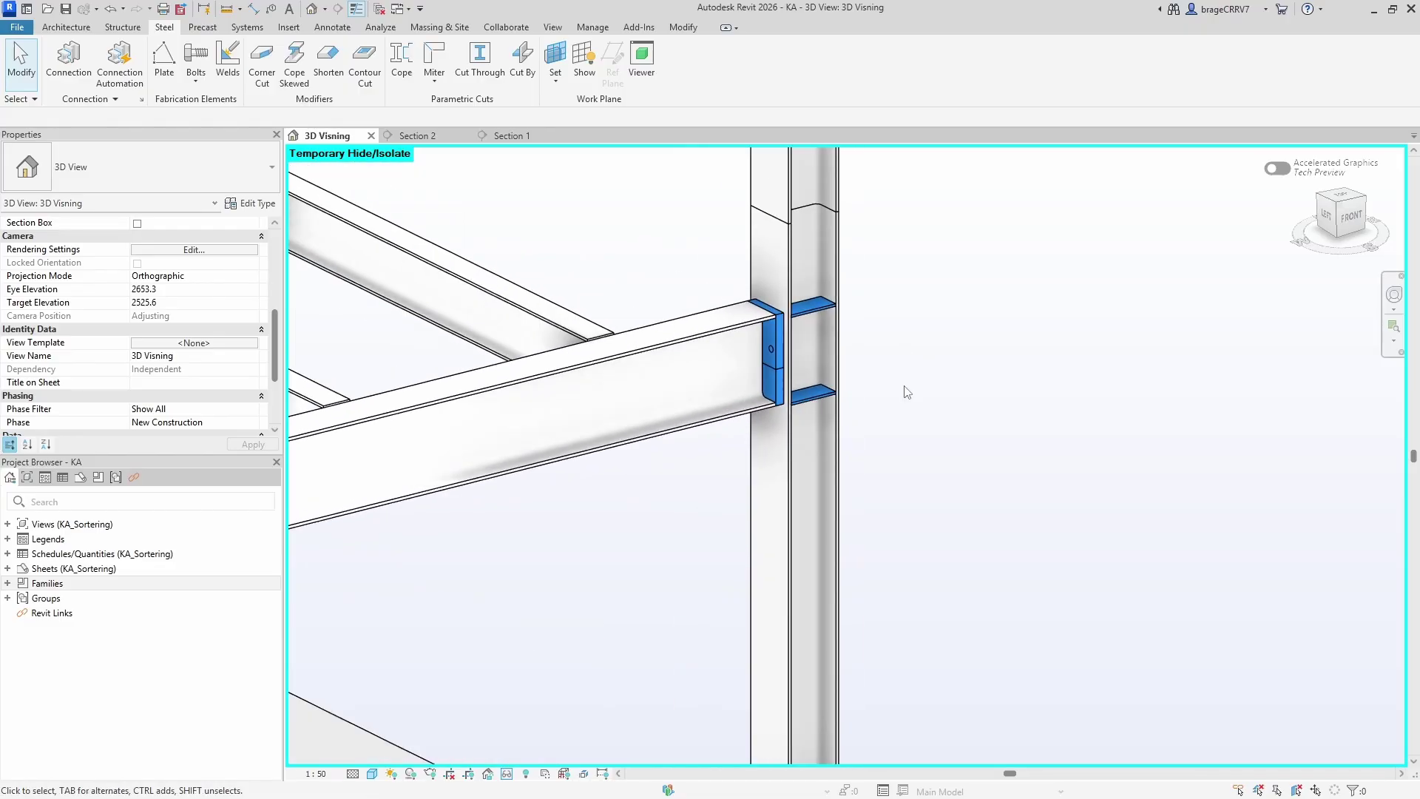
pyautogui.click(786, 376)
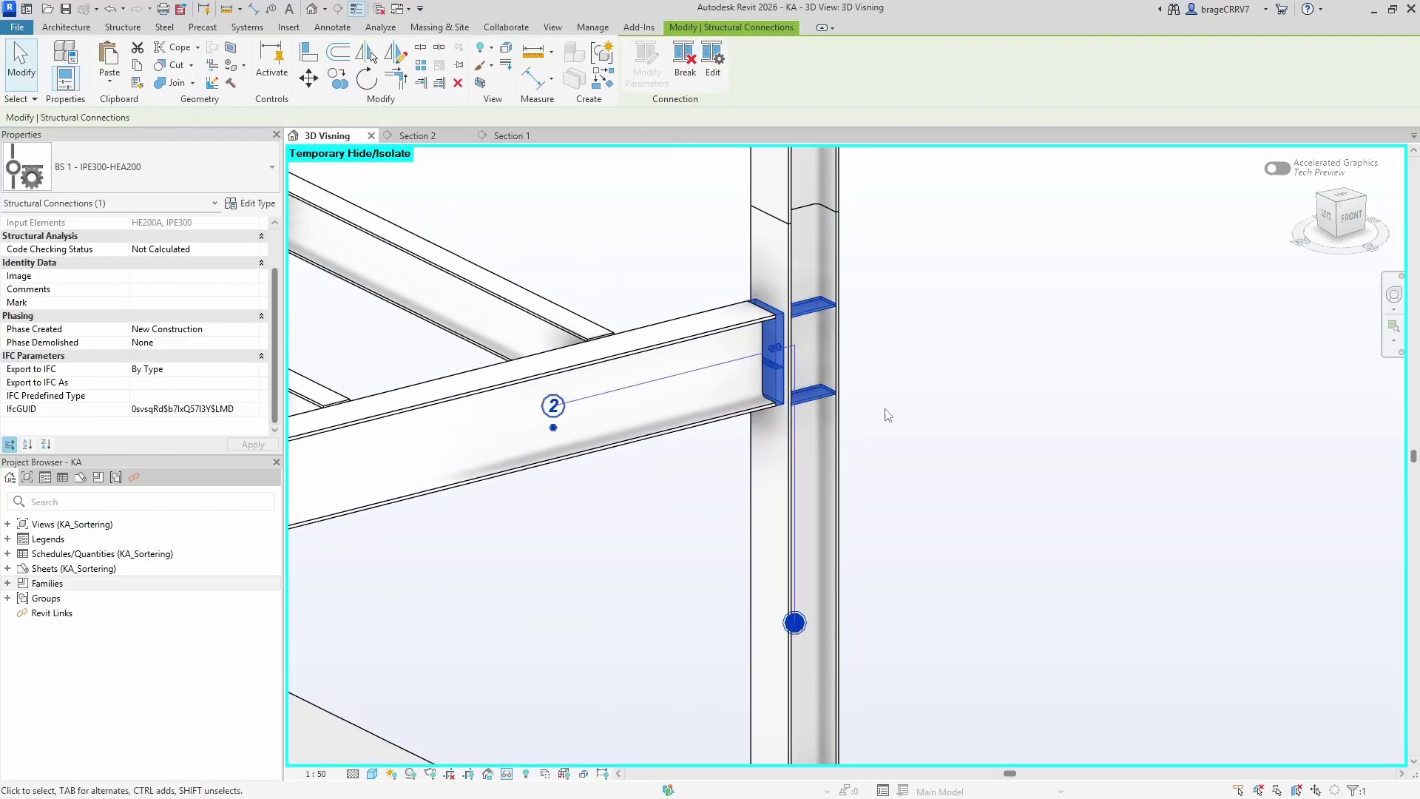
pyautogui.press('v')
pyautogui.press('g')
pyautogui.scroll(-10, 898, 371)
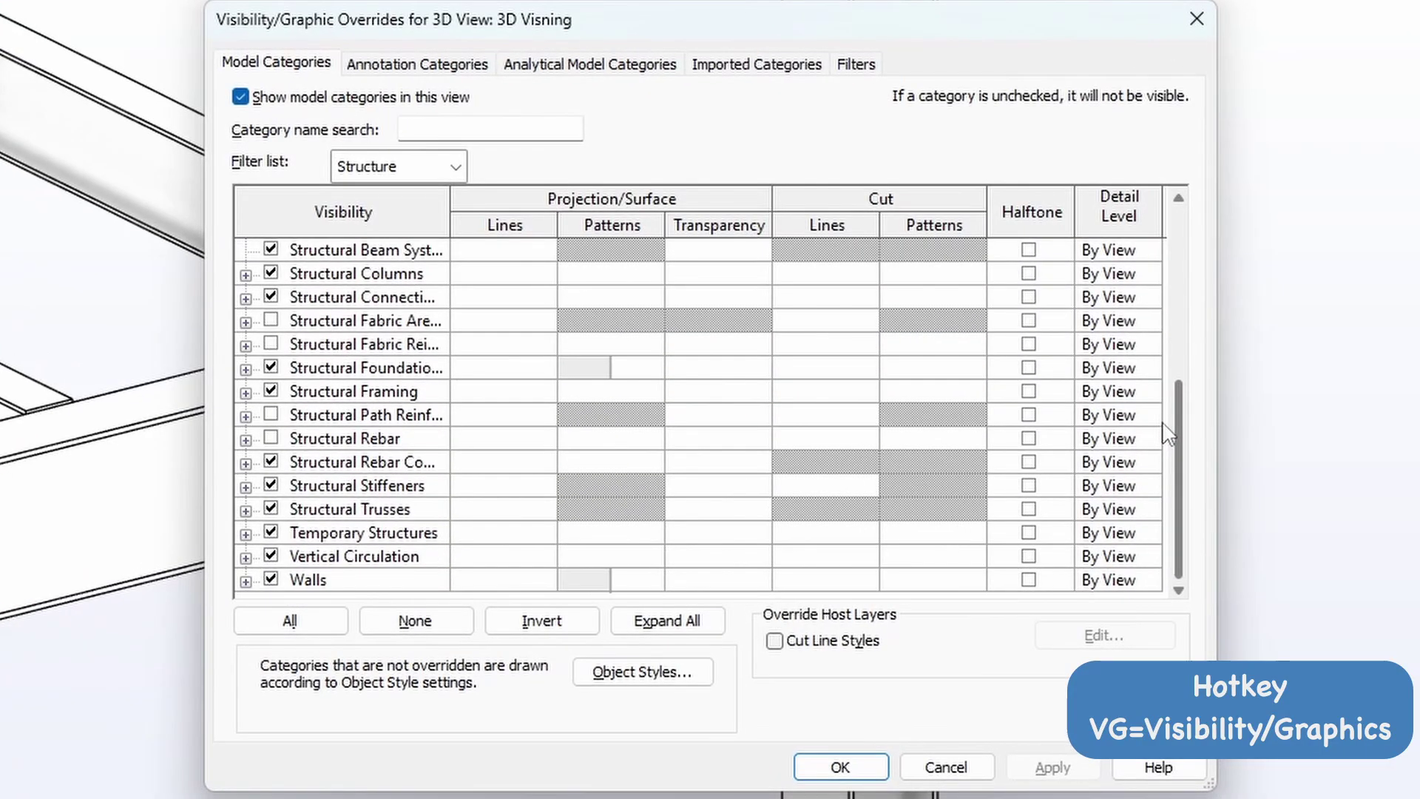
pyautogui.click(325, 299)
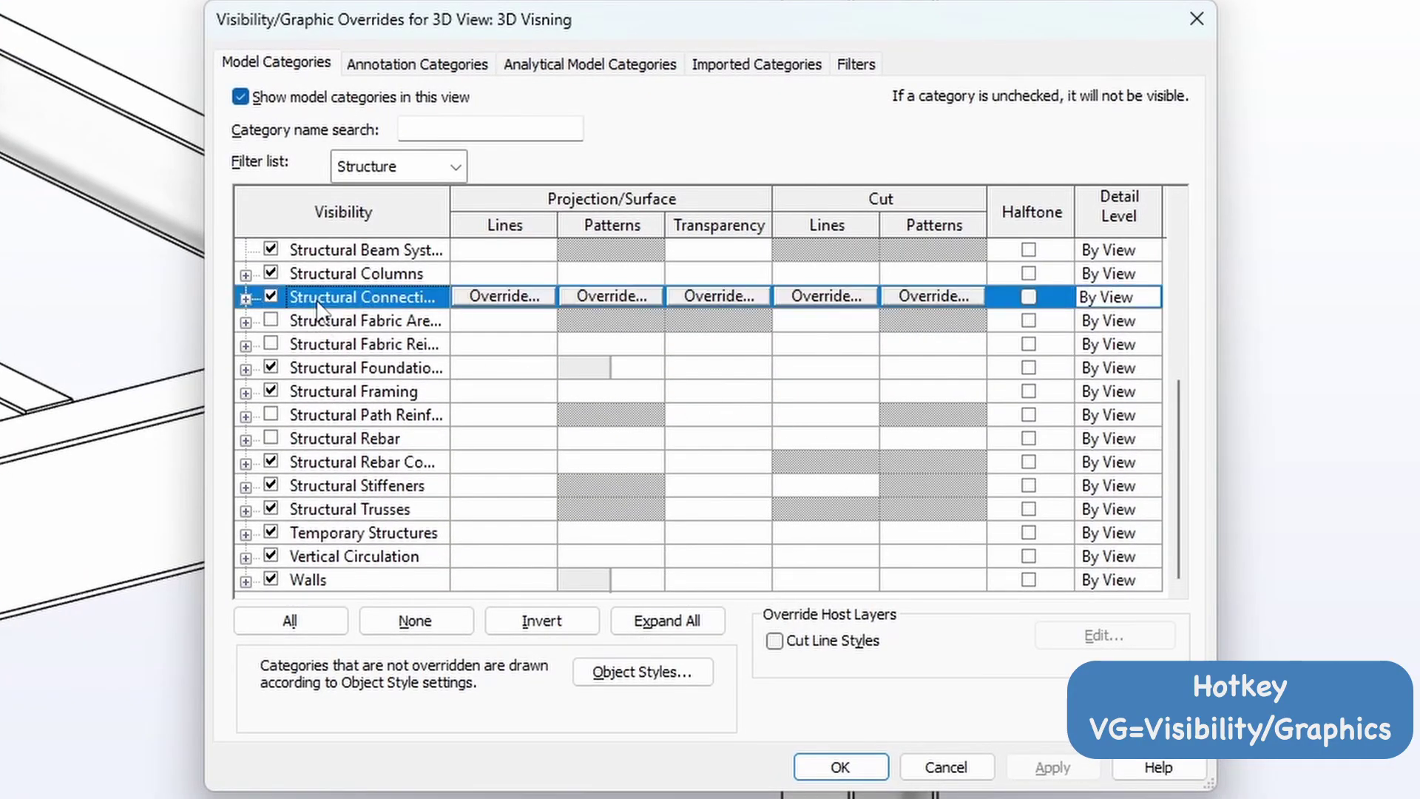
pyautogui.moveTo(448, 216); pyautogui.dragTo(505, 213)
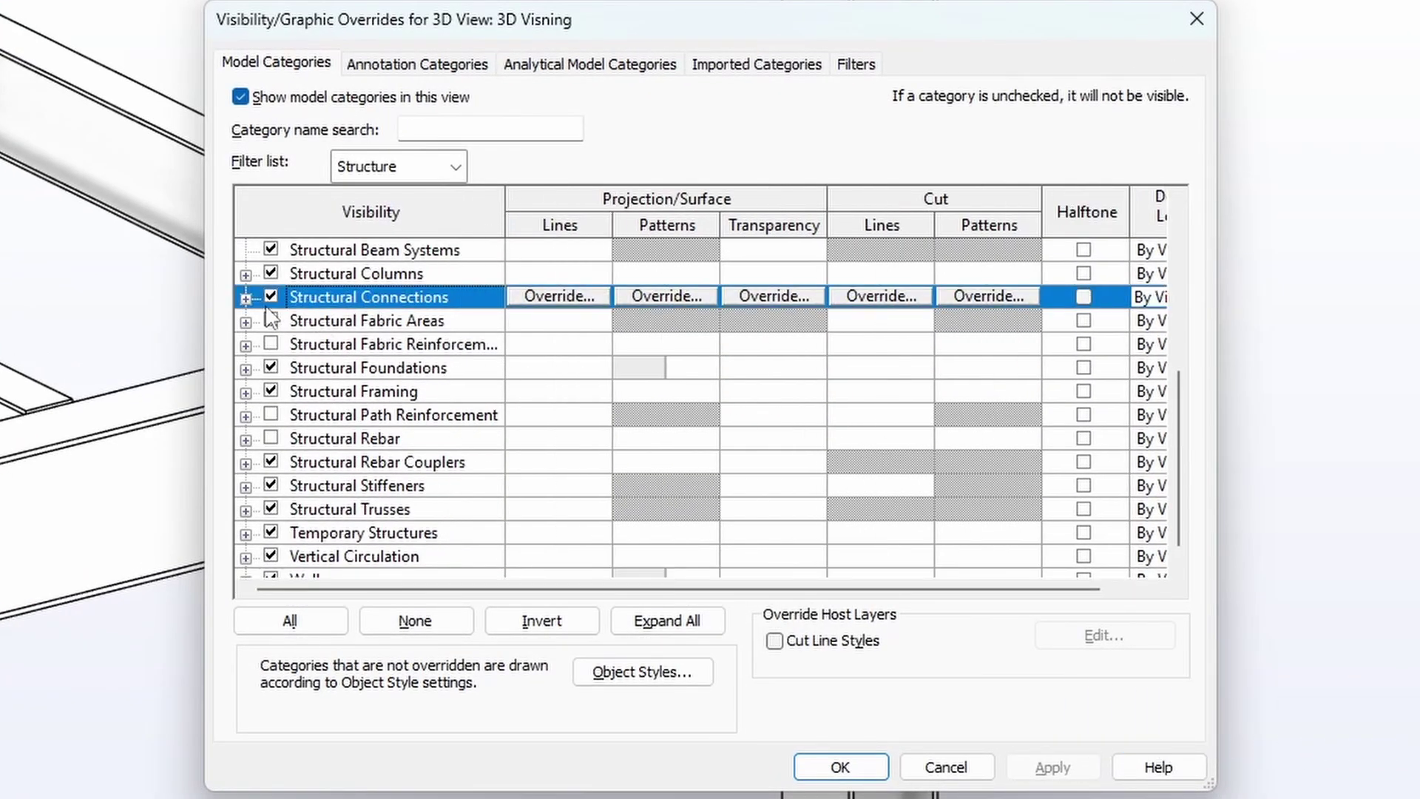
pyautogui.click(245, 298)
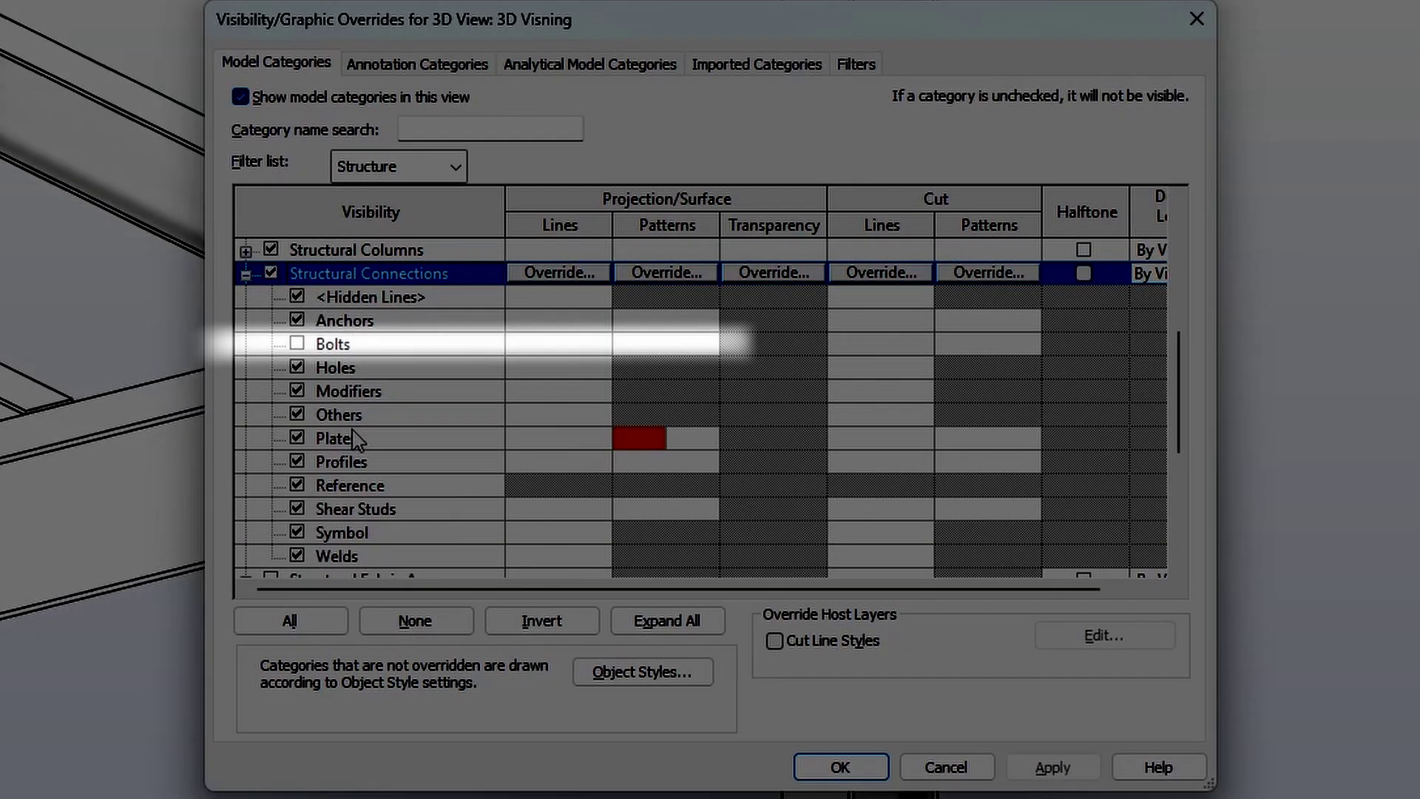
pyautogui.click(297, 343)
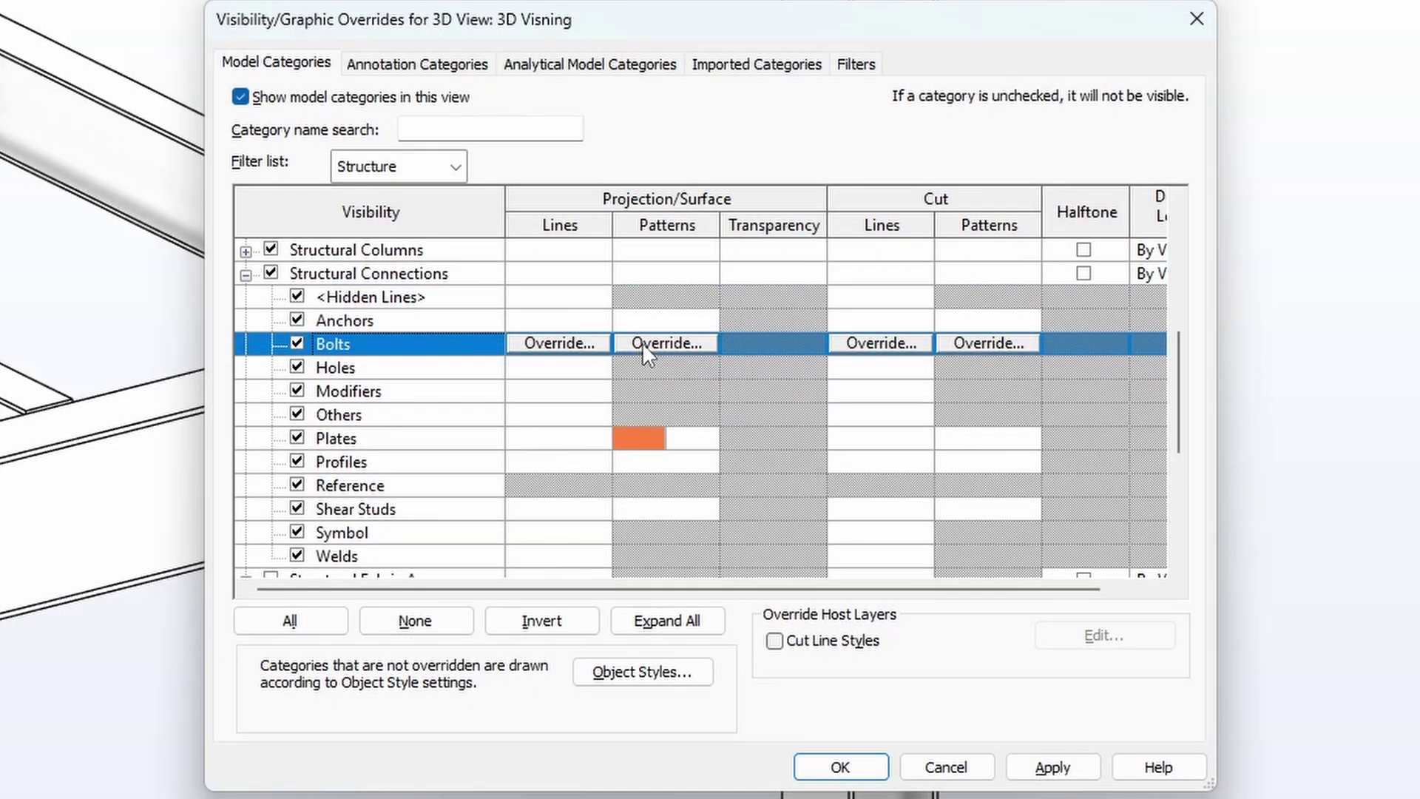
# - Override the bolts' projection pattern with a solid foreground fill in colour RGB 000-255-128 and apply the view overrides
pyautogui.click(642, 343)
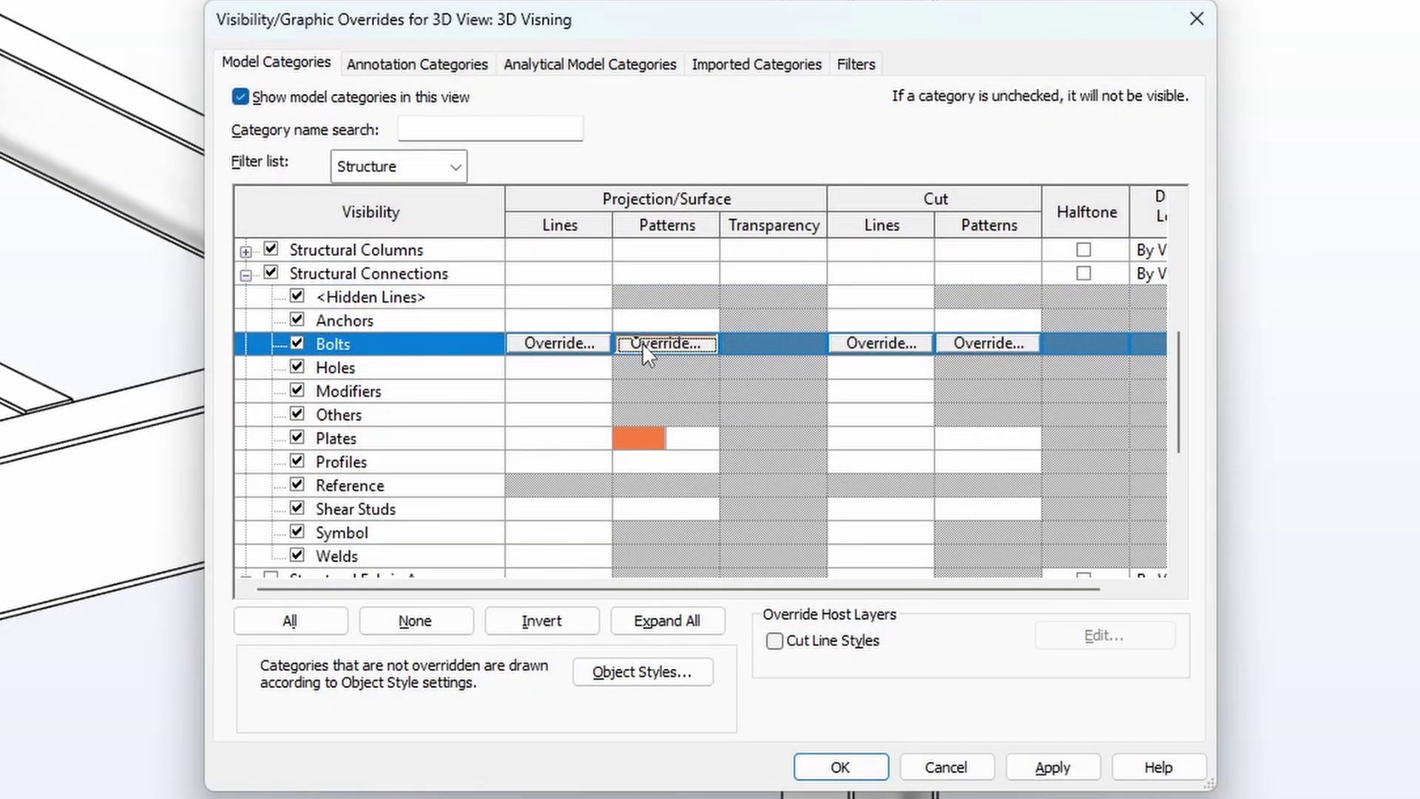
pyautogui.click(710, 325)
pyautogui.click(677, 367)
pyautogui.click(681, 361)
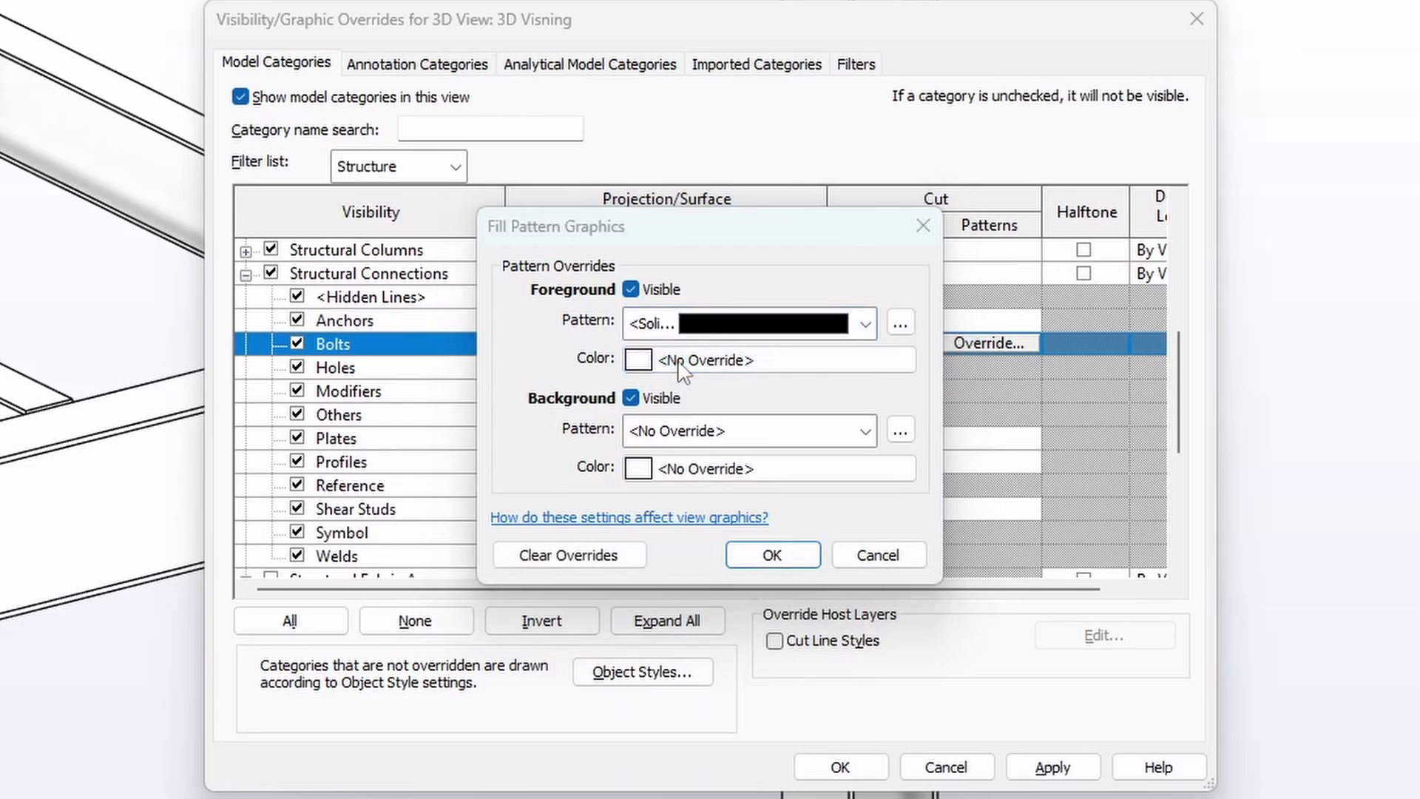
pyautogui.click(539, 217)
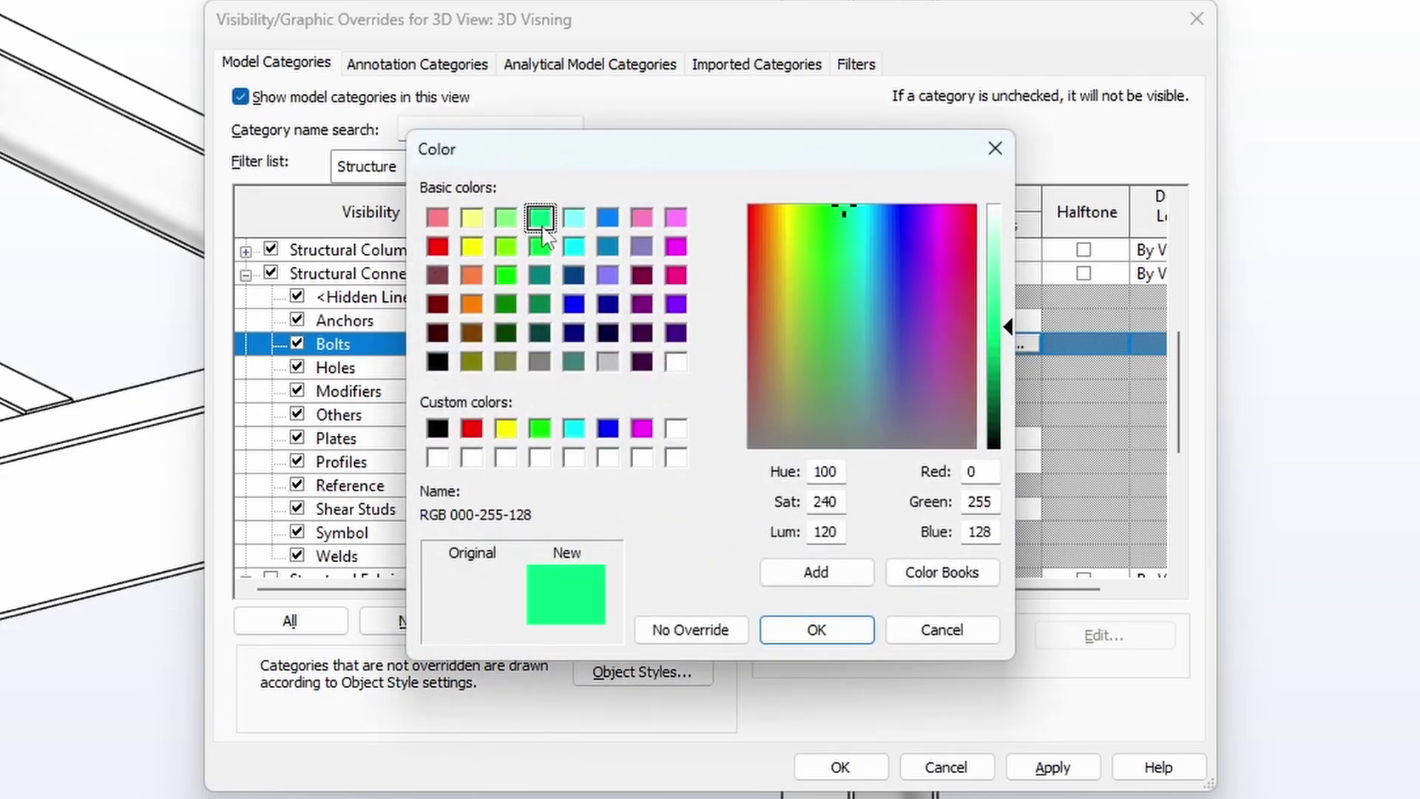
pyautogui.click(816, 630)
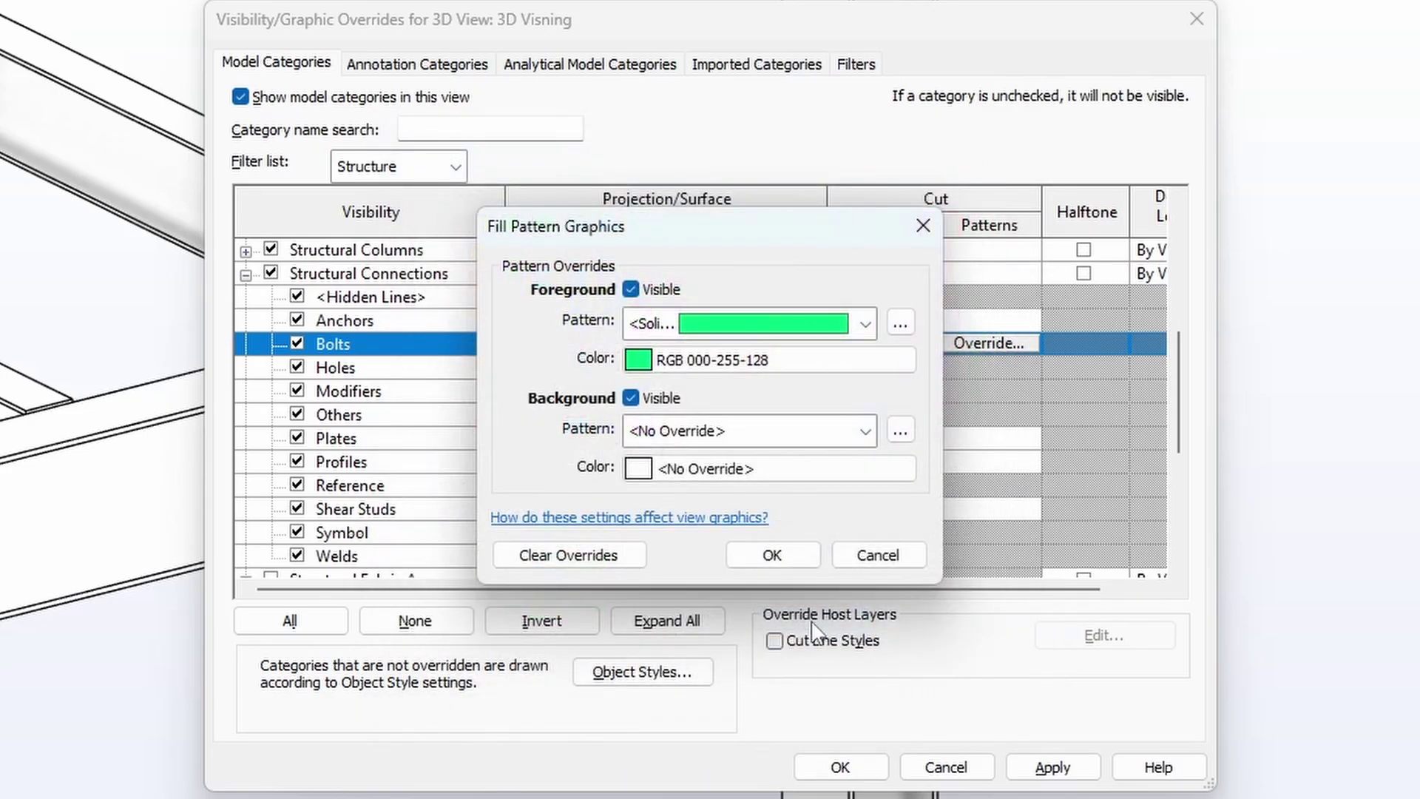
pyautogui.click(770, 555)
pyautogui.click(1044, 770)
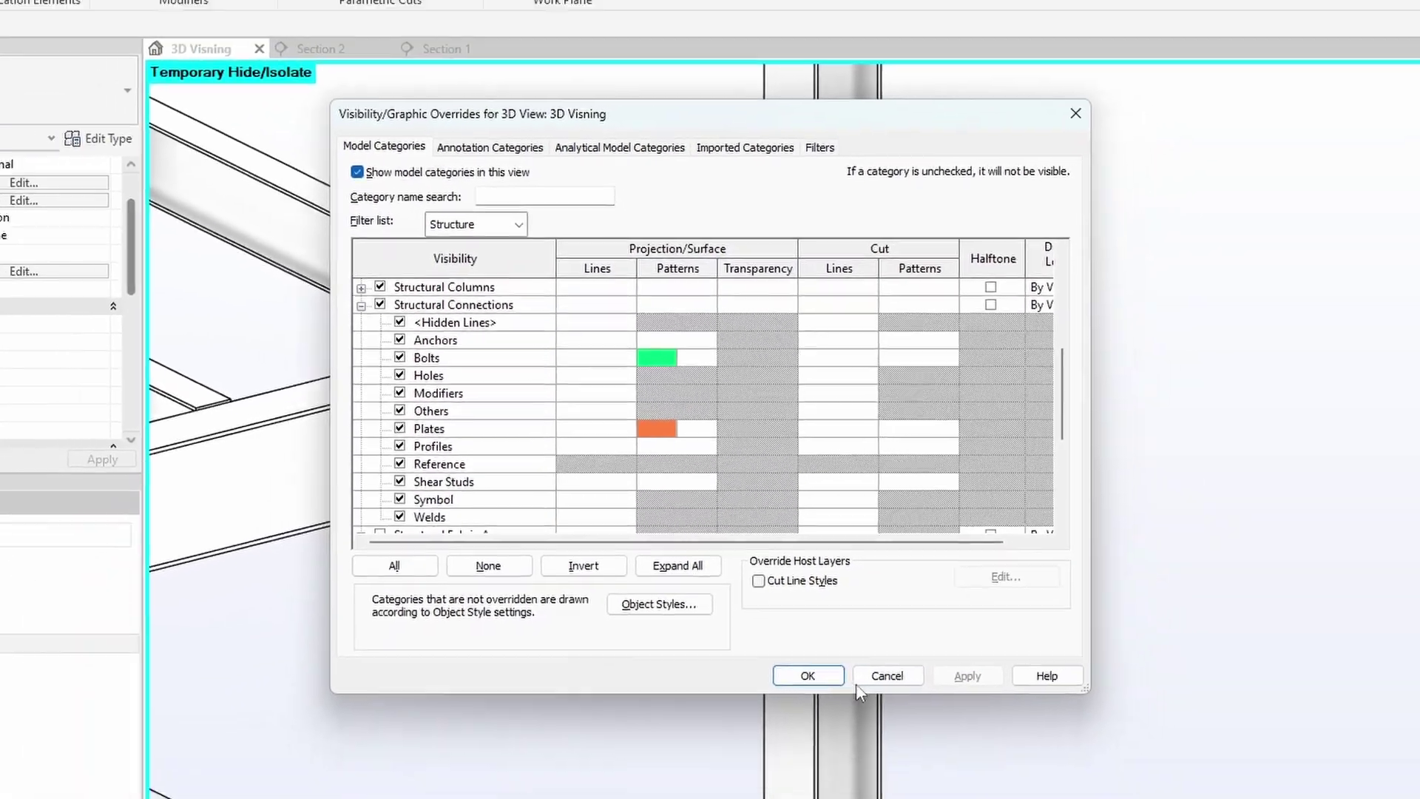
pyautogui.click(841, 767)
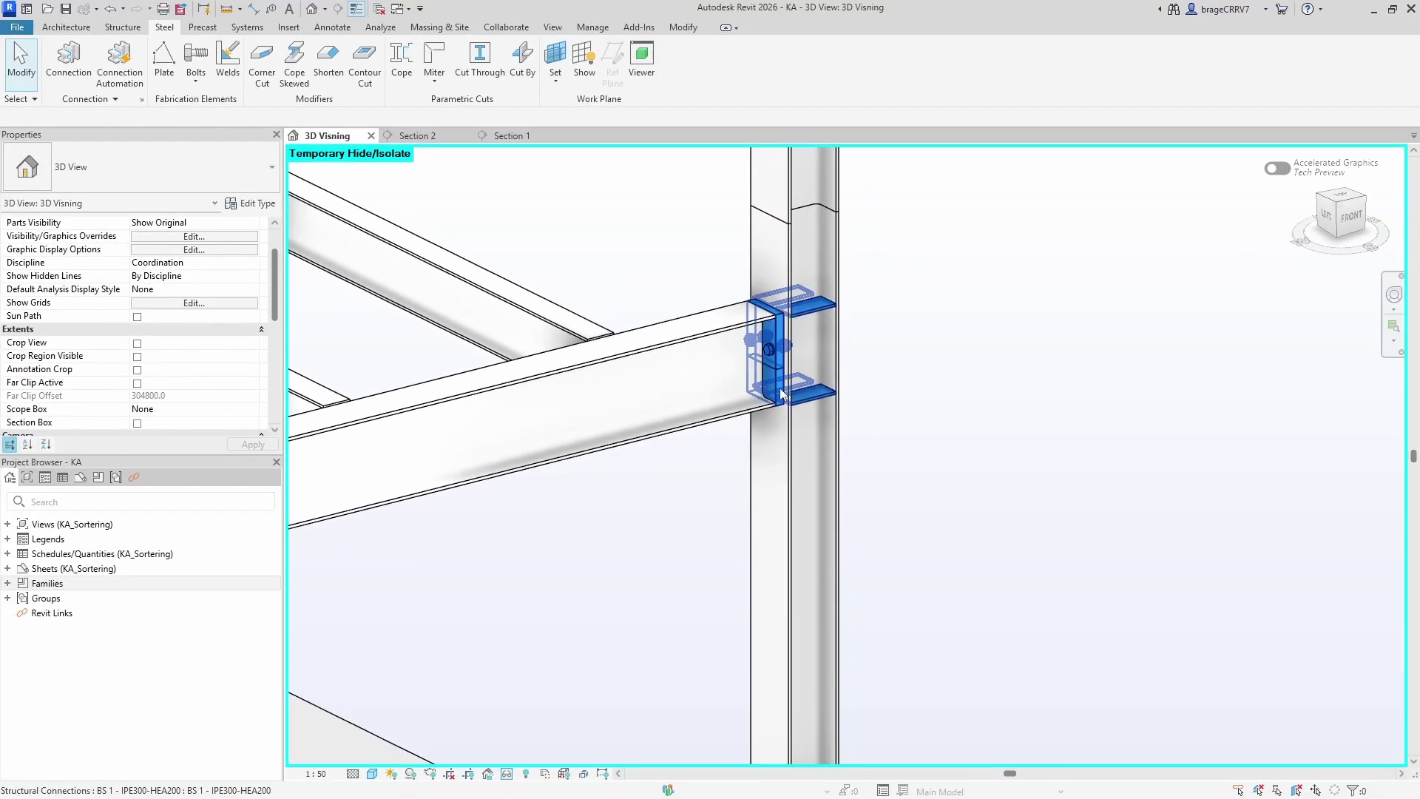
# - Review the 3D view's filter overrides for the BS 1 beam-to-column connection, making no changes
pyautogui.click(830, 370)
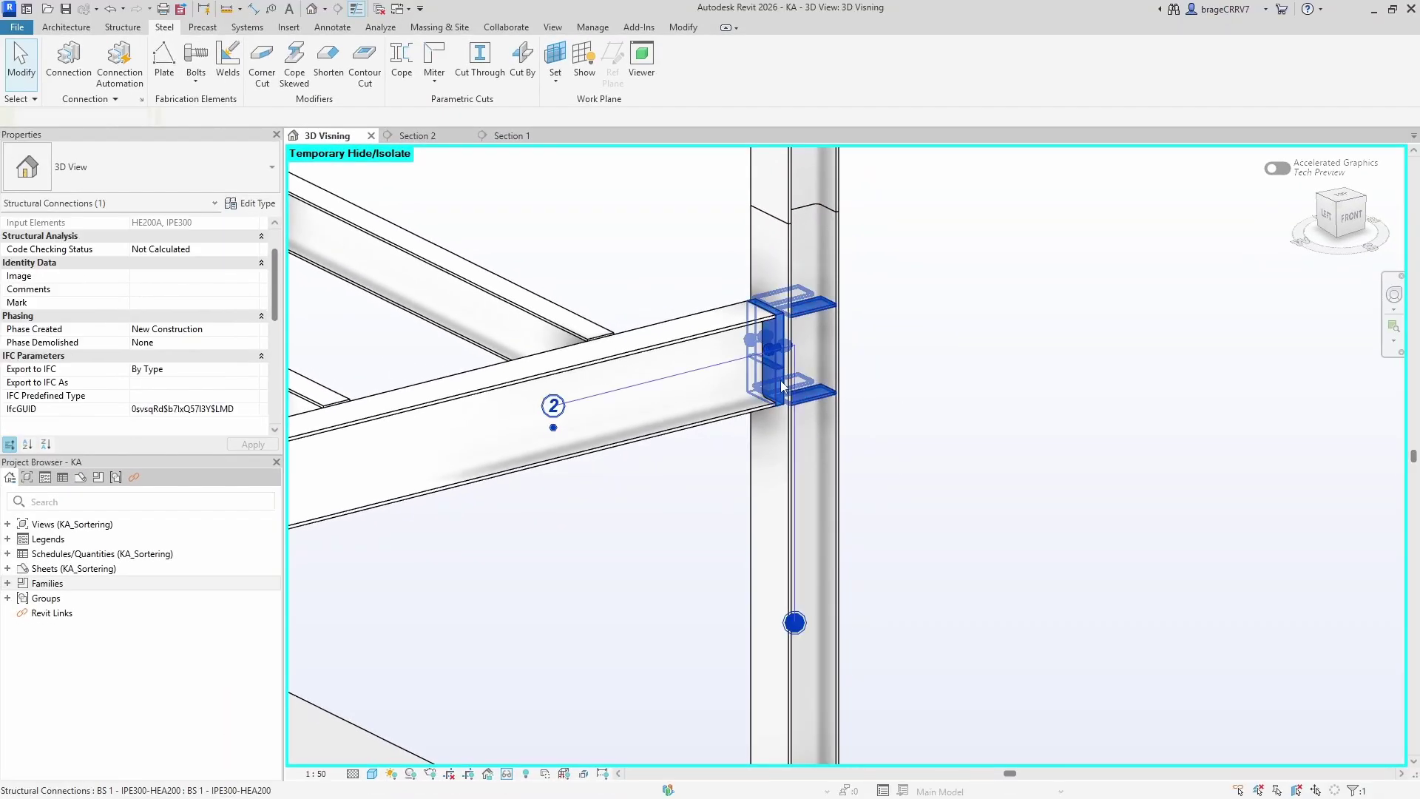
pyautogui.press('v')
pyautogui.press('g')
pyautogui.click(779, 209)
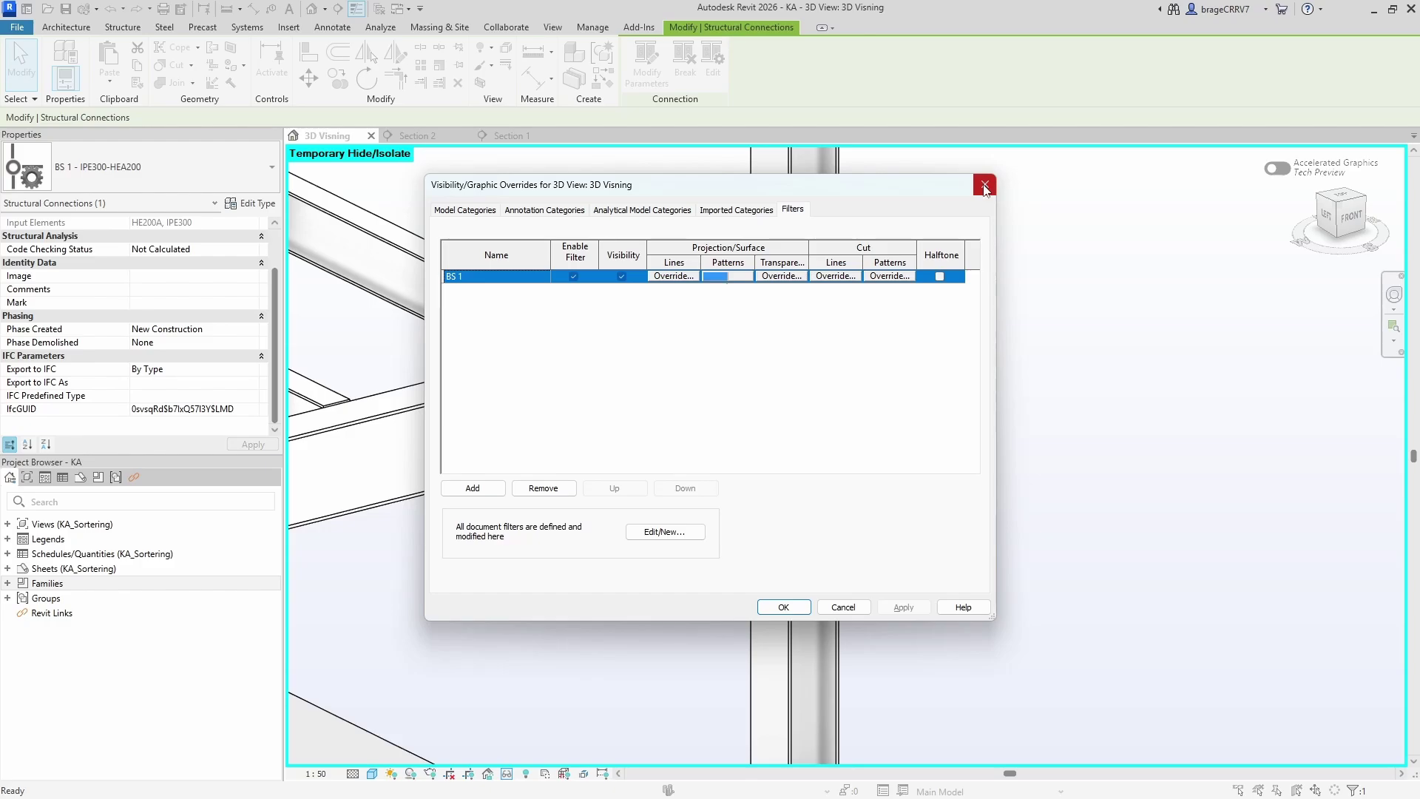
pyautogui.click(984, 185)
pyautogui.press('Escape')
# - Load the Base plate connection into the project through the structural connection settings
pyautogui.moveTo(980, 548); pyautogui.dragTo(919, 434, button='middle')
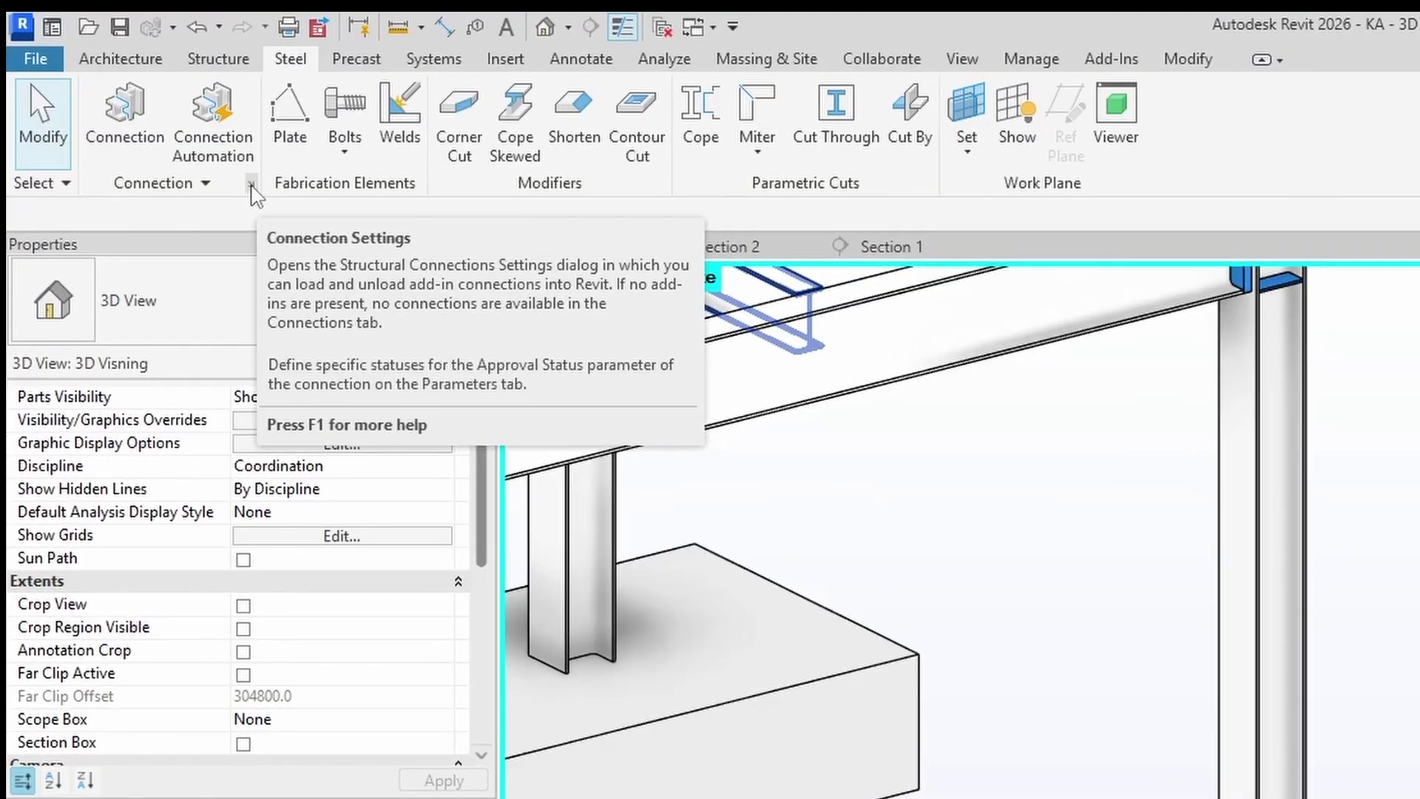
pyautogui.click(252, 186)
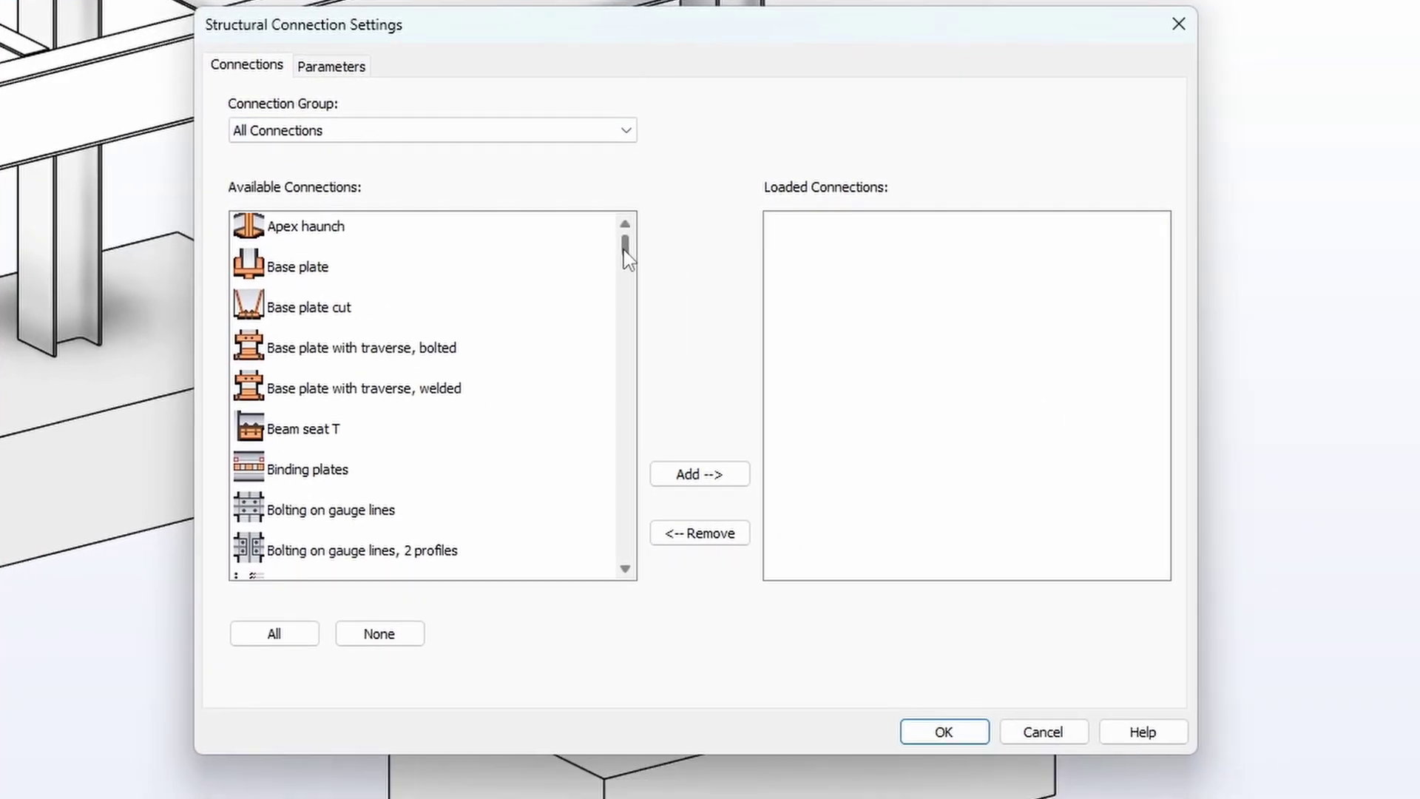
pyautogui.moveTo(1140, 543); pyautogui.dragTo(1144, 593)
pyautogui.moveTo(625, 282); pyautogui.dragTo(628, 252)
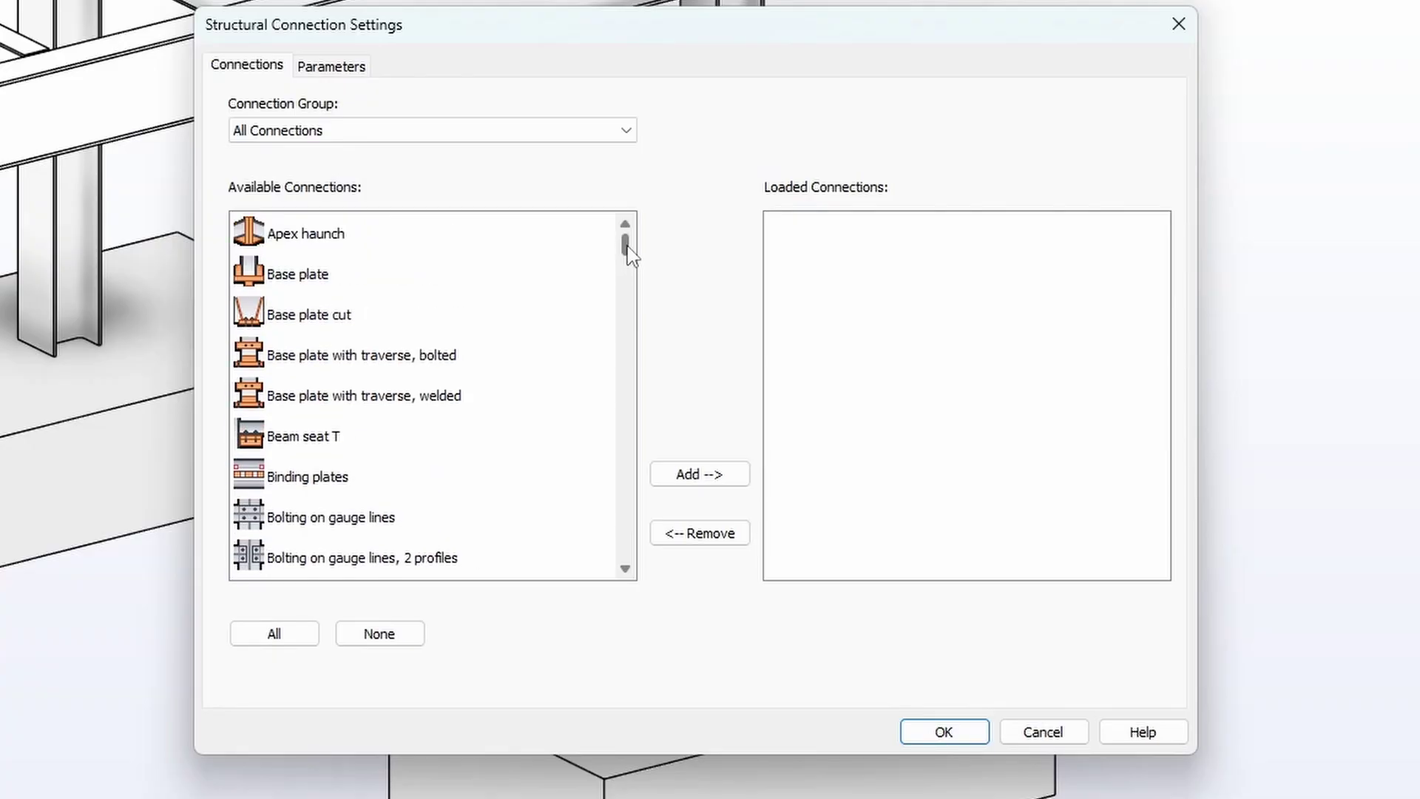
pyautogui.click(315, 272)
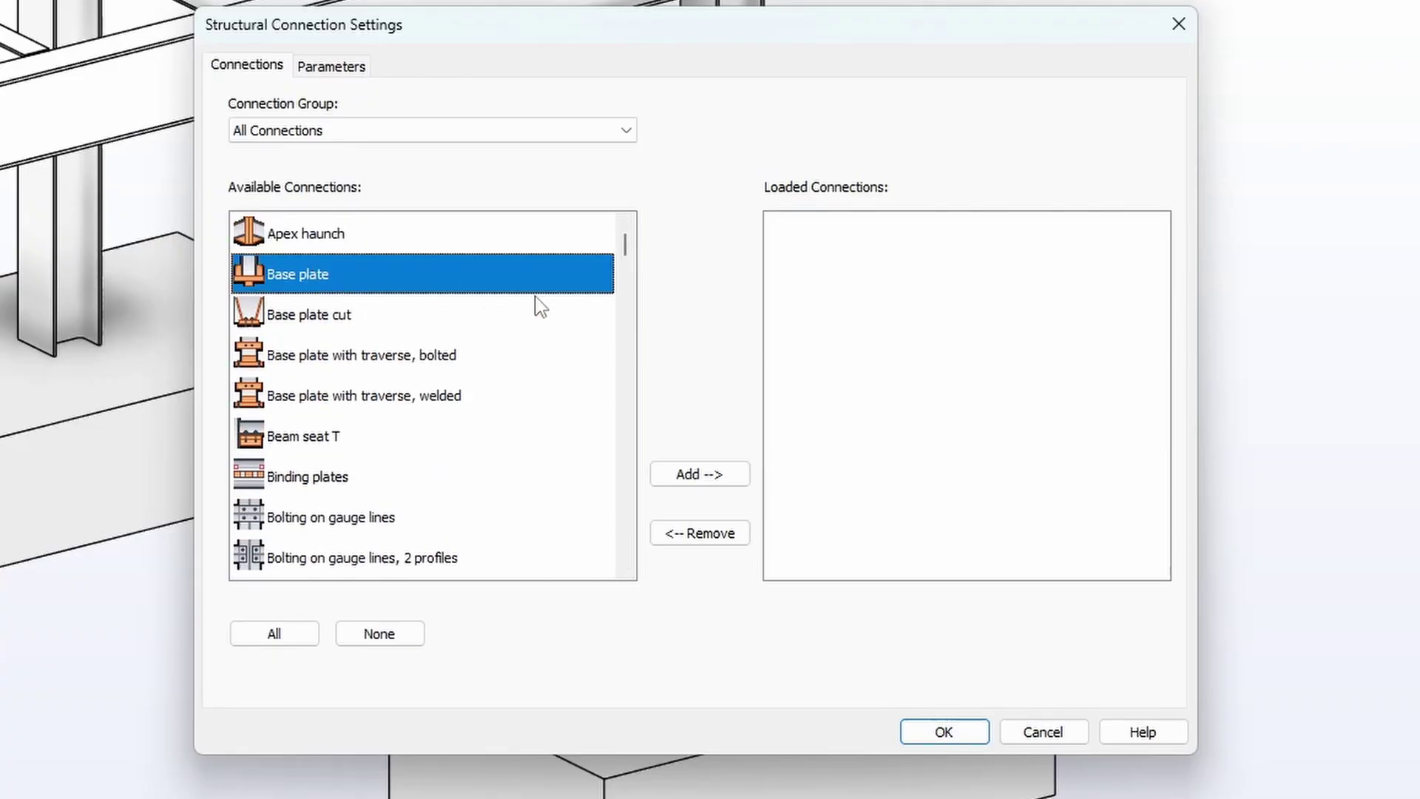
pyautogui.click(700, 477)
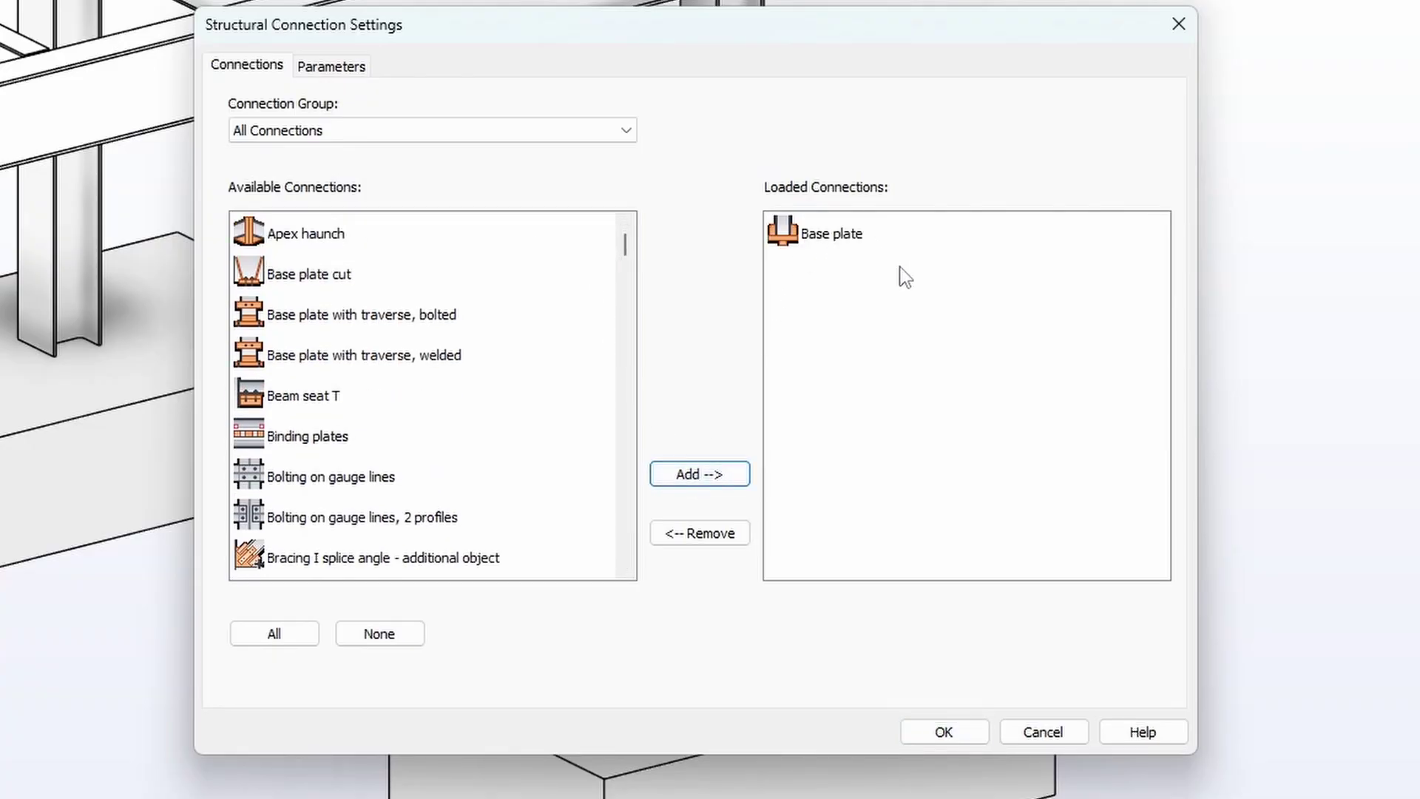
pyautogui.click(970, 732)
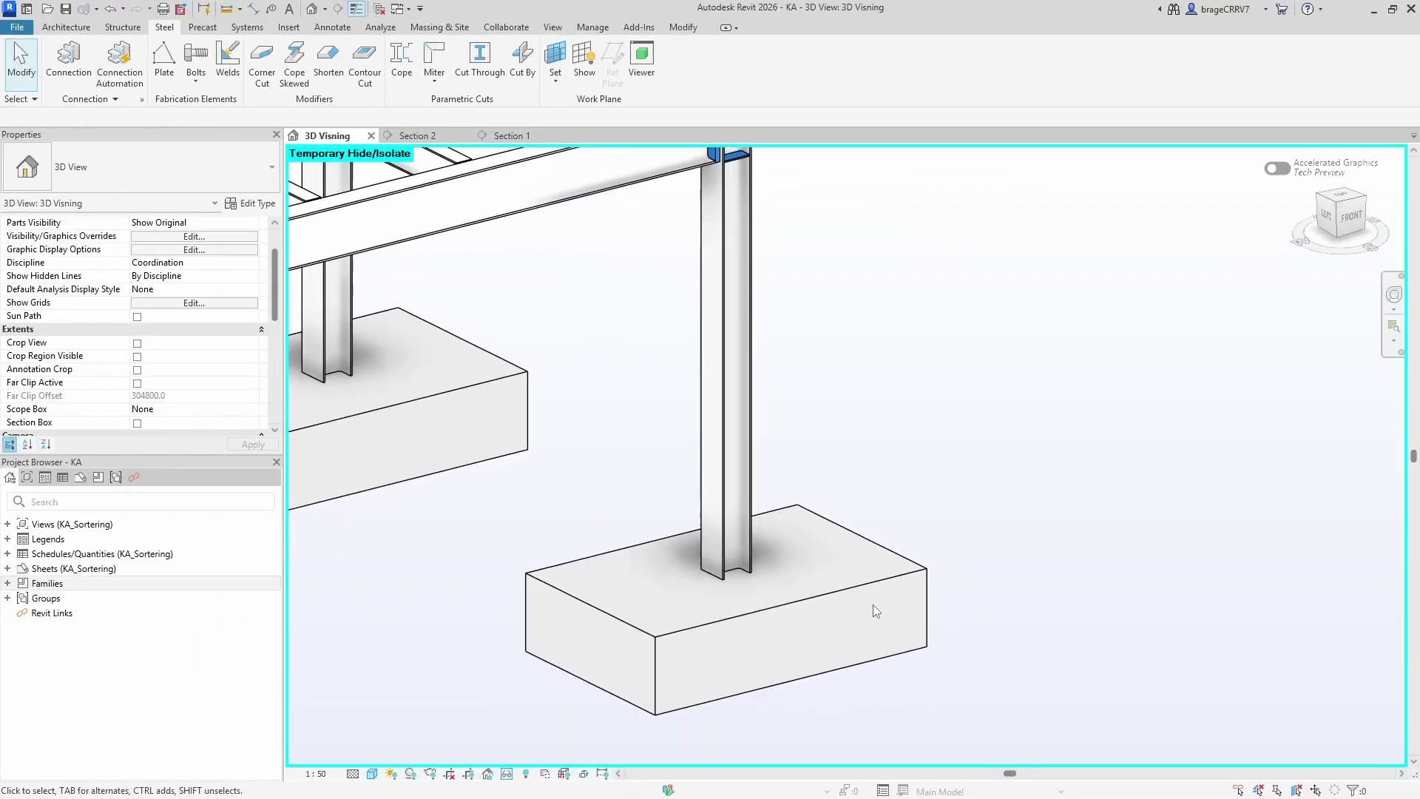
# - Create a structural connection between the front HE200A column and the rectangular footing beneath it
pyautogui.click(725, 547)
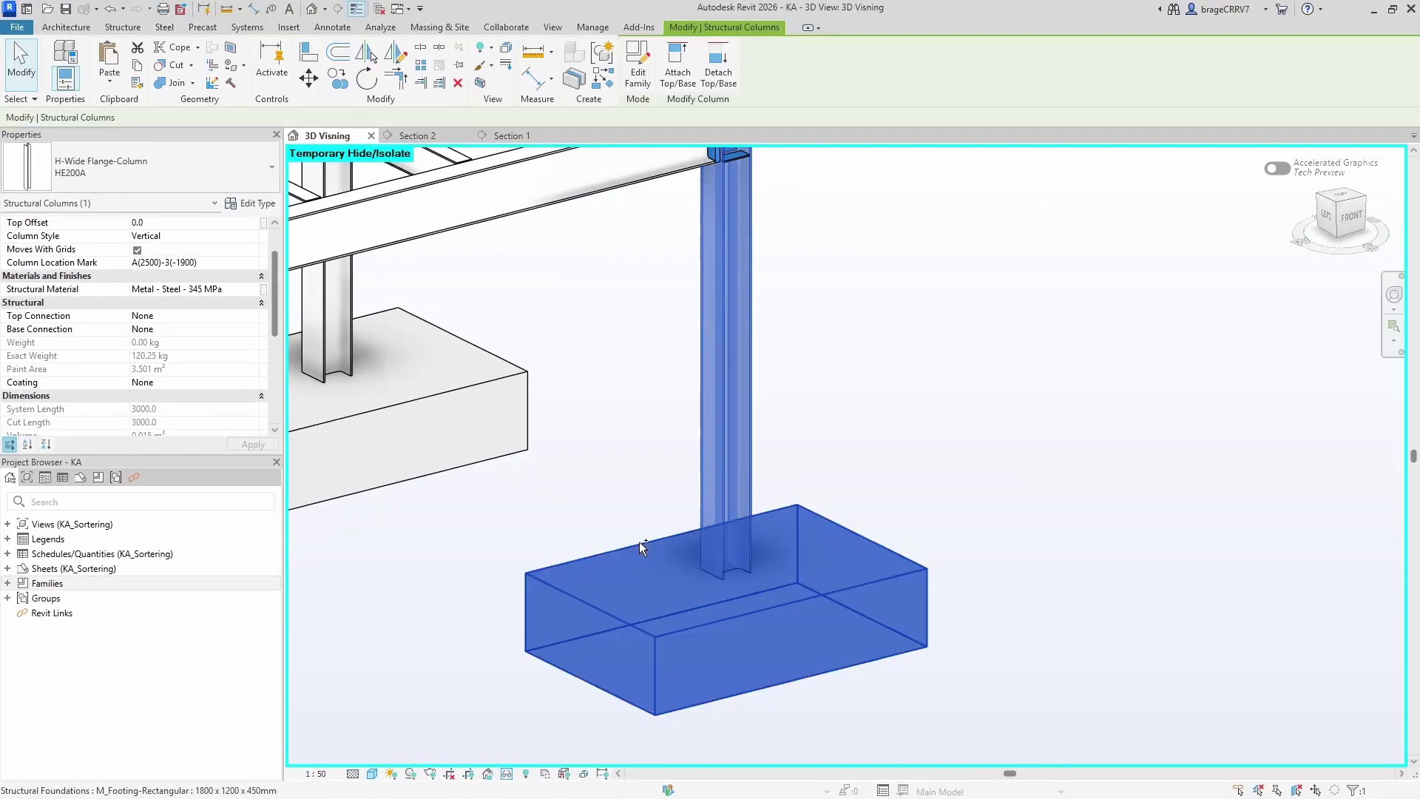
pyautogui.keyDown('ctrl'); pyautogui.click(640, 544); pyautogui.keyUp('ctrl')
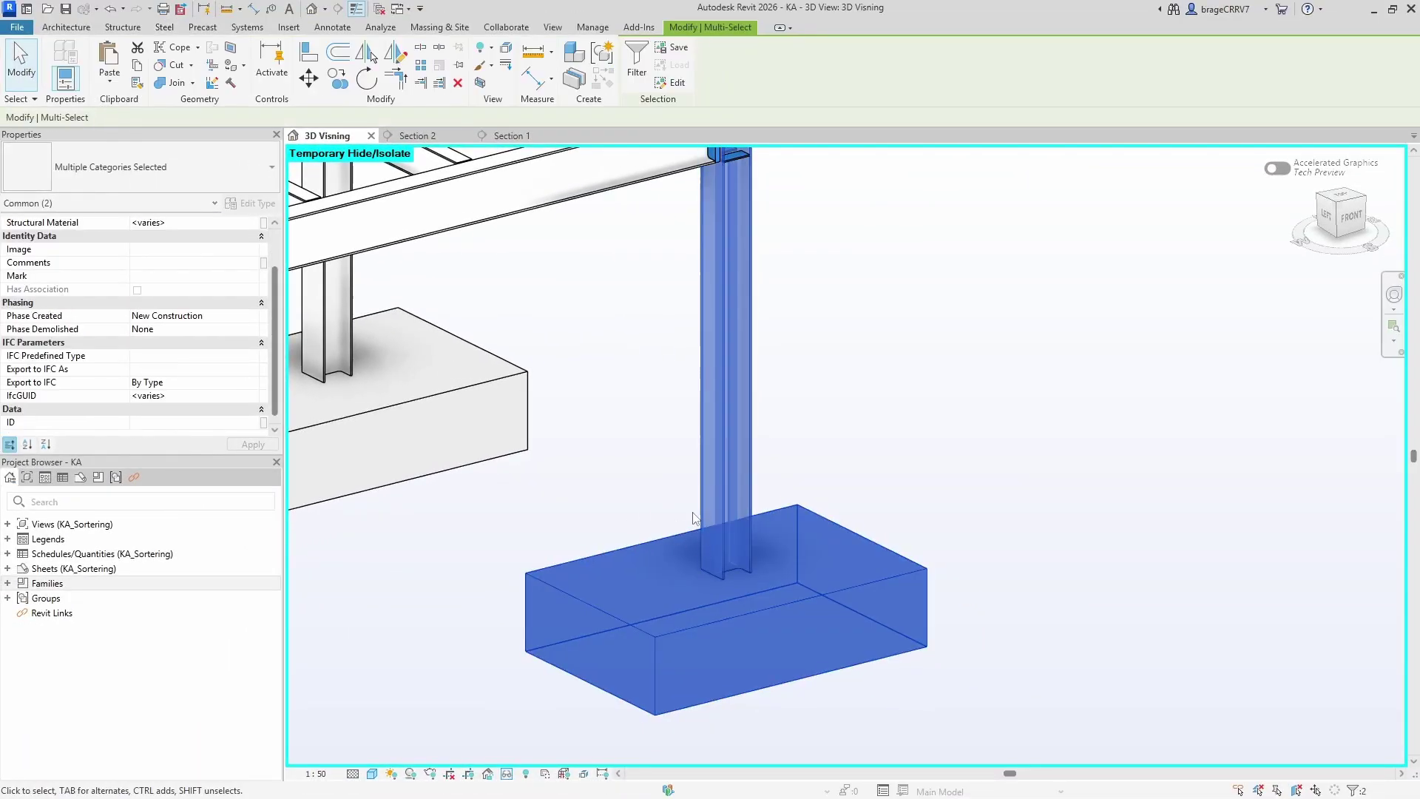
pyautogui.click(123, 27)
pyautogui.click(164, 27)
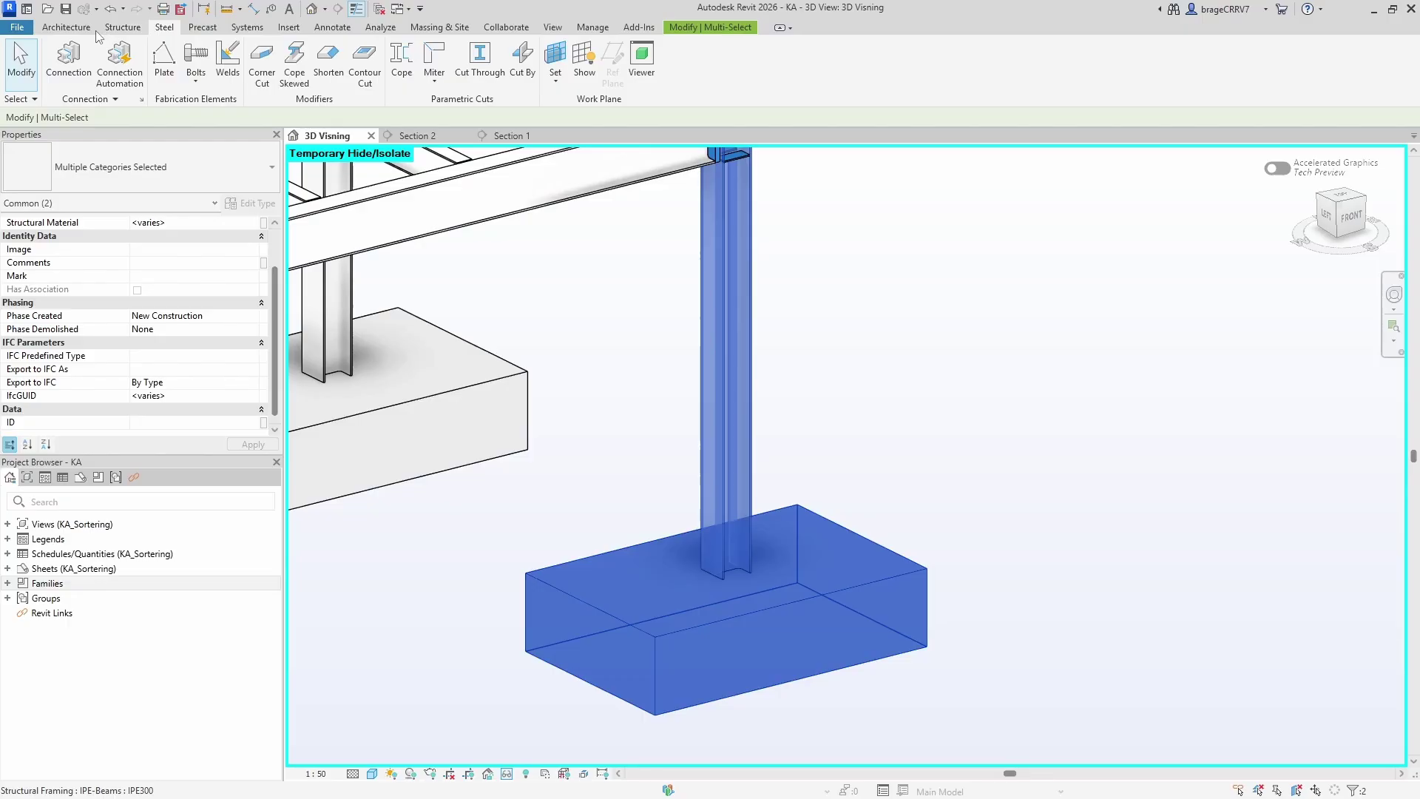
pyautogui.click(69, 61)
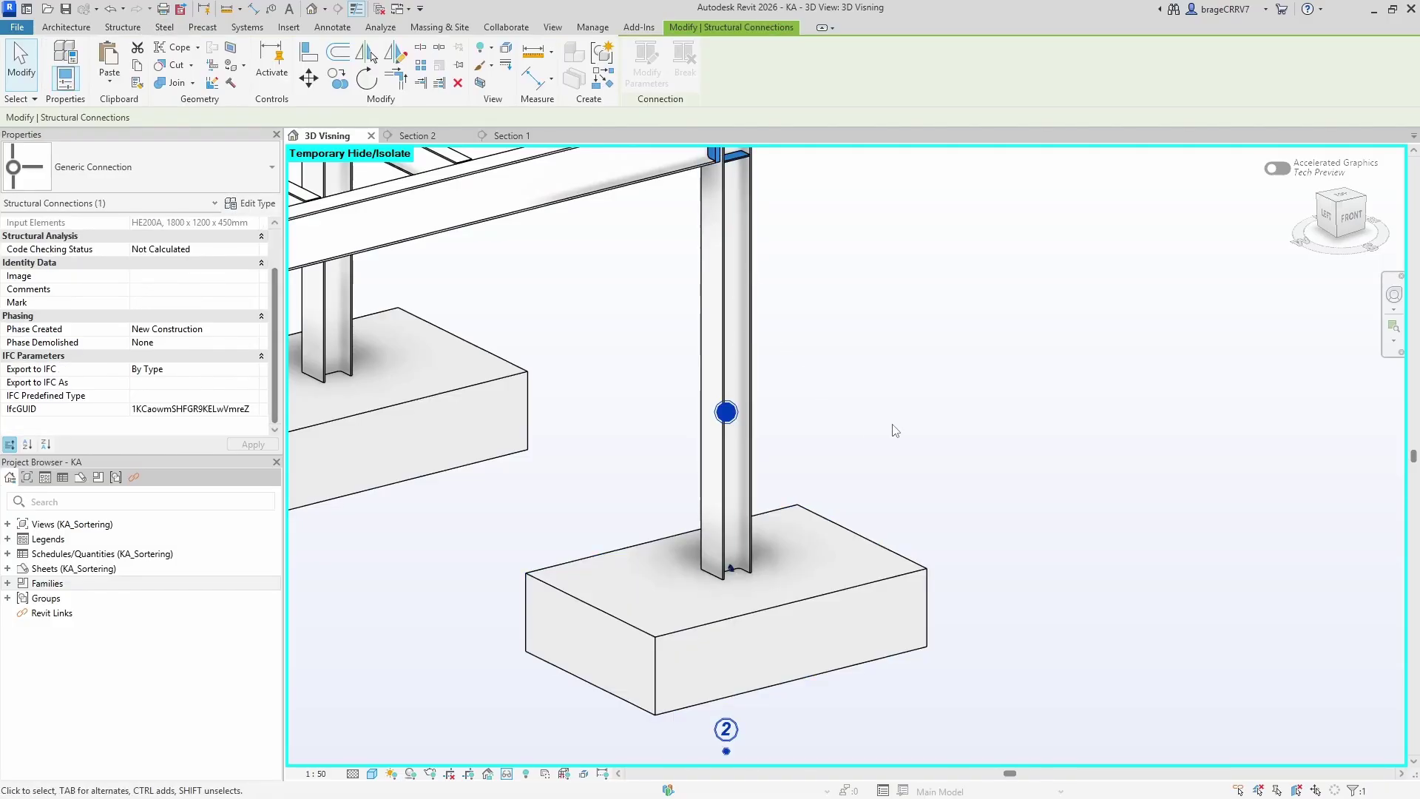
# - Change the type of the generic connection at the column foot to Base plate
pyautogui.moveTo(895, 431); pyautogui.dragTo(882, 406, button='middle')
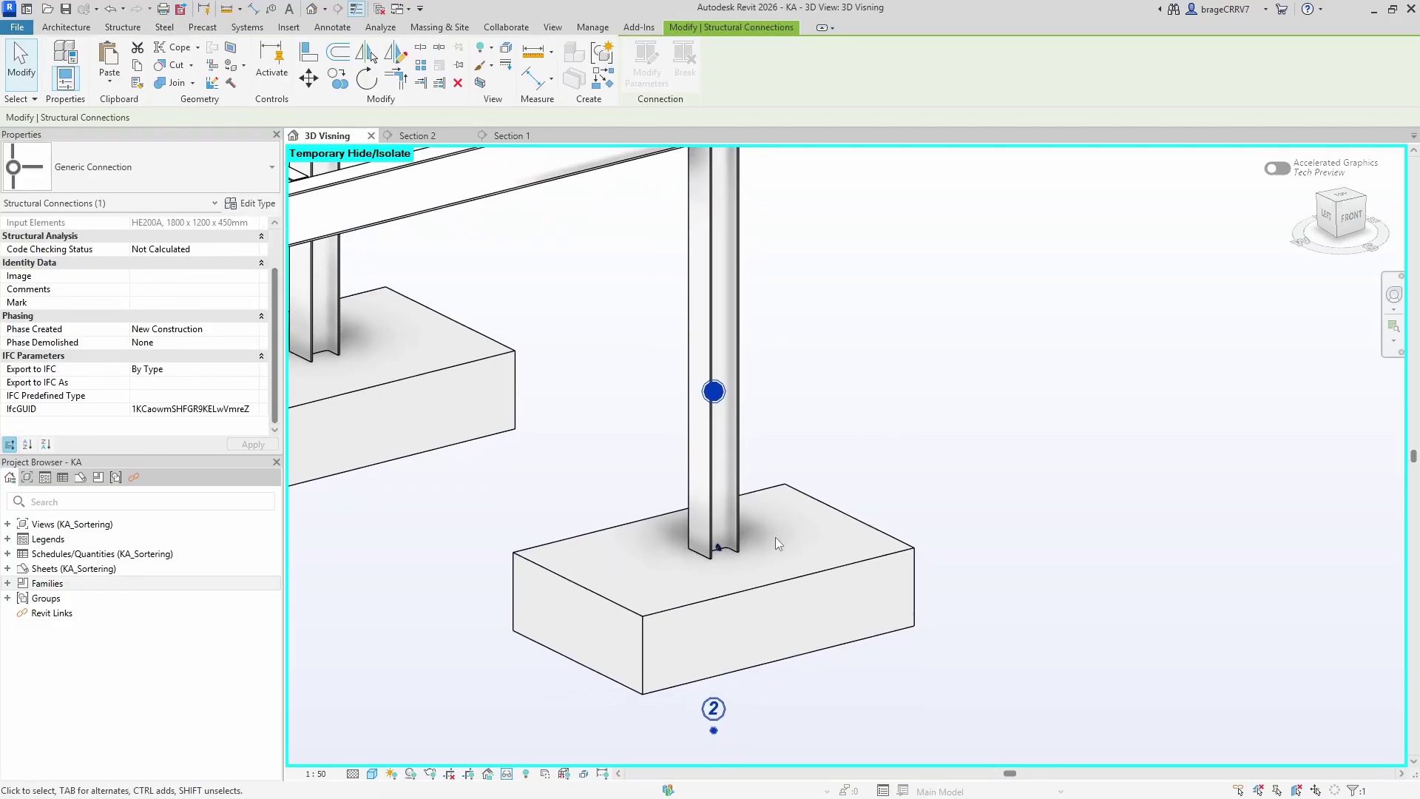
pyautogui.click(533, 453)
pyautogui.click(718, 547)
pyautogui.click(248, 175)
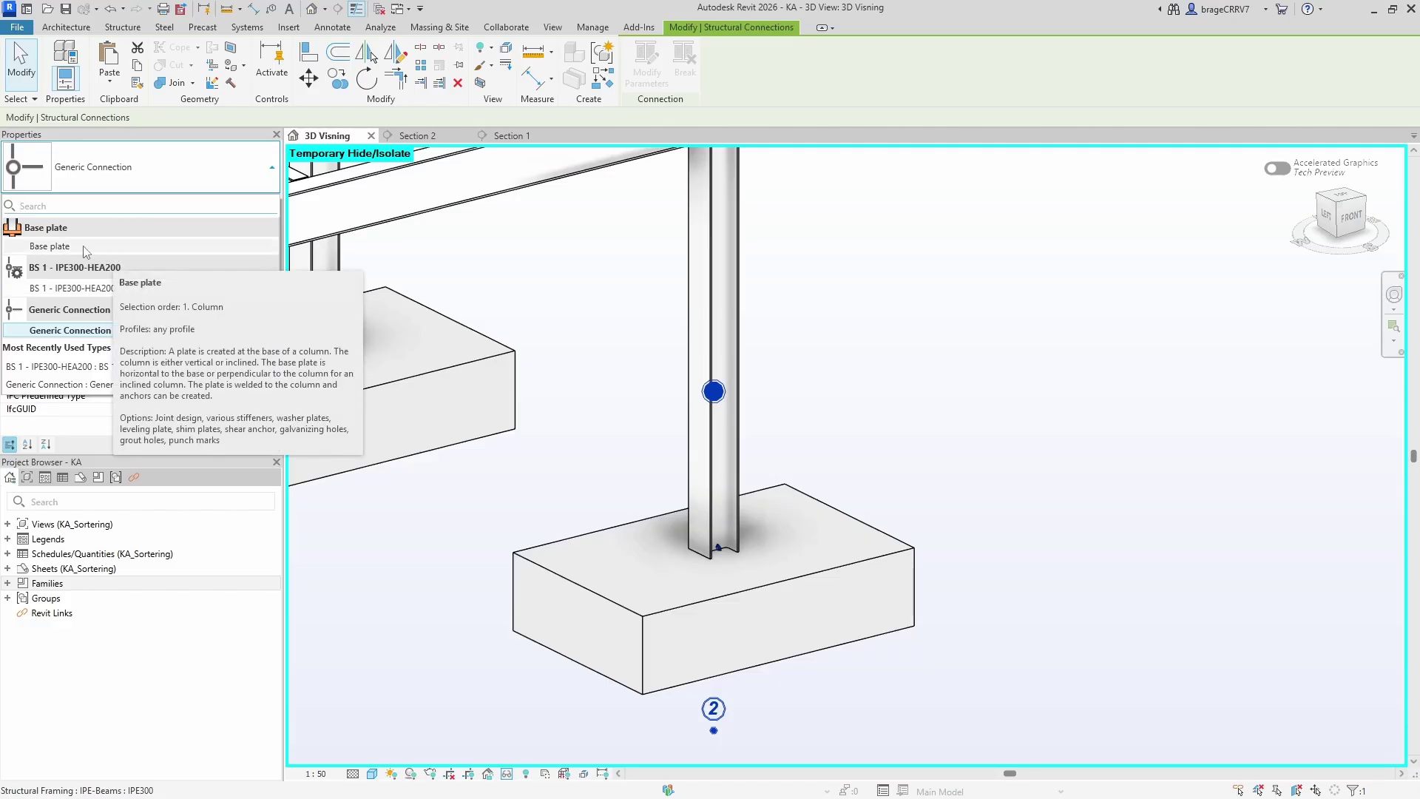
pyautogui.click(50, 247)
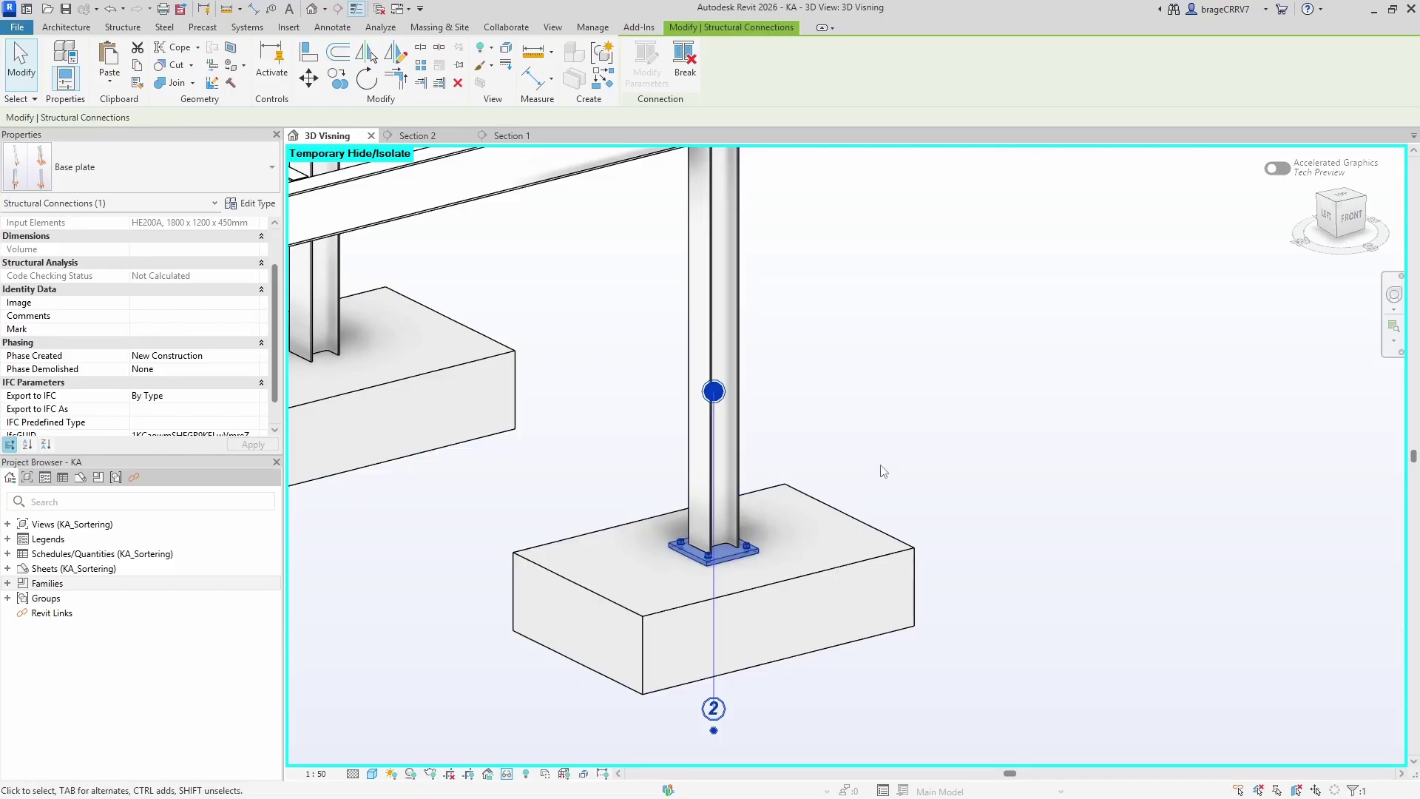
# - Examine the base plate and its anchors at the foot of the column from a closer, rotated view
pyautogui.click(863, 491)
pyautogui.hotkey('ctrl', 'Left')
pyautogui.scroll(5, 858, 509)
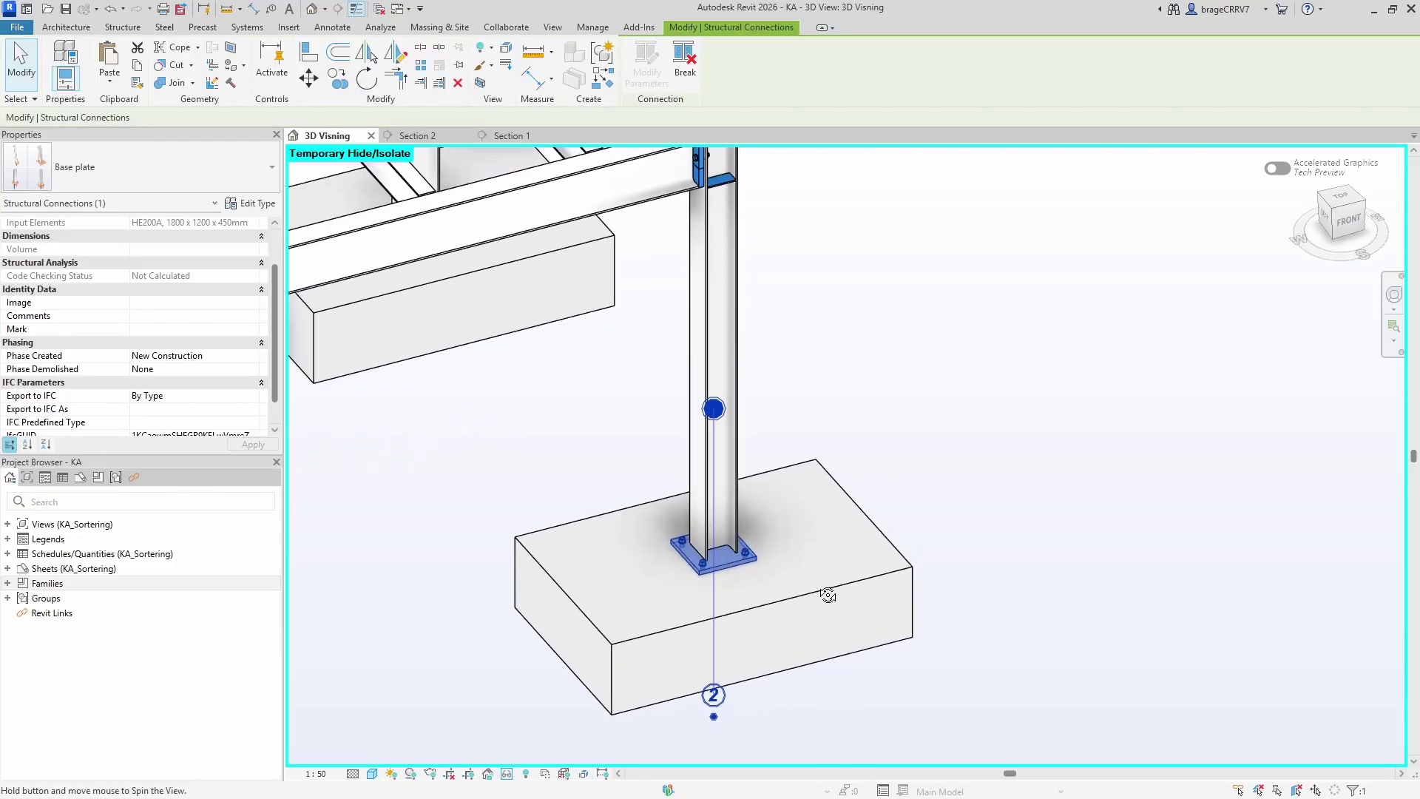
pyautogui.press('Escape')
pyautogui.click(688, 524)
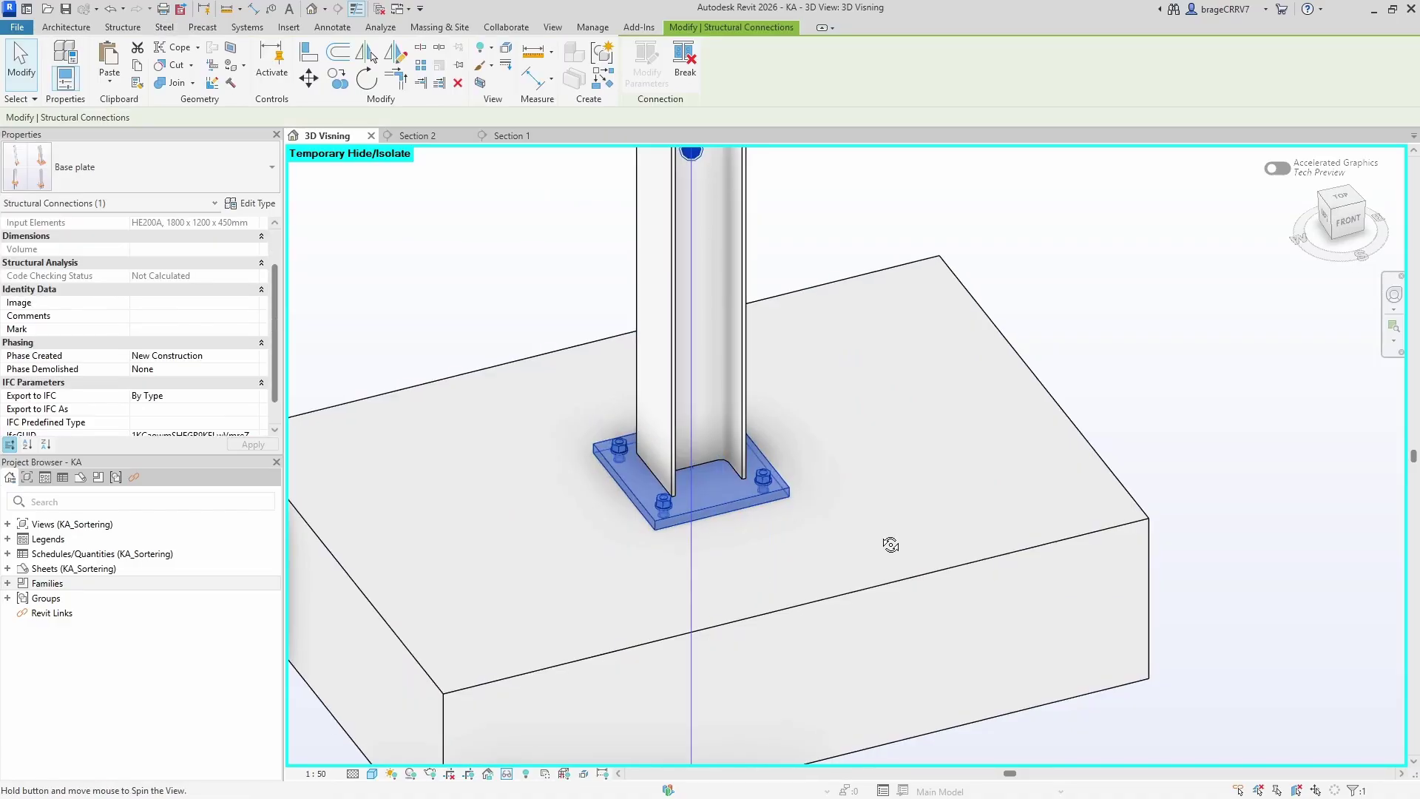
pyautogui.keyDown('shift'); pyautogui.moveTo(803, 546); pyautogui.dragTo(889, 500, button='middle'); pyautogui.keyUp('shift')
pyautogui.press('Escape')
pyautogui.click(892, 528)
pyautogui.press('Escape')
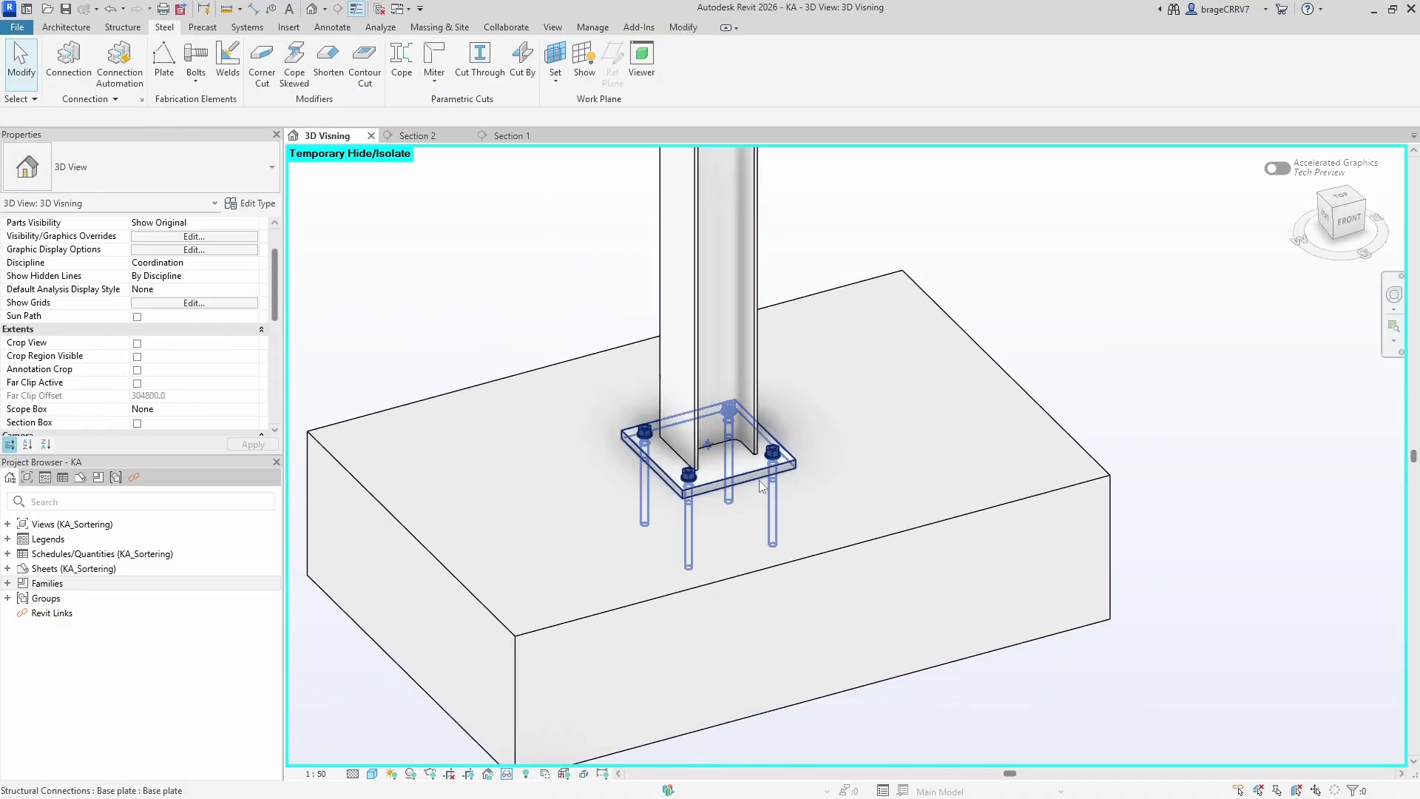
# - Open the type parameters of the base plate connection at the column foot and set its plate thickness to 20
pyautogui.click(759, 475)
pyautogui.scroll(2, 268, 330)
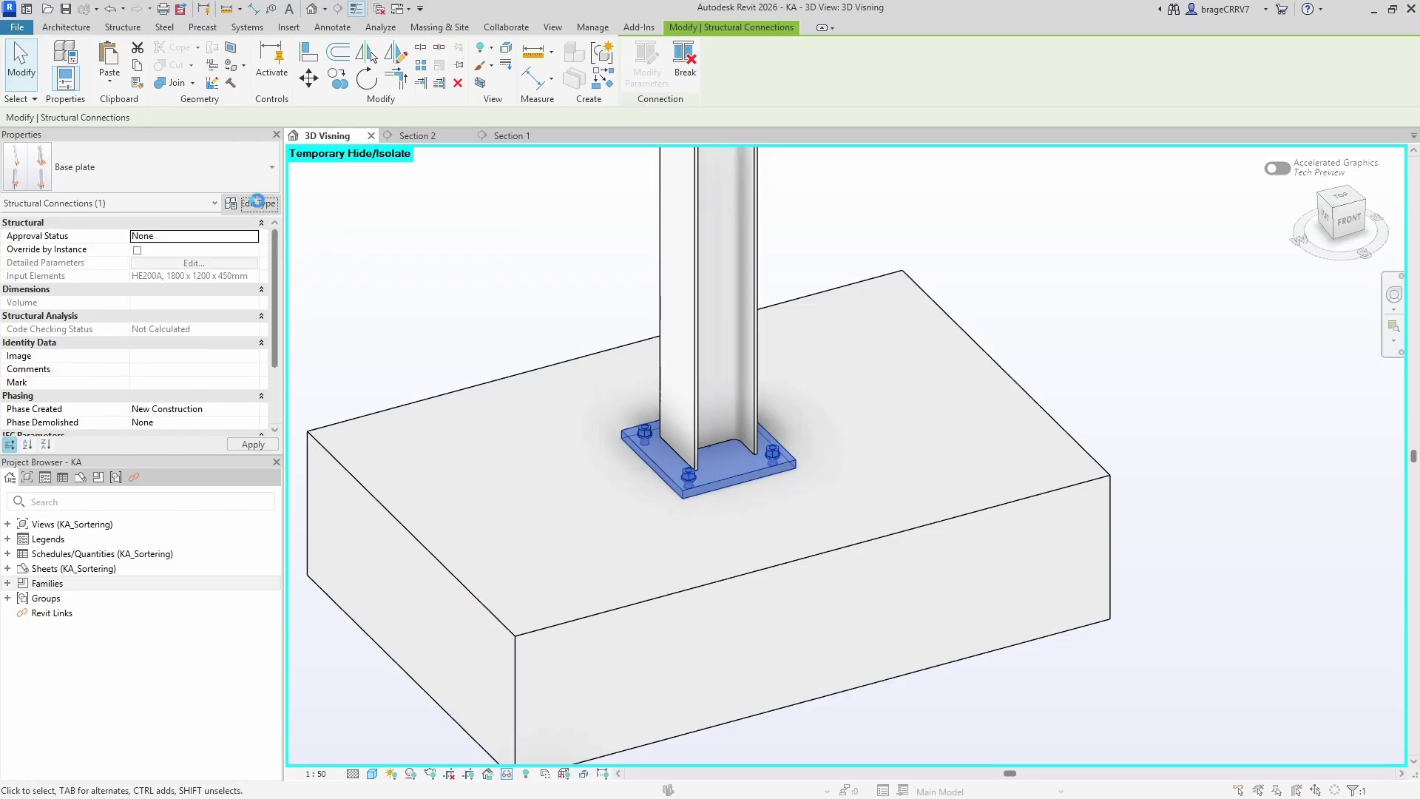
pyautogui.click(257, 201)
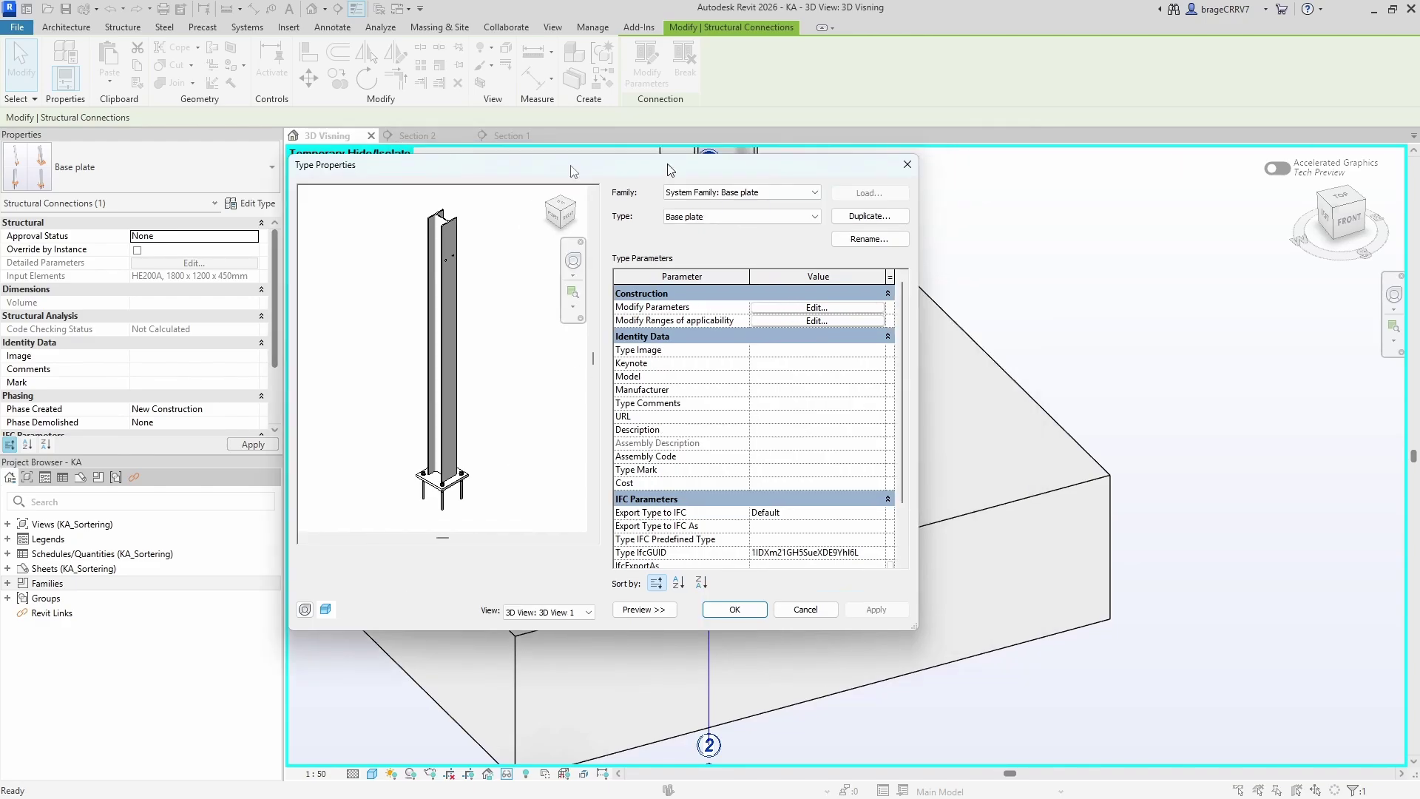
pyautogui.moveTo(772, 149); pyautogui.dragTo(317, 152)
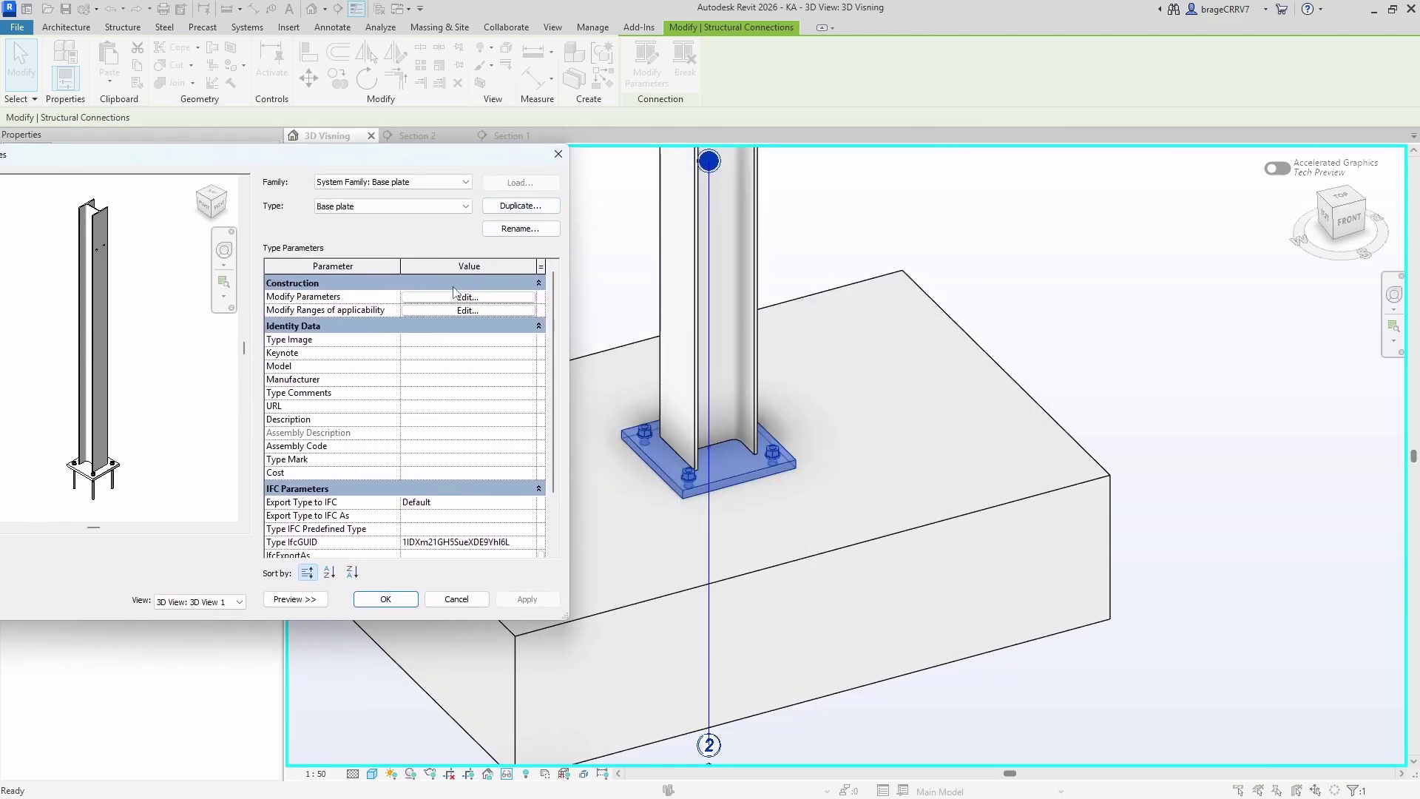
pyautogui.click(458, 297)
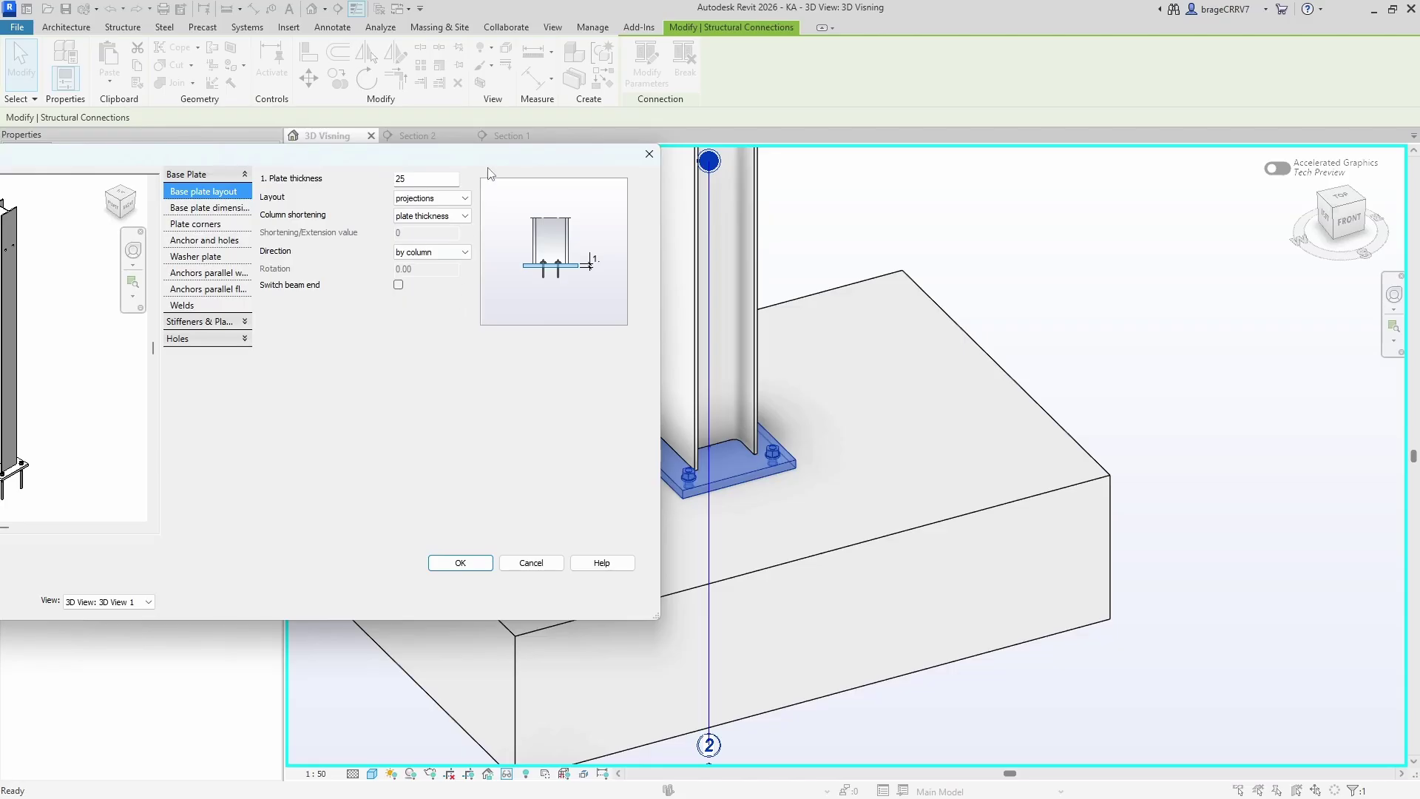
pyautogui.moveTo(491, 158); pyautogui.dragTo(449, 160)
pyautogui.click(379, 181)
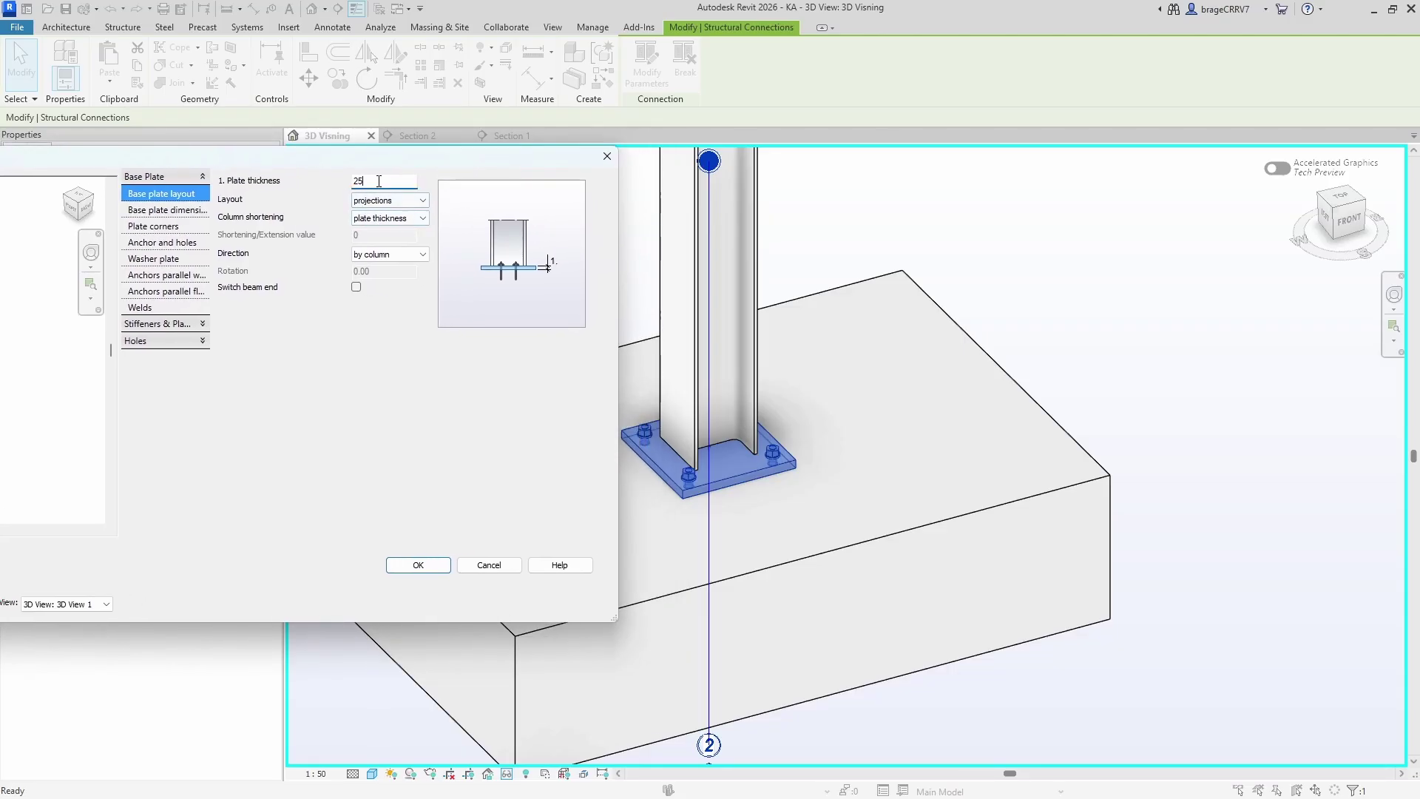
pyautogui.press('BackSpace')
pyautogui.write('0')
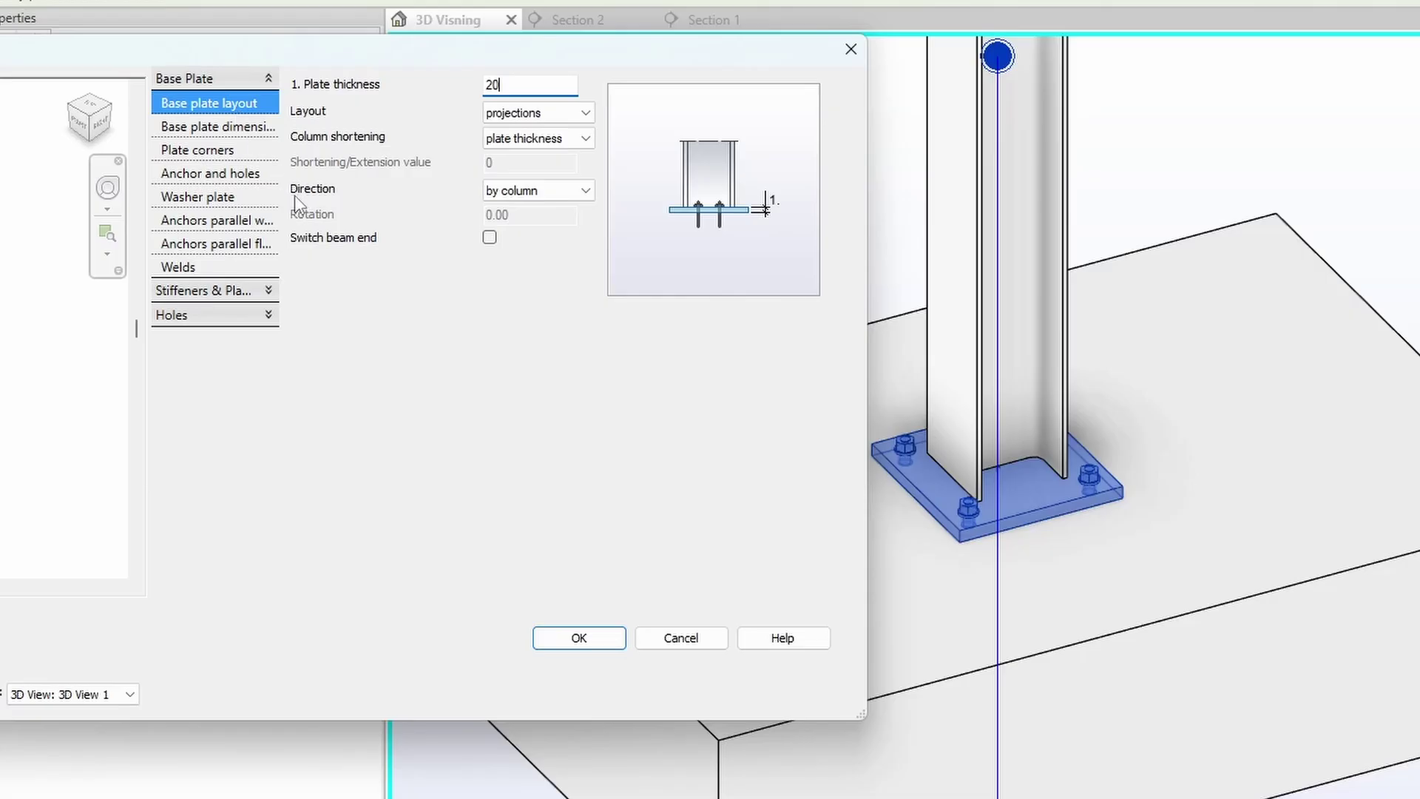
# - Review the base plate's dimensions and corner settings, and set the anchor diameter to 16.00 mm
pyautogui.click(211, 133)
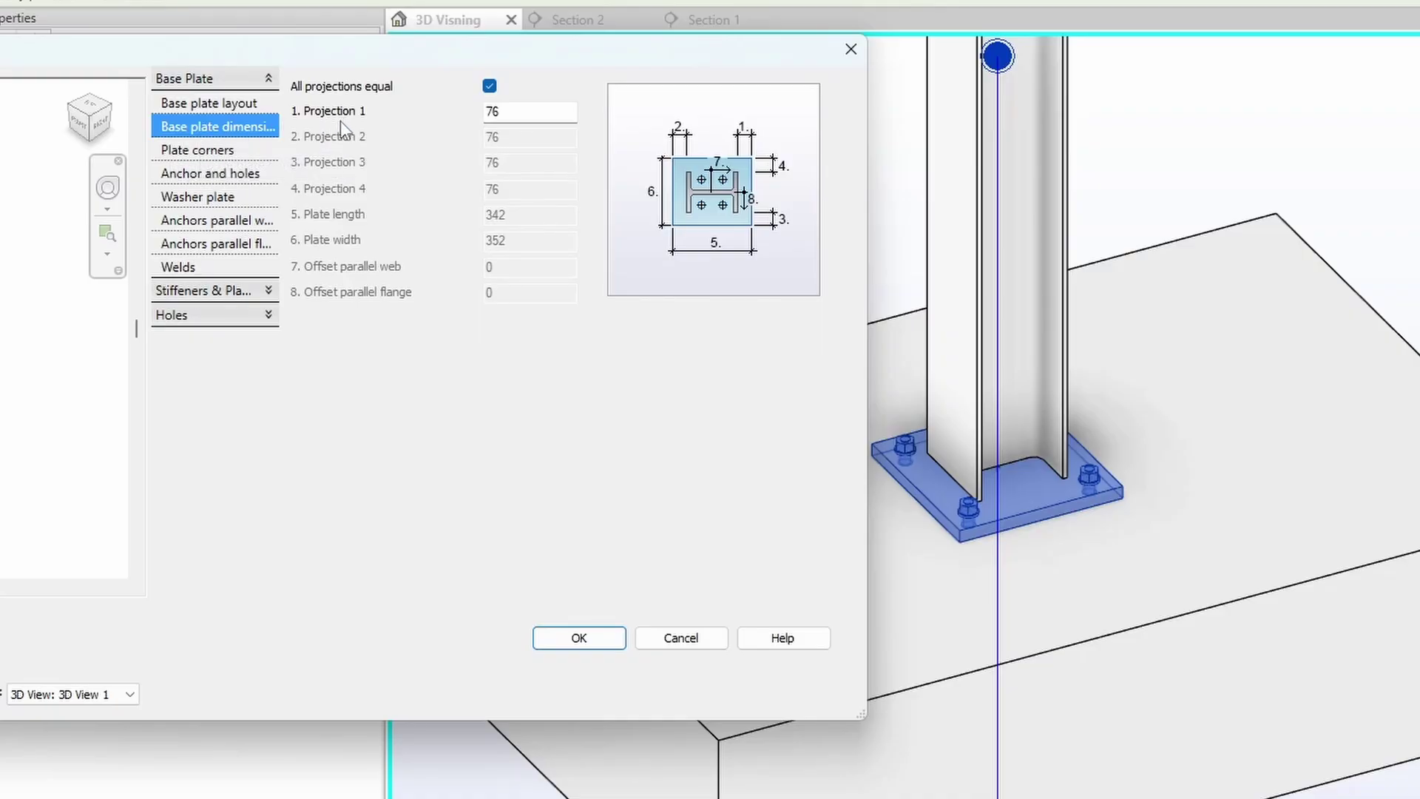
pyautogui.click(228, 152)
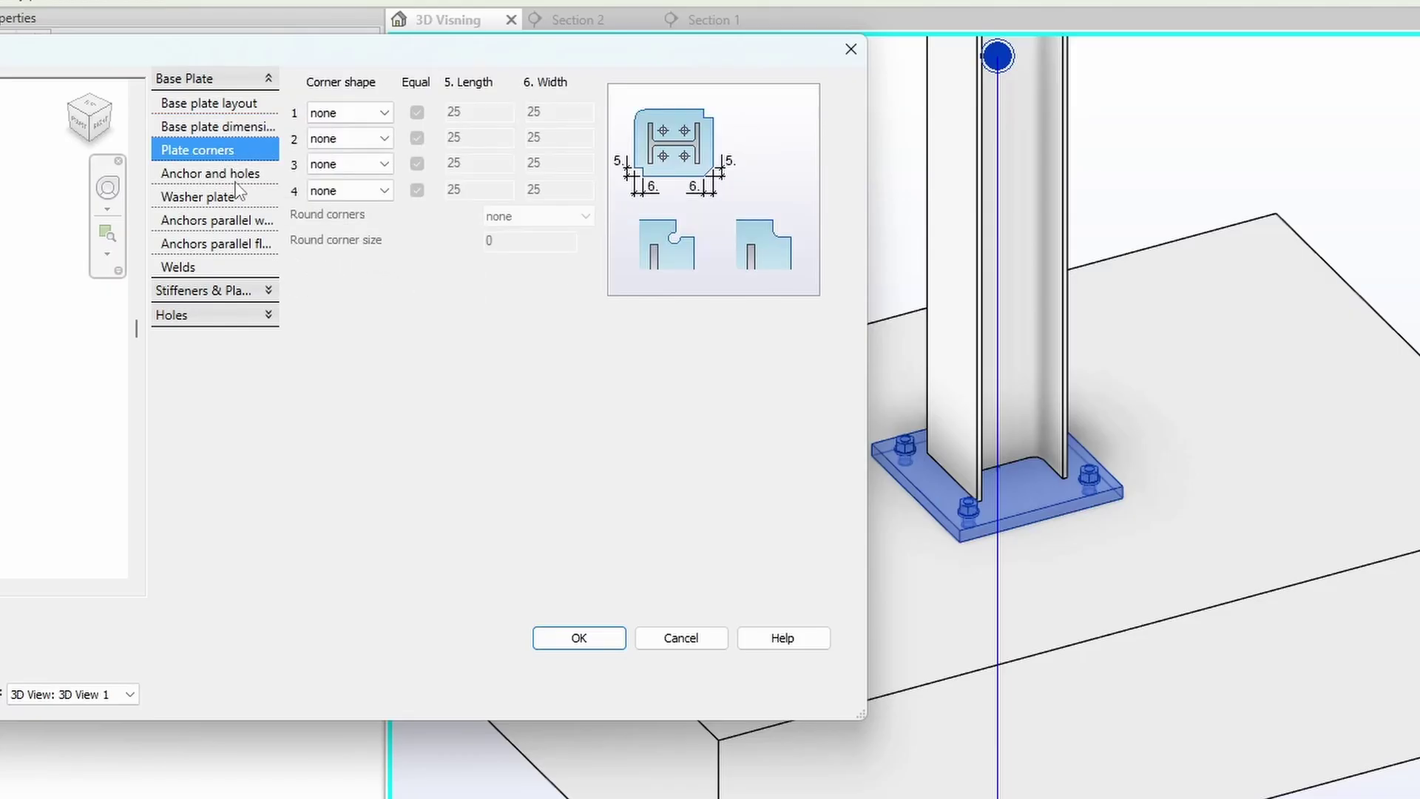
pyautogui.click(236, 175)
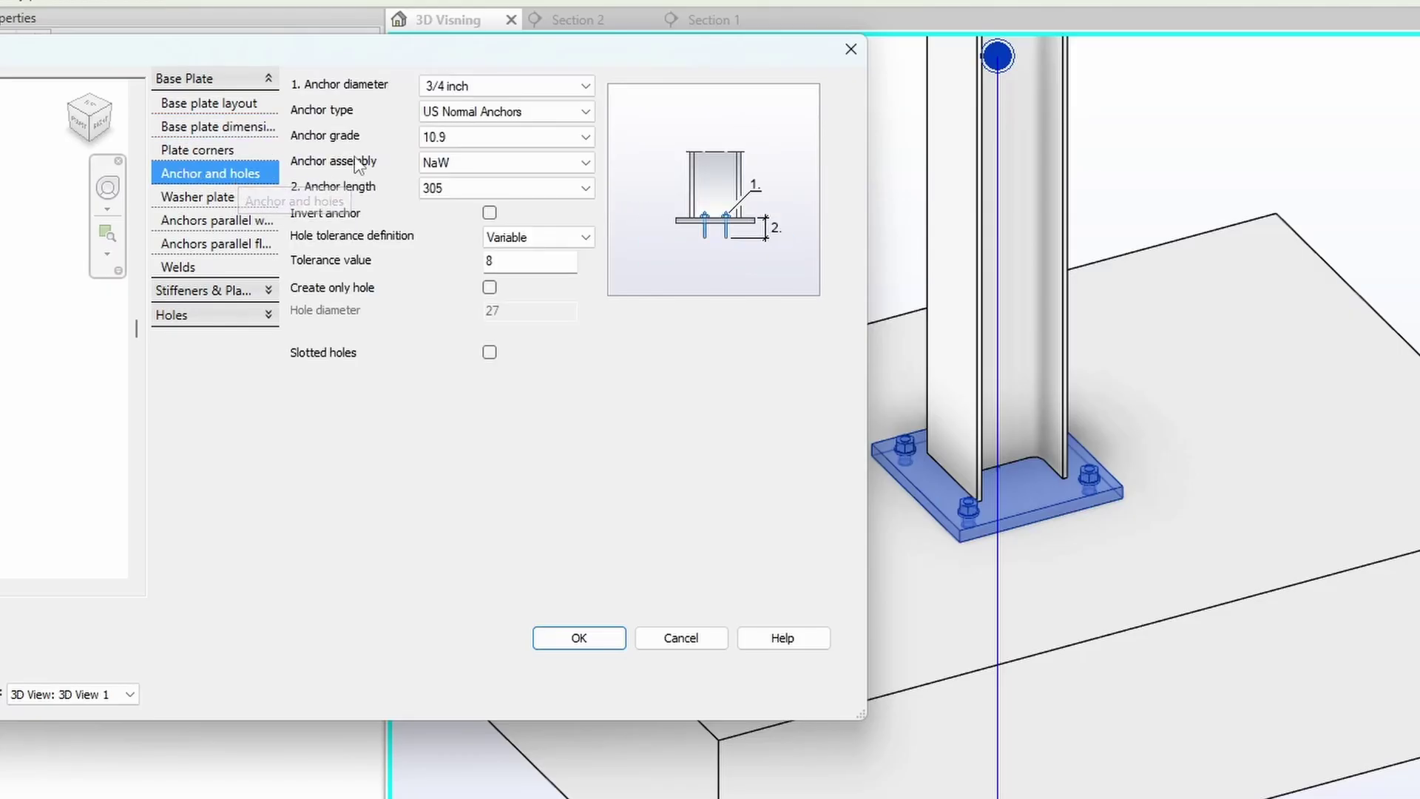
pyautogui.click(564, 87)
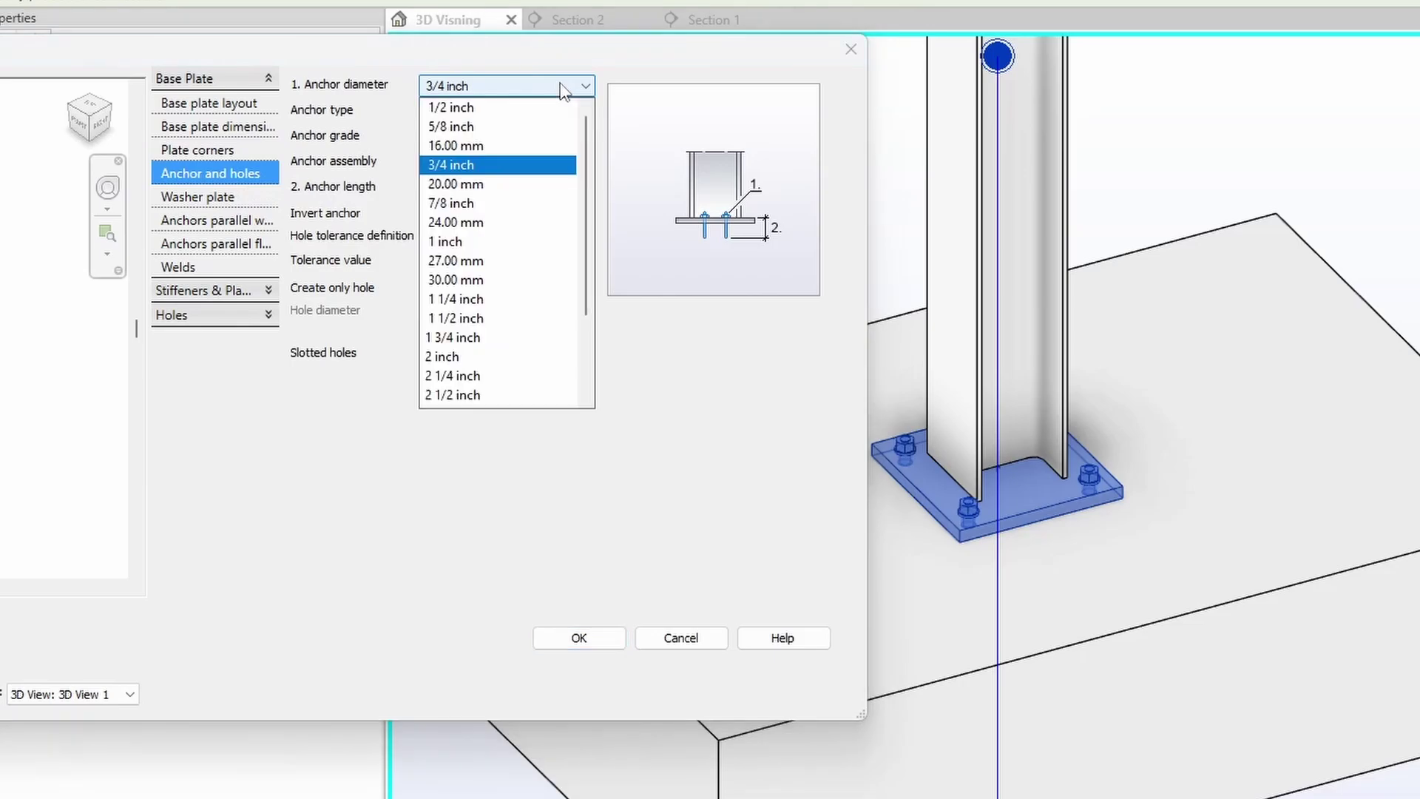
pyautogui.click(473, 146)
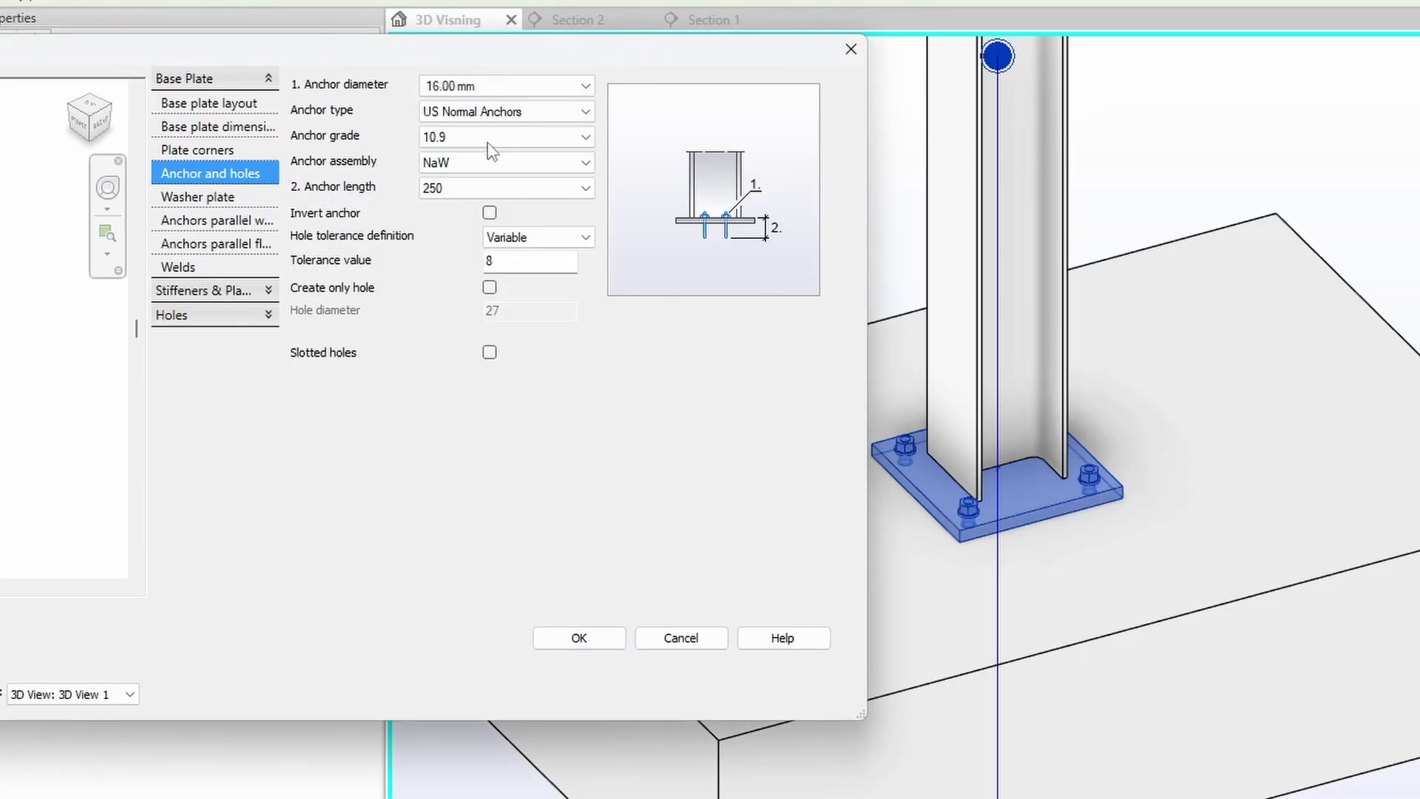
# - Look through the anchor grades, diameters and anchor types available for the base plate
pyautogui.click(512, 138)
pyautogui.click(522, 134)
pyautogui.click(570, 83)
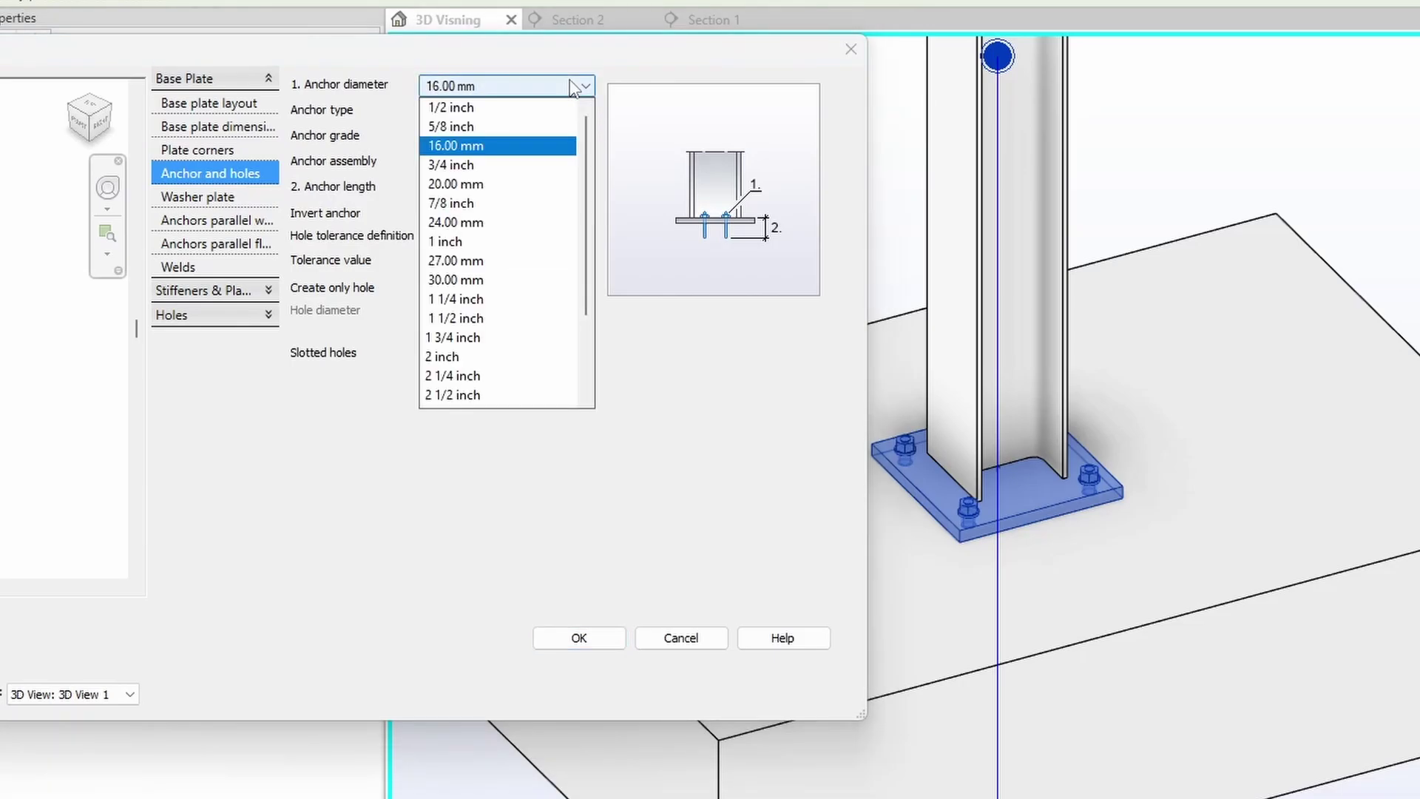
pyautogui.click(532, 111)
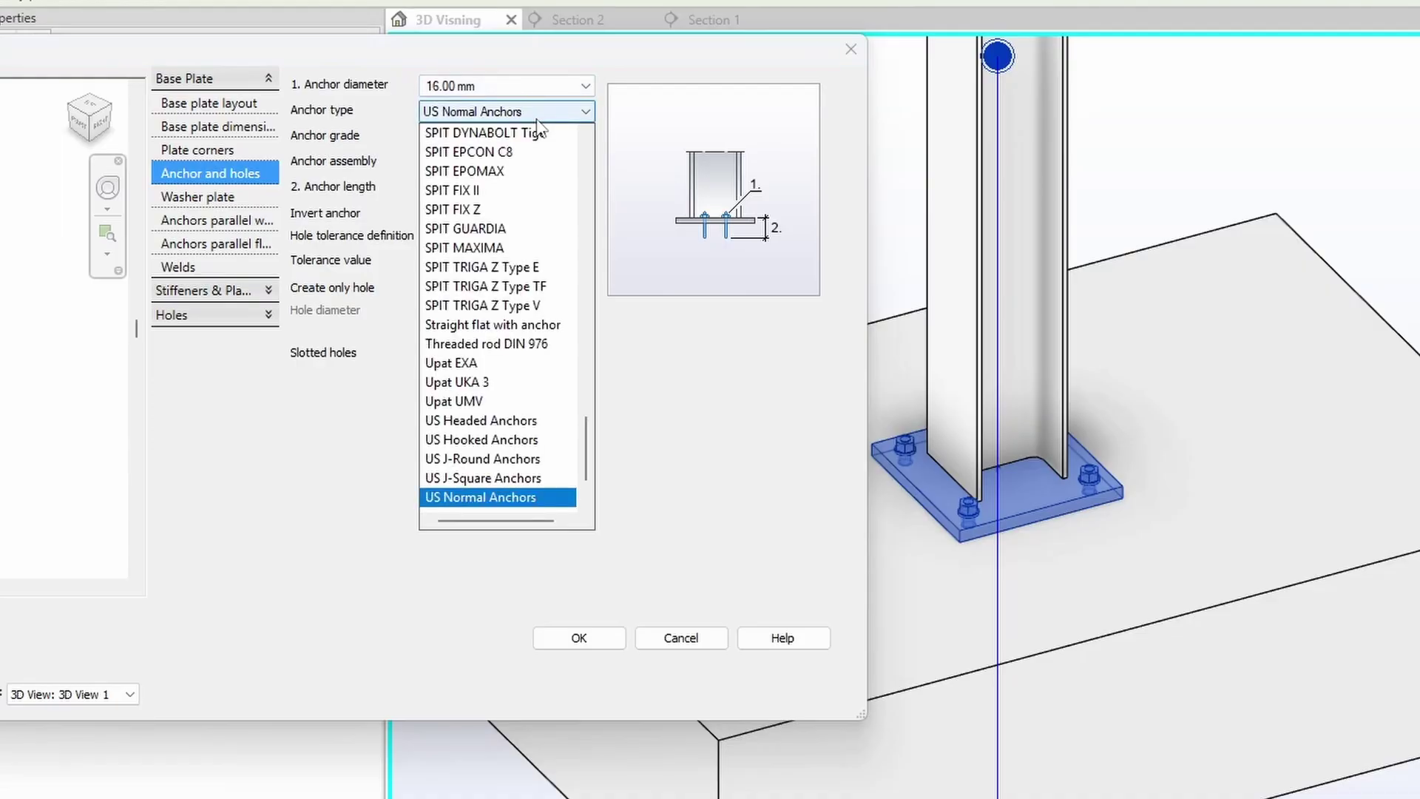
pyautogui.moveTo(586, 445); pyautogui.dragTo(580, 279)
pyautogui.click(636, 361)
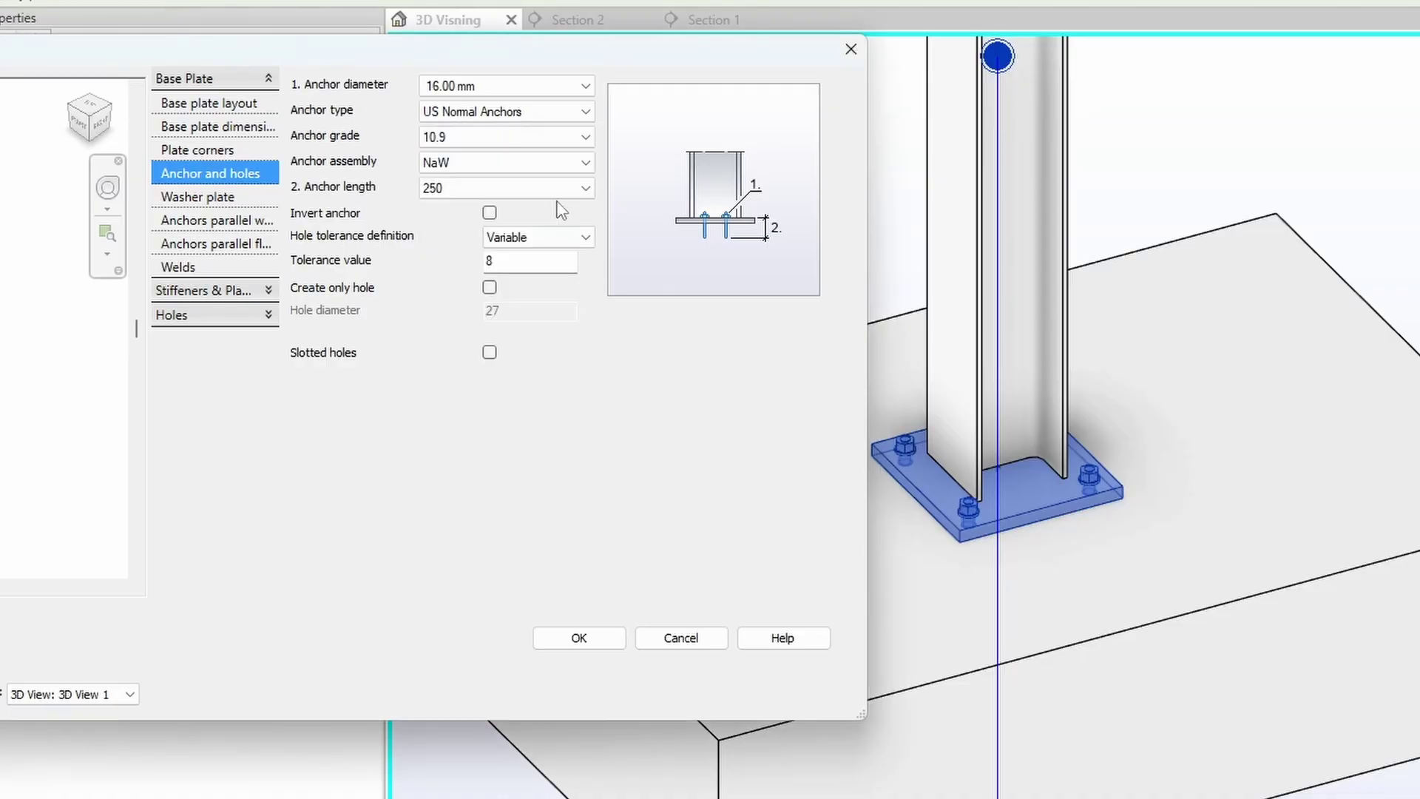
# - Choose a different anchor length for the base plate and accept the modified connection type parameters
pyautogui.click(495, 187)
pyautogui.click(484, 248)
pyautogui.click(595, 640)
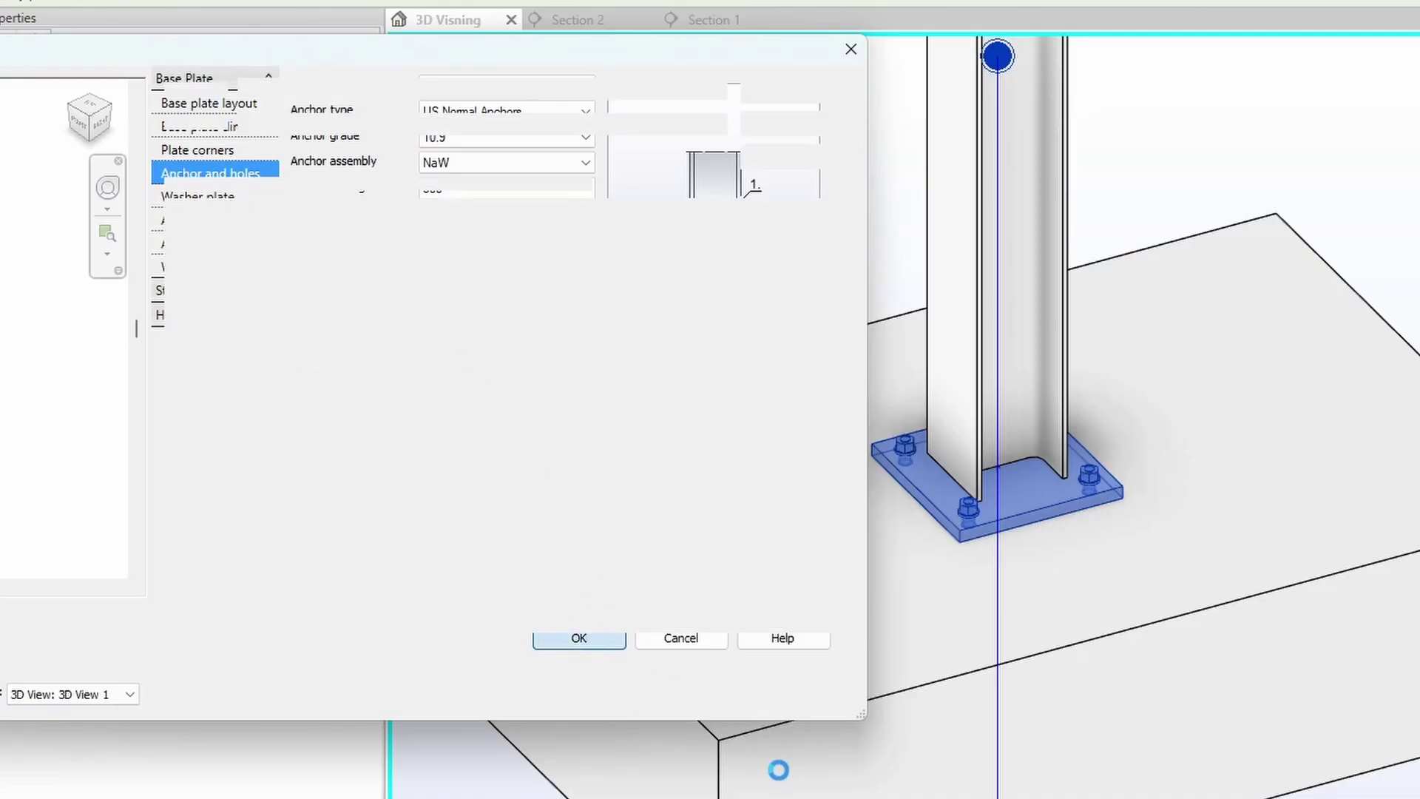
pyautogui.click(674, 692)
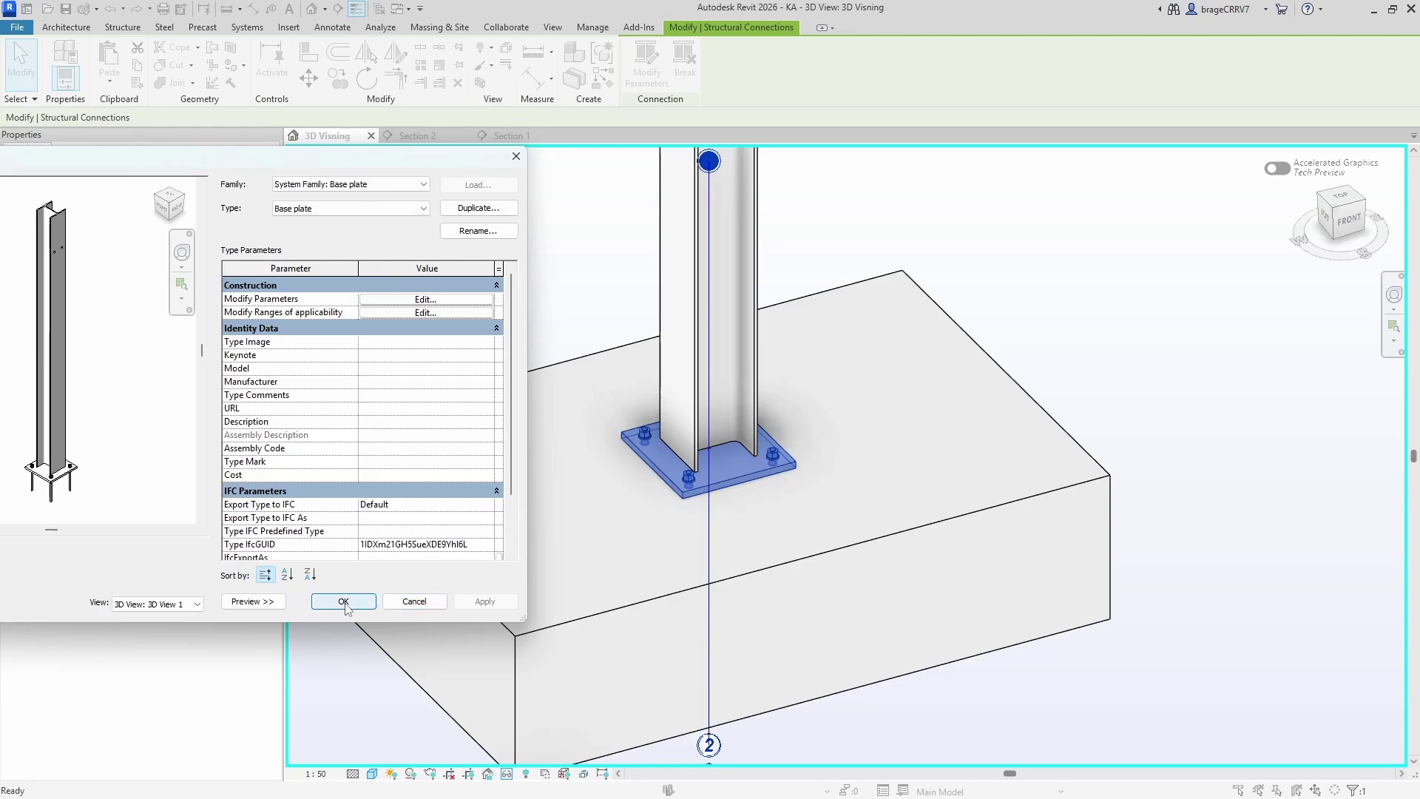
pyautogui.click(351, 608)
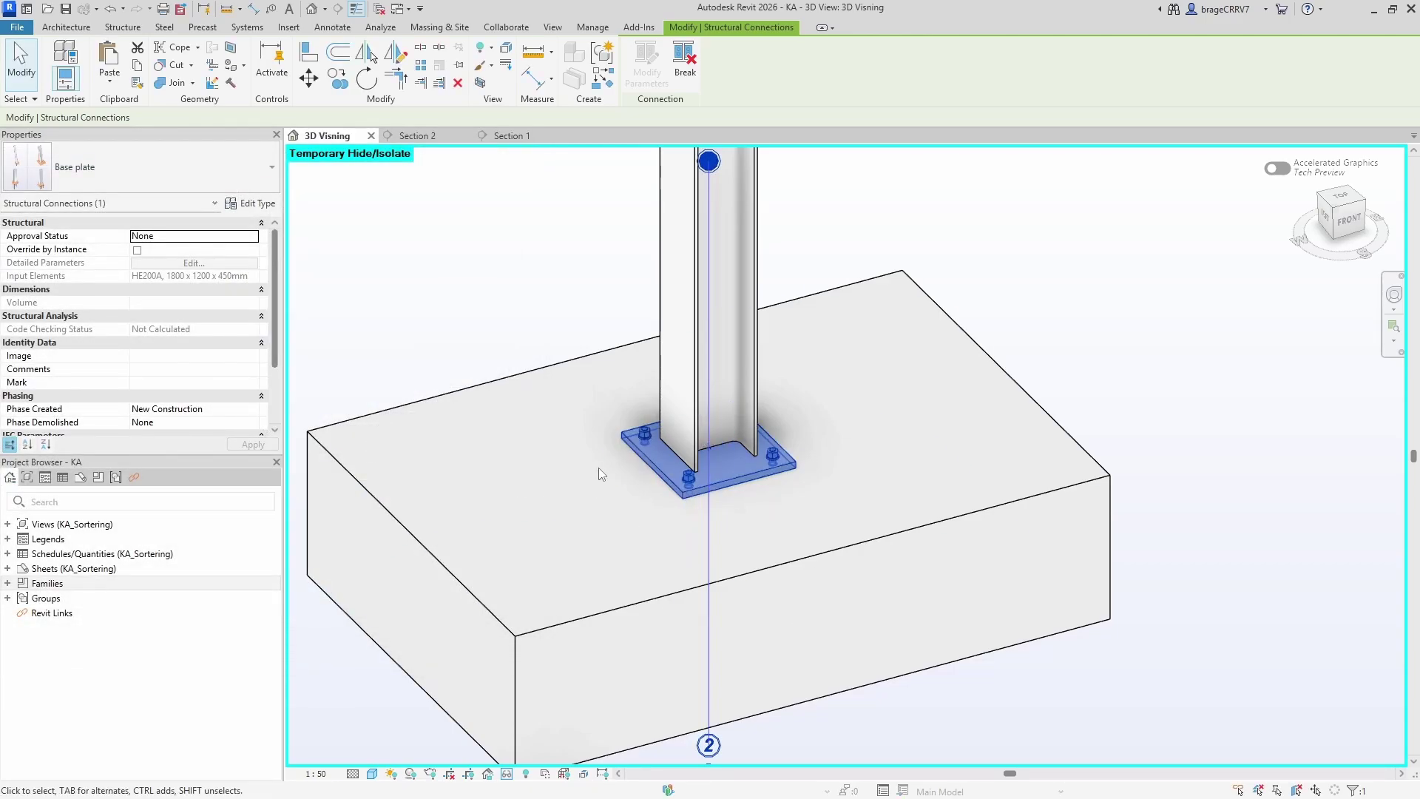
pyautogui.click(519, 336)
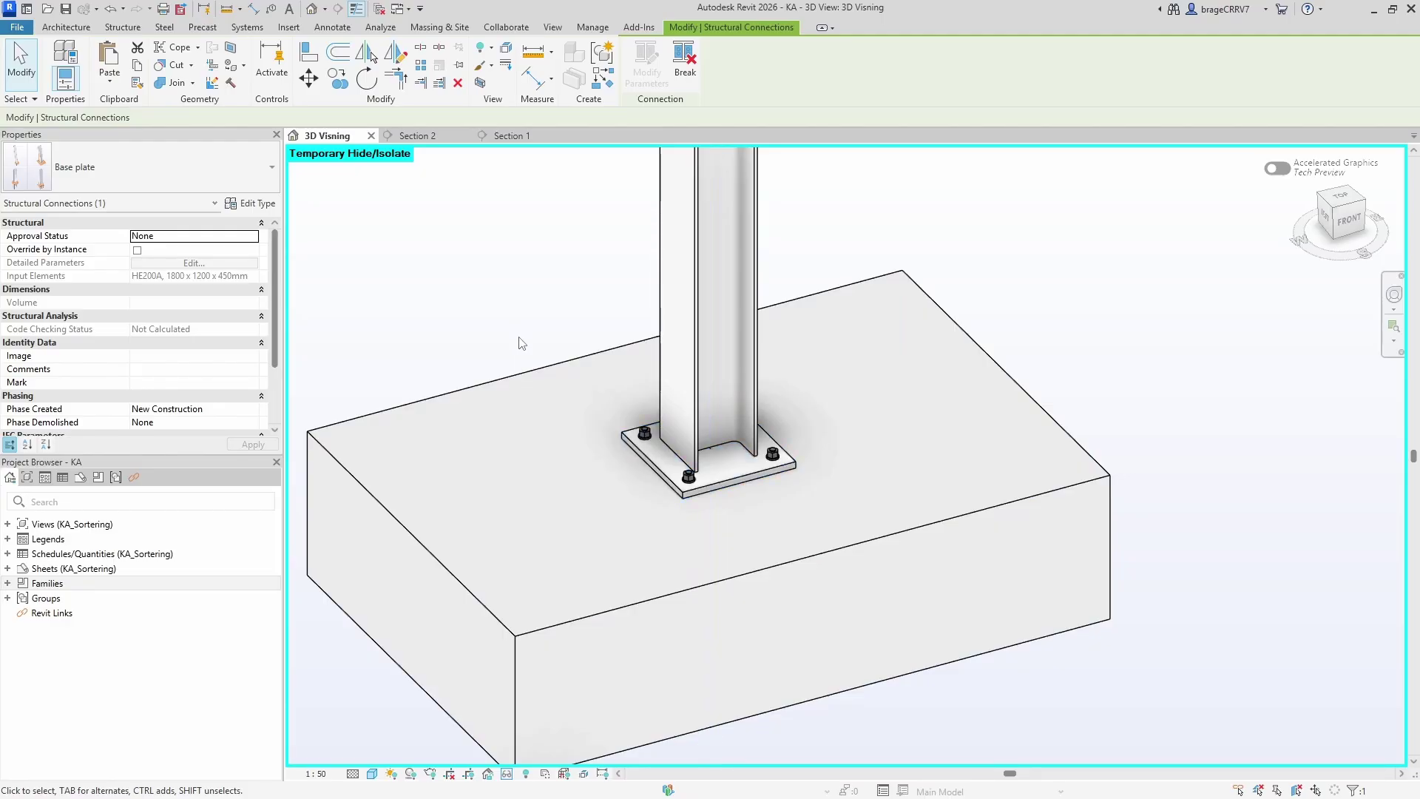
# - Duplicate the view filter BS 1 in the 3D view's visibility/graphics filters and rename the copy BP 1
pyautogui.press('v')
pyautogui.press('g')
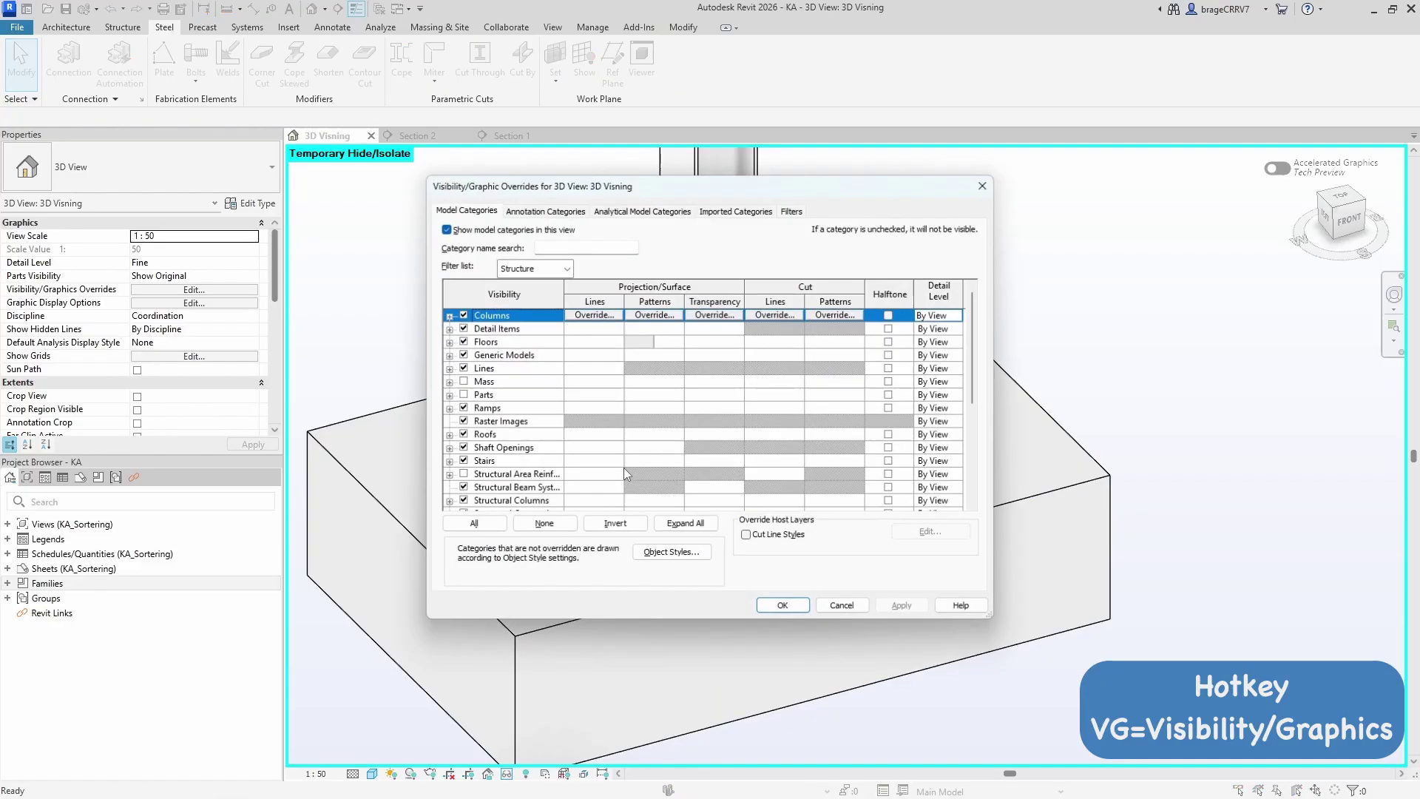
pyautogui.click(788, 209)
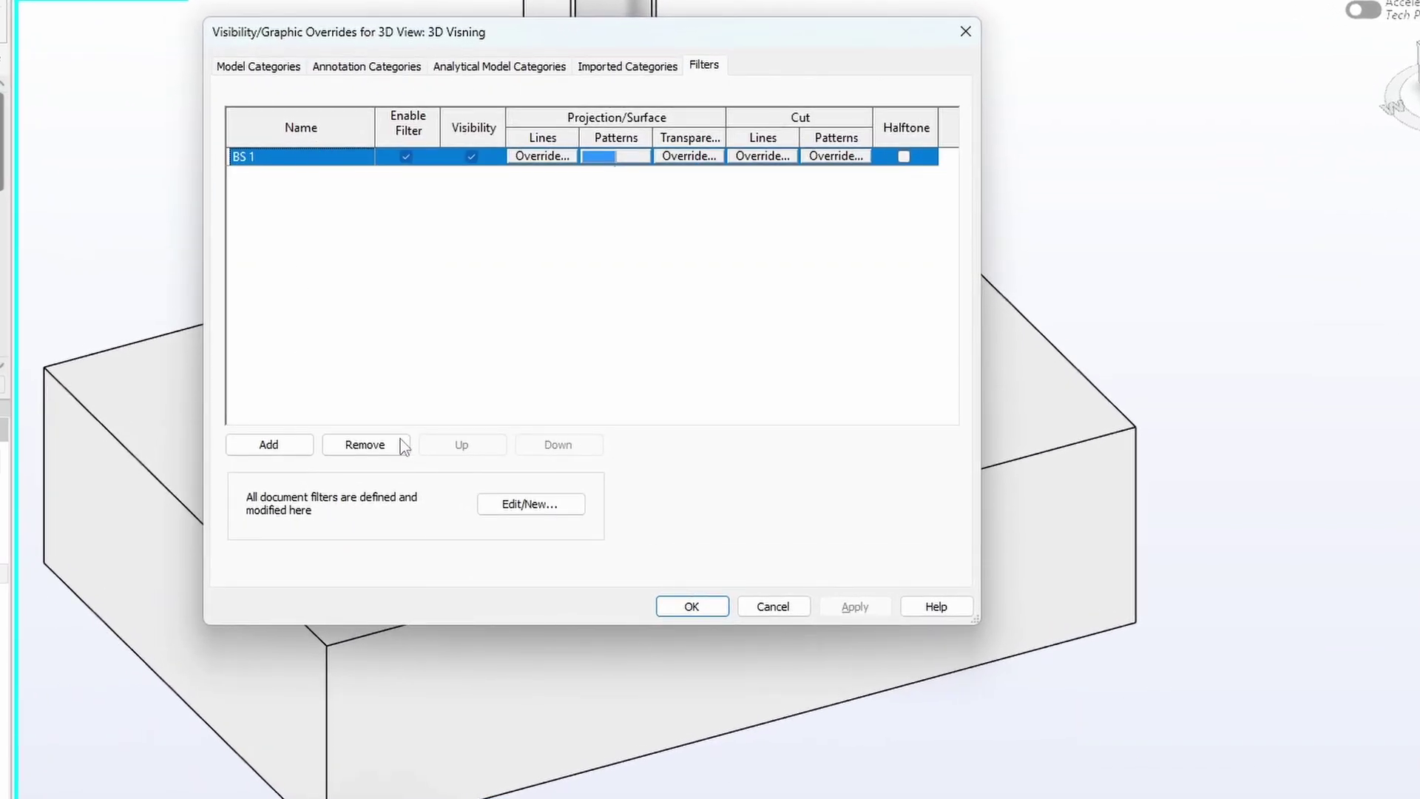
pyautogui.click(558, 510)
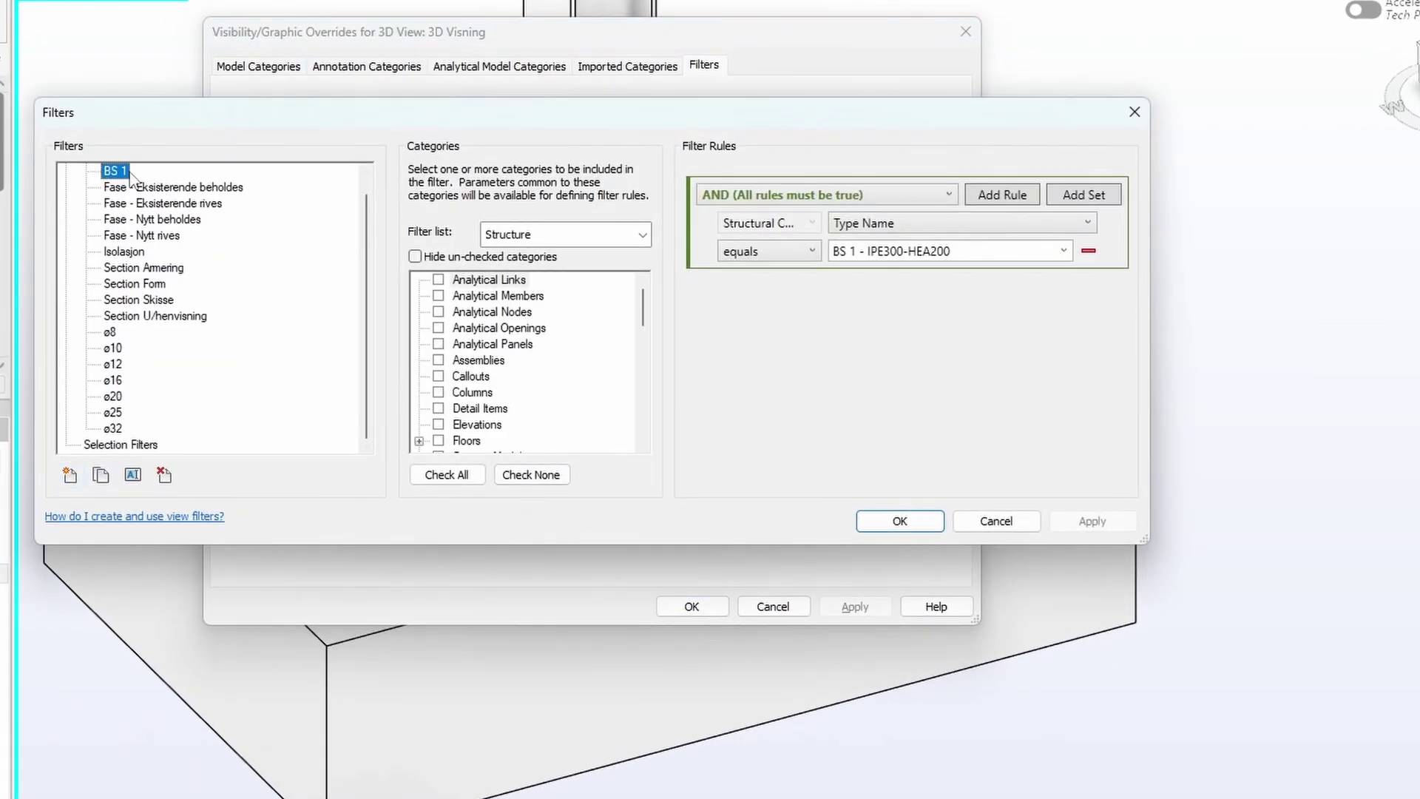
pyautogui.click(103, 477)
pyautogui.rightClick(126, 445)
pyautogui.click(194, 476)
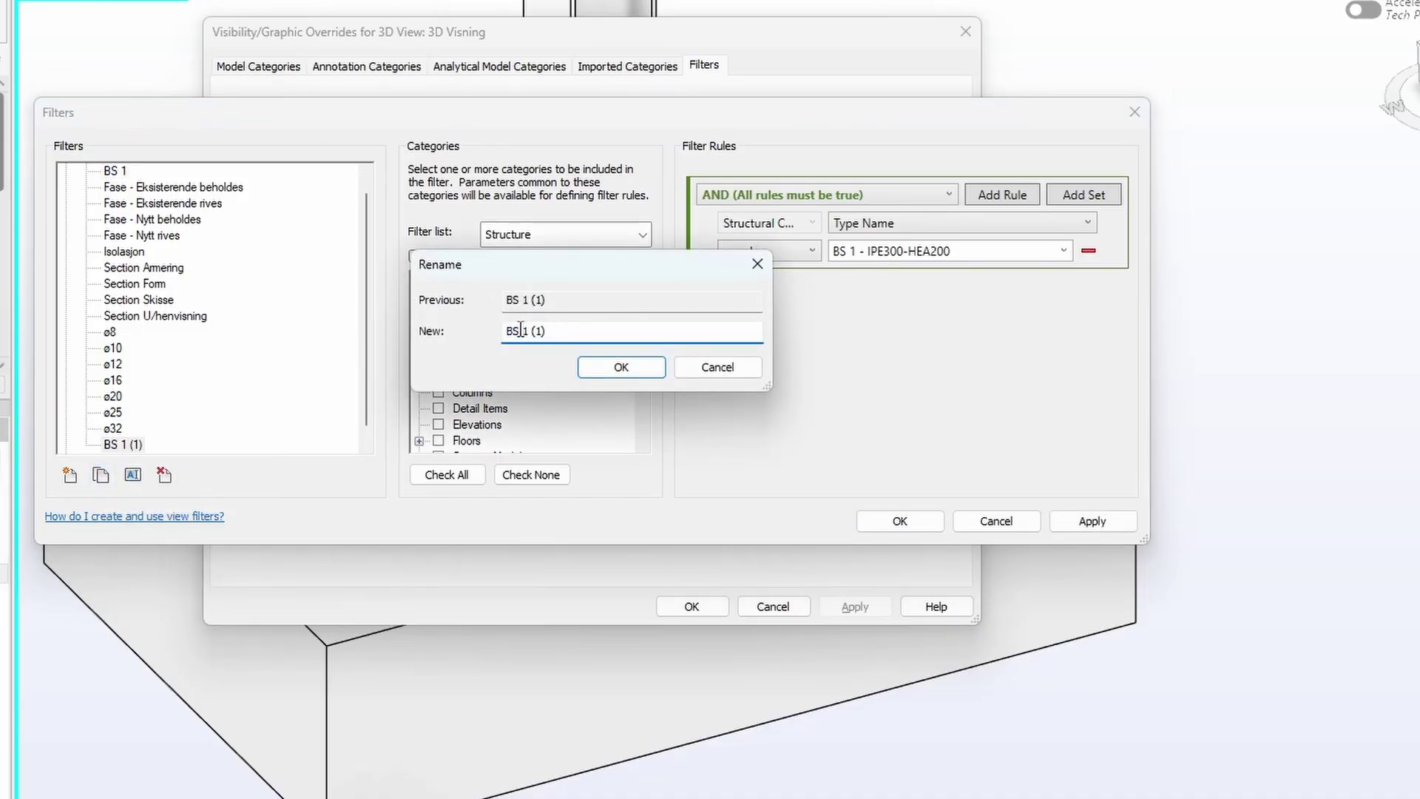
pyautogui.press('BackSpace')
pyautogui.press('capslock')
pyautogui.write('p')
pyautogui.click(607, 368)
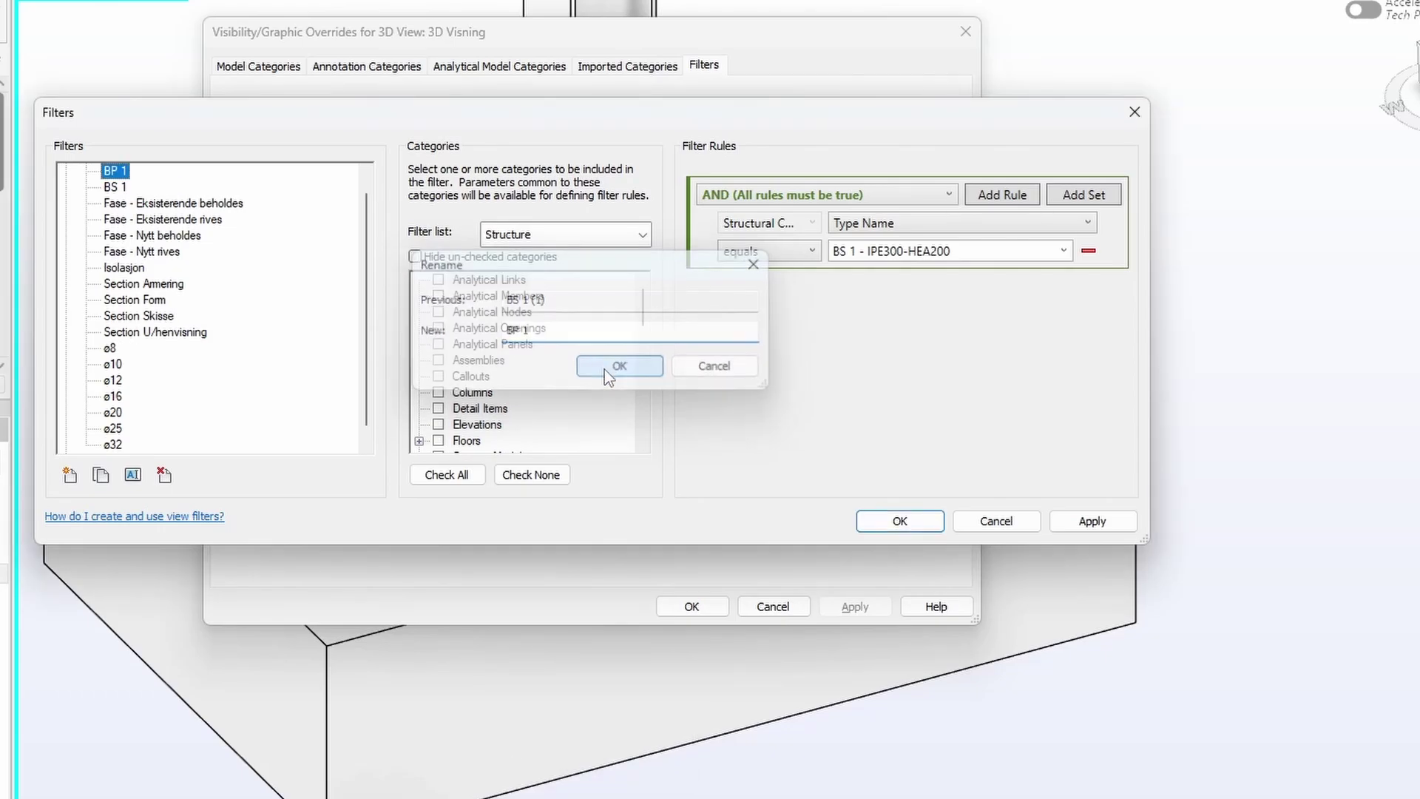
# - Set the BP 1 filter rule to type name equals Base plate and add the filter to the 3D view
pyautogui.click(1071, 251)
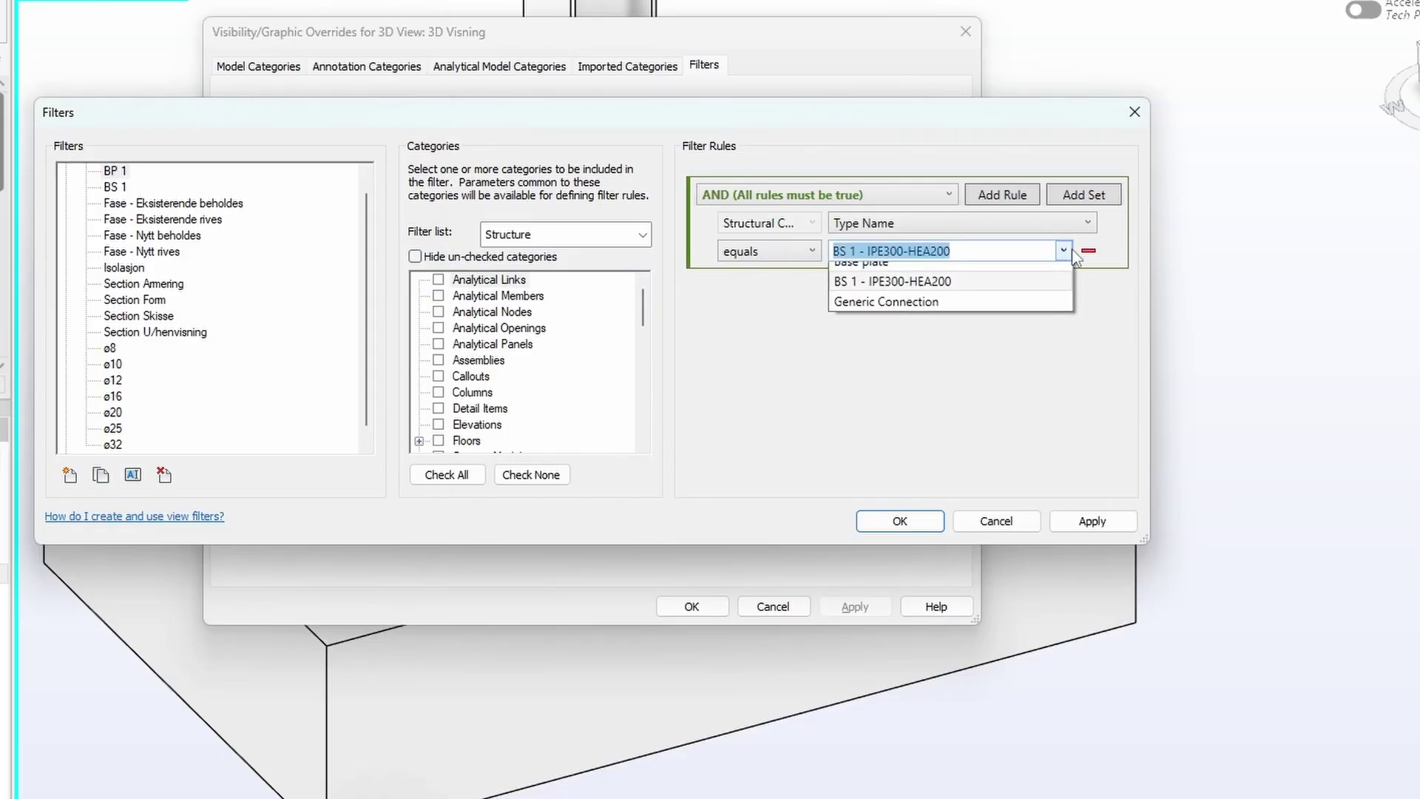
pyautogui.click(909, 278)
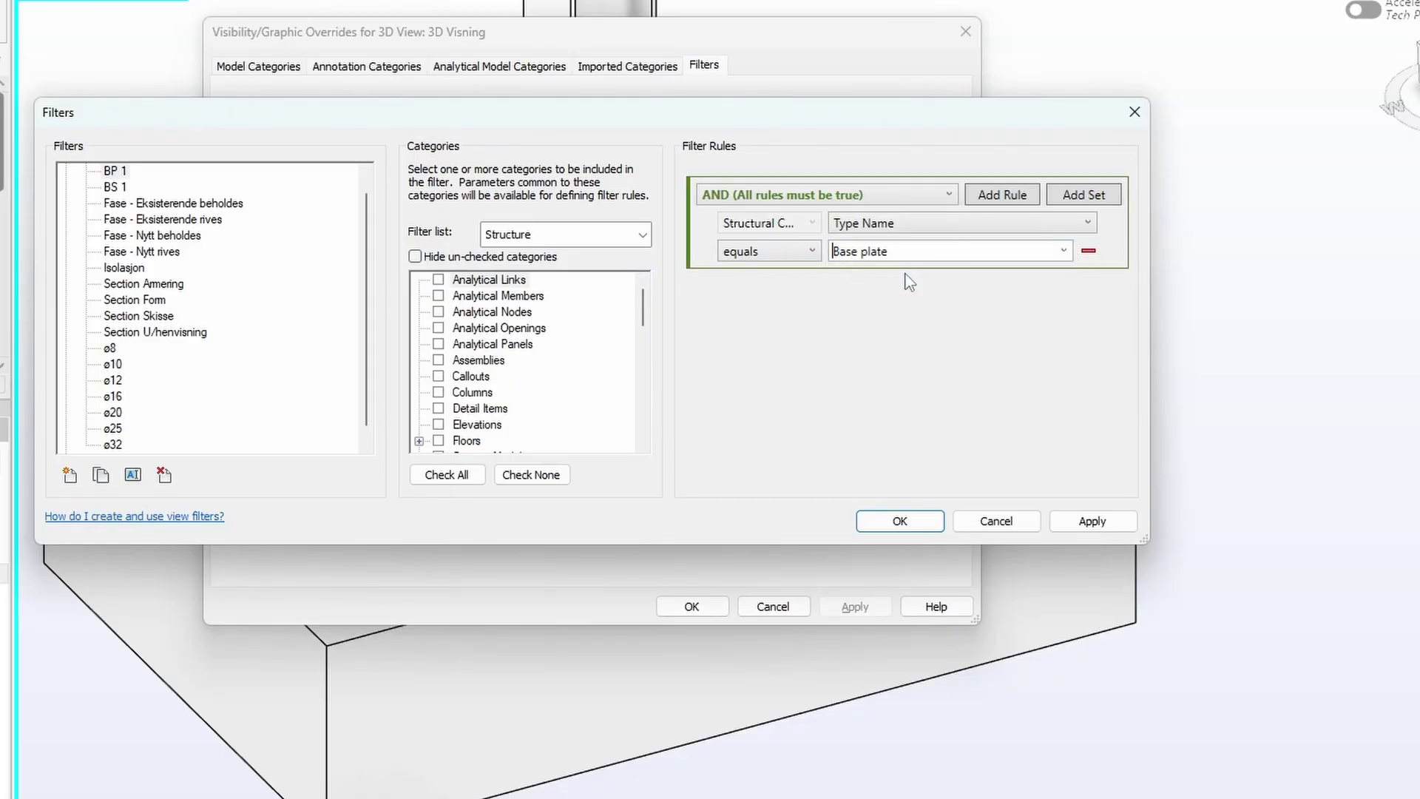
pyautogui.click(899, 521)
pyautogui.click(244, 443)
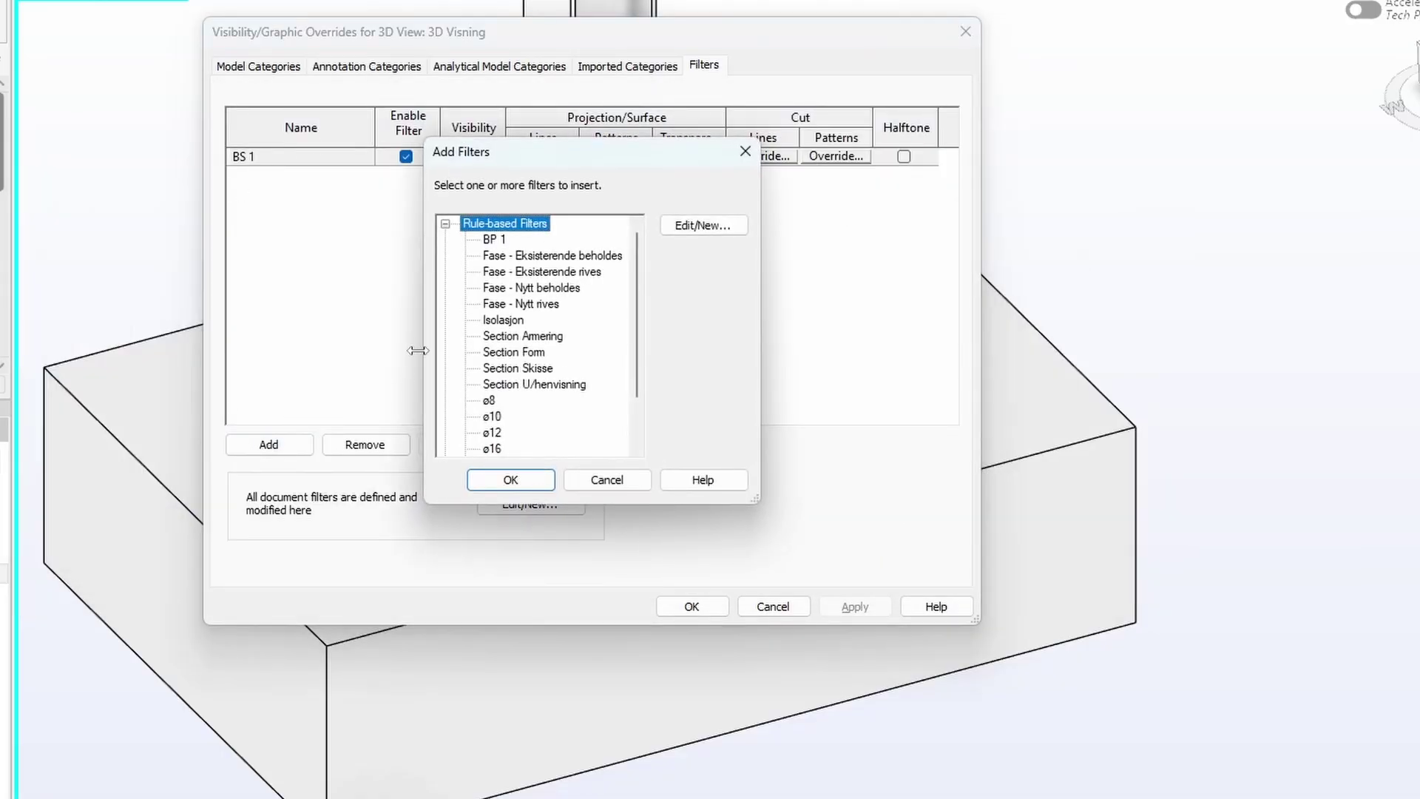
pyautogui.click(494, 239)
pyautogui.click(511, 479)
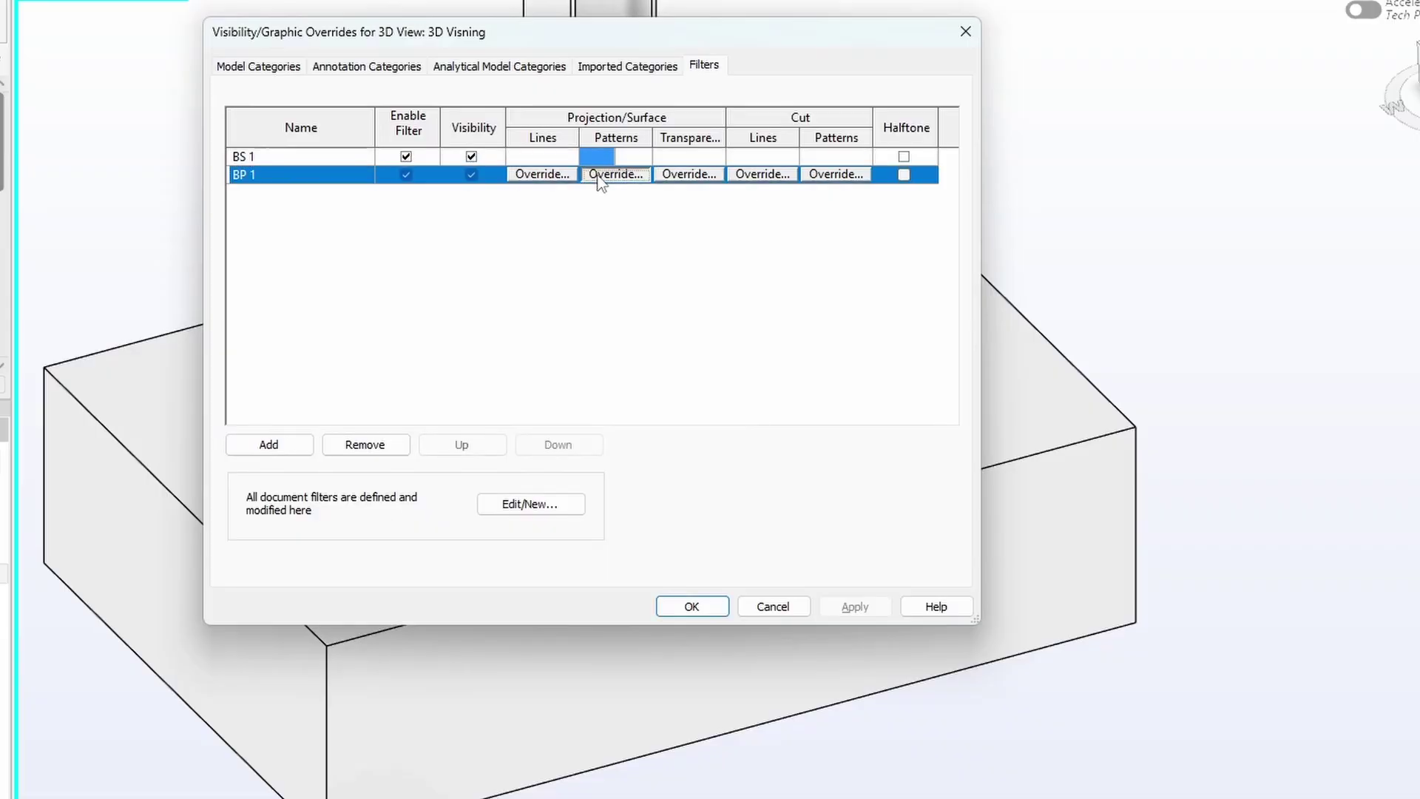
# - Override the BP 1 filter's projection/surface foreground pattern with a magenta solid fill and apply it to the view
pyautogui.click(615, 174)
pyautogui.click(577, 266)
pyautogui.click(563, 305)
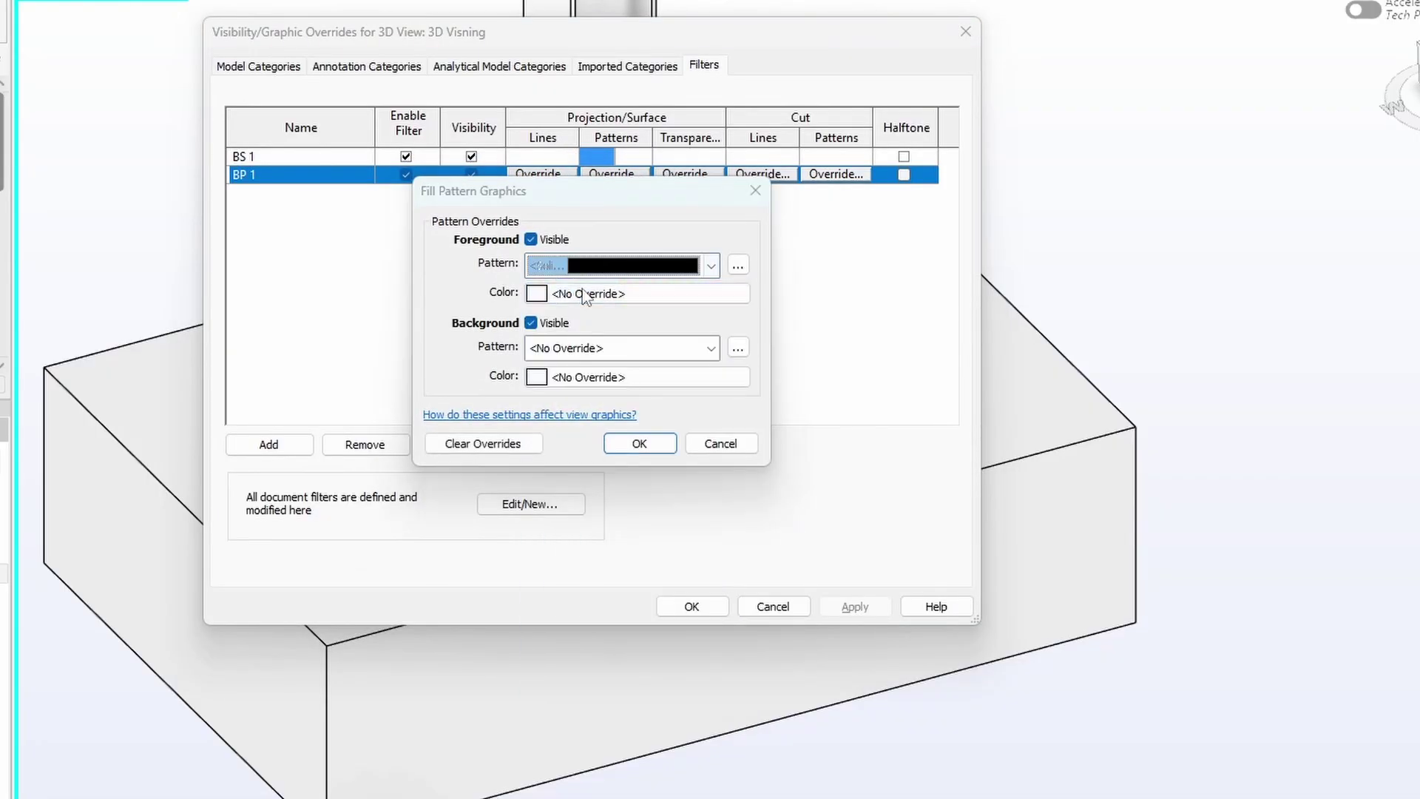
pyautogui.click(577, 294)
pyautogui.click(566, 207)
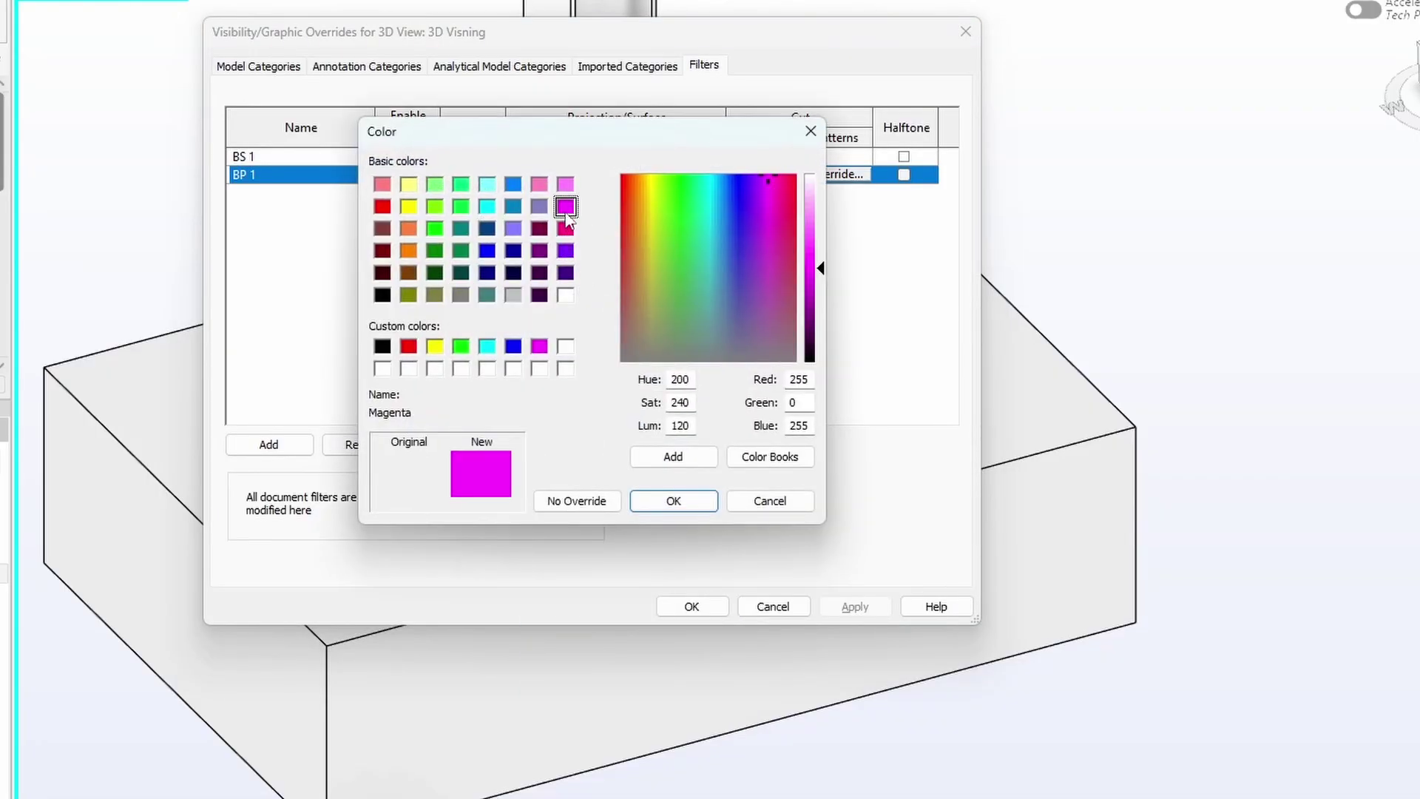
pyautogui.click(675, 501)
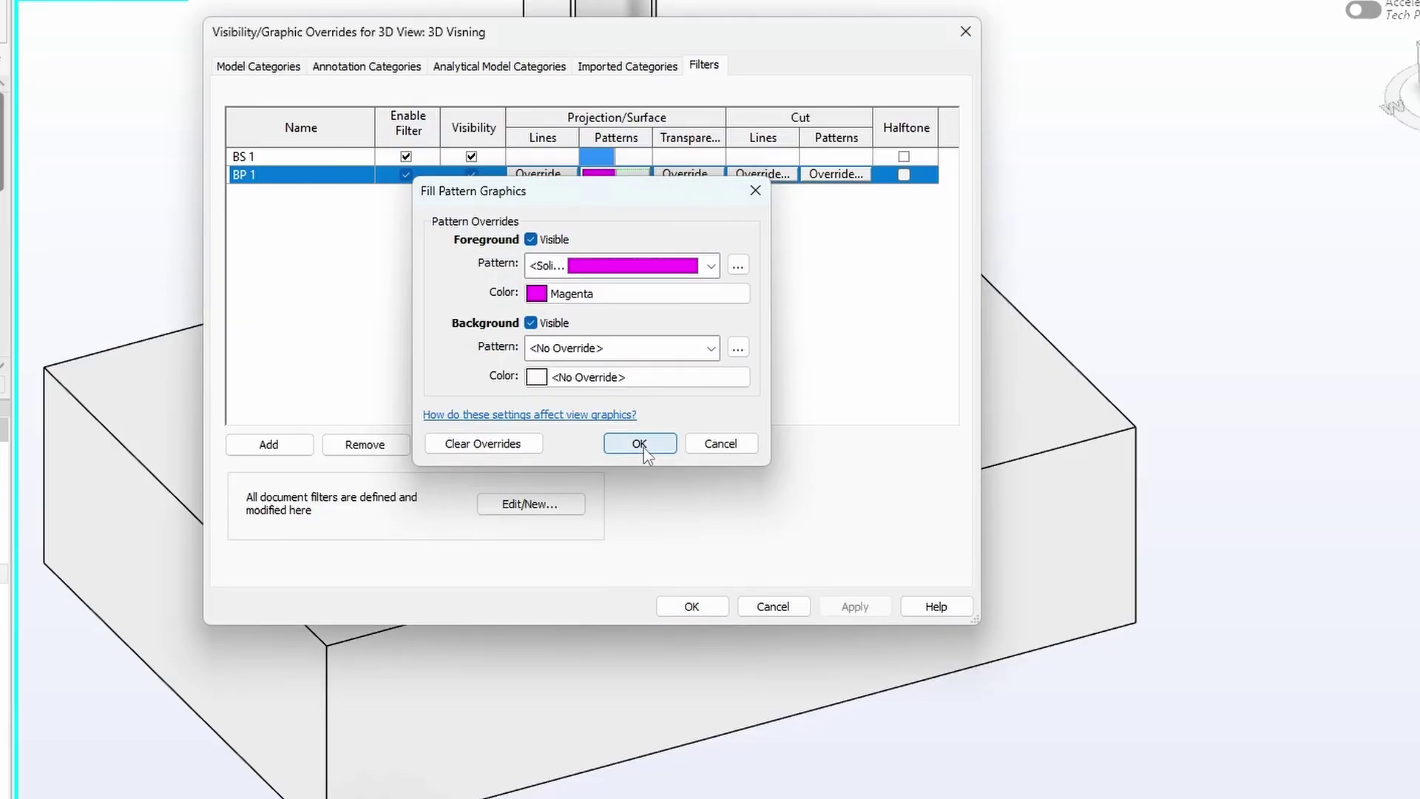
pyautogui.click(639, 443)
pyautogui.click(856, 607)
pyautogui.moveTo(621, 34); pyautogui.dragTo(992, 167)
pyautogui.click(1065, 741)
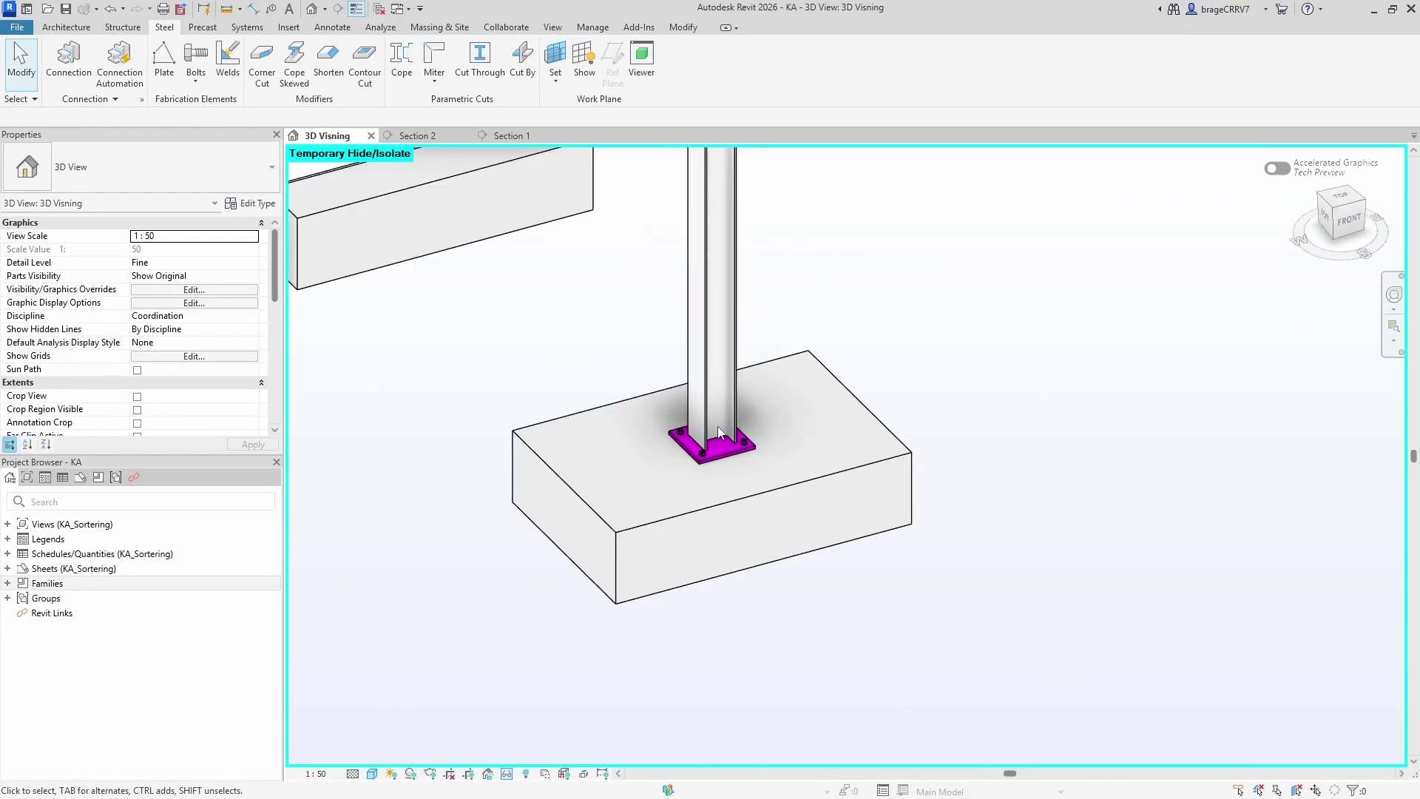
# - Create a structural connection between the neighbouring HE200A column and its footing, and assign it the Base plate type
pyautogui.scroll(-3, 545, 415)
pyautogui.moveTo(545, 415); pyautogui.dragTo(597, 418, button='middle')
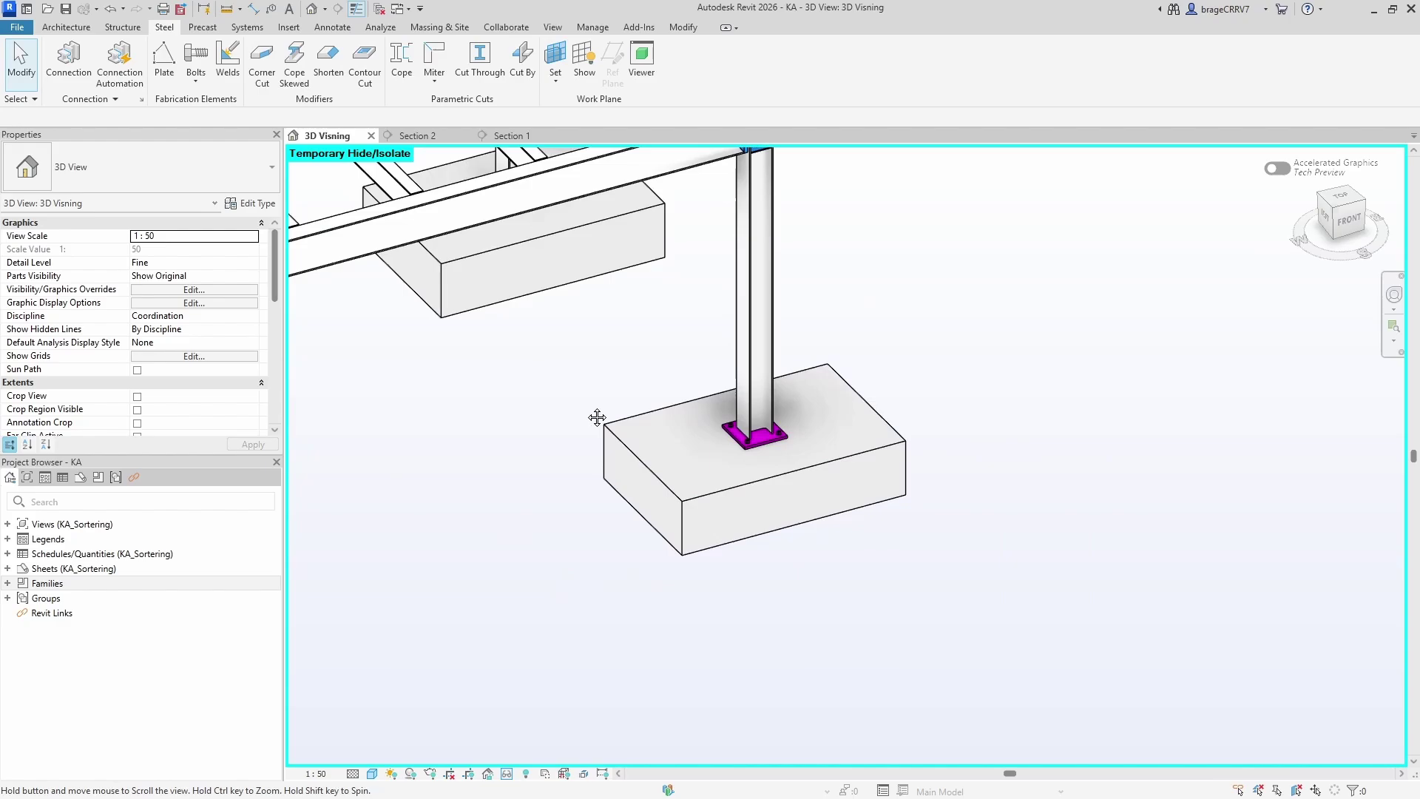
pyautogui.scroll(-1, 597, 418)
pyautogui.keyDown('shift'); pyautogui.moveTo(597, 418); pyautogui.dragTo(655, 447, button='middle'); pyautogui.keyUp('shift')
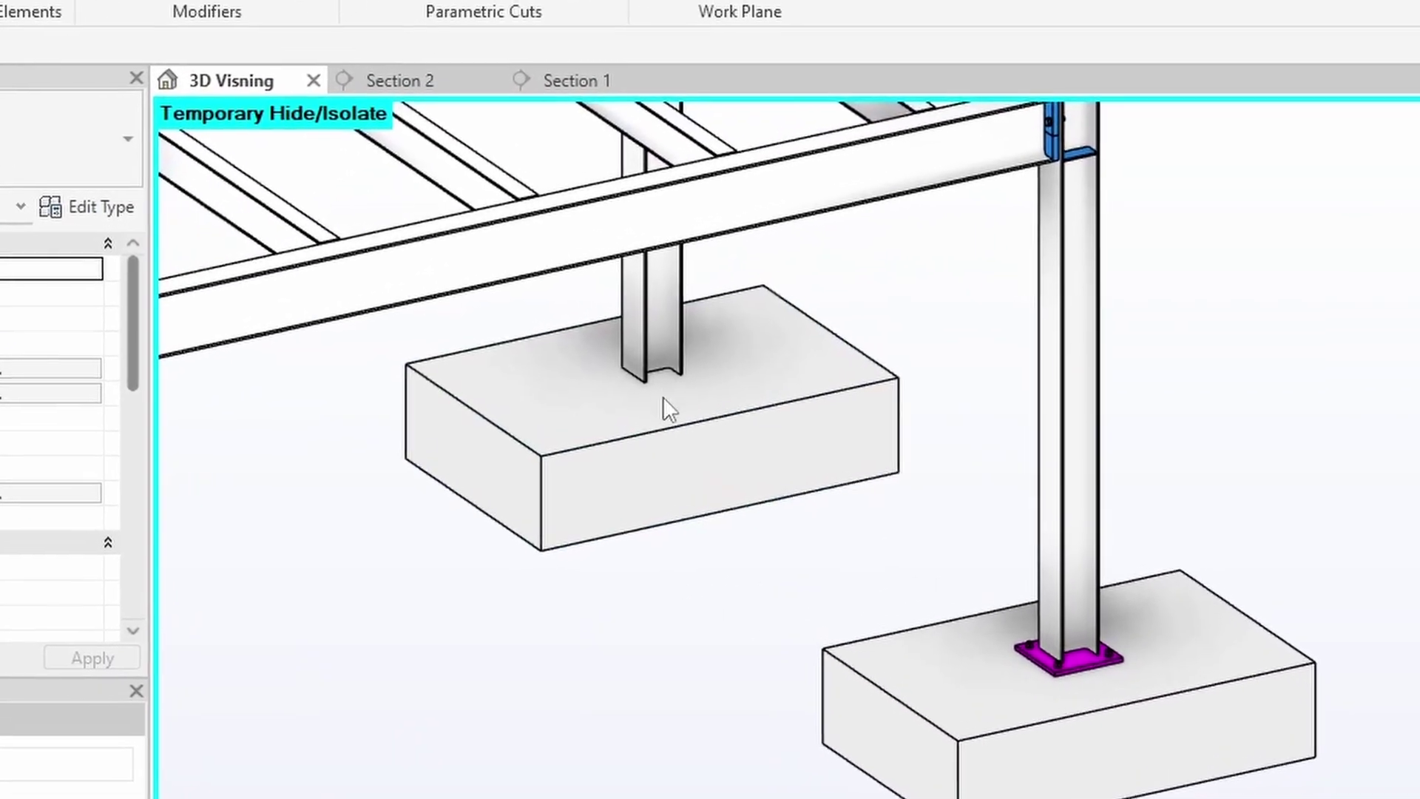
pyautogui.click(664, 384)
pyautogui.keyDown('ctrl'); pyautogui.click(584, 455); pyautogui.keyUp('ctrl')
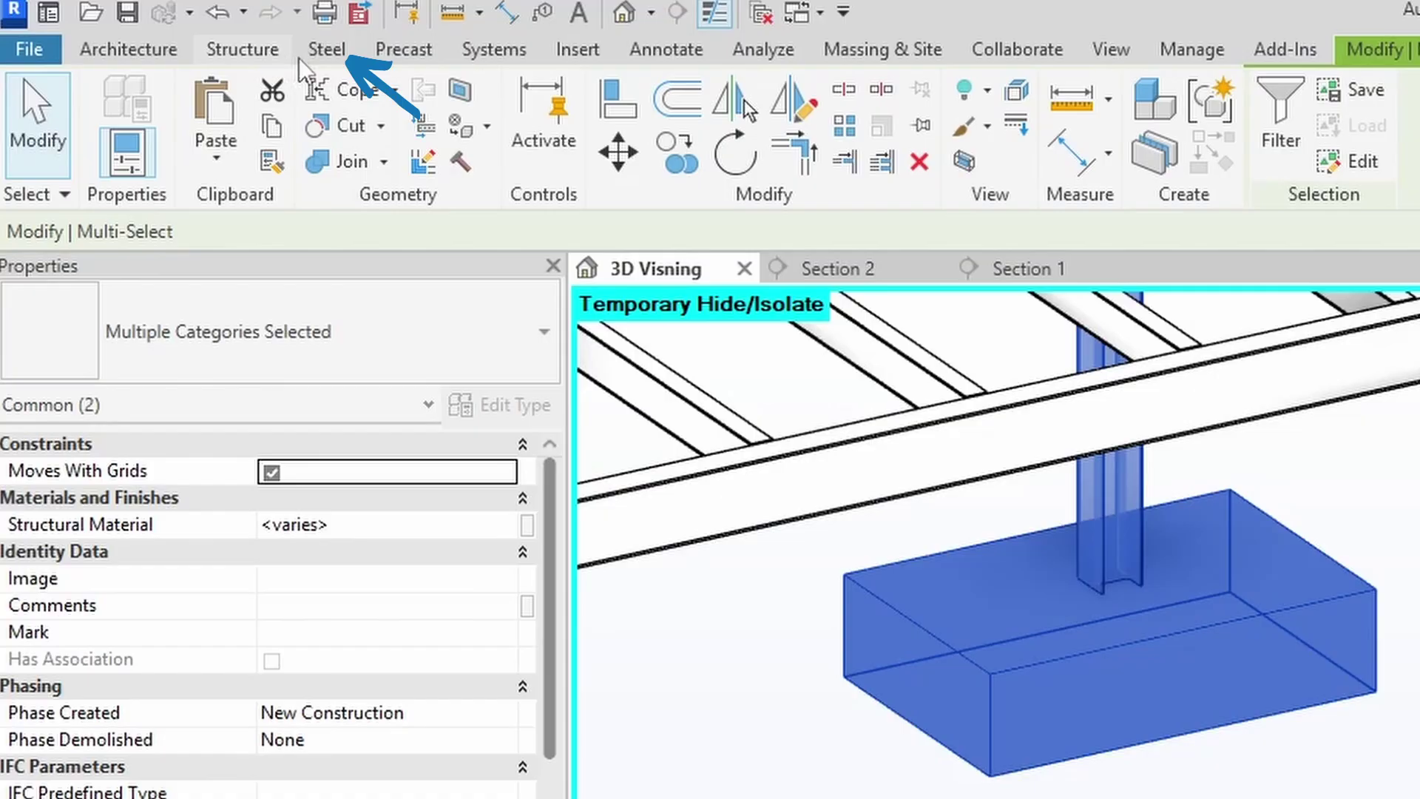
pyautogui.click(317, 51)
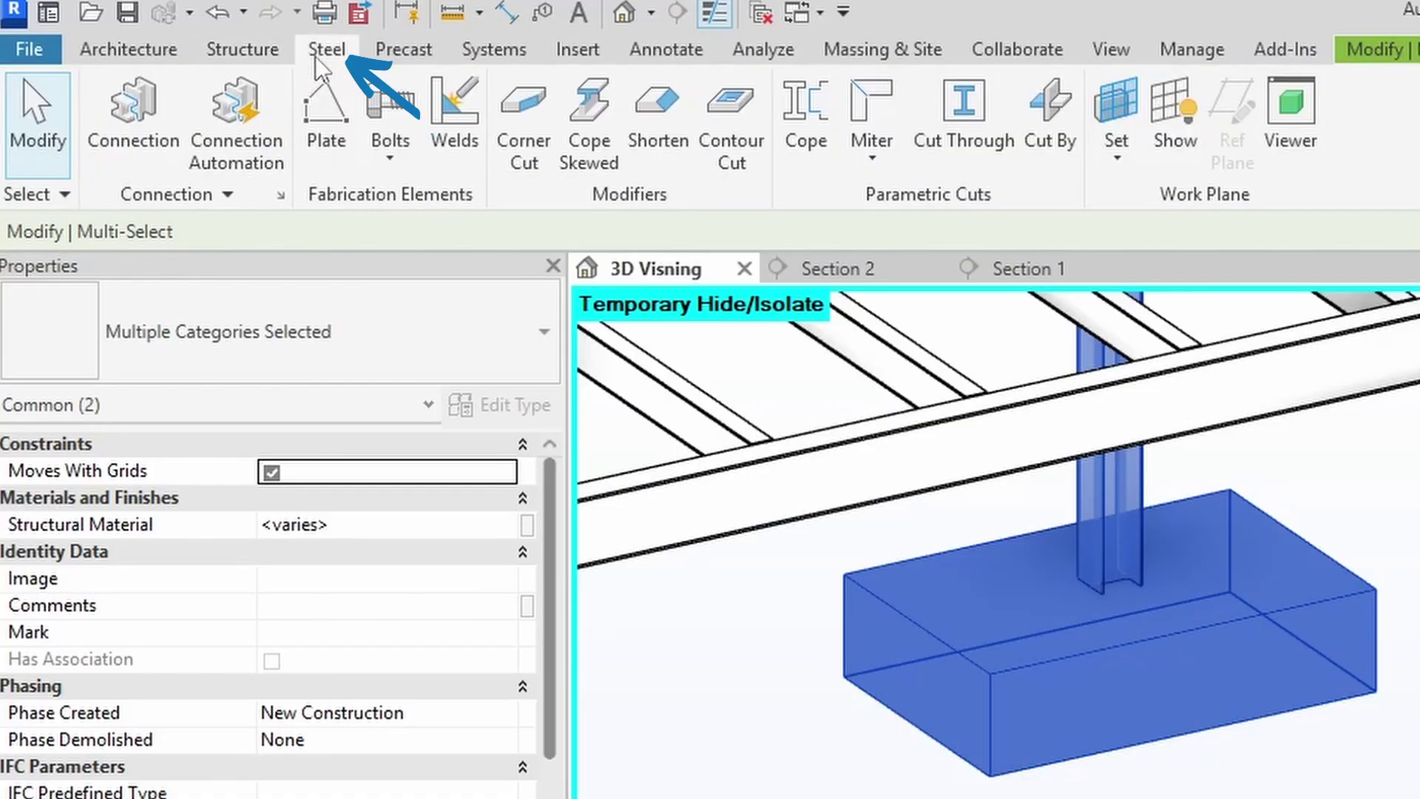
pyautogui.click(148, 140)
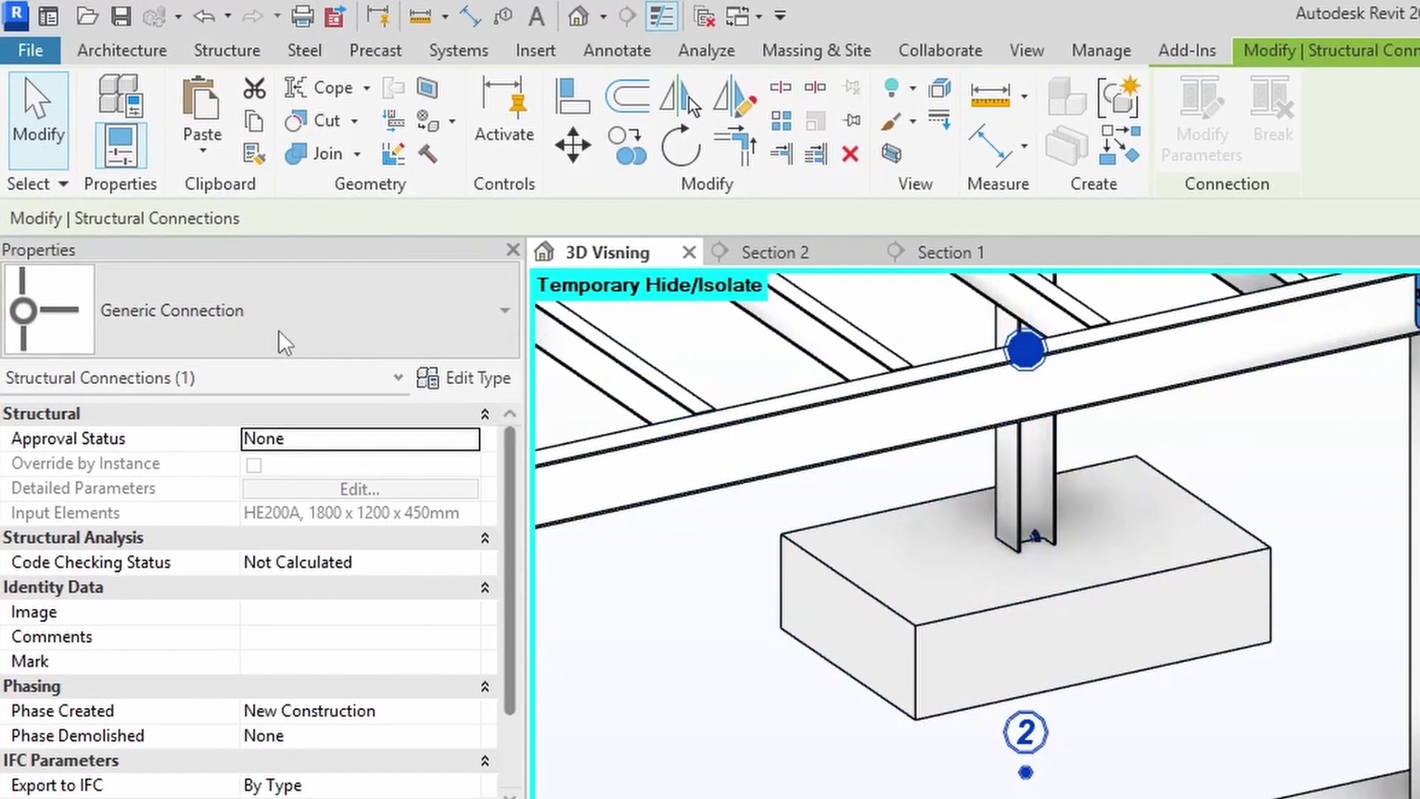
pyautogui.click(300, 370)
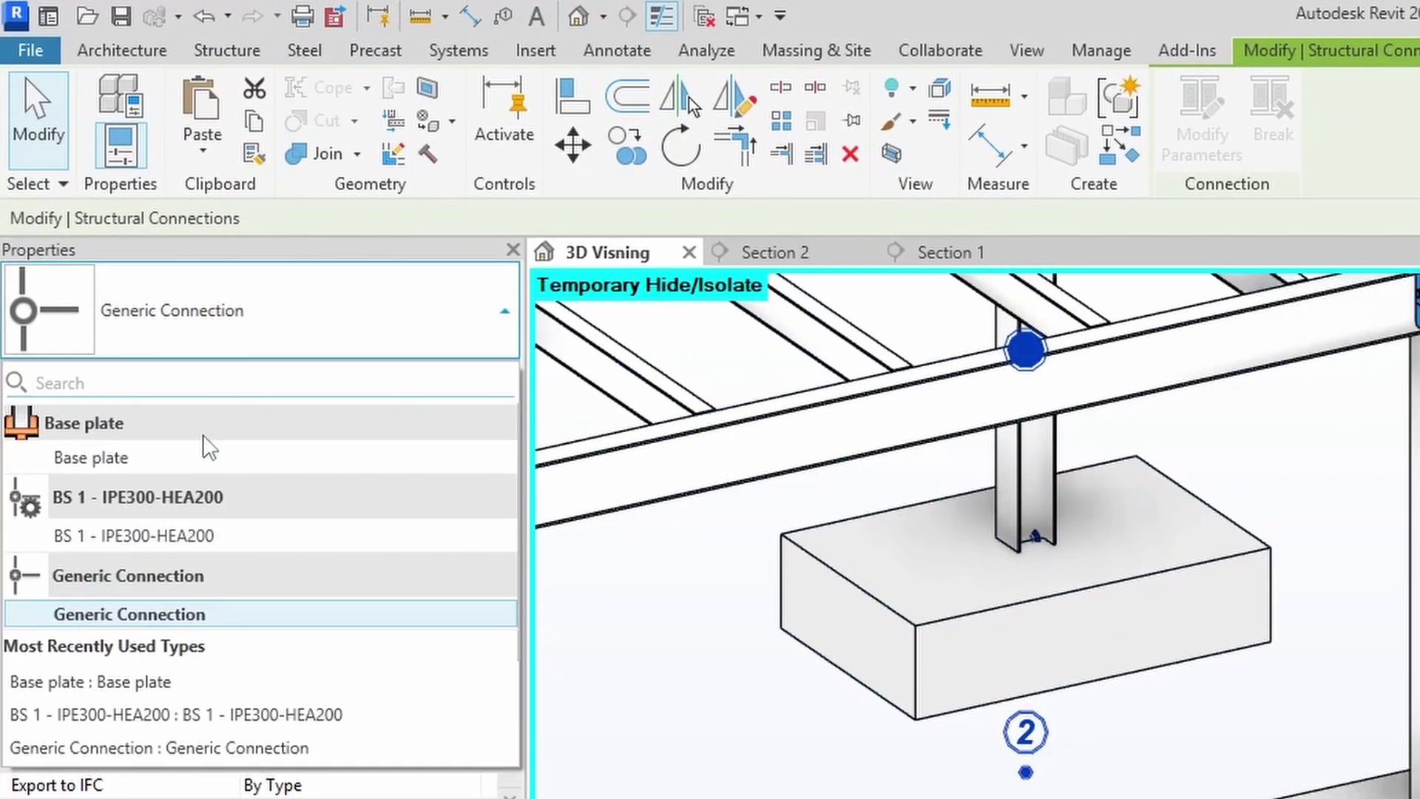
pyautogui.click(207, 455)
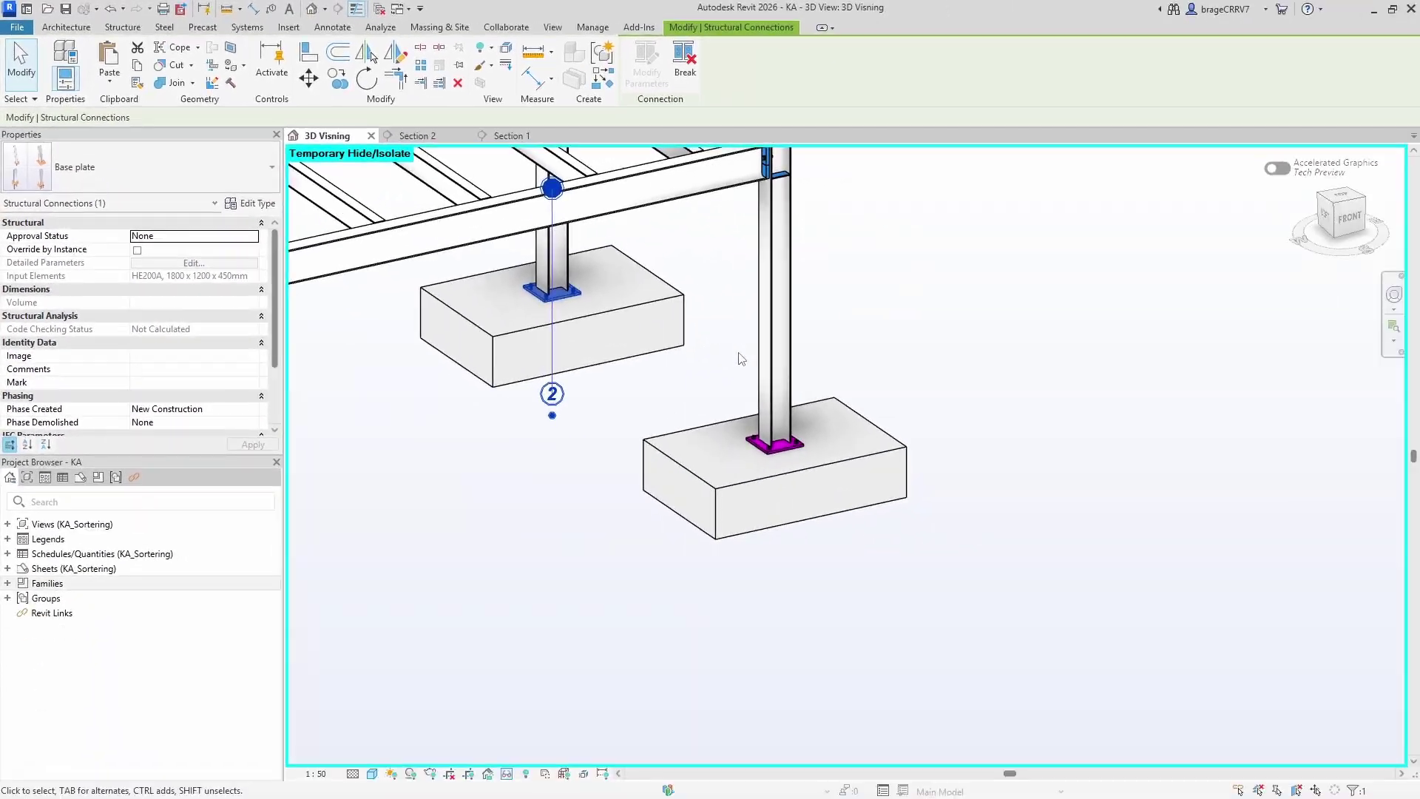
pyautogui.click(1322, 663)
# - Add a Base plate connection between the front corner column carrying the long beam and its footing
pyautogui.scroll(-1, 531, 482)
pyautogui.moveTo(453, 504); pyautogui.dragTo(797, 350, button='middle')
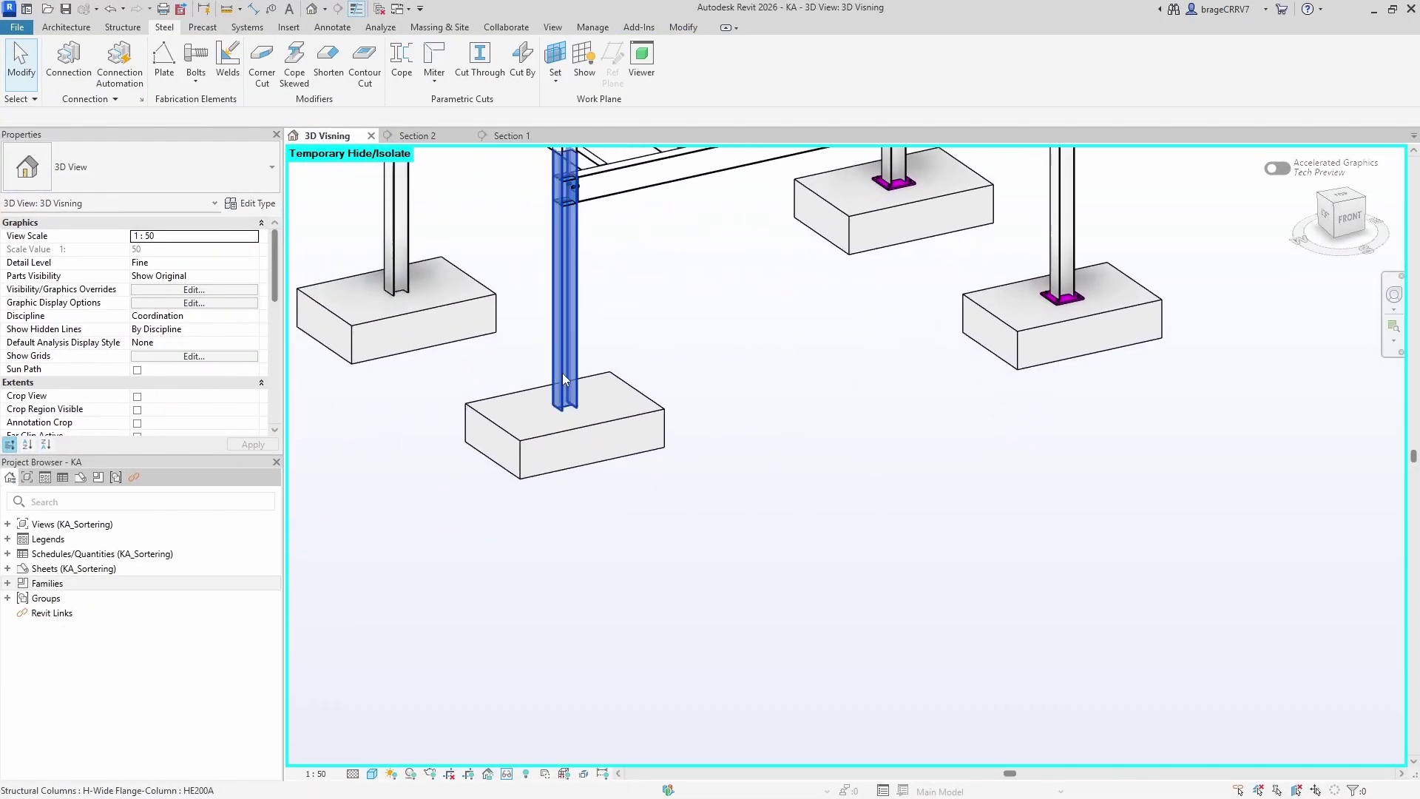
pyautogui.click(562, 372)
pyautogui.keyDown('ctrl'); pyautogui.click(518, 399); pyautogui.keyUp('ctrl')
pyautogui.click(164, 27)
pyautogui.click(66, 63)
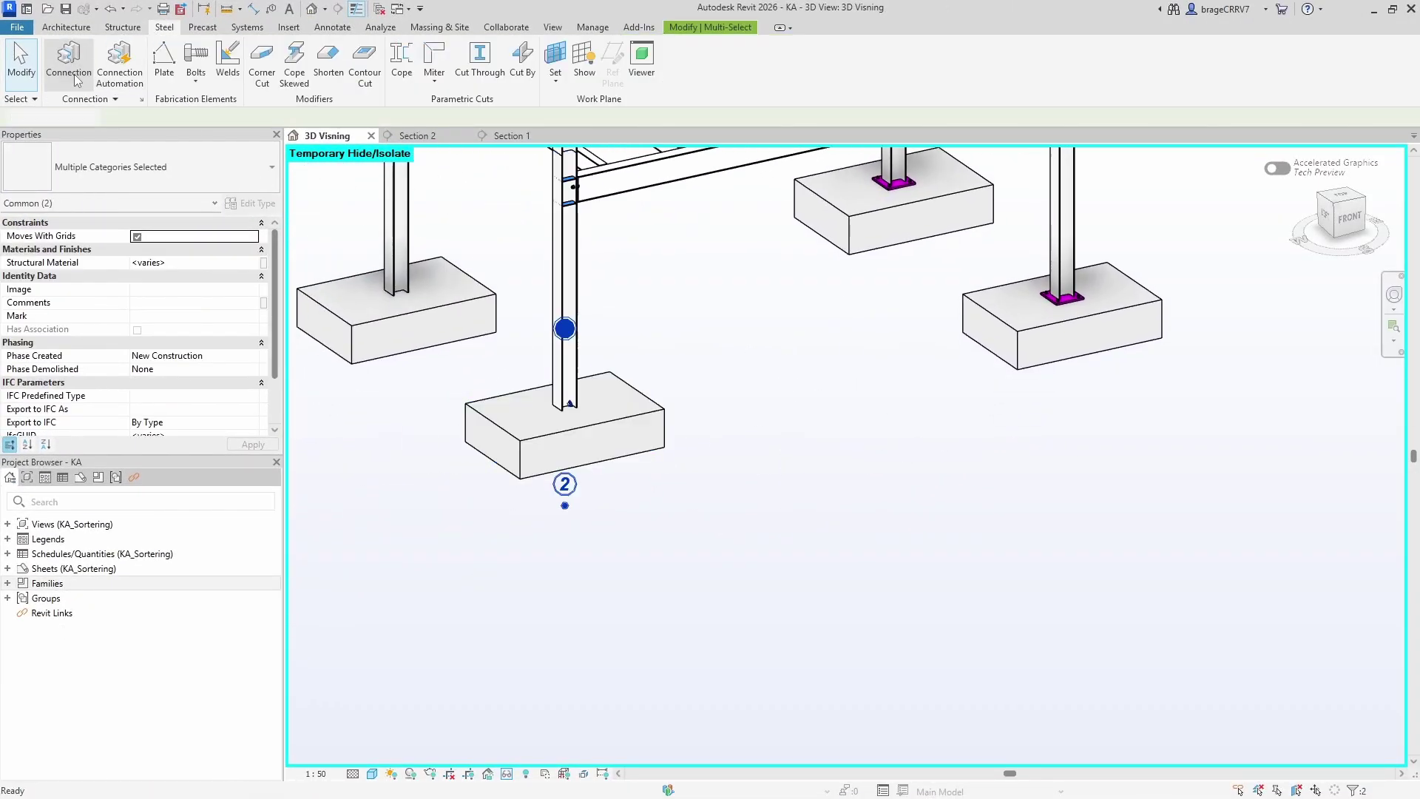
pyautogui.press('Escape')
# - Connect the remaining bare column to its footing and change the generic connection to the Base plate type
pyautogui.click(397, 244)
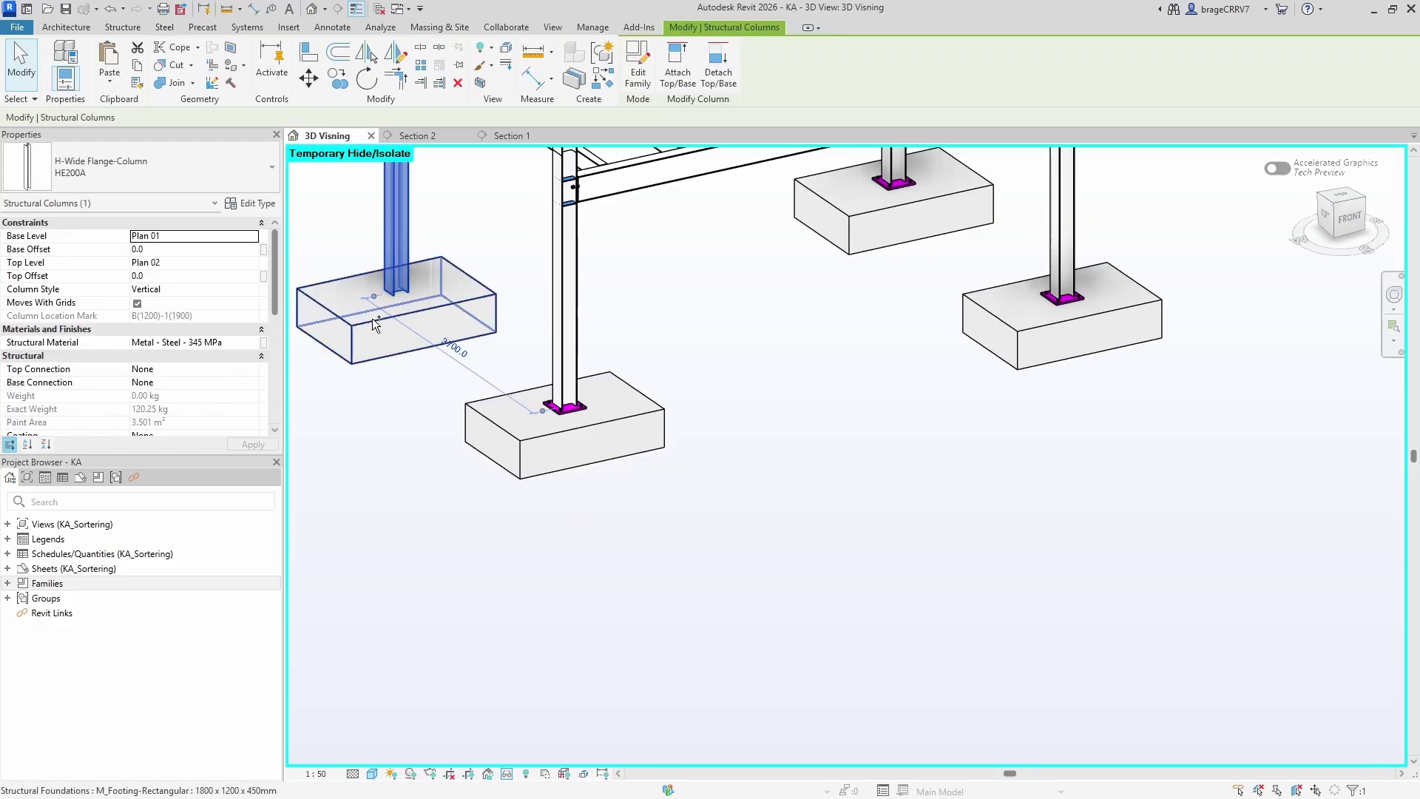
pyautogui.keyDown('ctrl'); pyautogui.click(371, 318); pyautogui.keyUp('ctrl')
pyautogui.click(164, 27)
pyautogui.click(70, 71)
pyautogui.click(122, 175)
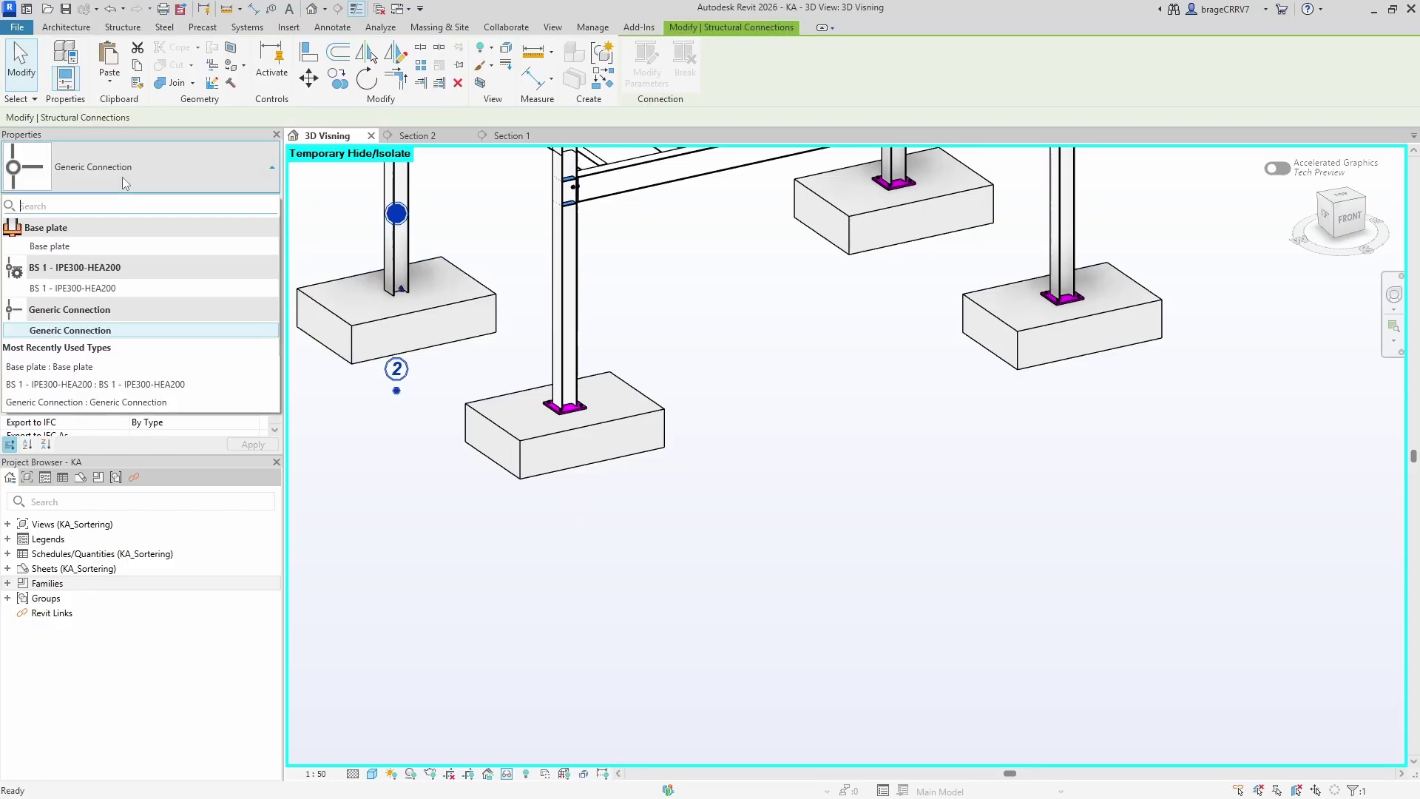
pyautogui.click(65, 251)
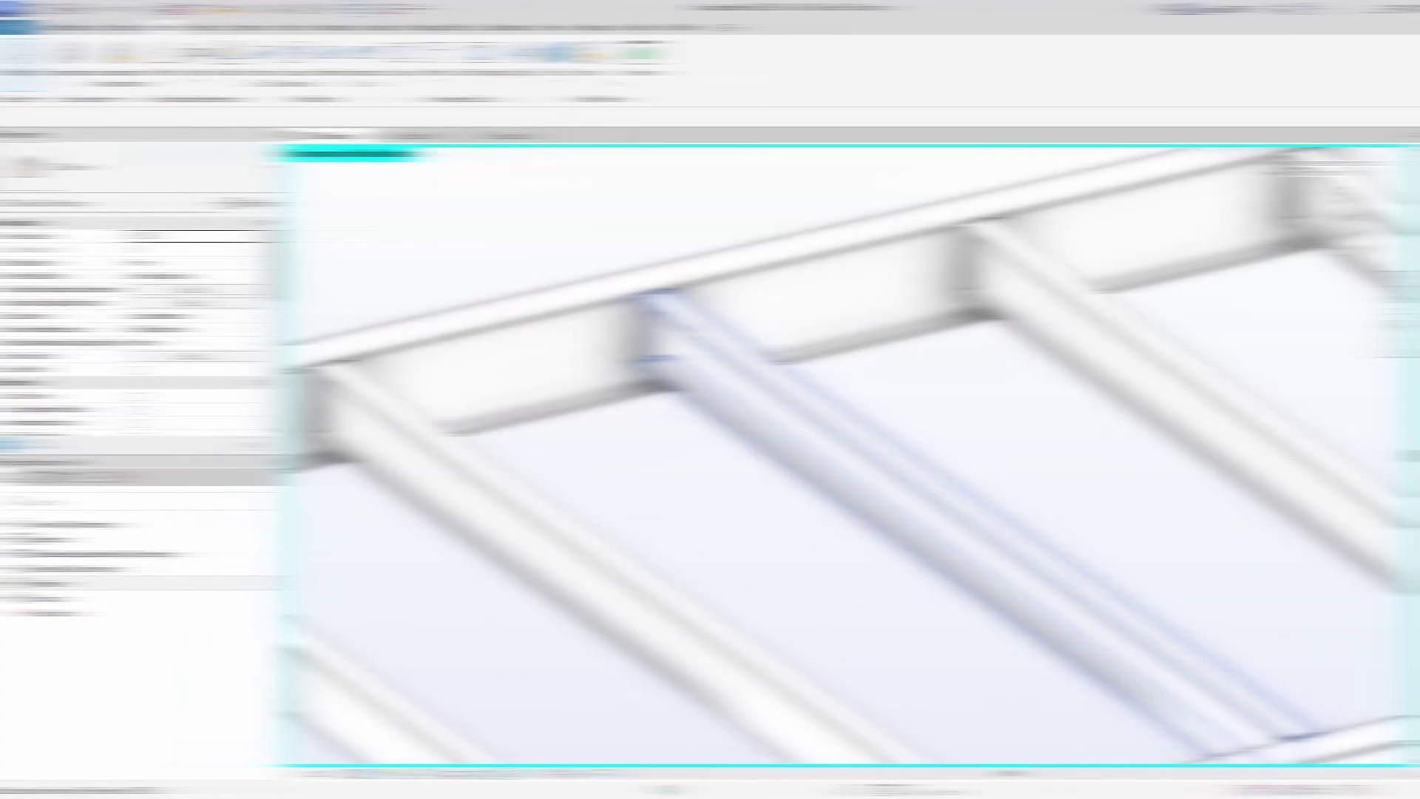
# - Create a rectangular steel plate about 55 × 215 mm on a work plane picked at the IPE200 beam's end, with a thickness of 8 mm
pyautogui.click(165, 57)
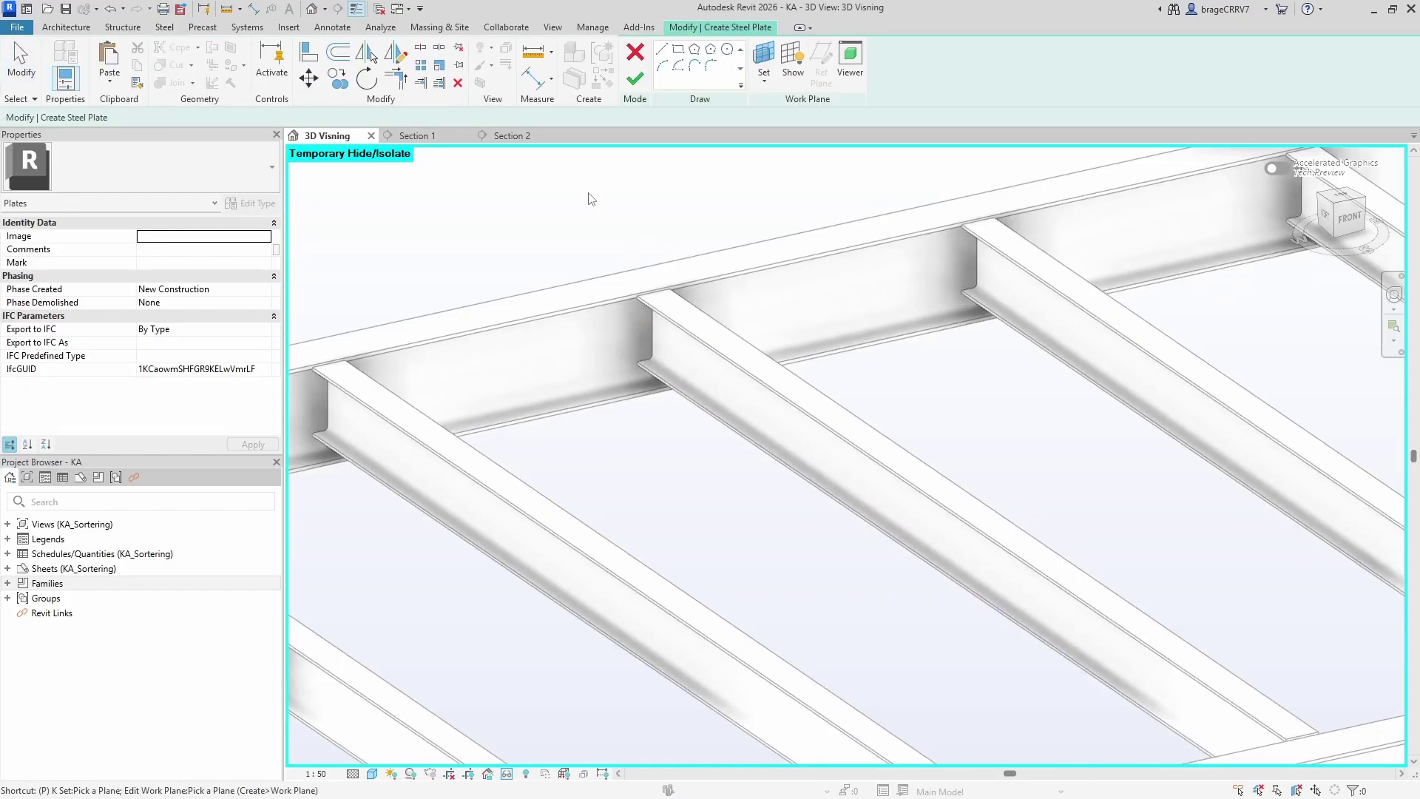
pyautogui.scroll(4, 634, 309)
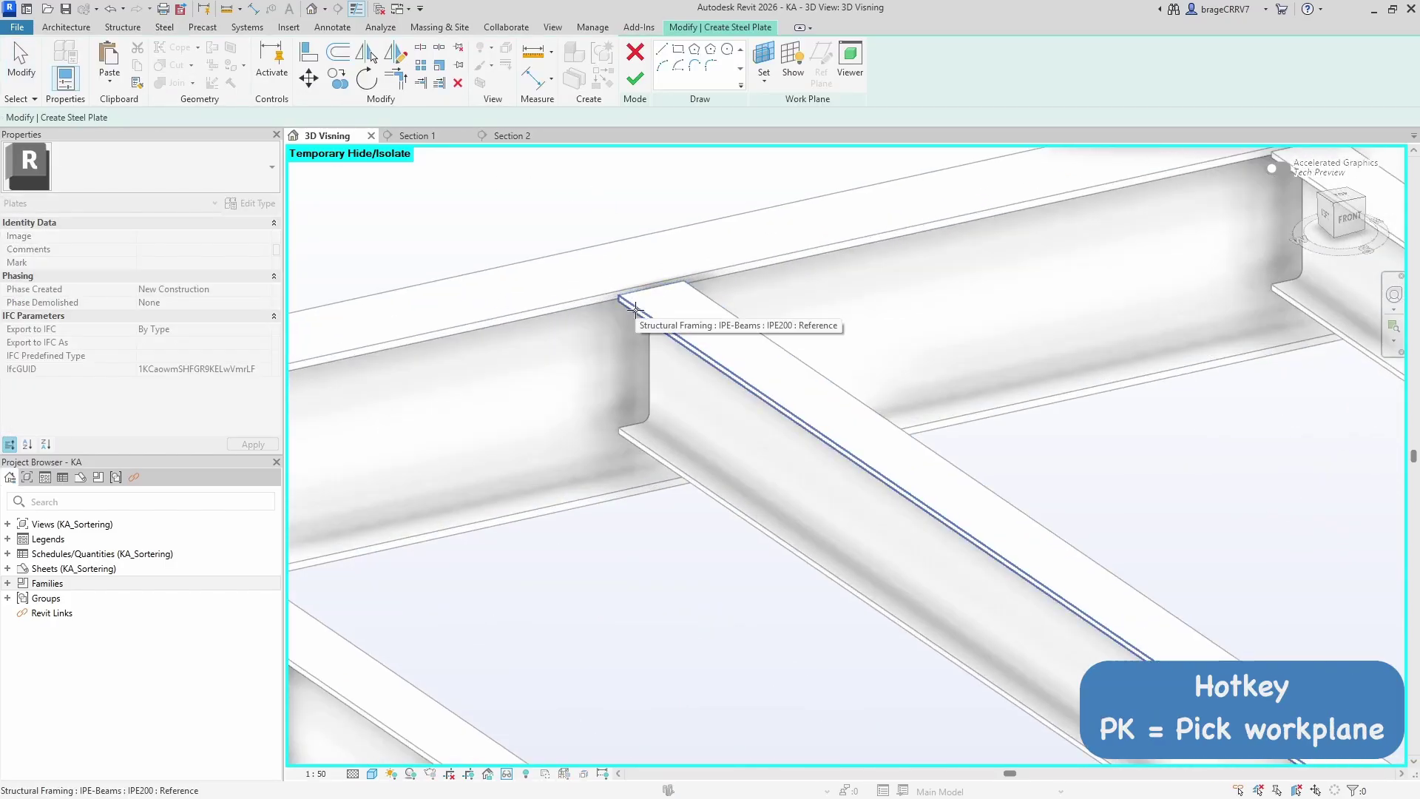
pyautogui.click(635, 309)
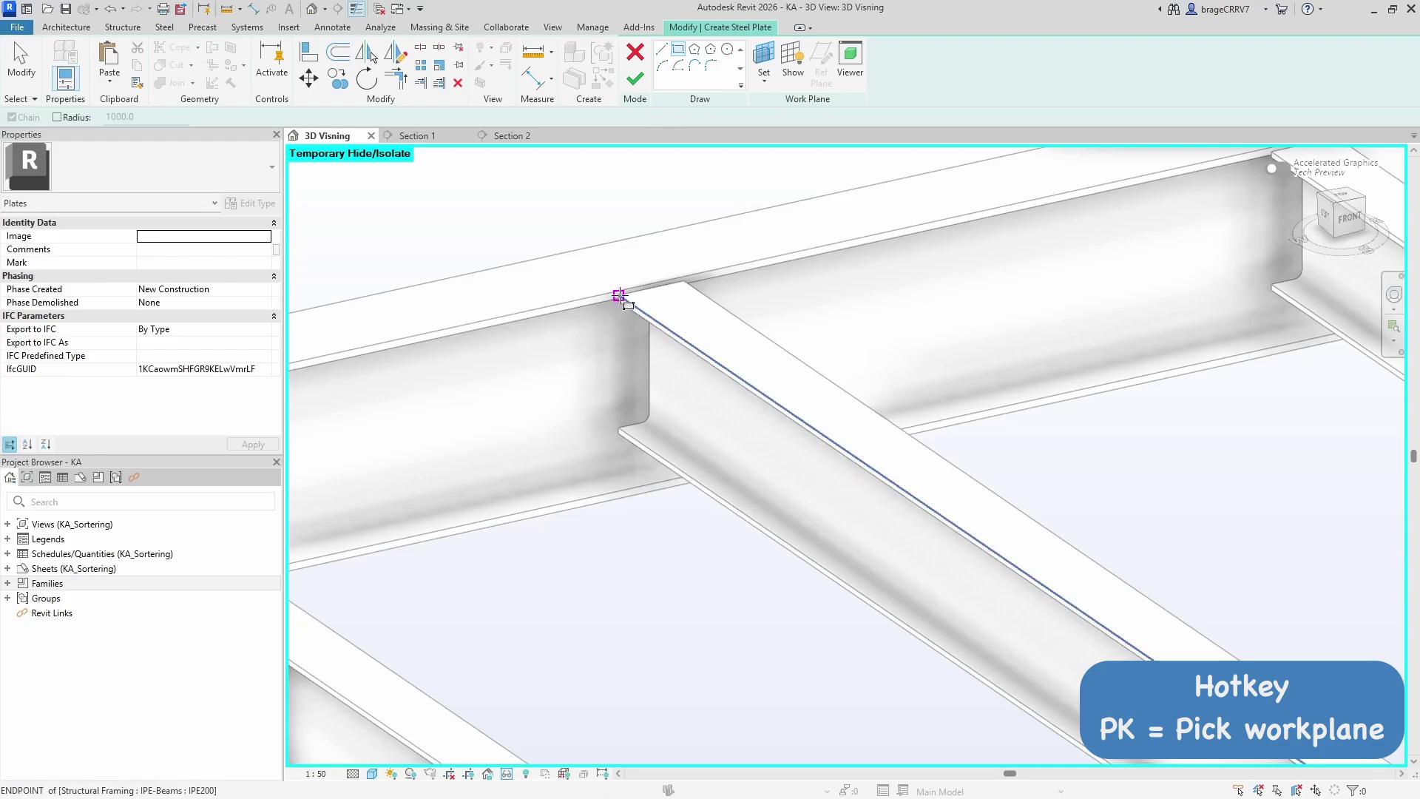
pyautogui.click(618, 296)
pyautogui.click(599, 431)
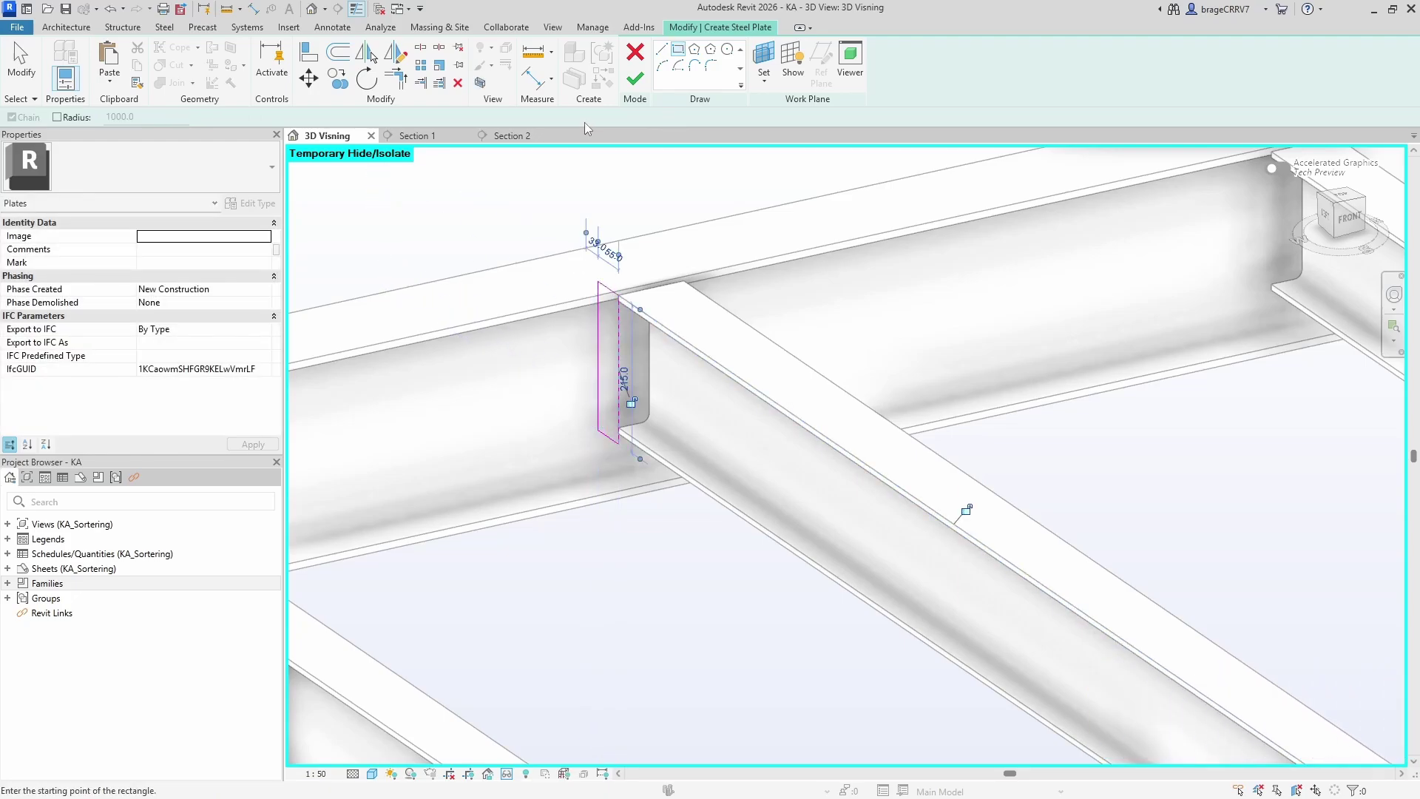
pyautogui.click(638, 83)
pyautogui.press('Escape')
pyautogui.click(617, 368)
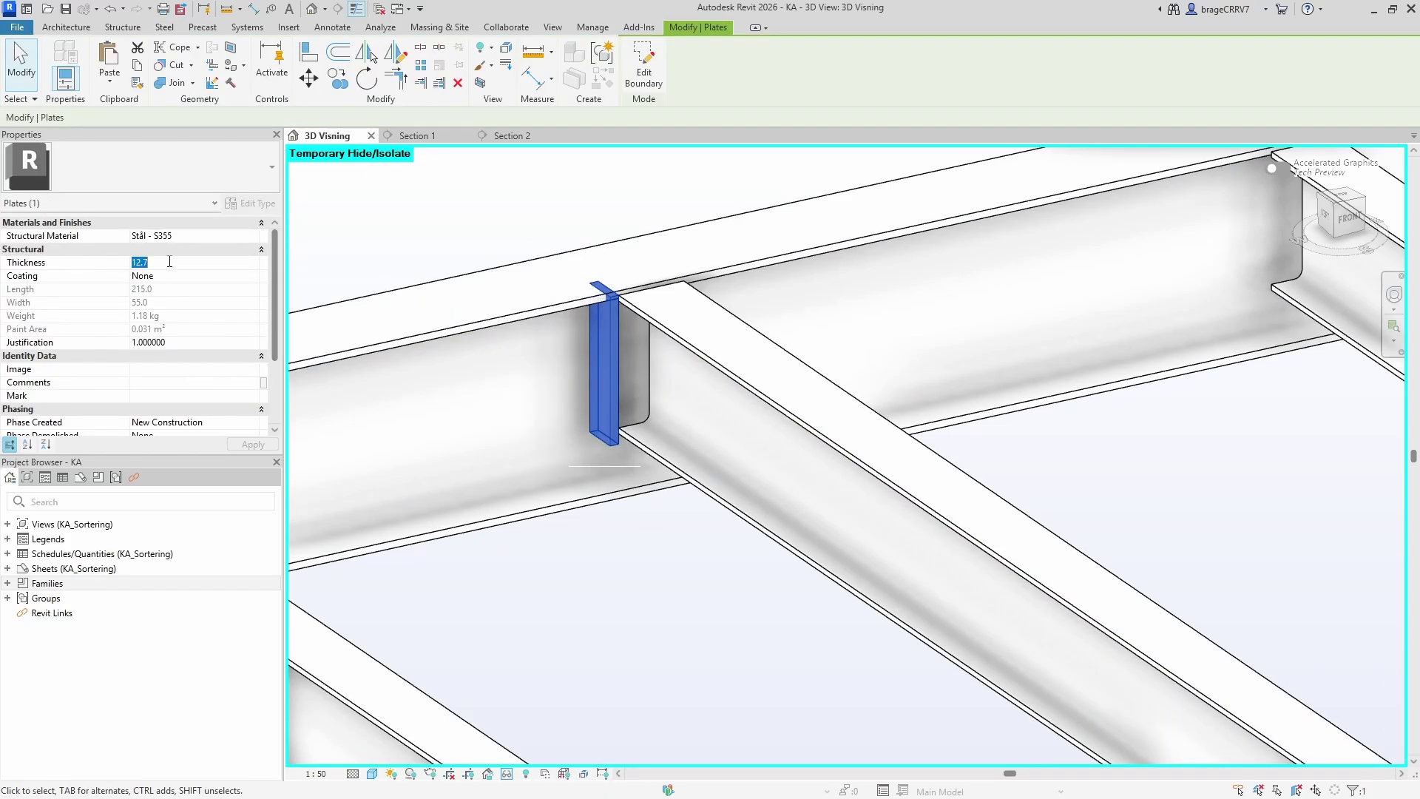
pyautogui.press('Escape')
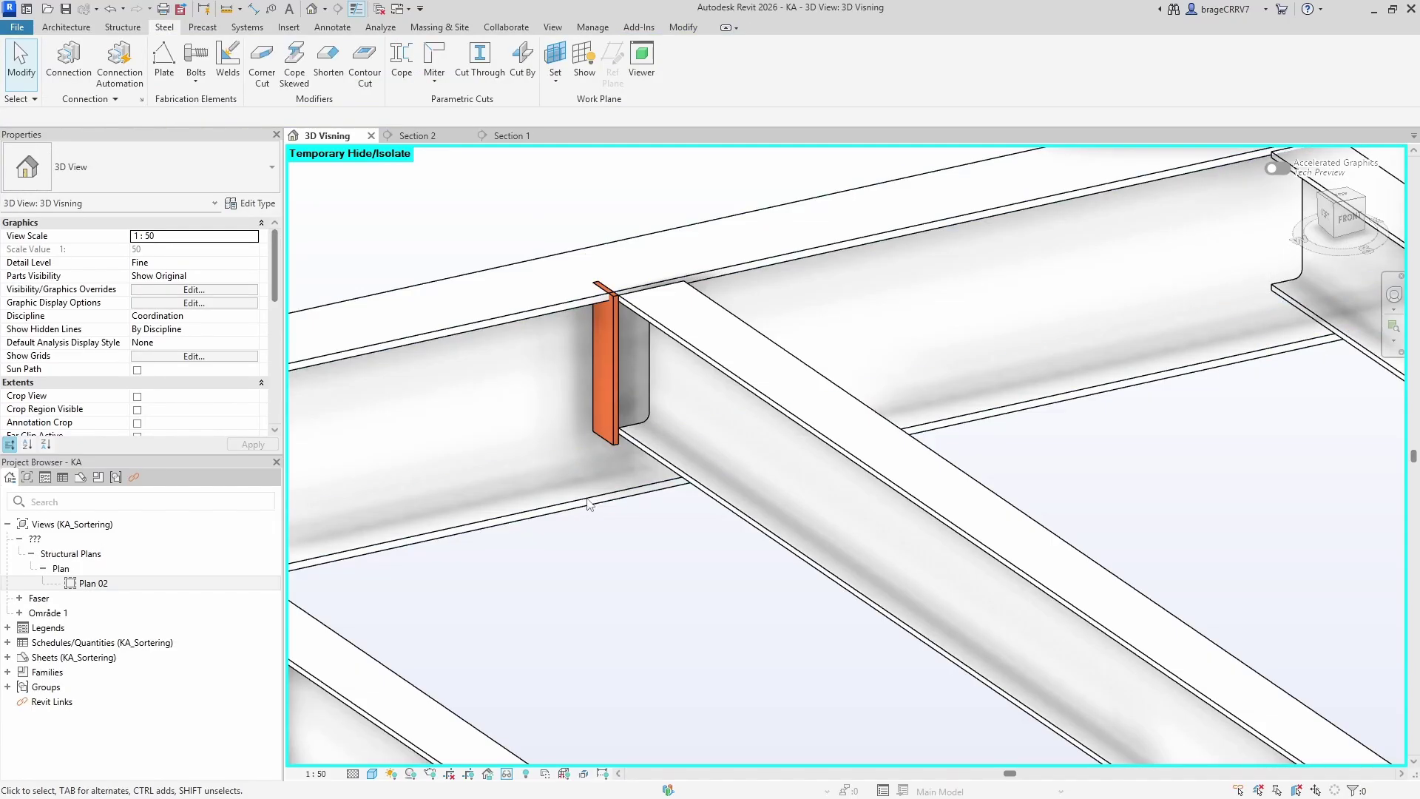
# - Tile the open views and activate Section 1 at the plate beside the IPE300 beam
pyautogui.press('w')
pyautogui.press('t')
pyautogui.click(1116, 280)
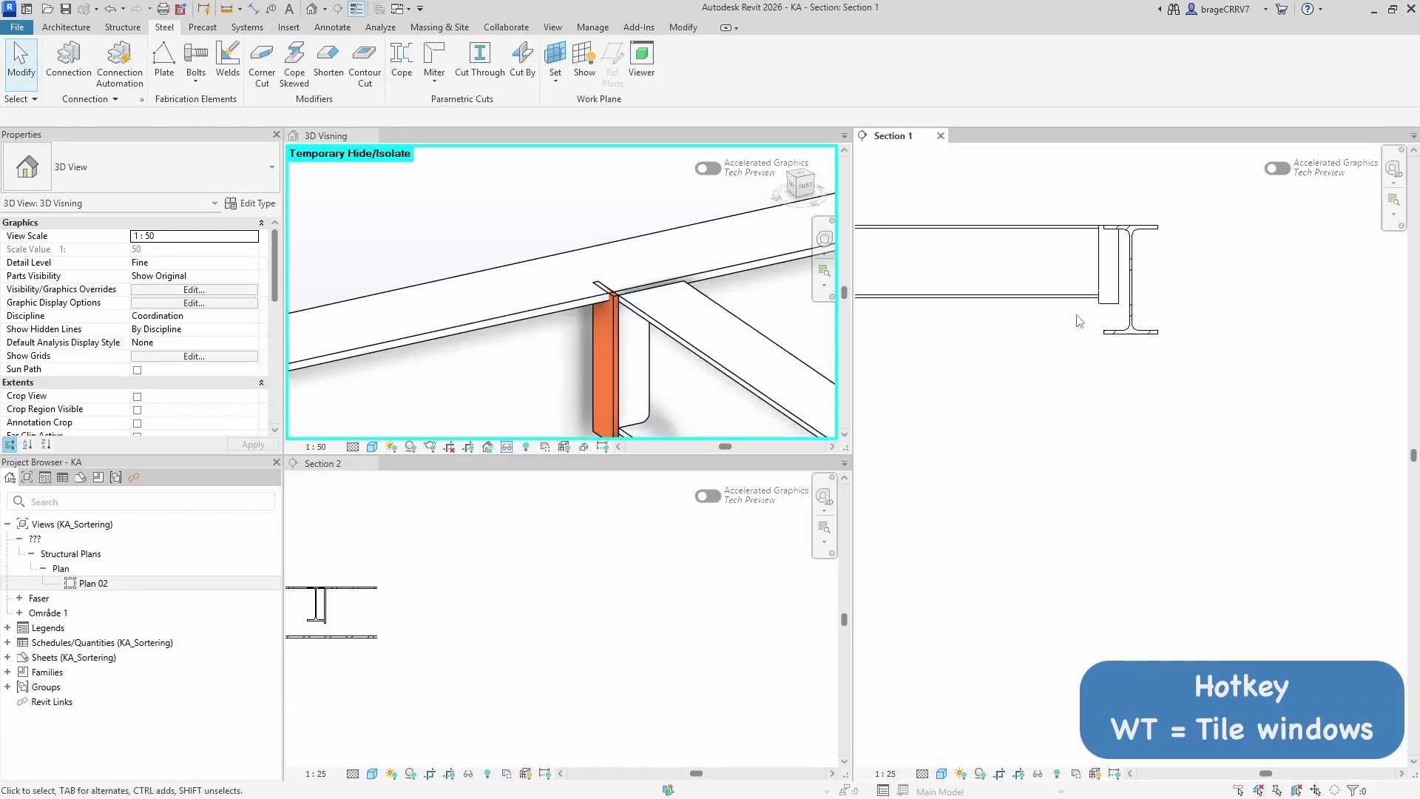
pyautogui.scroll(3, 1116, 279)
# - Edit the plate's boundary in Section 1, moving its edges to the IPE300 beam's web and the inner faces of both flanges
pyautogui.click(1072, 281)
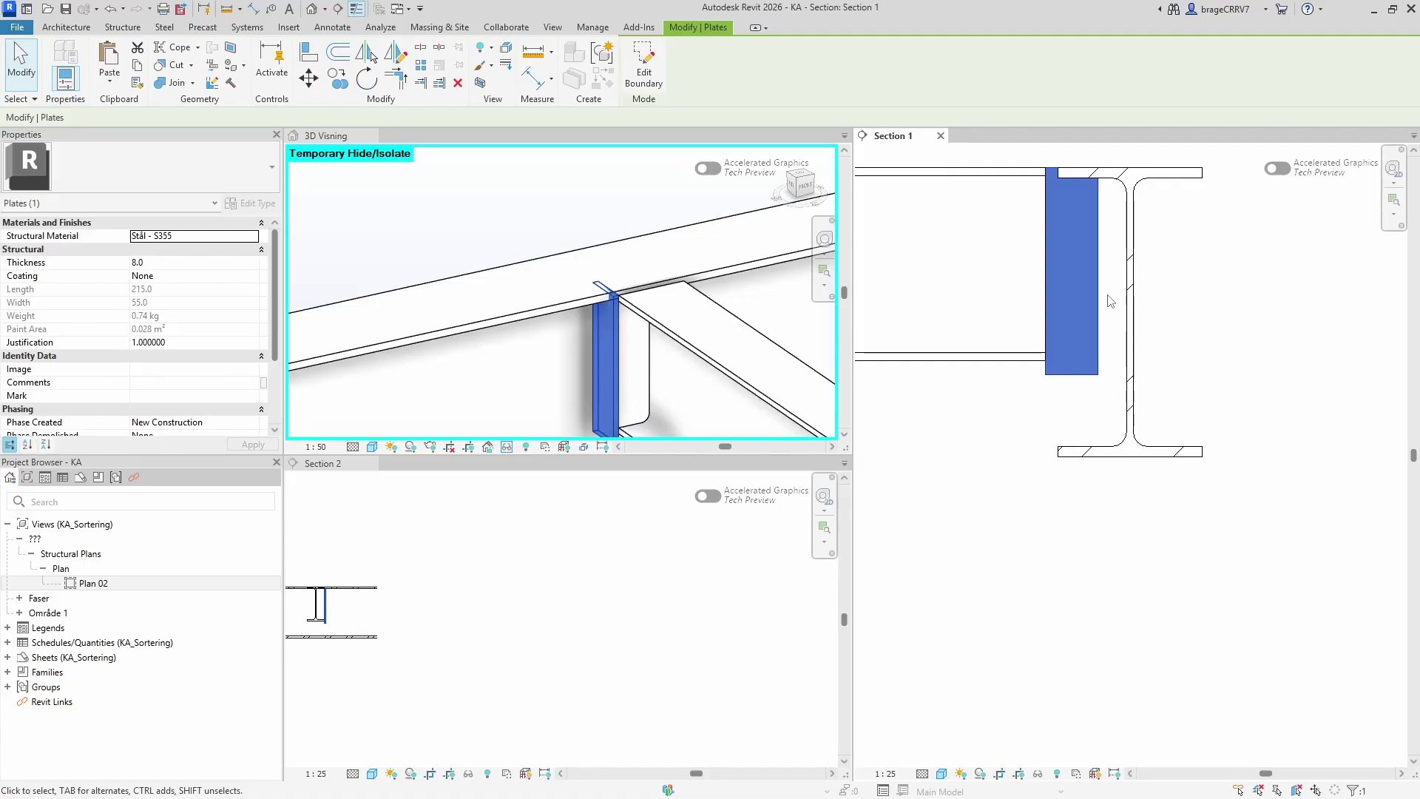
pyautogui.click(643, 74)
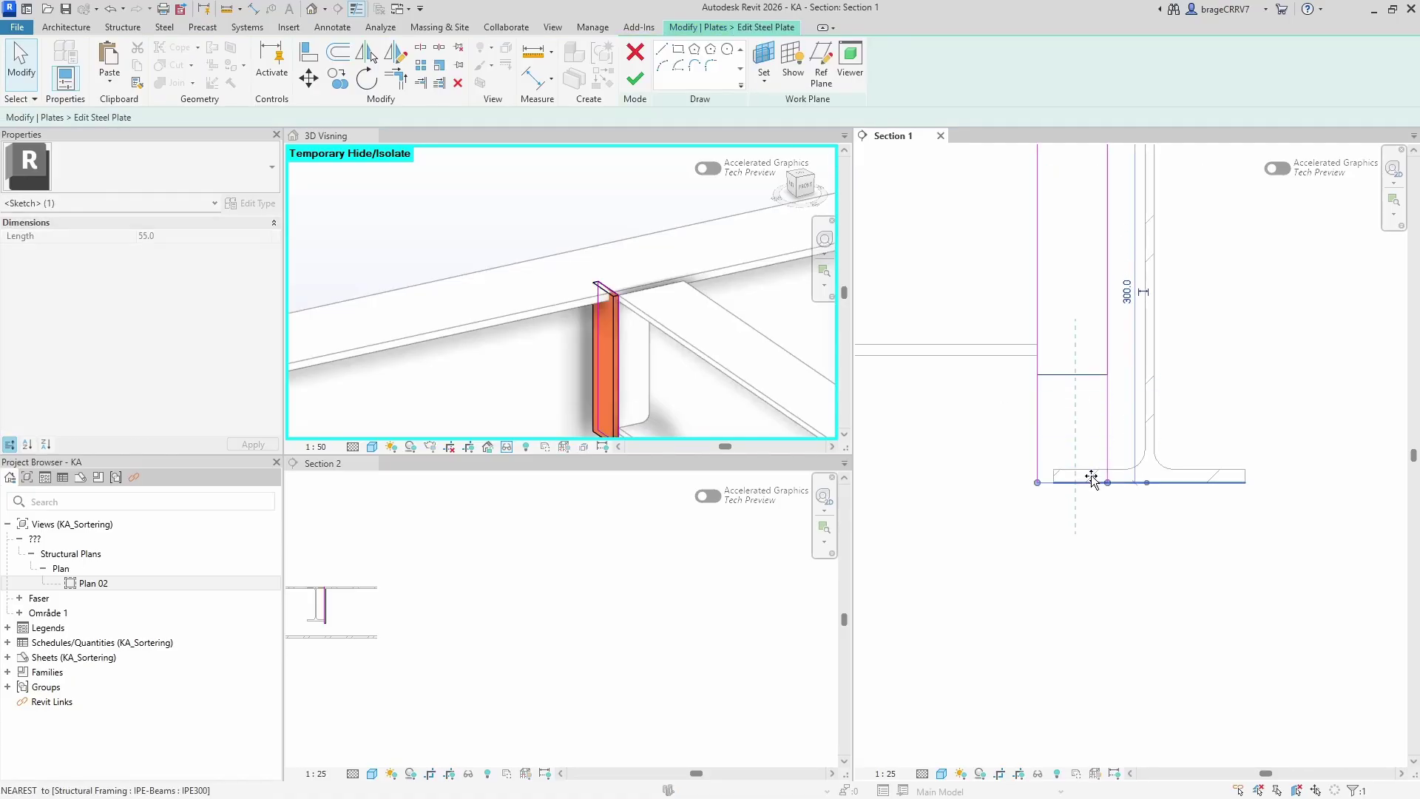
pyautogui.moveTo(1092, 477); pyautogui.dragTo(1092, 466)
pyautogui.moveTo(1109, 357); pyautogui.dragTo(1145, 360)
pyautogui.click(1240, 336)
pyautogui.moveTo(1105, 178); pyautogui.dragTo(1023, 322, button='middle')
pyautogui.moveTo(1024, 252); pyautogui.dragTo(1023, 258)
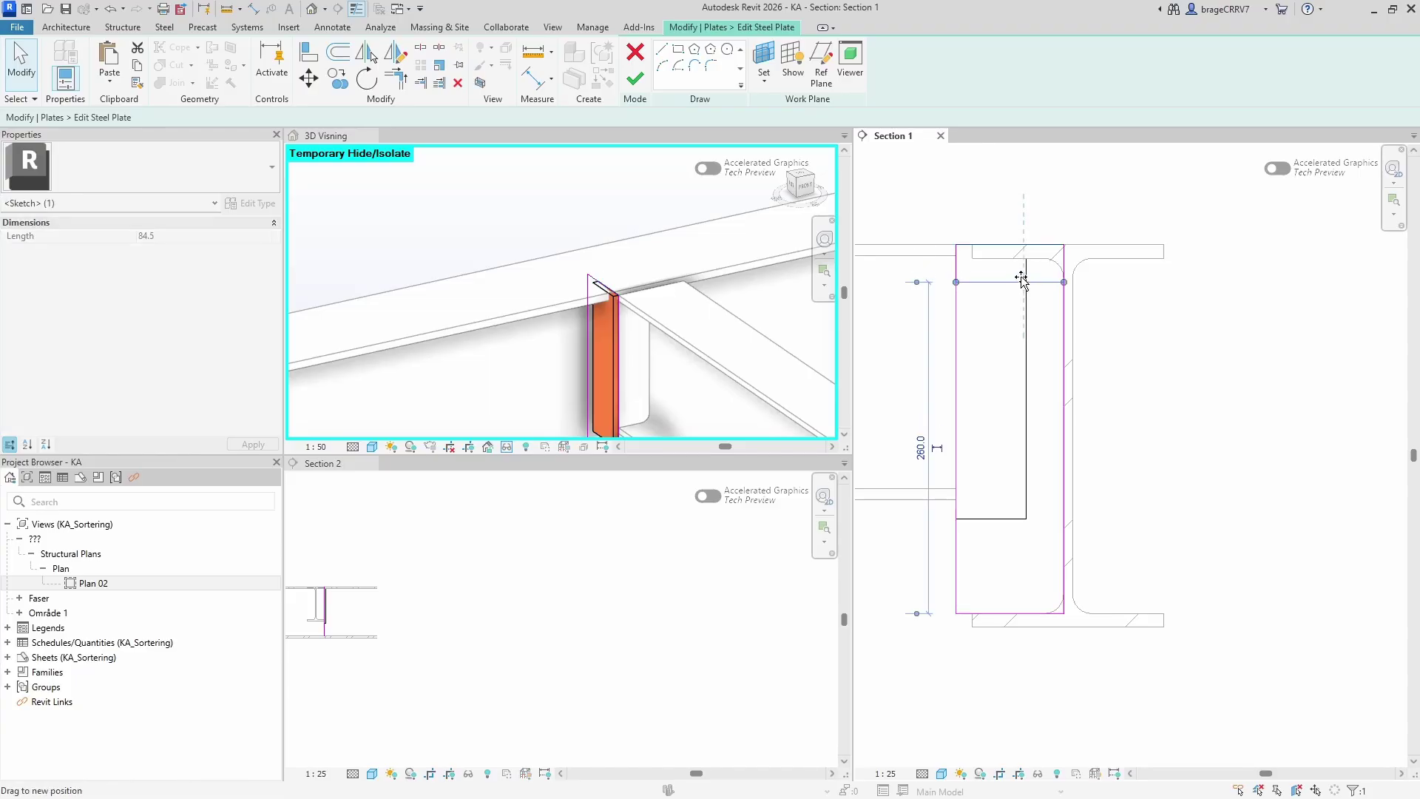
# - Draw a diagonal chamfer line across the plate's upper web-side corner, clearing the beam's root fillet
pyautogui.click(662, 49)
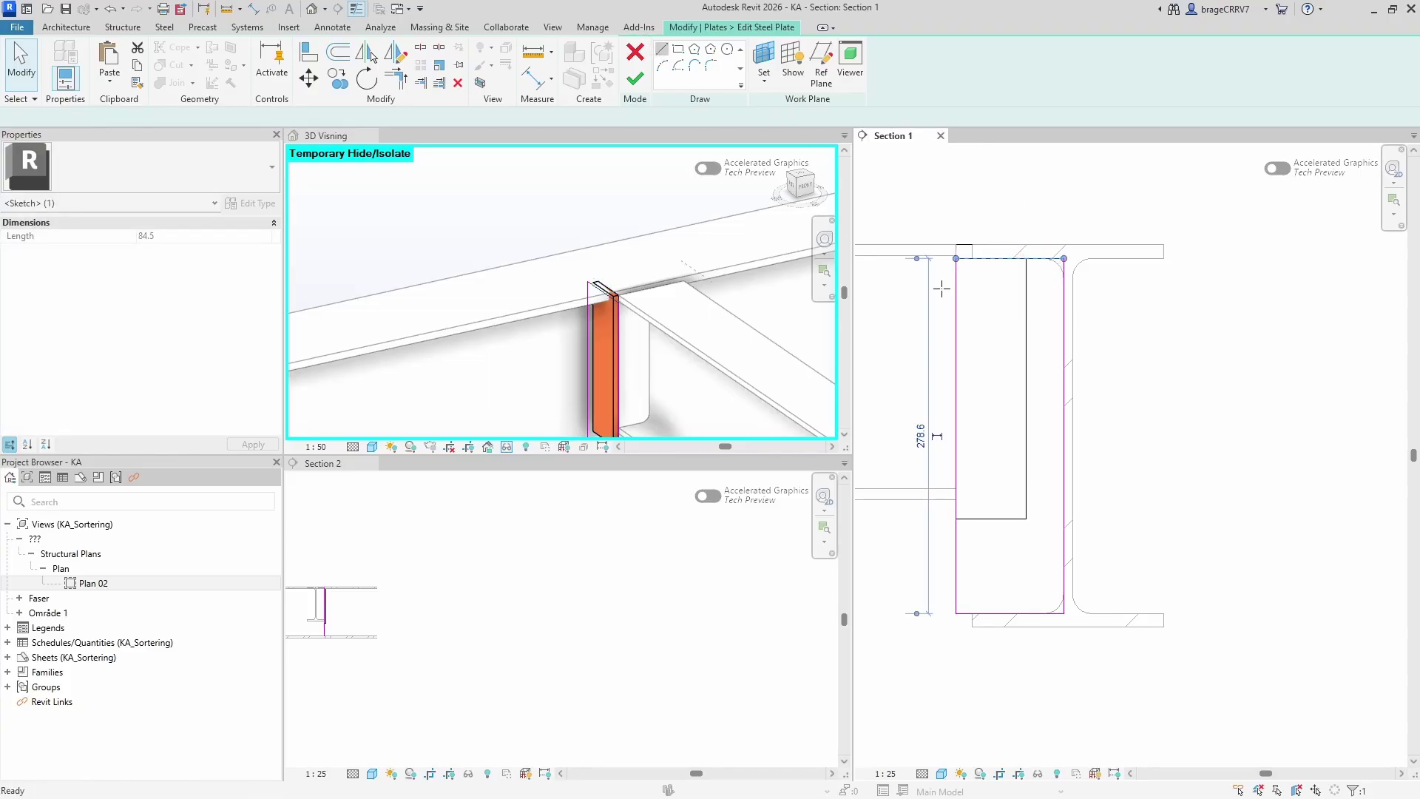
pyautogui.scroll(2, 1043, 283)
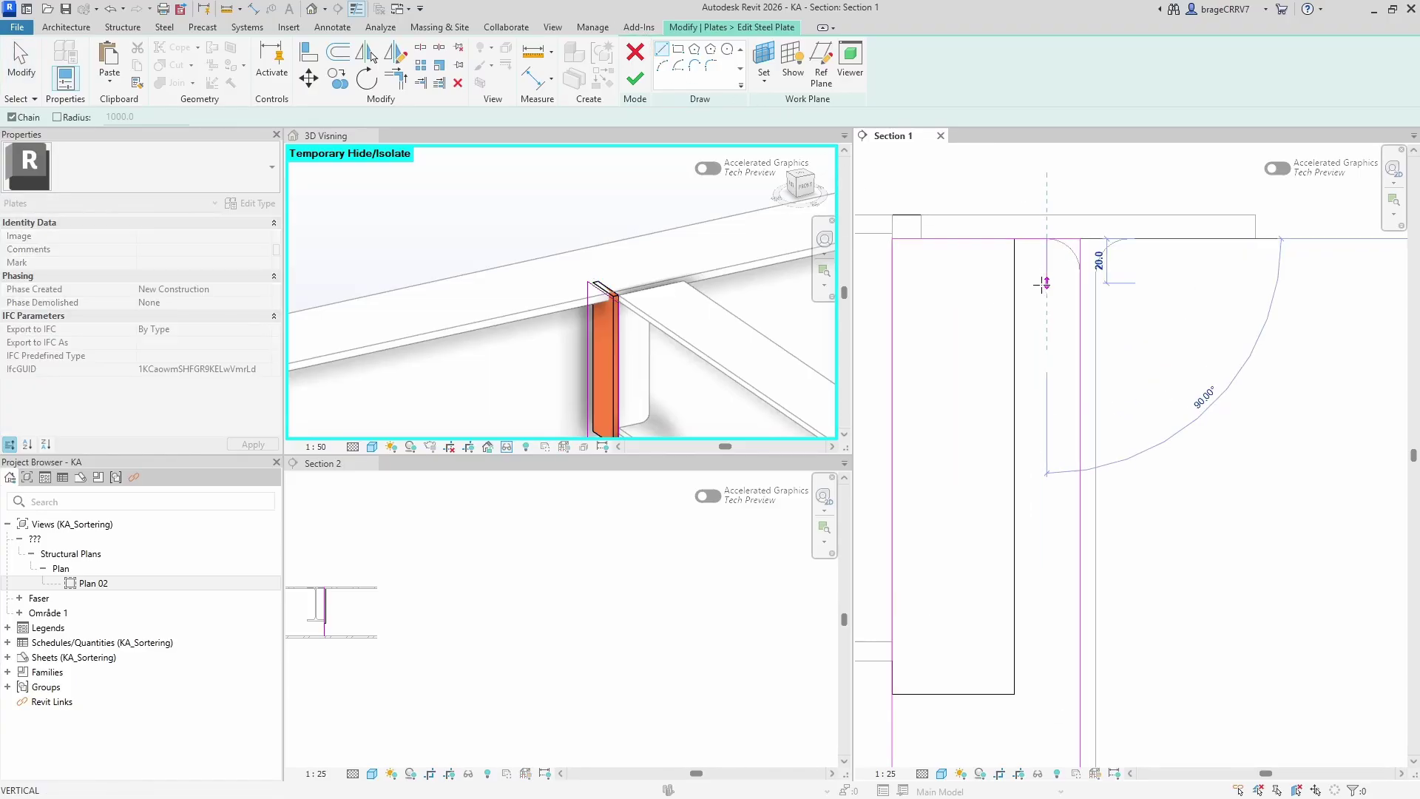
pyautogui.click(1079, 270)
pyautogui.press('Escape')
pyautogui.scroll(-1, 1050, 366)
pyautogui.press('Escape')
pyautogui.scroll(-1, 1058, 321)
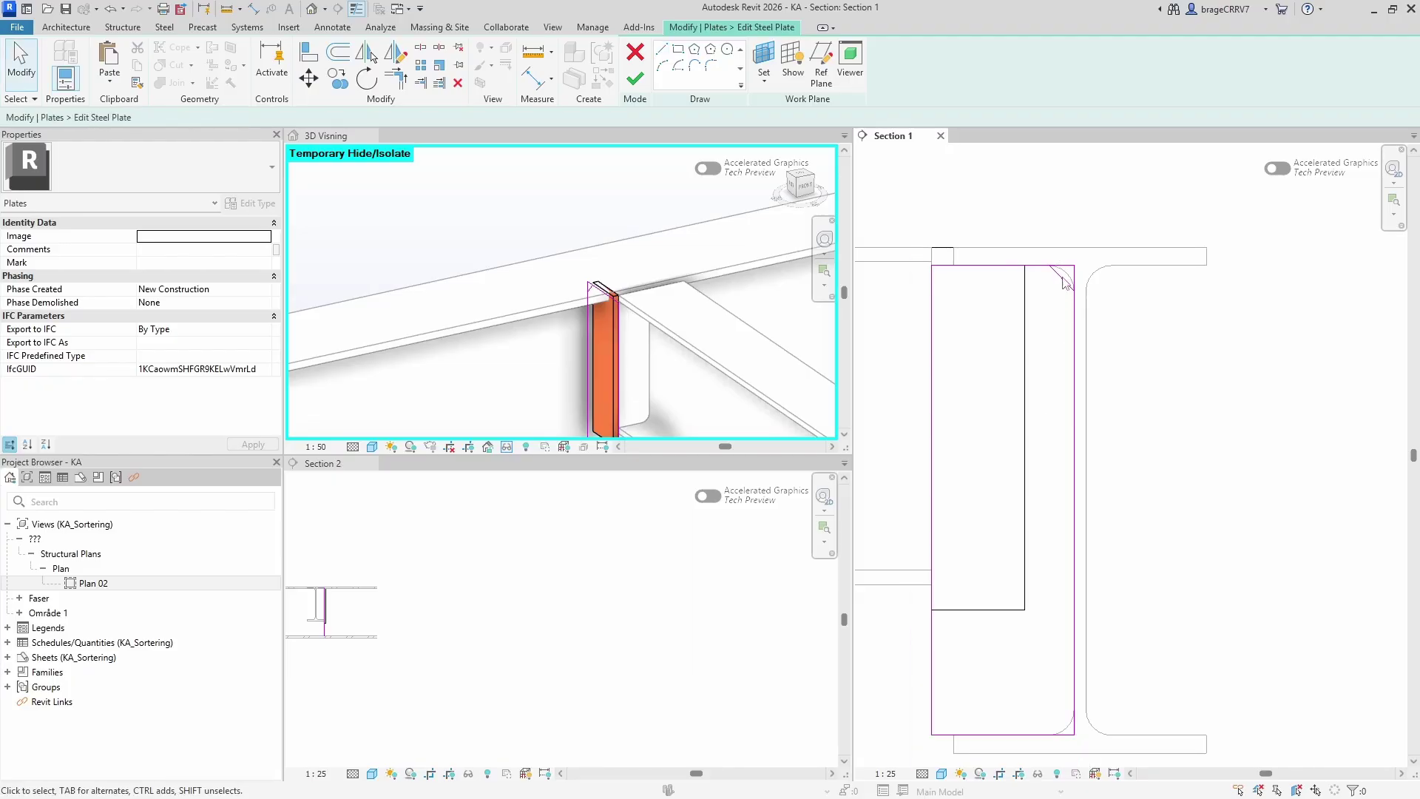
# - Mirror the chamfer line to the plate's lower web-side corner about a horizontal axis through the middle of the web-side edge
pyautogui.click(1061, 277)
pyautogui.moveTo(1012, 477); pyautogui.dragTo(1020, 377, button='middle')
pyautogui.press('d')
pyautogui.press('m')
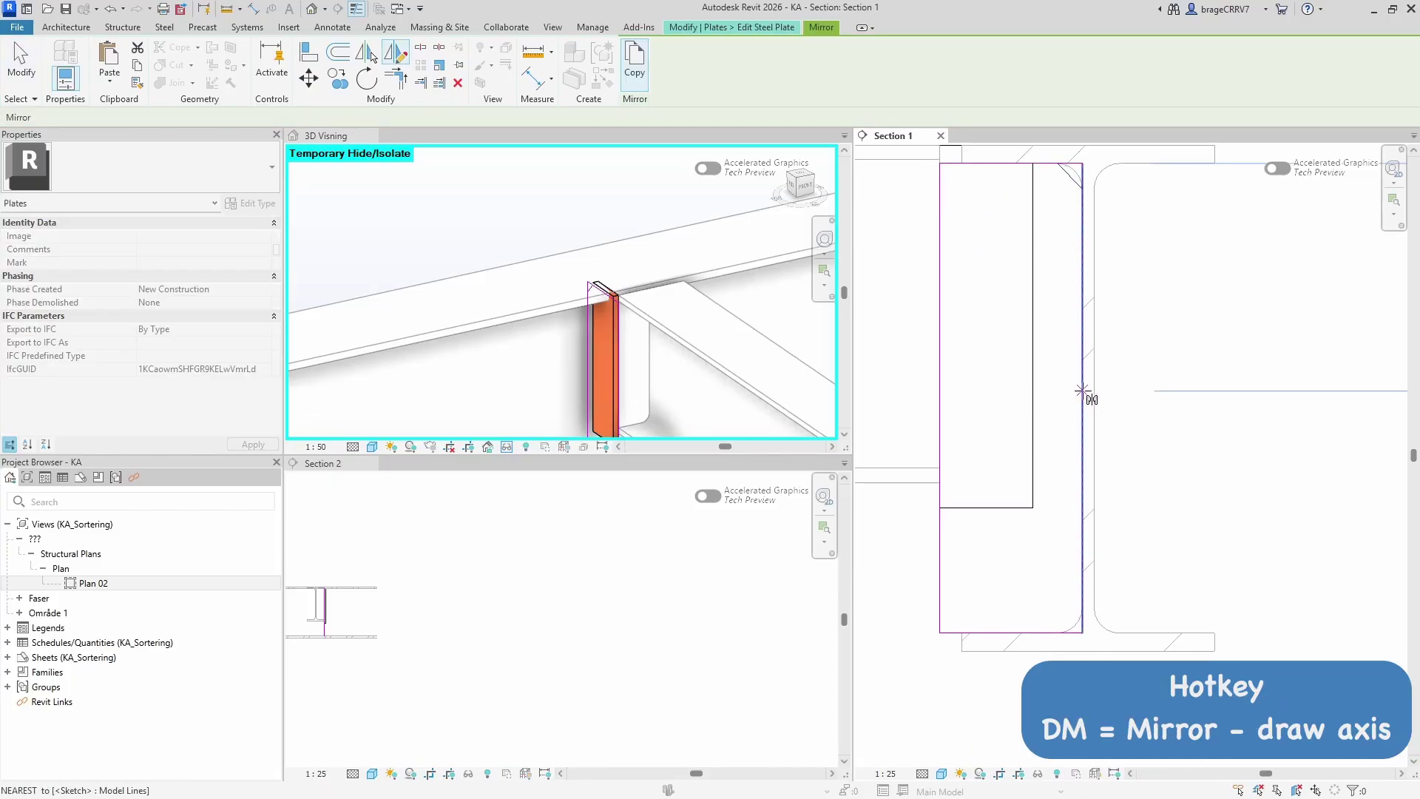
pyautogui.click(1084, 398)
pyautogui.click(1071, 398)
pyautogui.press('Escape')
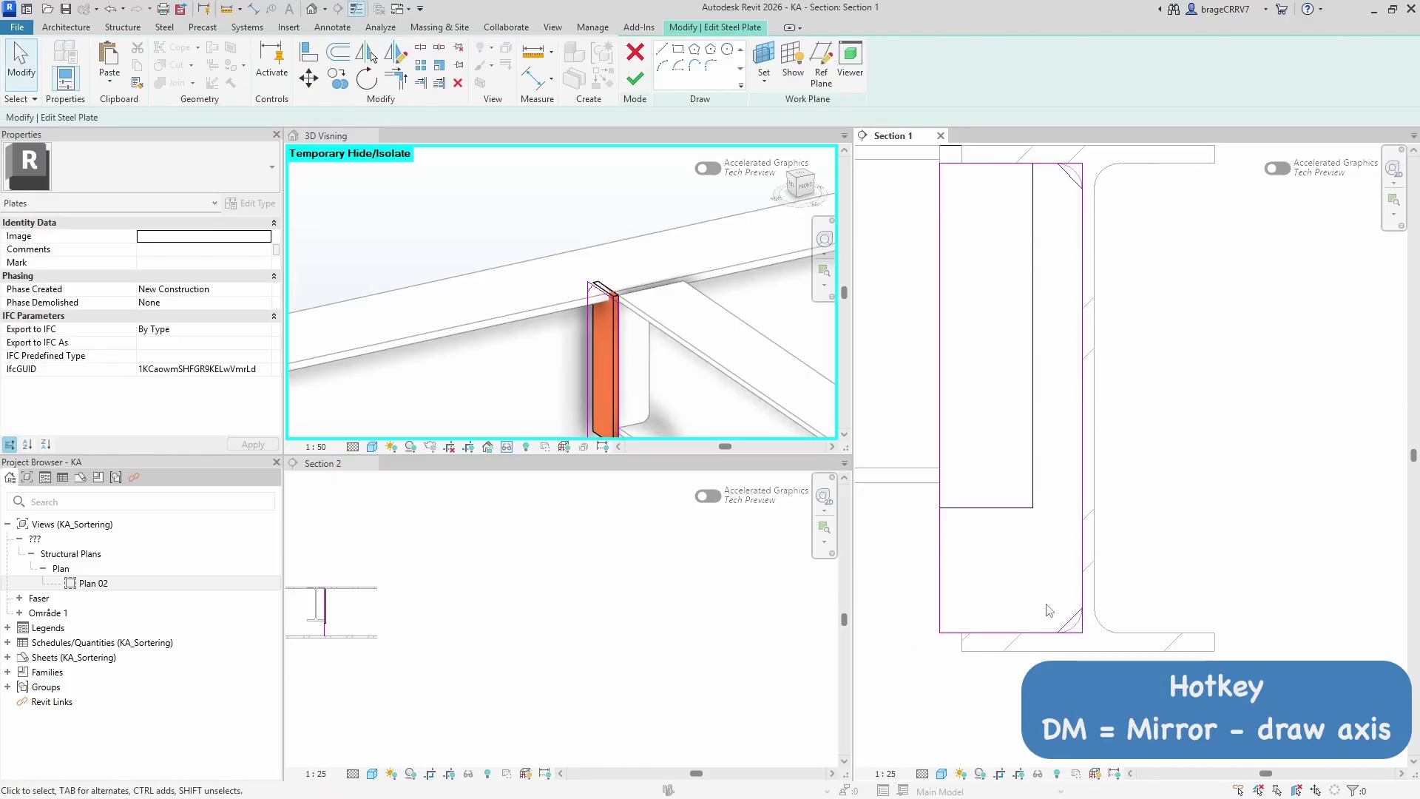
# - Trim the plate outline to both chamfer lines and finish the boundary edit
pyautogui.press('t')
pyautogui.press('r')
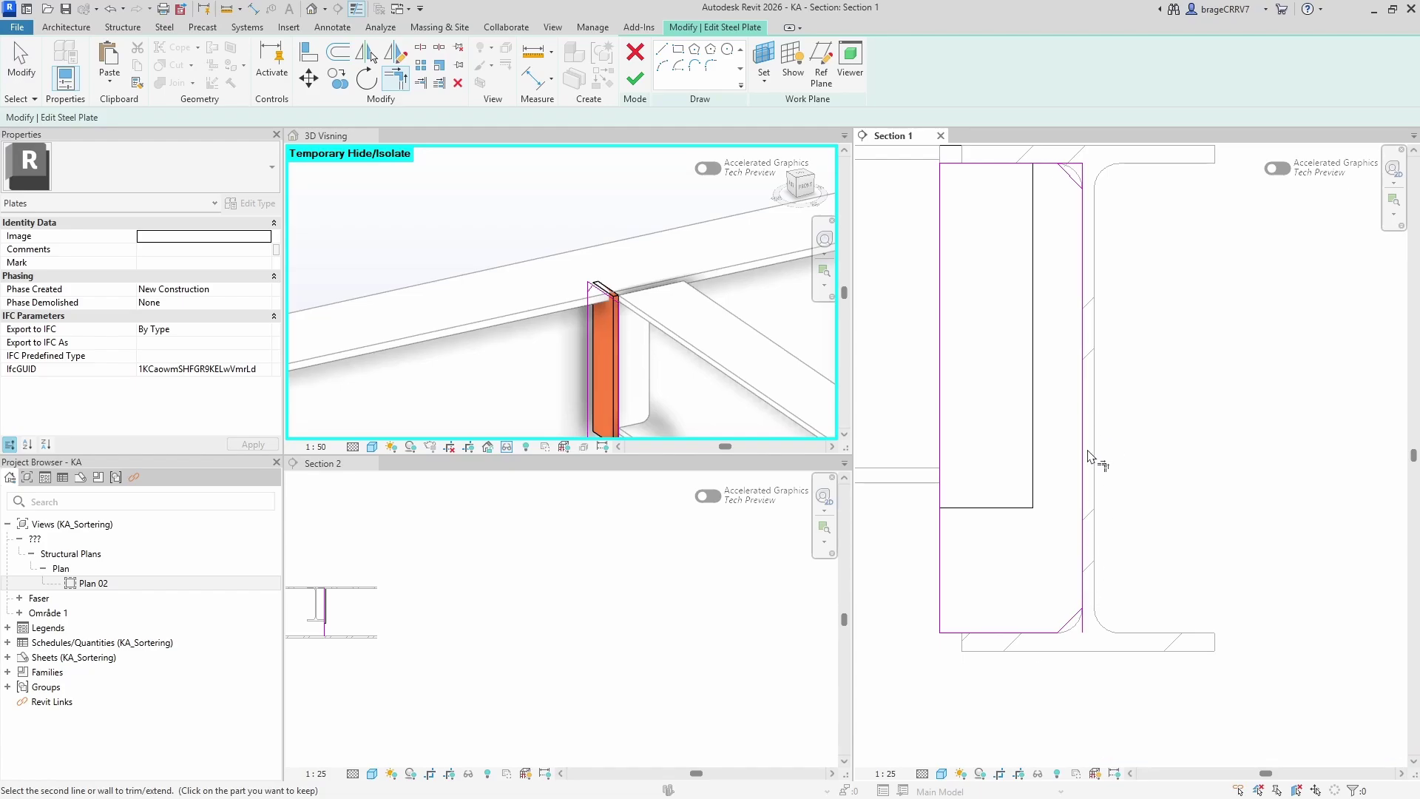
pyautogui.click(1085, 458)
pyautogui.click(1077, 615)
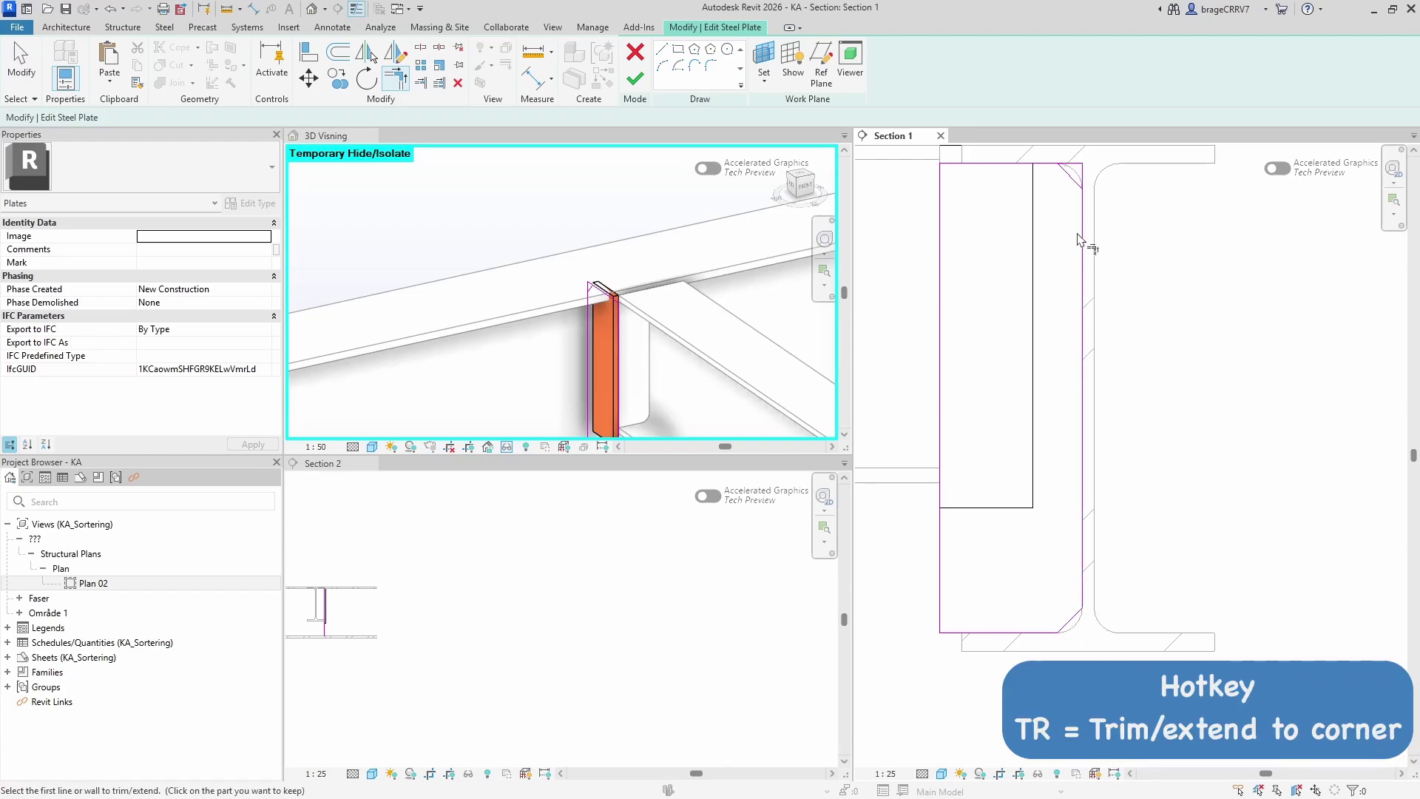
pyautogui.scroll(-2, 1050, 326)
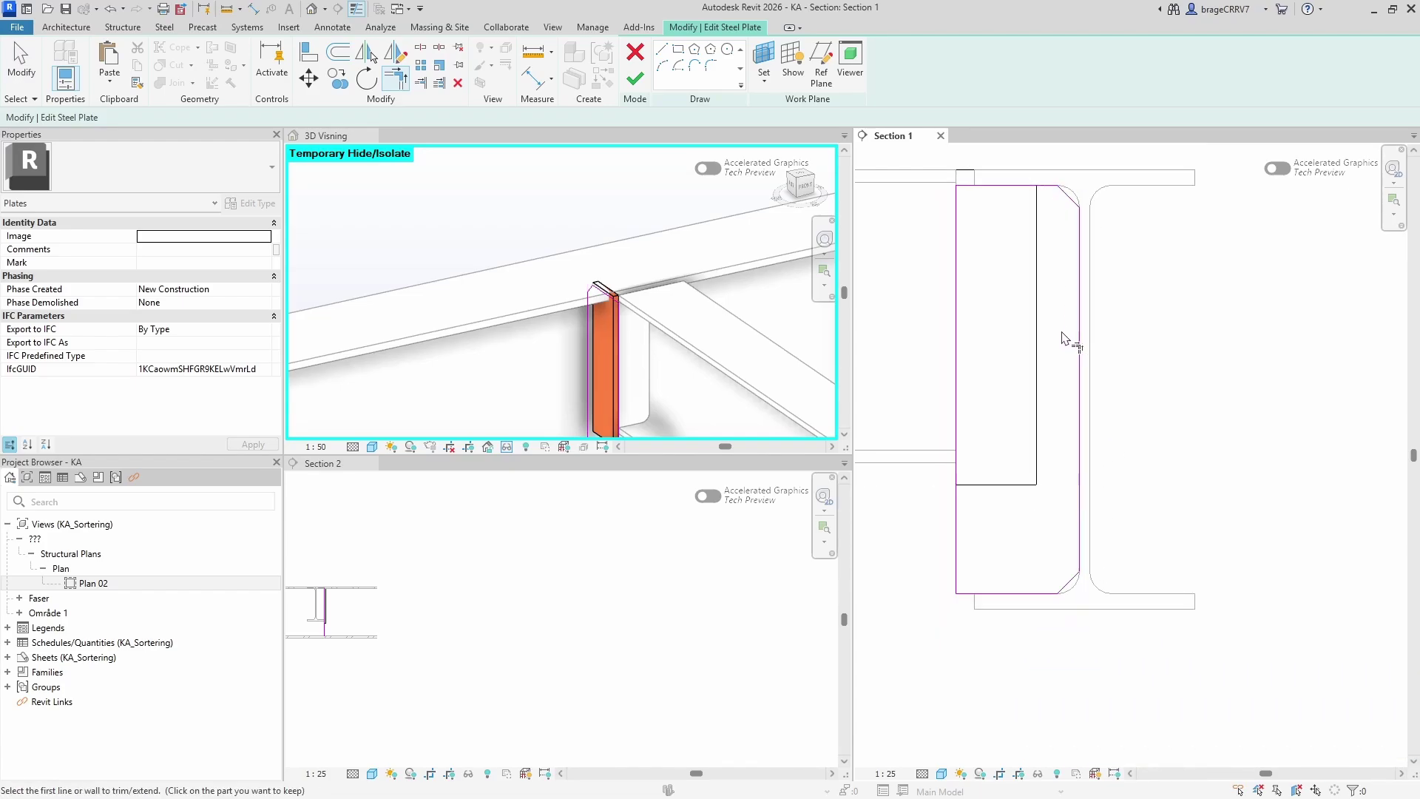
pyautogui.press('Escape')
pyautogui.click(635, 79)
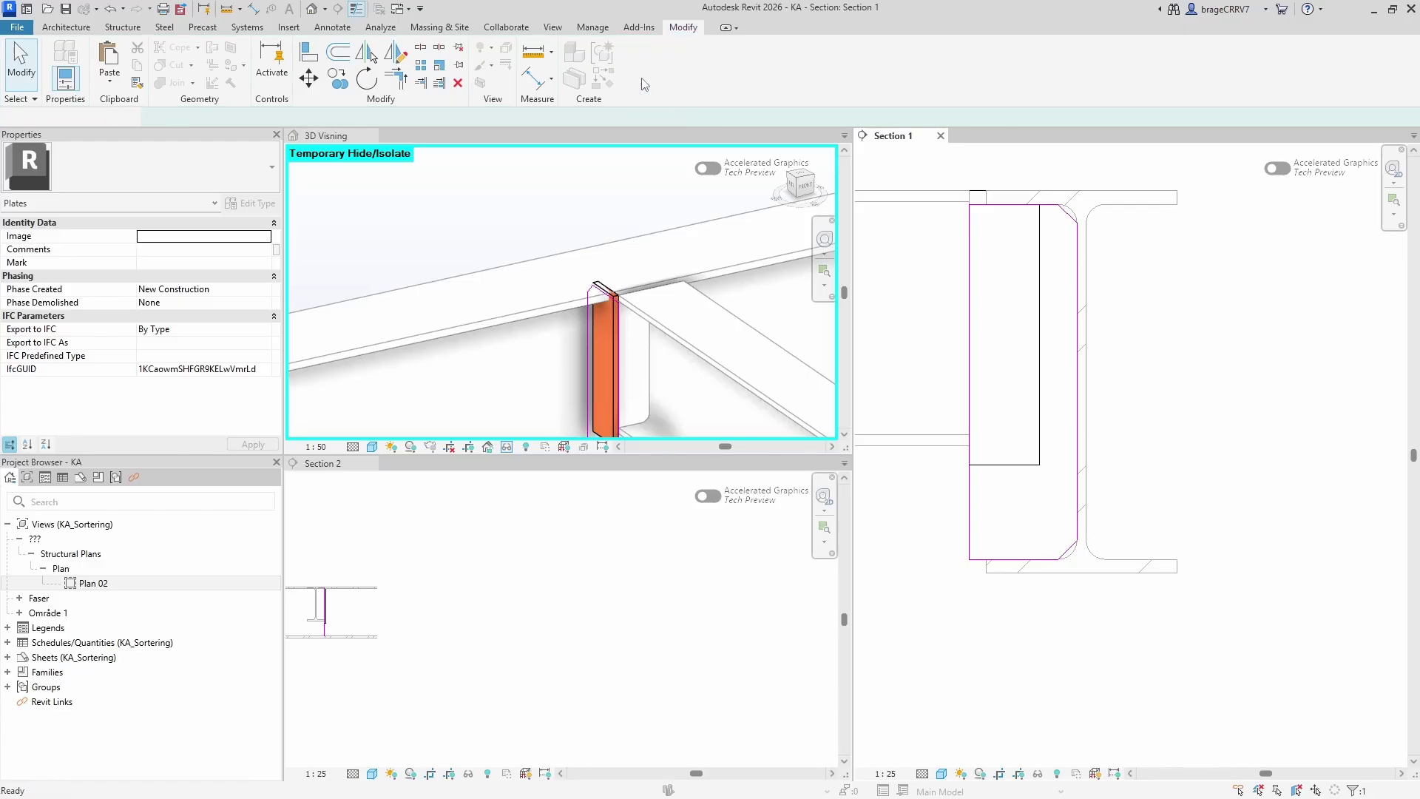
pyautogui.press('Escape')
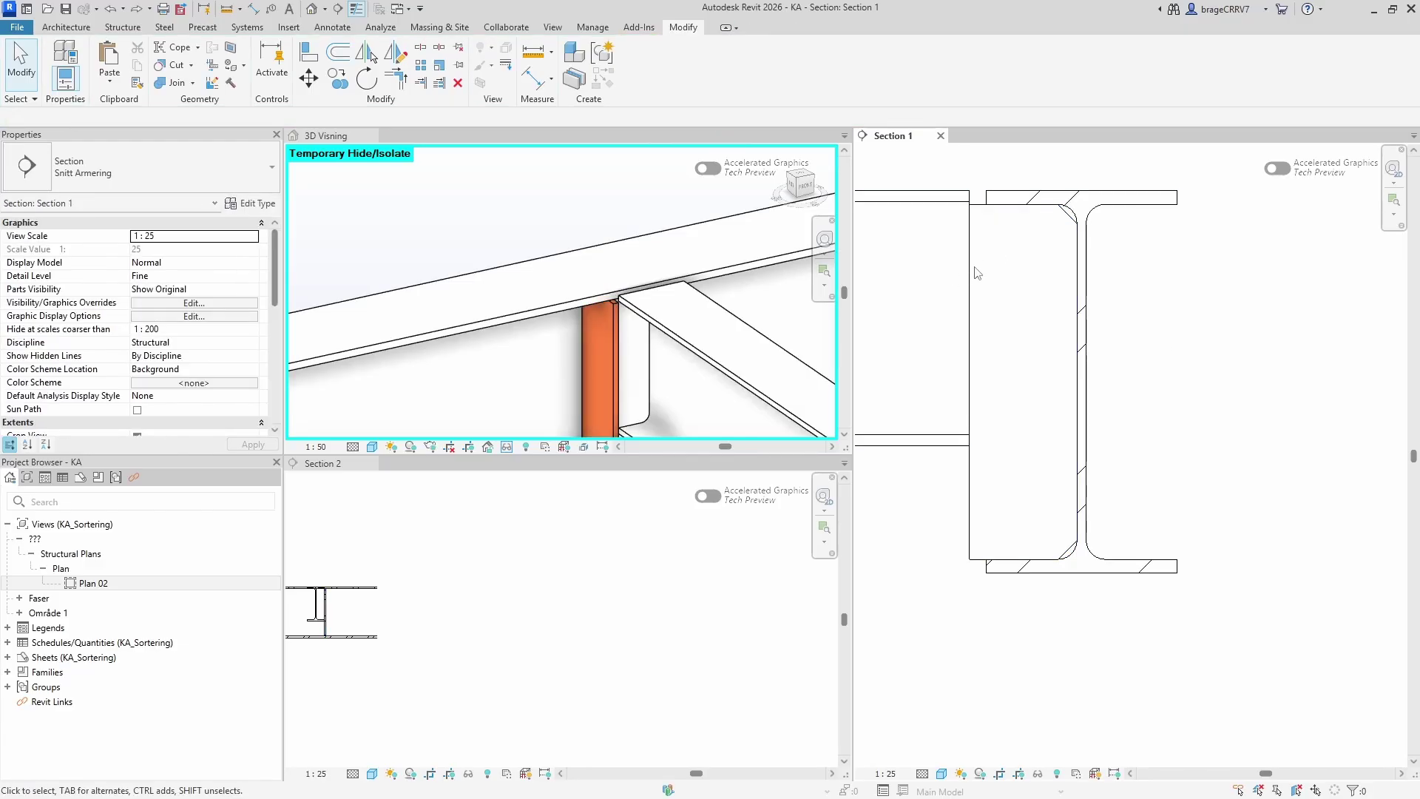
# - Edit the plate's boundary in Section 1, aligning its free vertical edge with the IPE300 beam's flange edge, and finish the edit
pyautogui.click(978, 219)
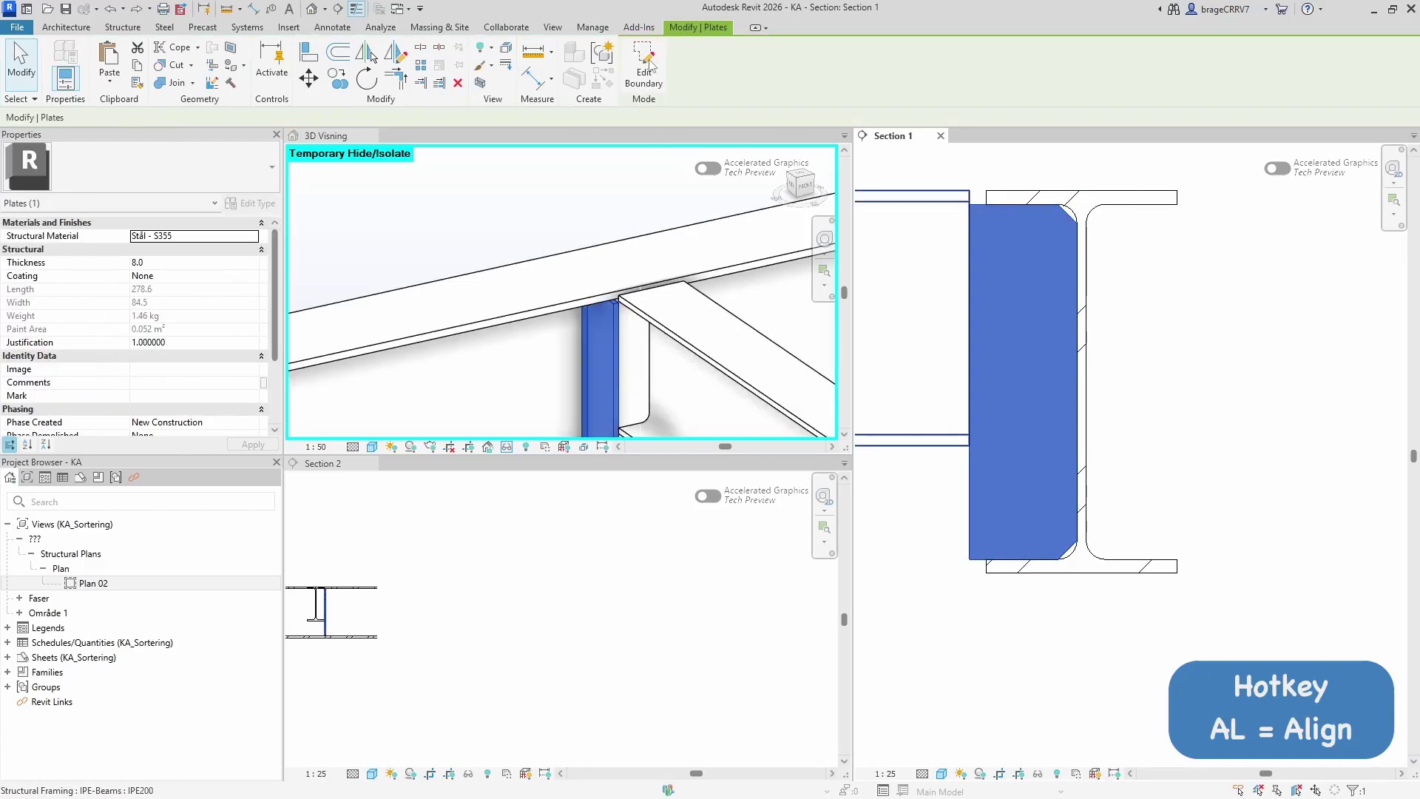
pyautogui.click(644, 66)
pyautogui.press('a')
pyautogui.press('l')
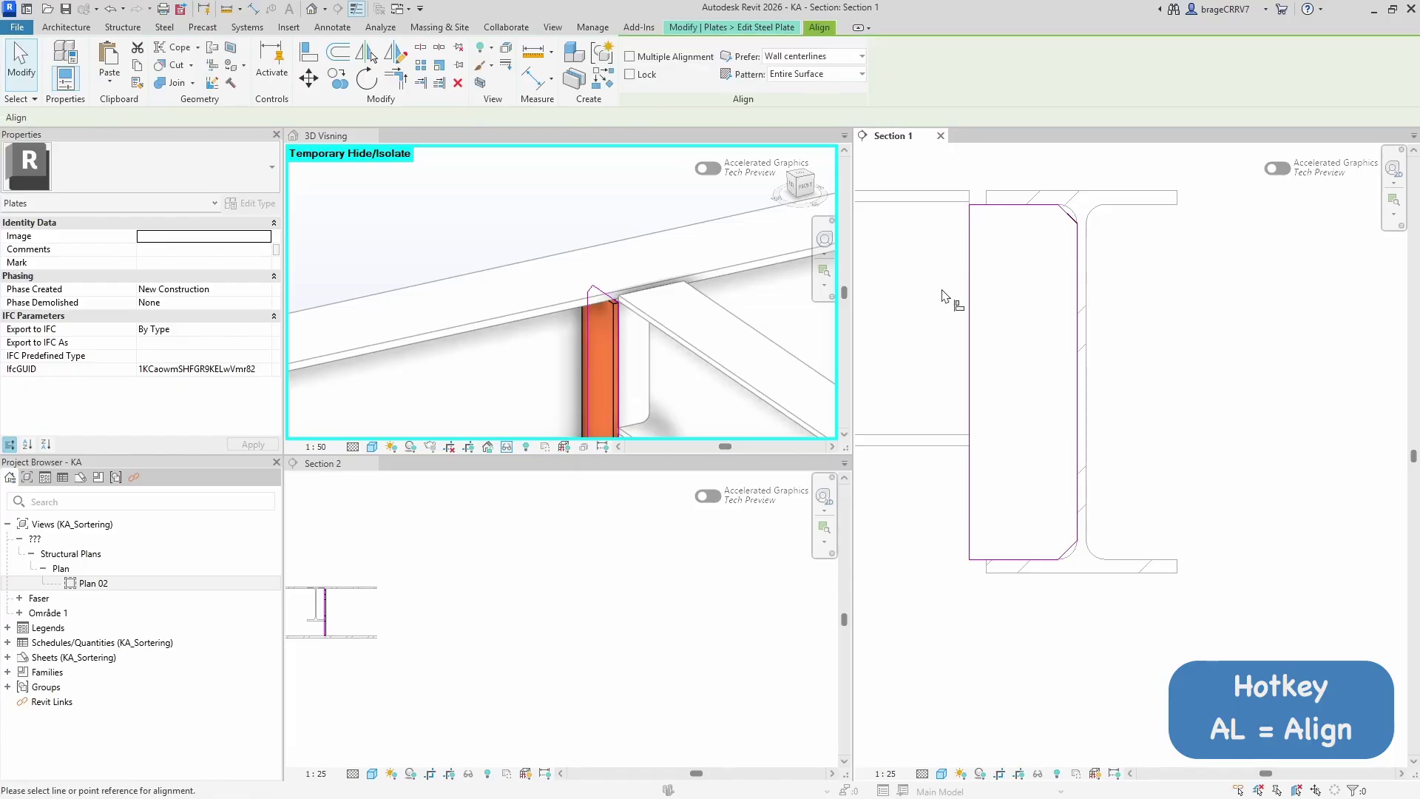
pyautogui.scroll(2, 970, 265)
pyautogui.click(993, 194)
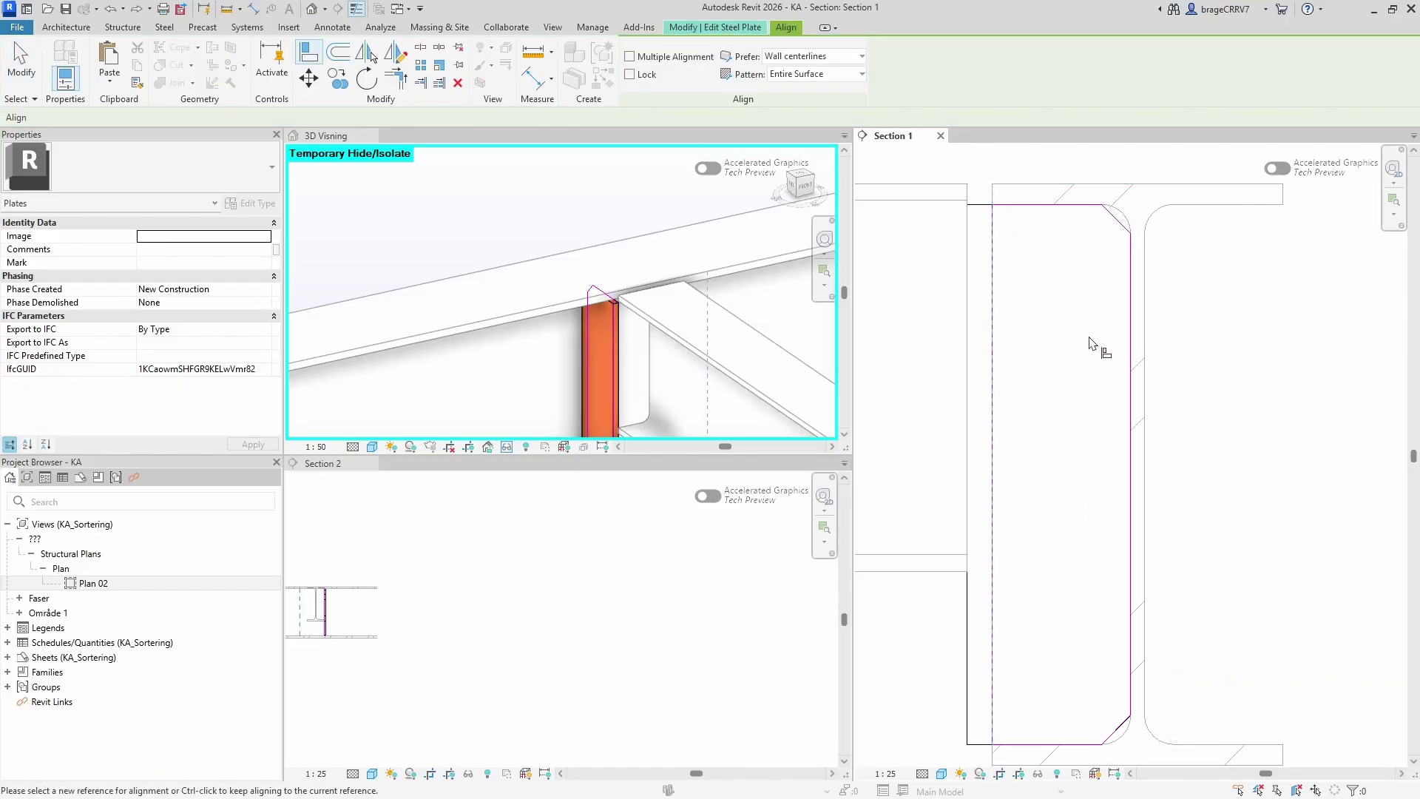
pyautogui.press('Escape')
pyautogui.click(634, 73)
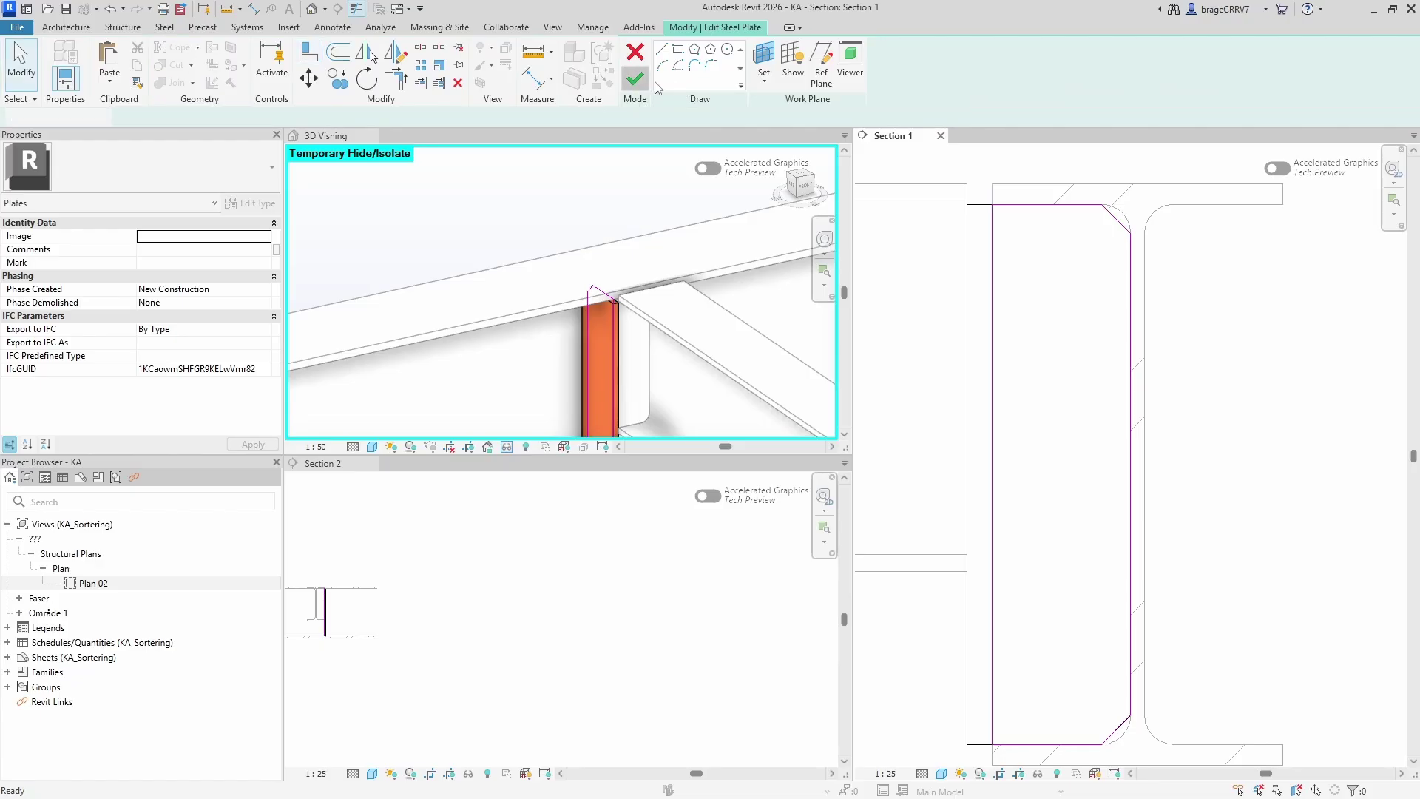
pyautogui.press('Escape')
pyautogui.scroll(-3, 992, 255)
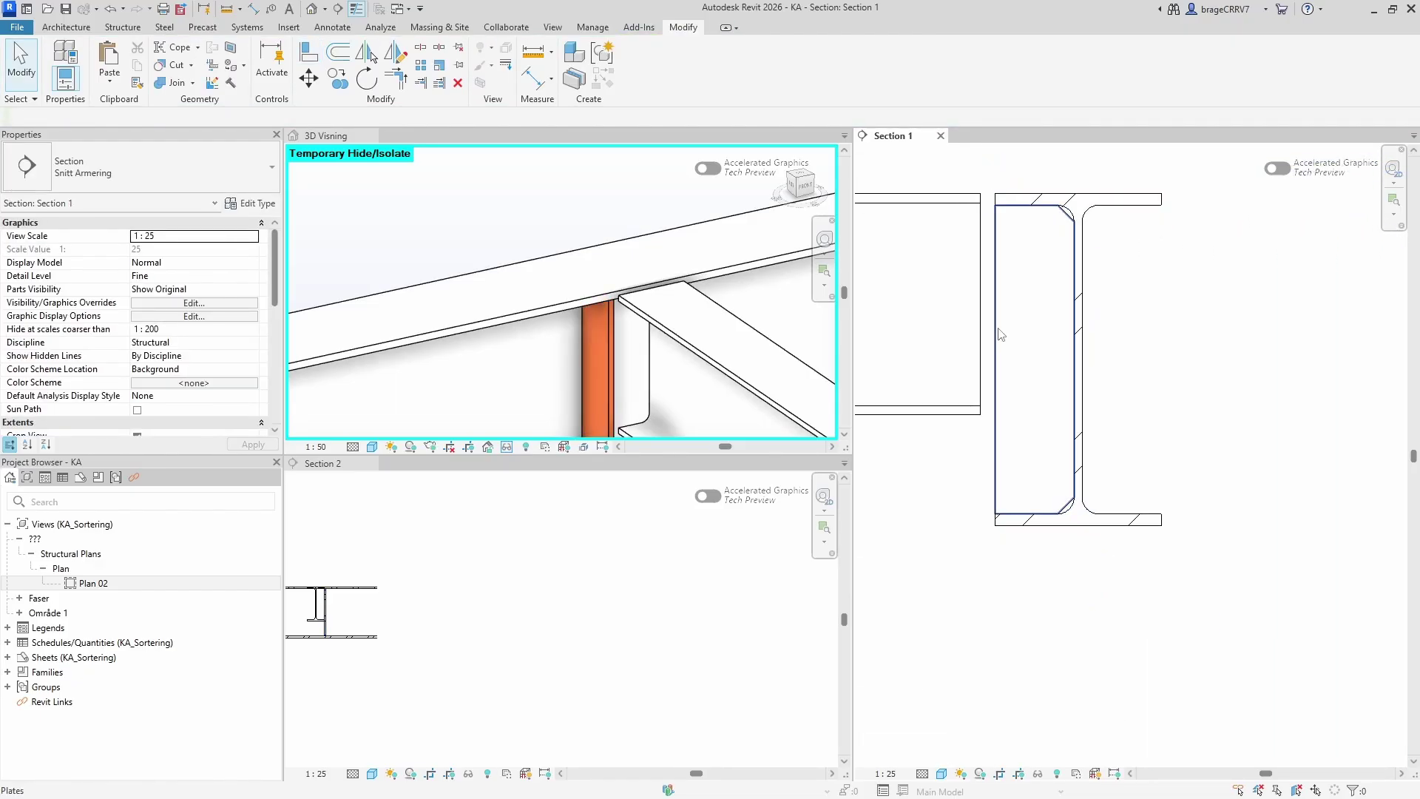
pyautogui.scroll(-2, 562, 248)
pyautogui.moveTo(566, 252); pyautogui.dragTo(556, 238, button='middle')
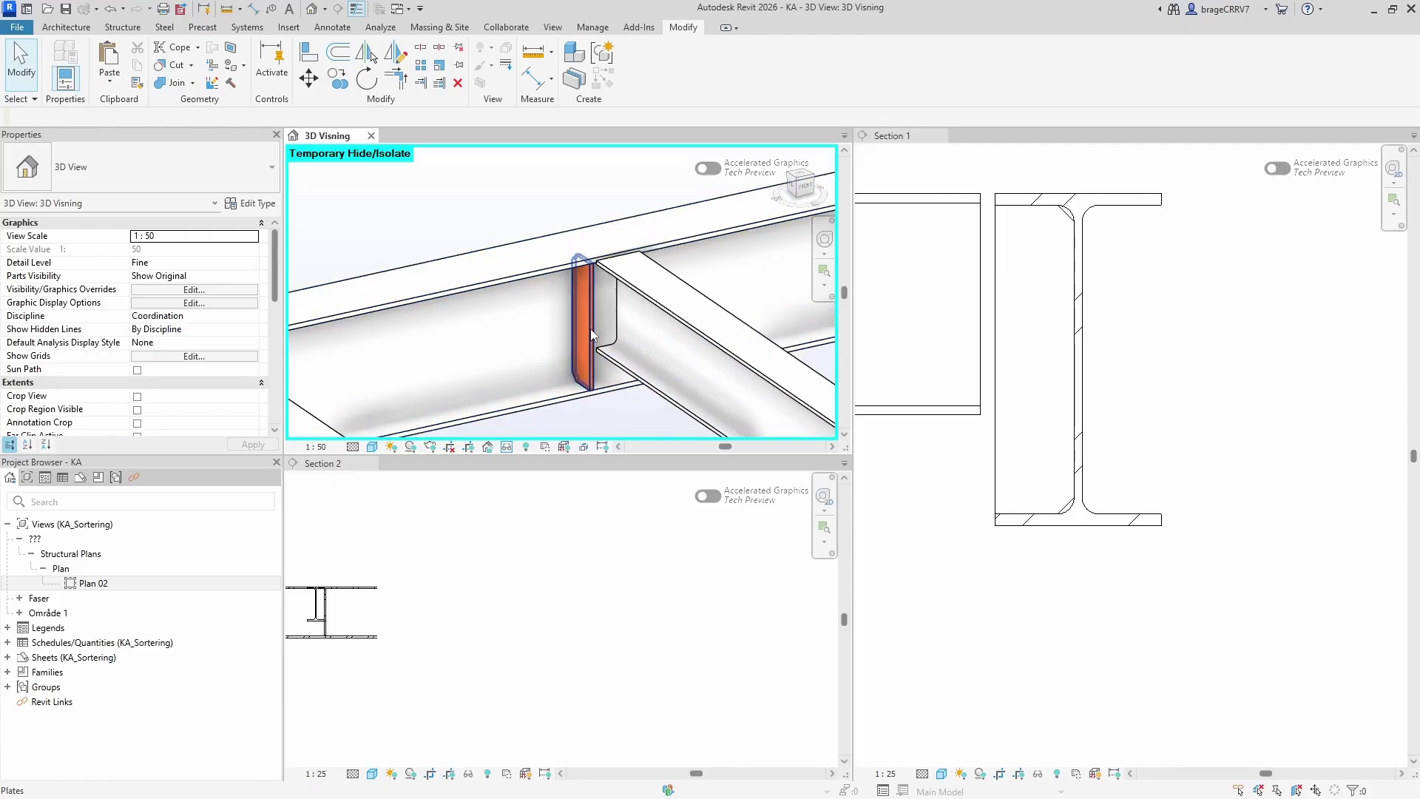
# - Move the plate horizontally in Section 2 so it lines up with the IPE200 beam's web
pyautogui.click(578, 622)
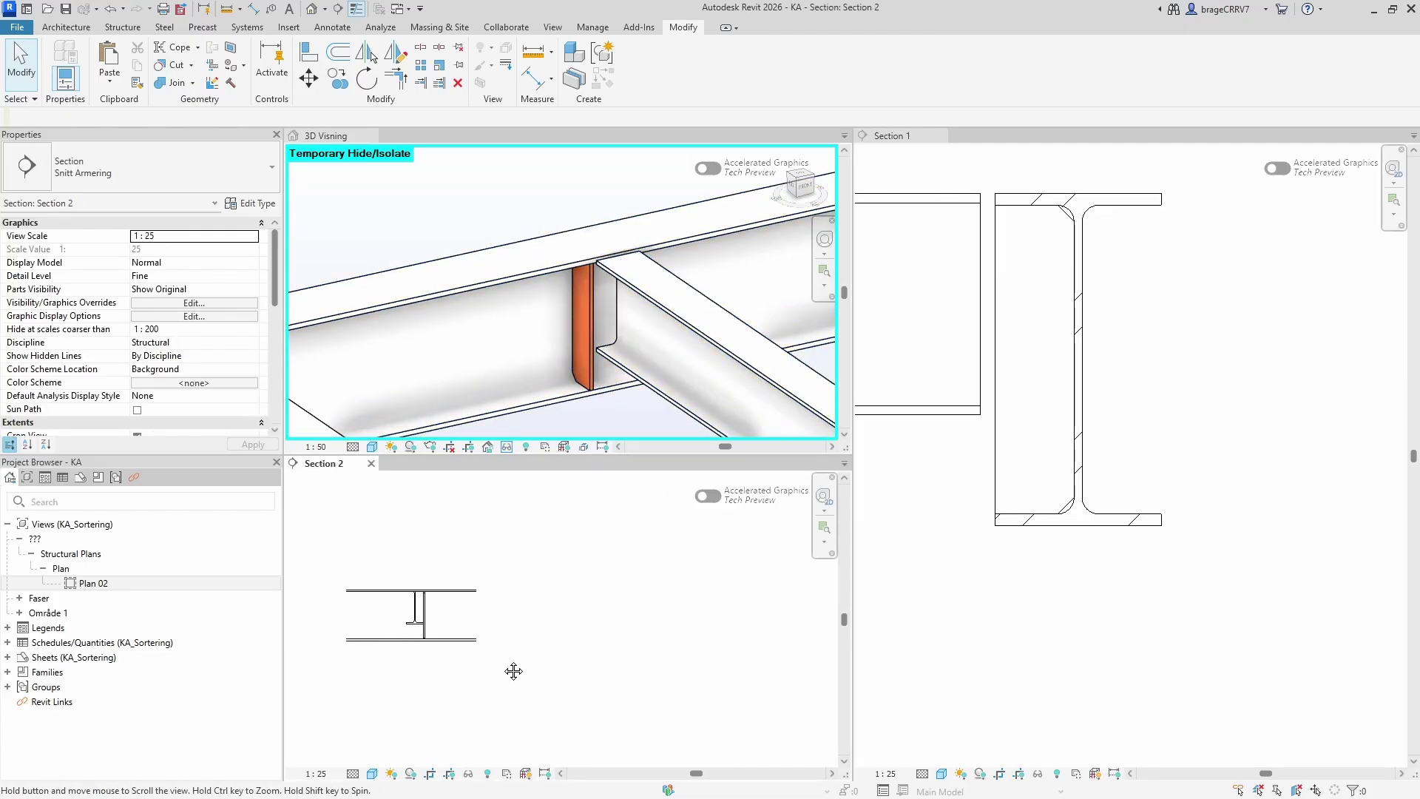
pyautogui.scroll(5, 514, 669)
pyautogui.scroll(-2, 459, 647)
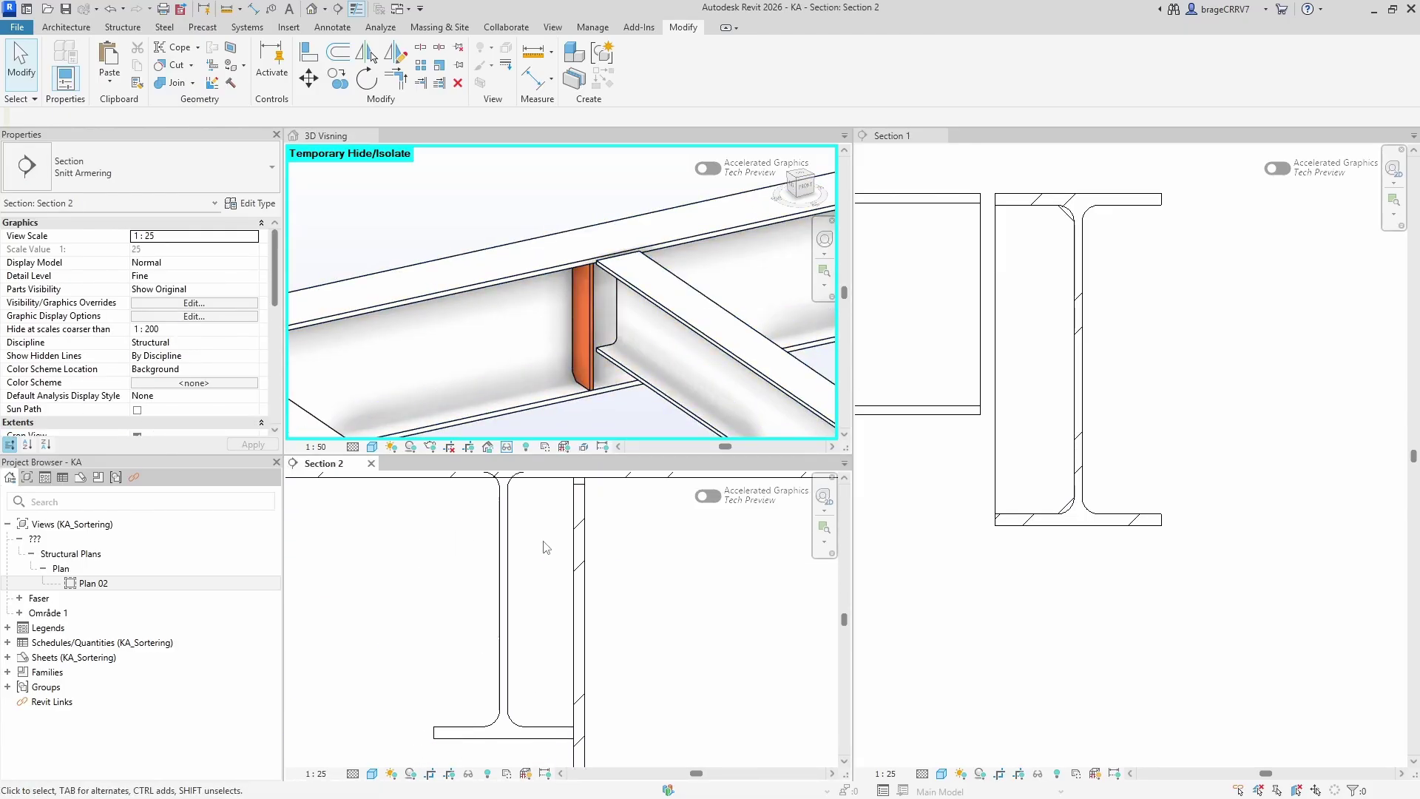
pyautogui.click(575, 547)
pyautogui.scroll(-1, 579, 560)
pyautogui.scroll(2, 579, 560)
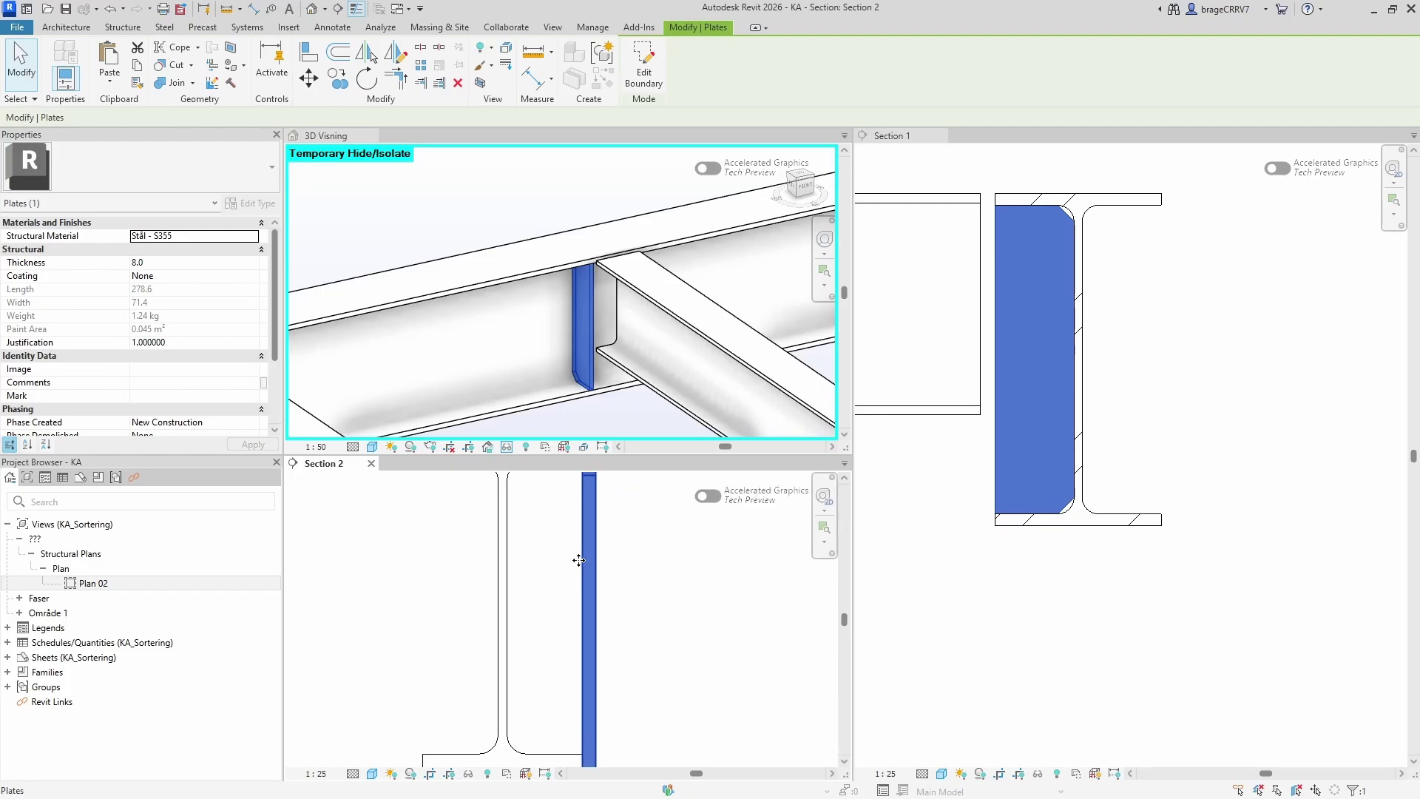
pyautogui.press('m')
pyautogui.press('v')
pyautogui.click(596, 561)
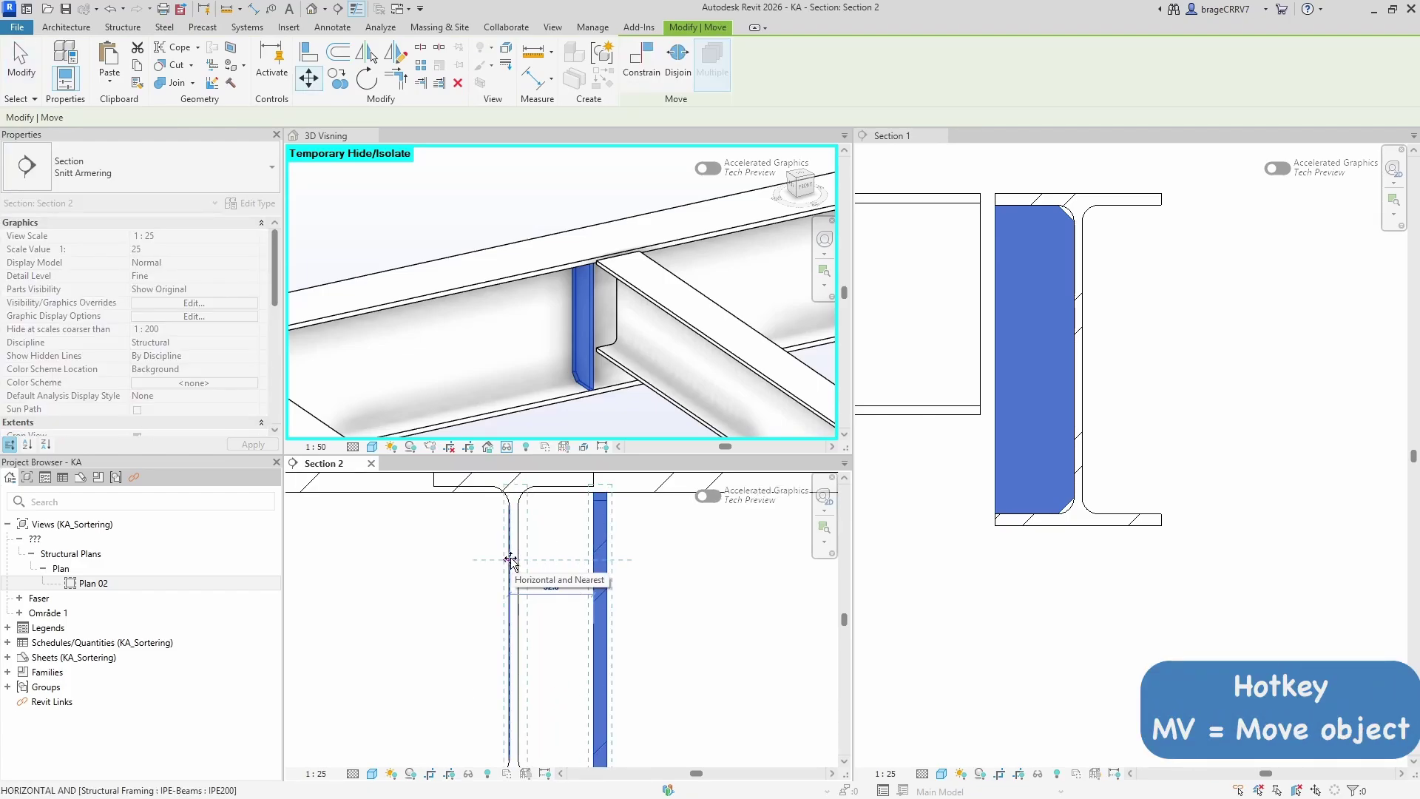
pyautogui.click(512, 560)
pyautogui.press('Escape')
pyautogui.moveTo(513, 579); pyautogui.dragTo(547, 582, button='middle')
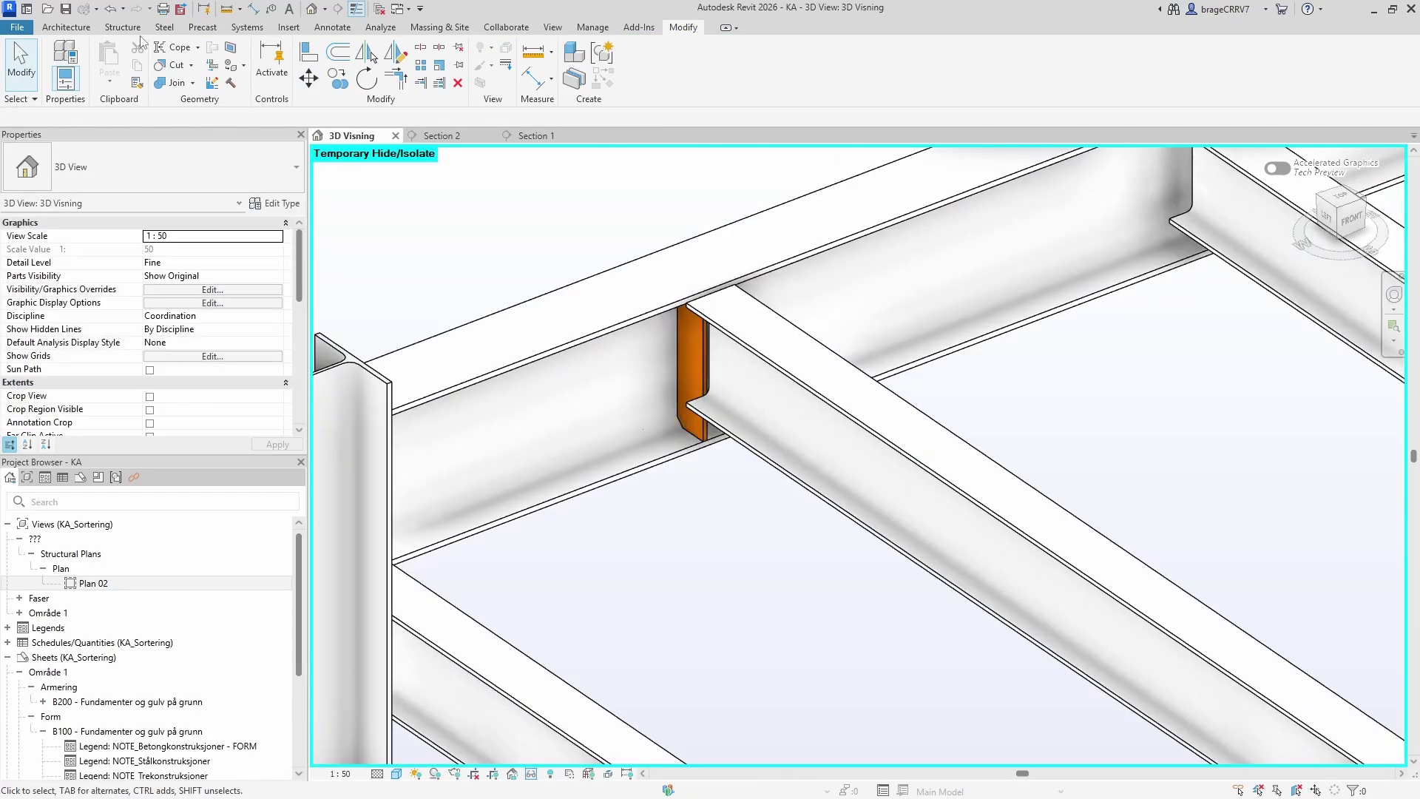
# - Create a rectangular steel plate about 135 by 70 mm on the IPE200 beam's web and set its thickness to 8 mm
pyautogui.click(134, 32)
pyautogui.click(164, 27)
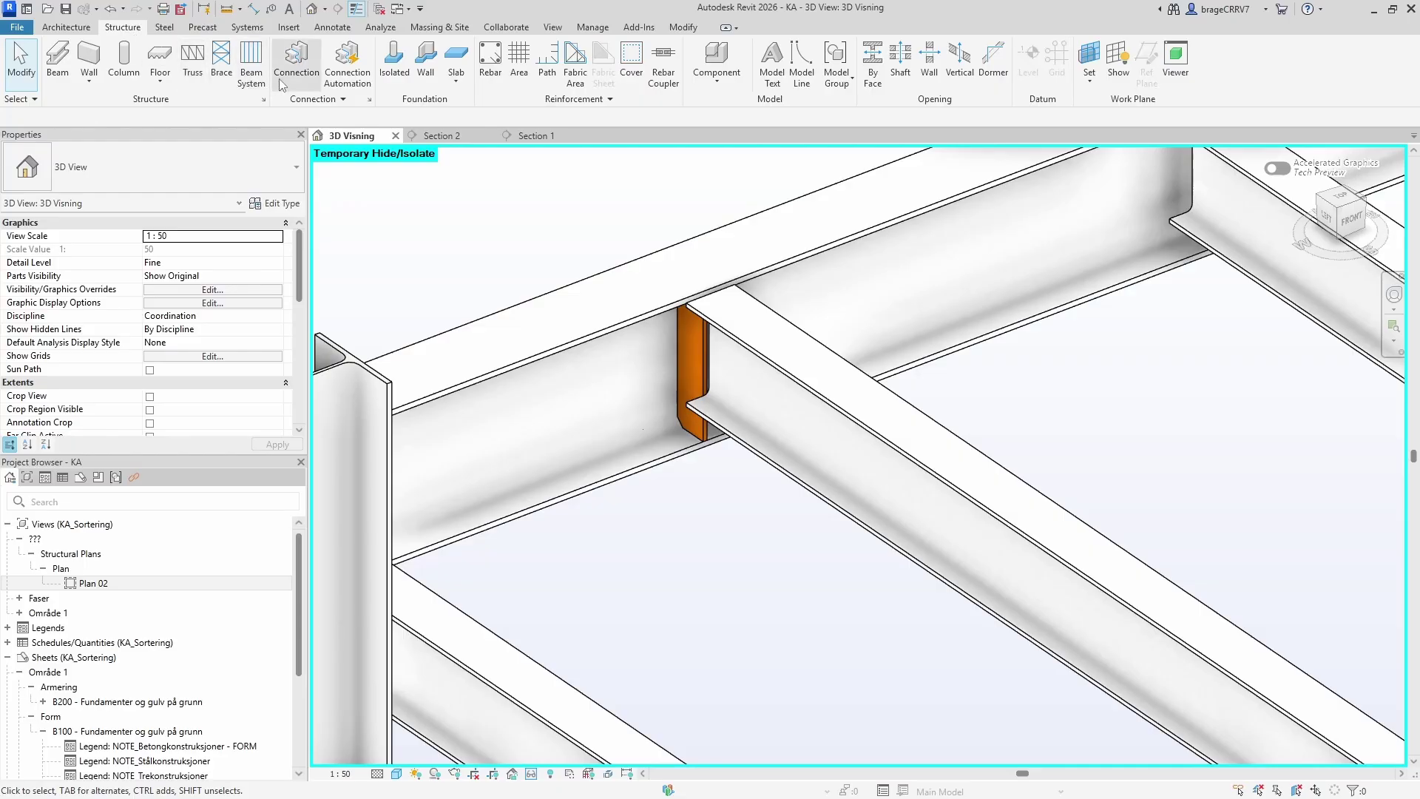
pyautogui.click(552, 68)
pyautogui.click(729, 411)
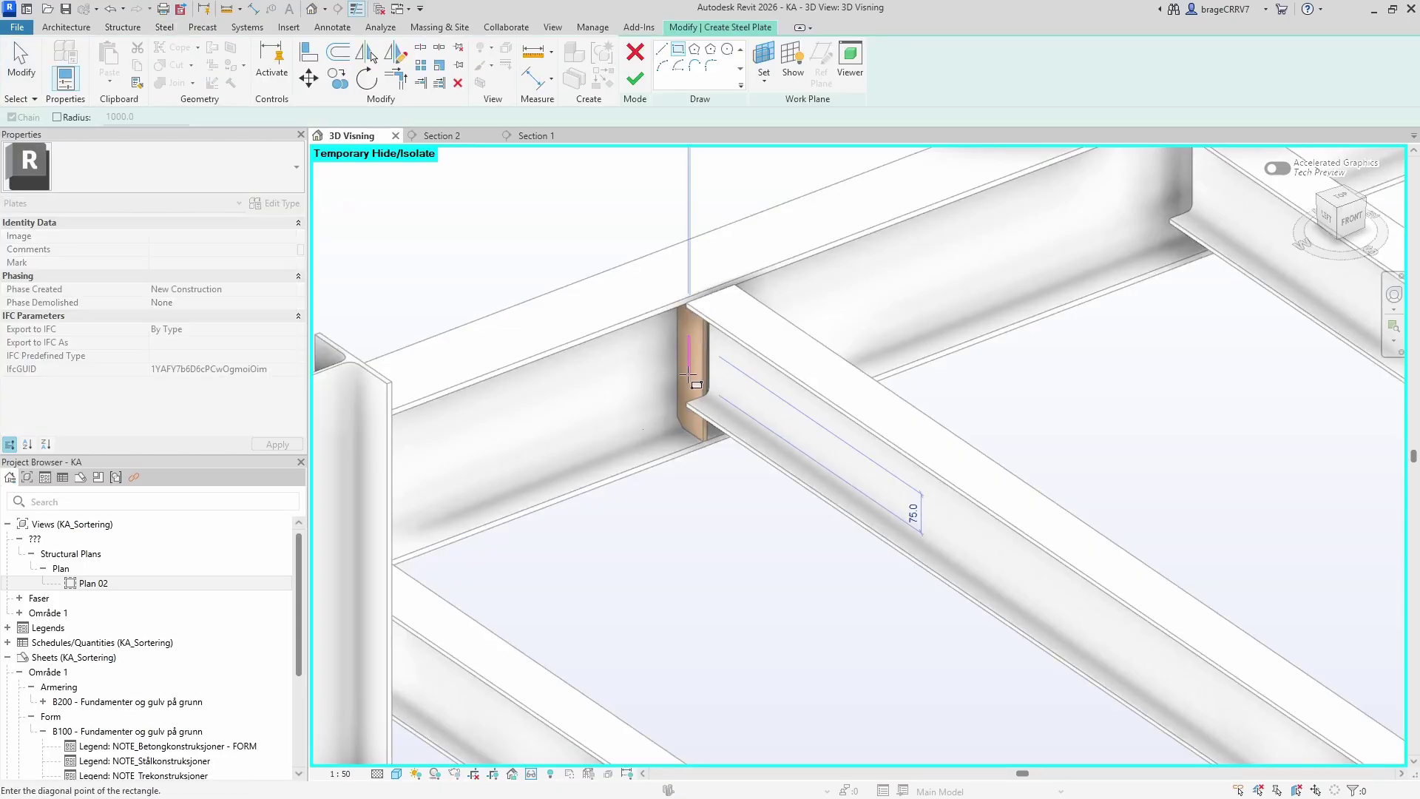
pyautogui.click(631, 81)
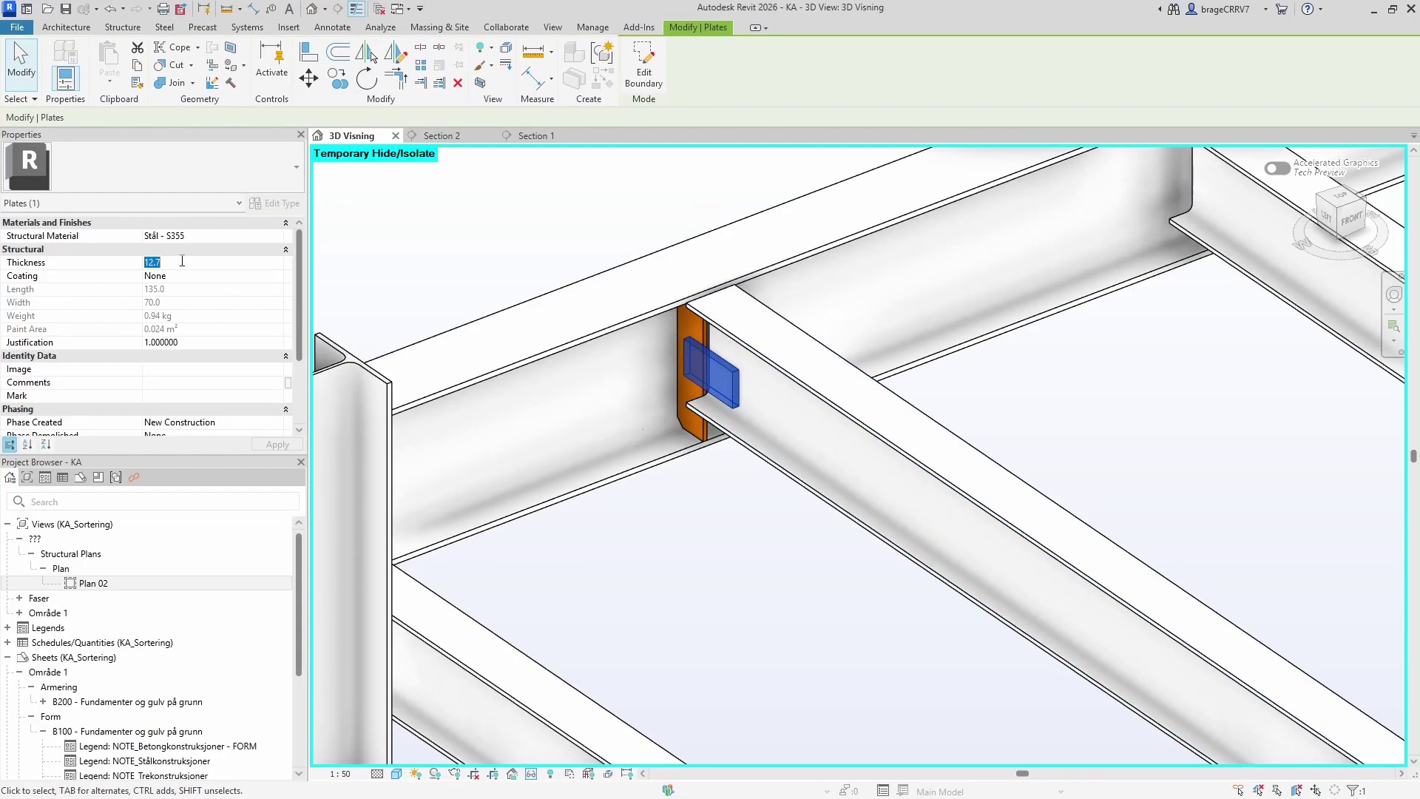
pyautogui.press('Escape')
# - Edit the new plate's boundary in Section 1, moving its edges to make it about 155 mm wide and 110 mm high
pyautogui.click(536, 135)
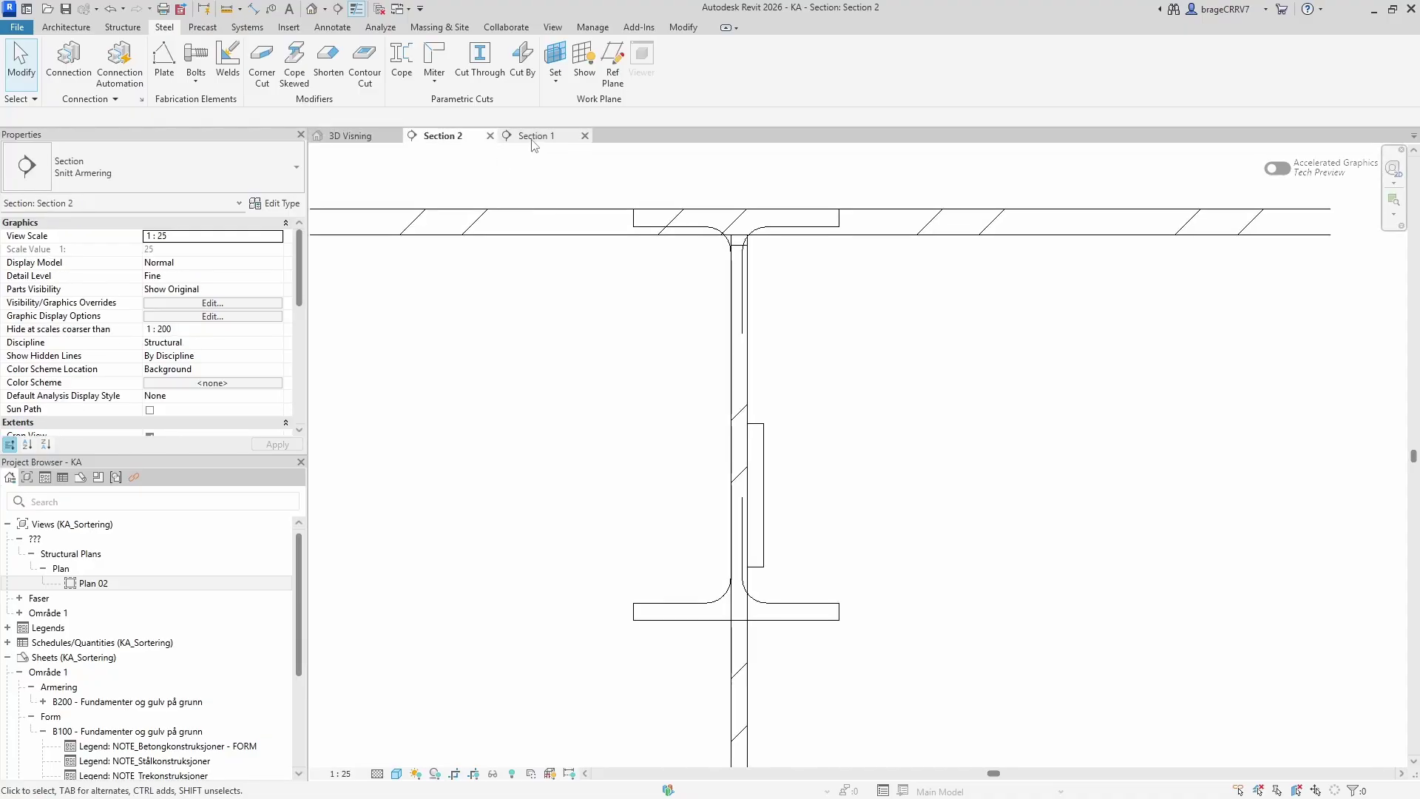
pyautogui.doubleClick(622, 484)
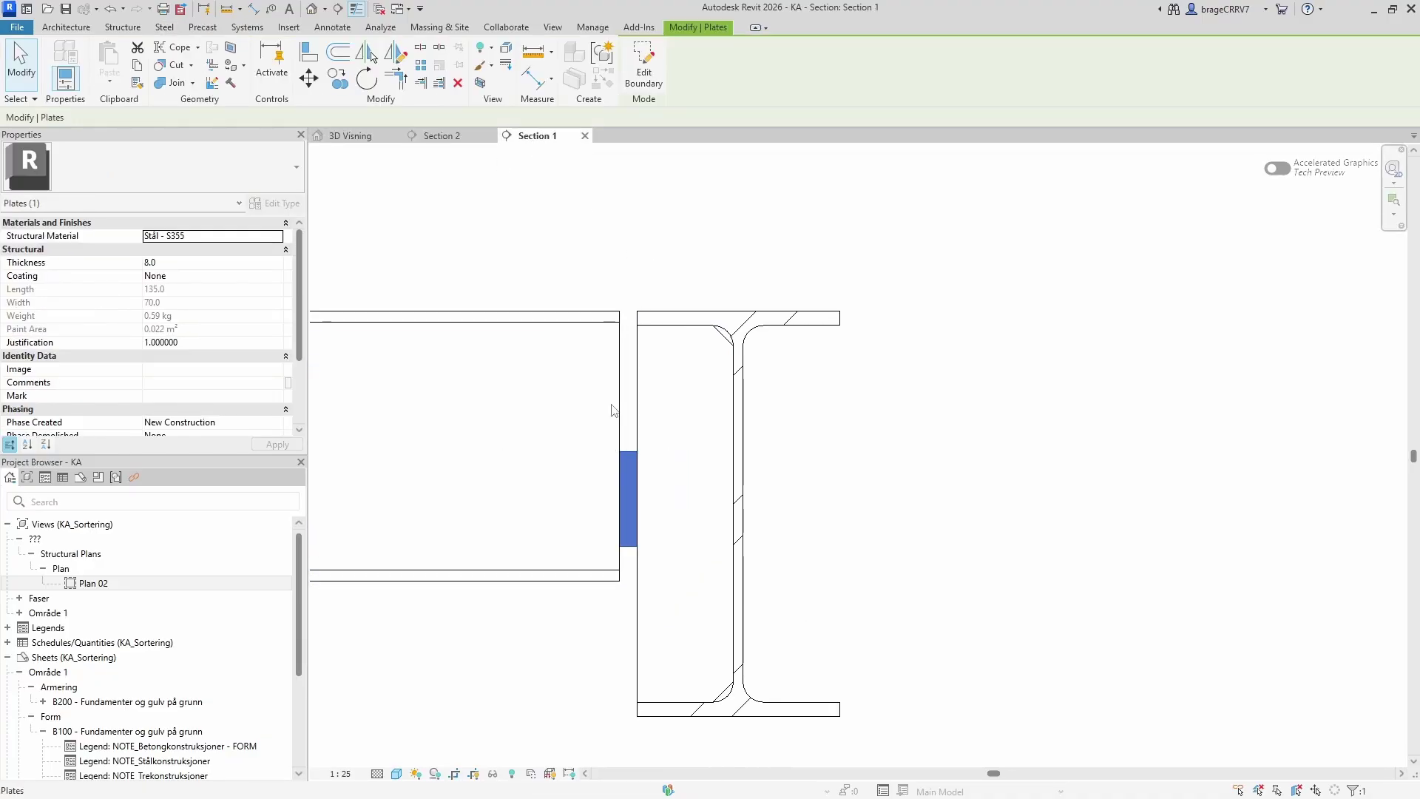
pyautogui.moveTo(613, 452)
pyautogui.mouseDown()
pyautogui.moveTo(619, 364)
pyautogui.moveTo(620, 378)
pyautogui.mouseUp()
pyautogui.moveTo(687, 436); pyautogui.dragTo(713, 437)
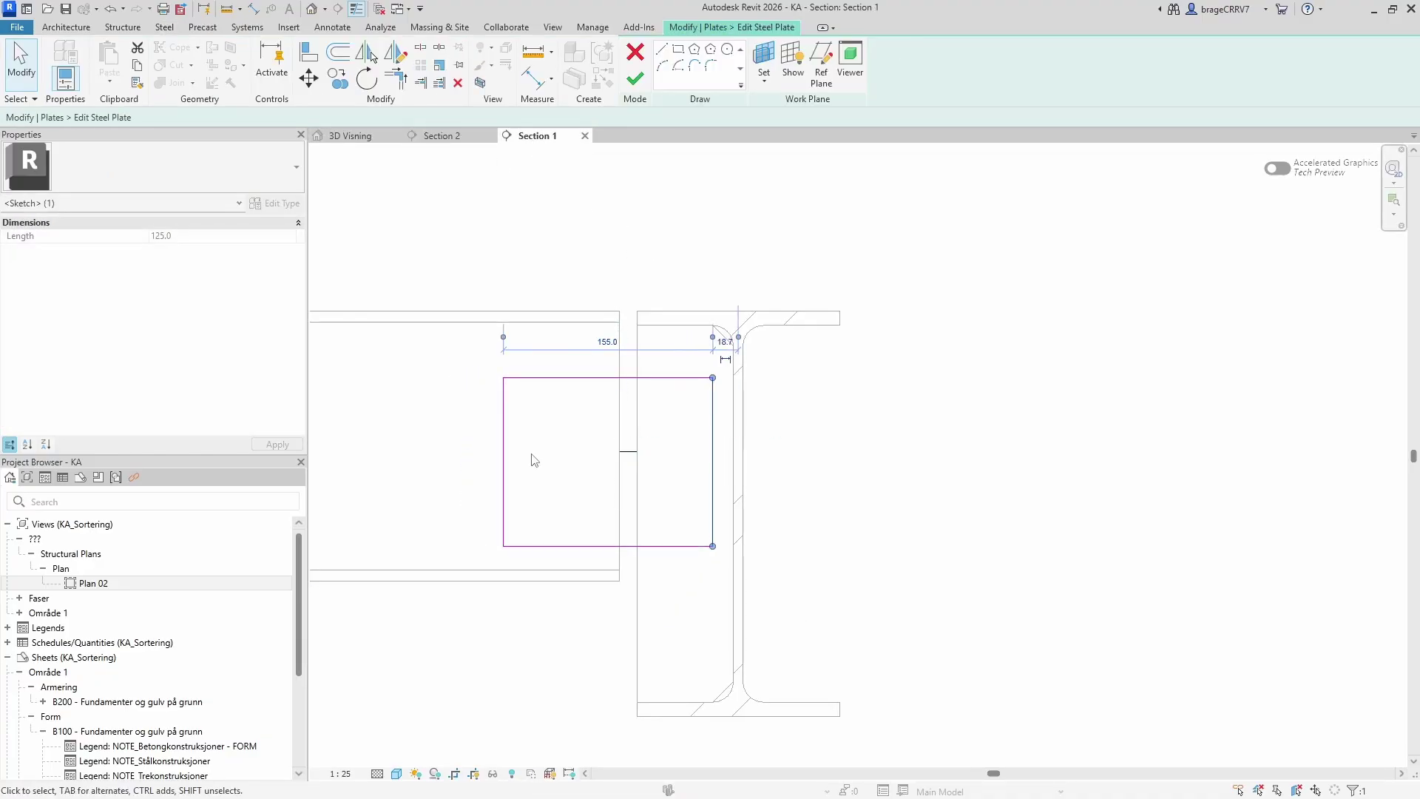
pyautogui.click(504, 466)
pyautogui.moveTo(566, 544); pyautogui.dragTo(564, 526)
# - Set the plate outline's height to 120 mm and finish the boundary edit
pyautogui.click(650, 377)
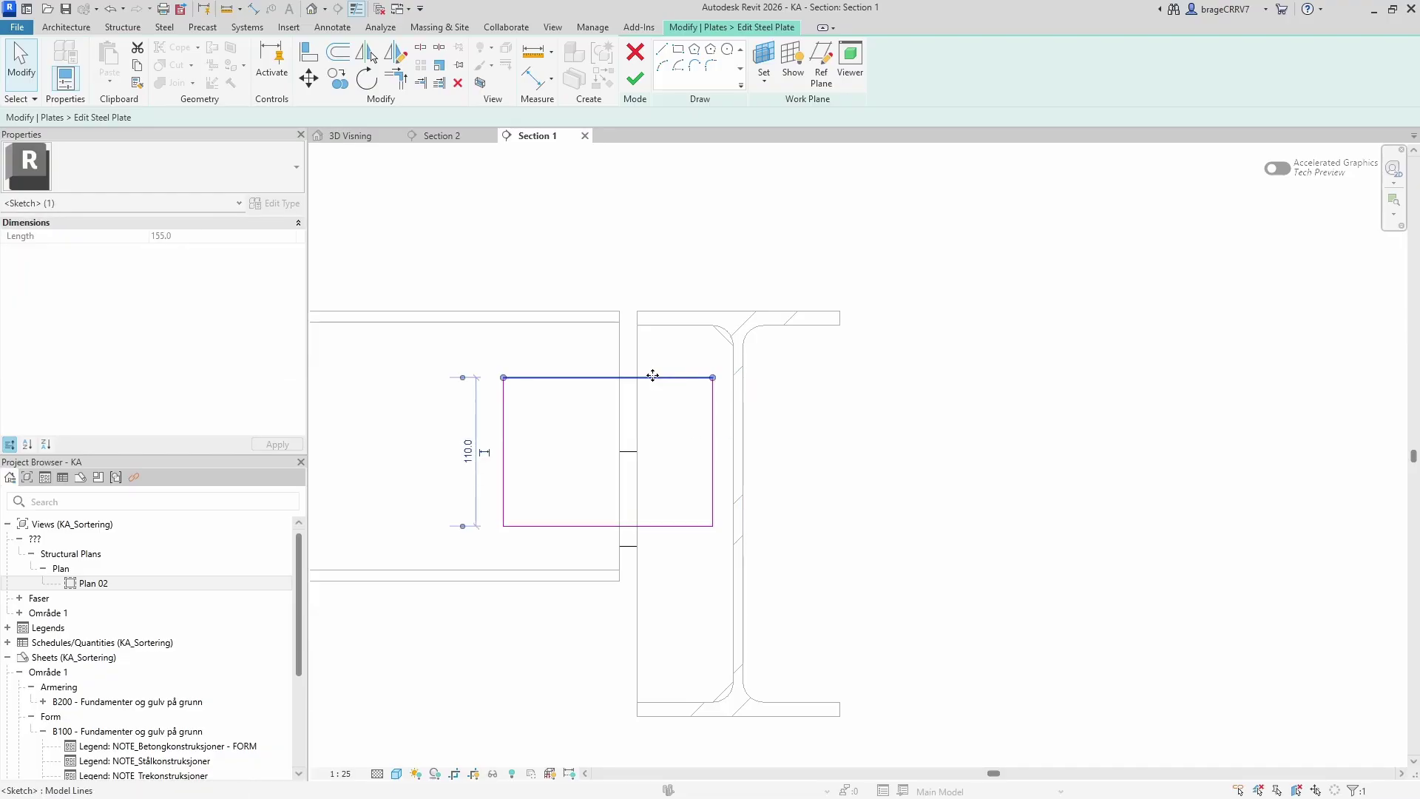
pyautogui.click(469, 452)
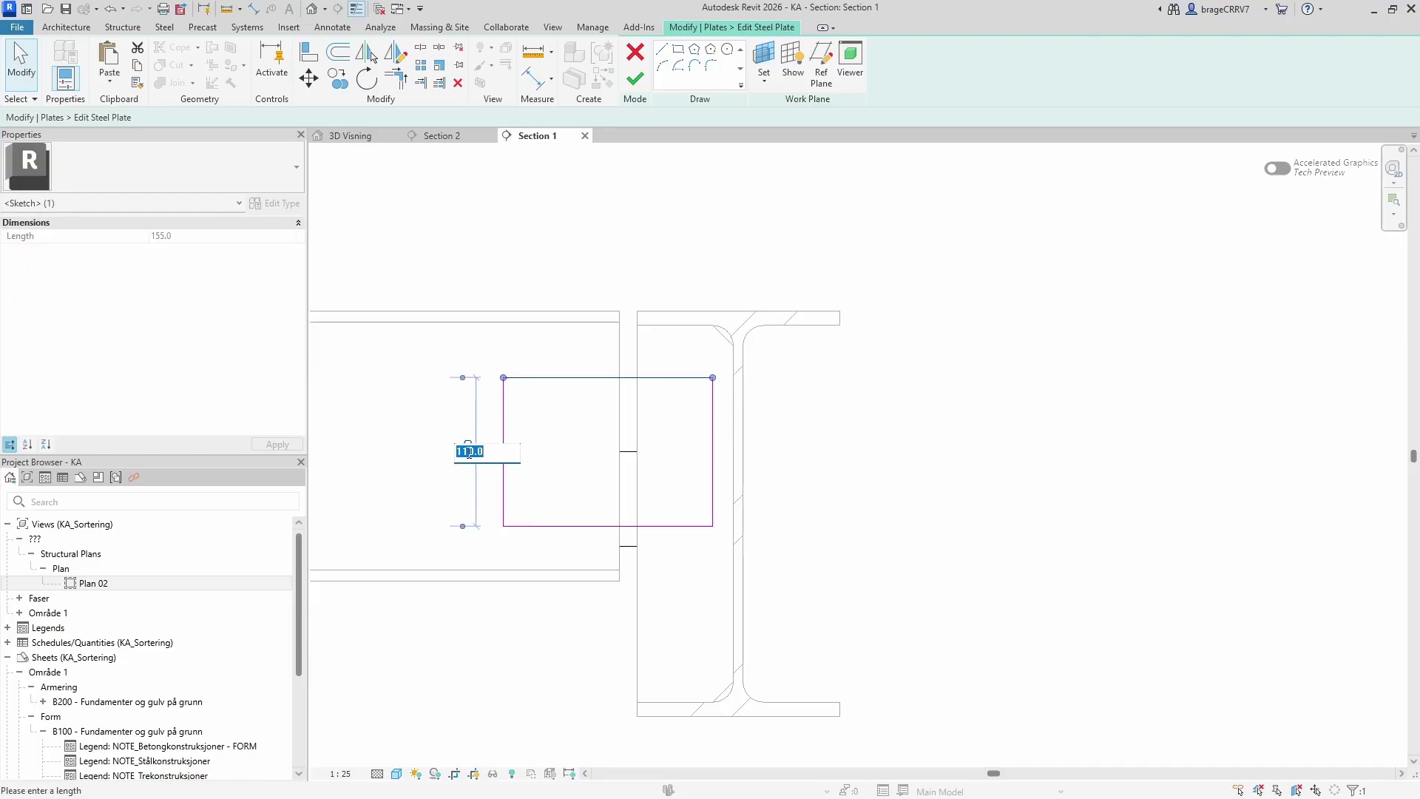
pyautogui.press('Return')
pyautogui.click(549, 478)
pyautogui.scroll(-1, 549, 478)
pyautogui.moveTo(549, 478); pyautogui.dragTo(595, 470, button='middle')
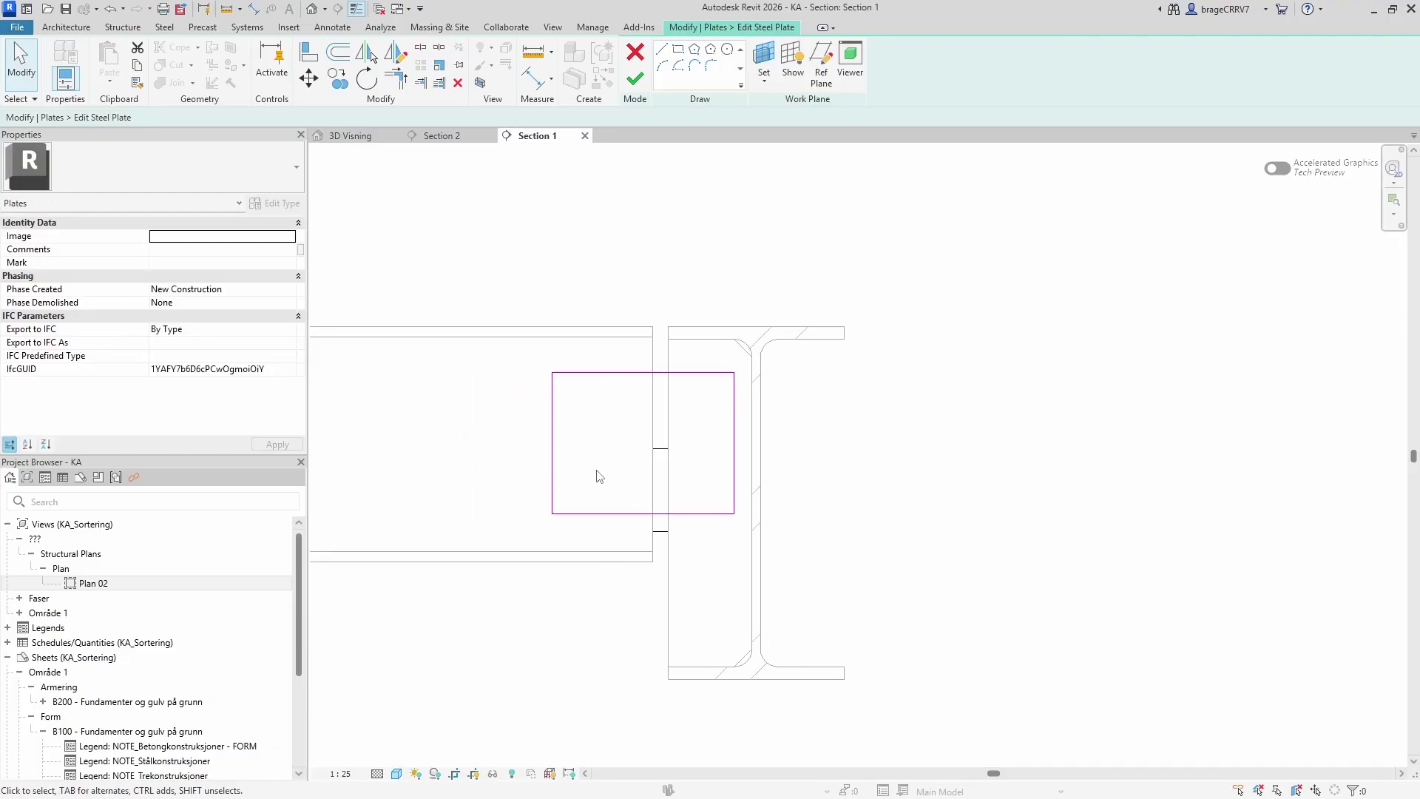
pyautogui.click(634, 87)
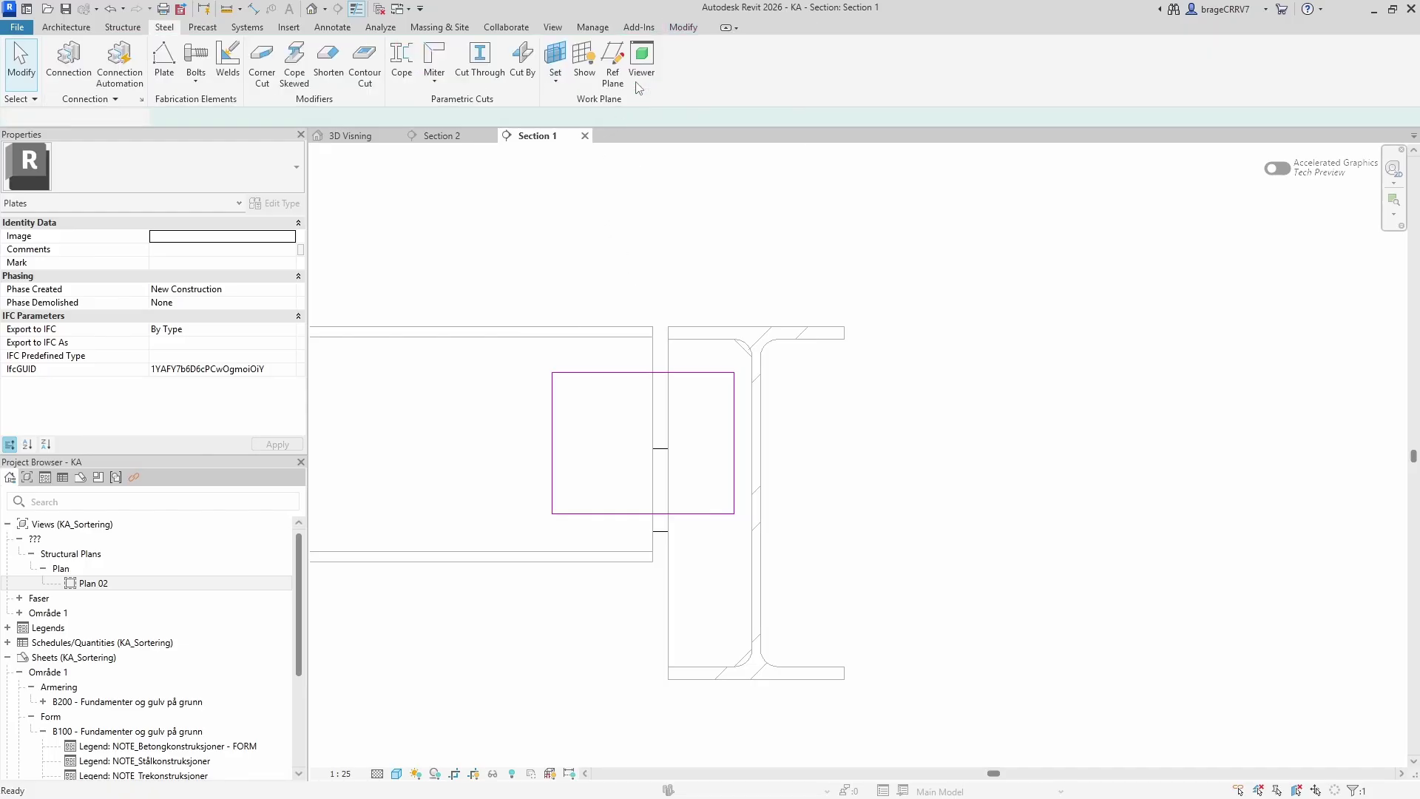
pyautogui.click(634, 252)
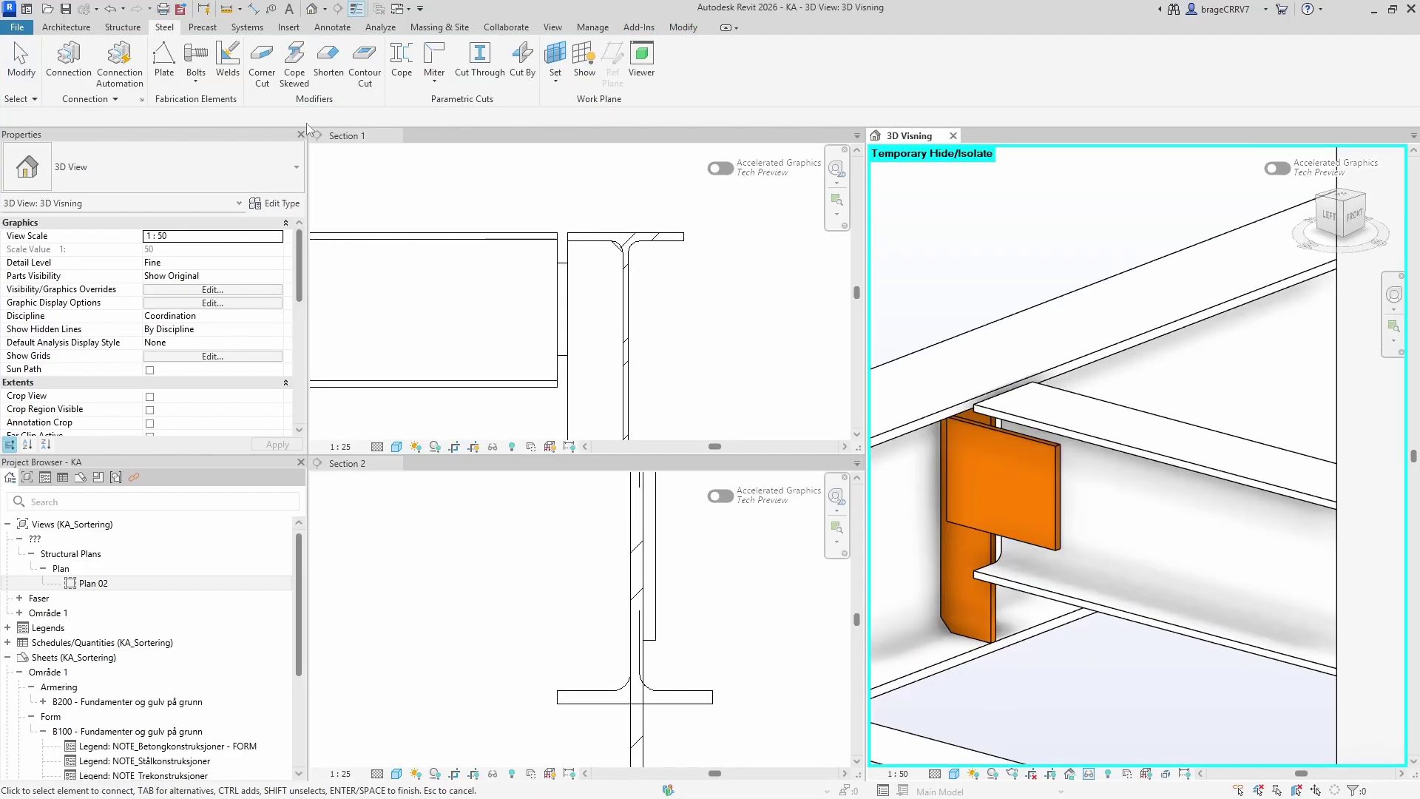
# - Start a bolt connection between the two plates, choosing the small plate's outer face as the placement plane
pyautogui.click(195, 81)
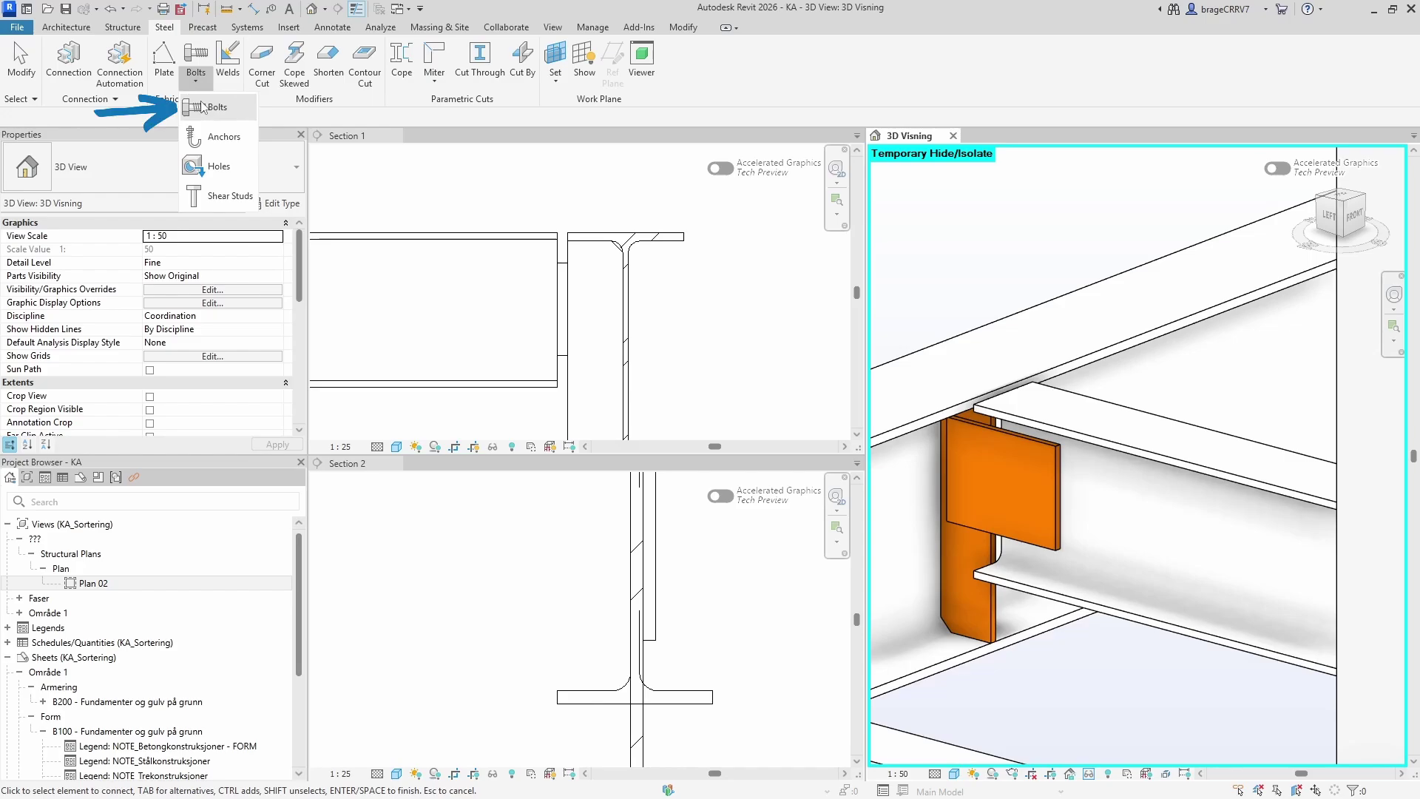
pyautogui.click(202, 108)
pyautogui.click(1010, 441)
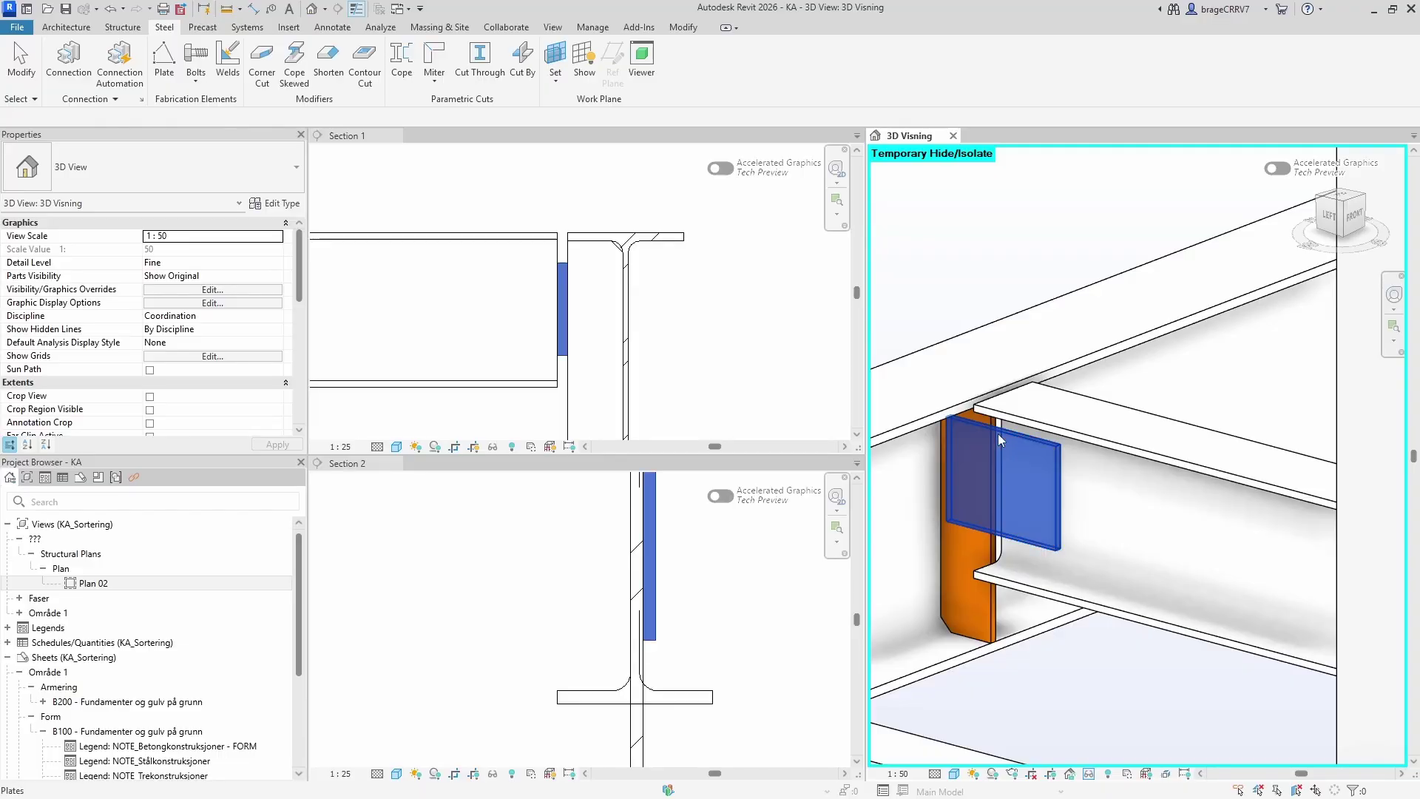
pyautogui.click(988, 623)
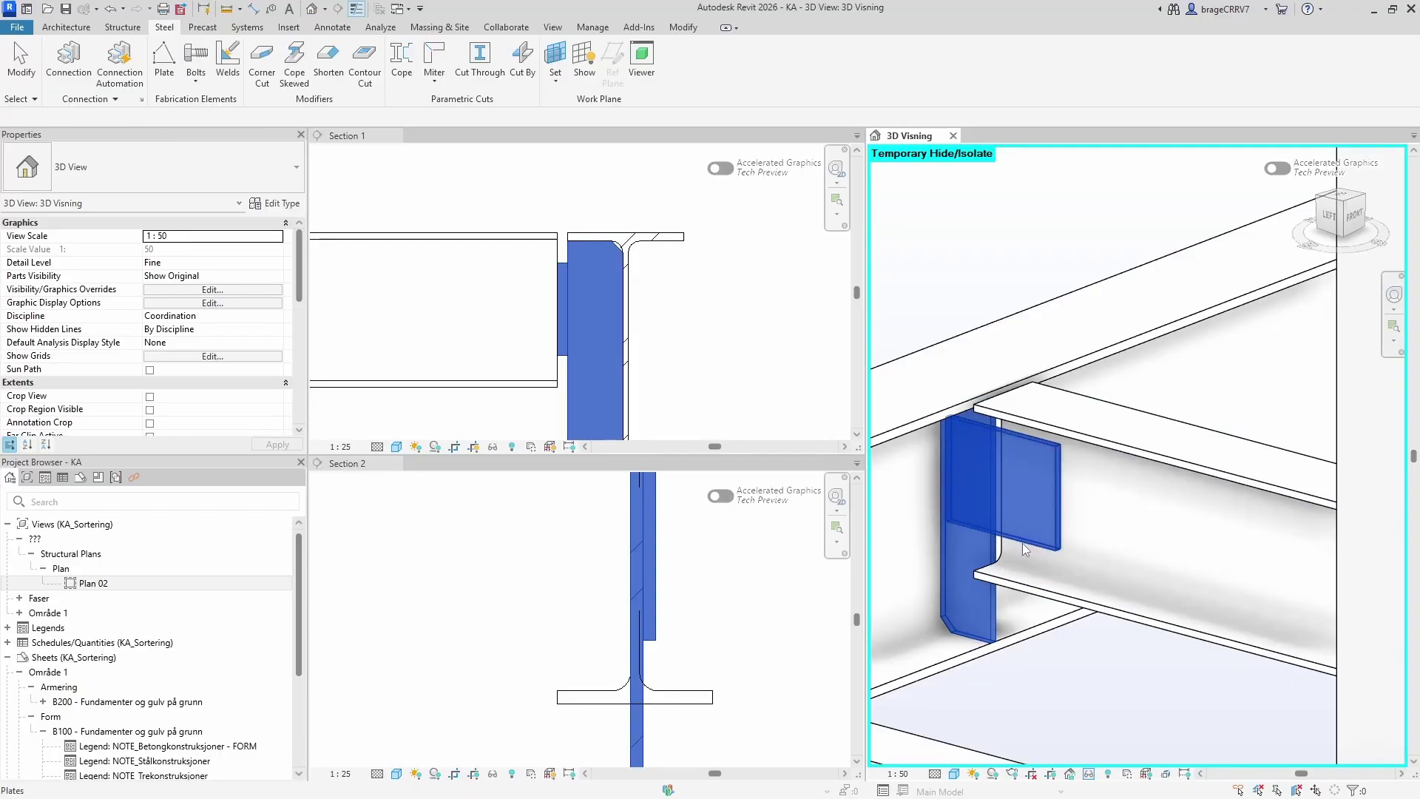
pyautogui.press('Return')
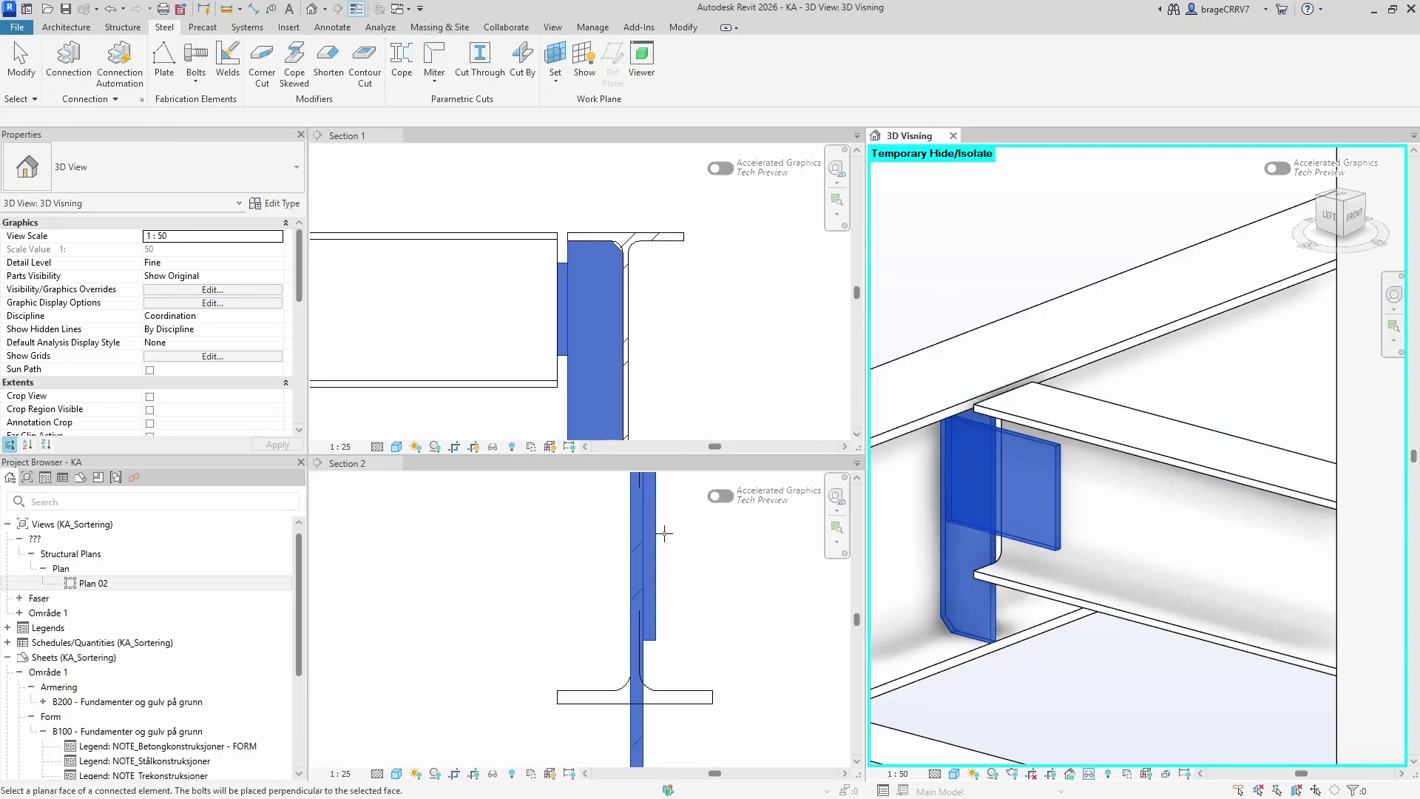
pyautogui.scroll(4, 933, 464)
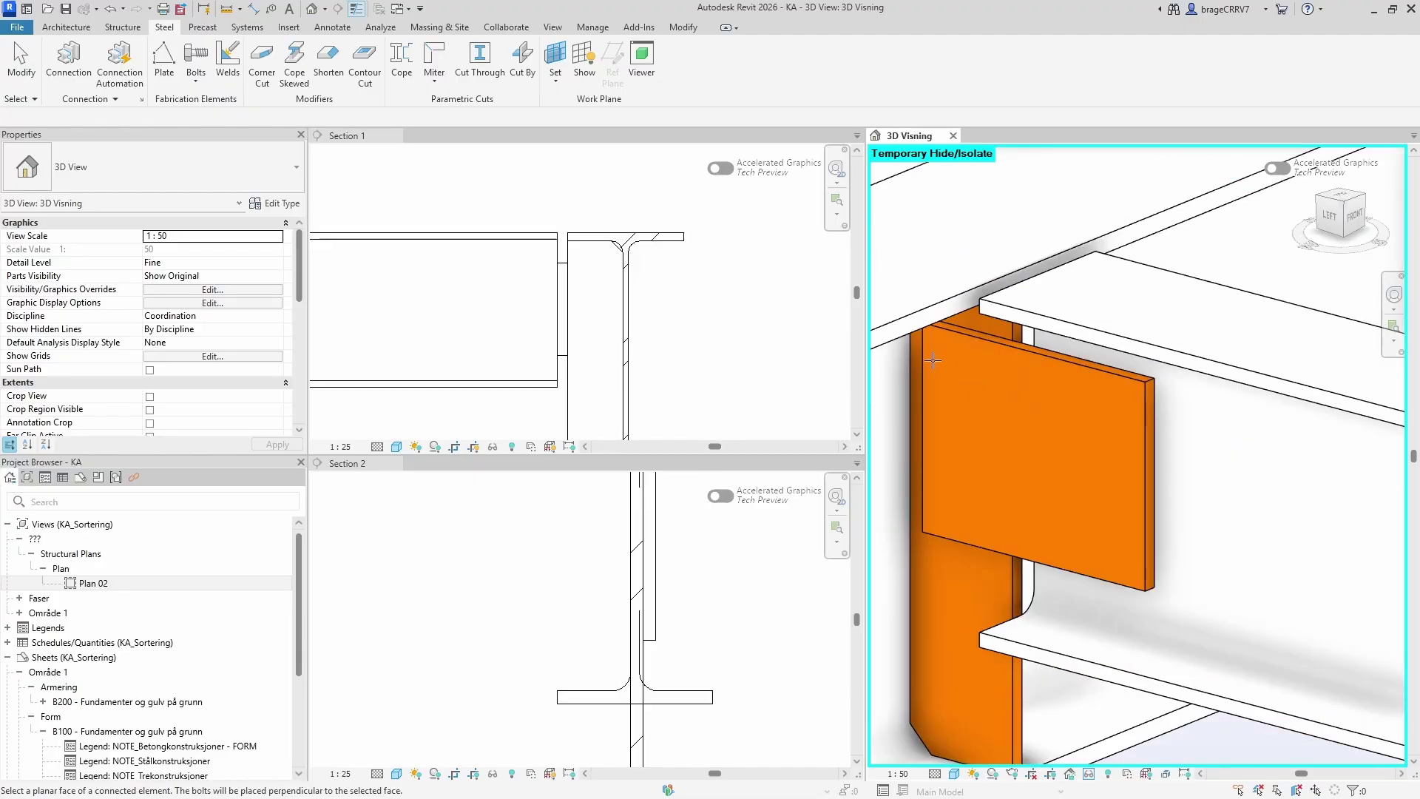
pyautogui.click(922, 366)
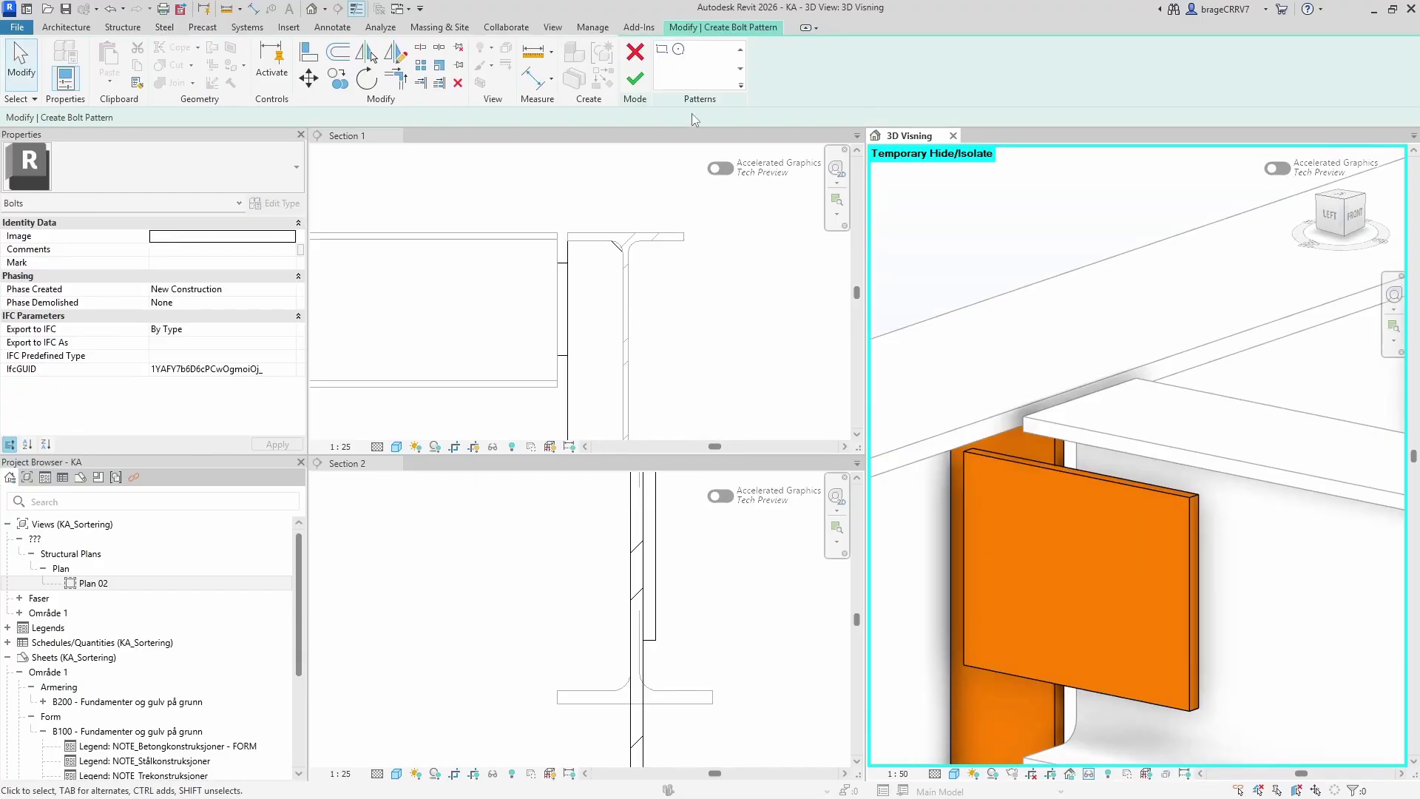
# - Draw a rectangular bolt pattern about 120 mm high on the small plate, from its upper corner near the IPE300 web to its lower edge
pyautogui.click(662, 49)
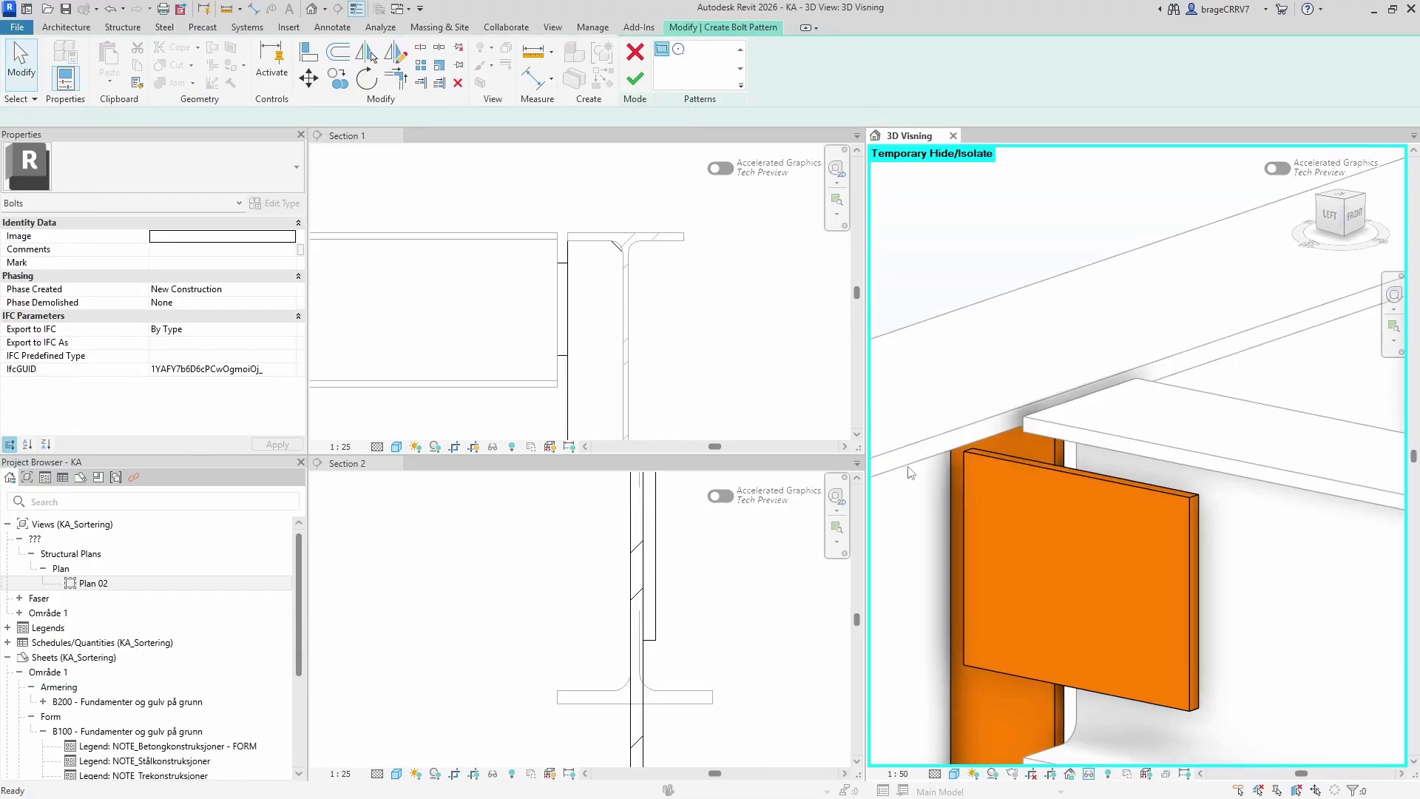
pyautogui.click(964, 453)
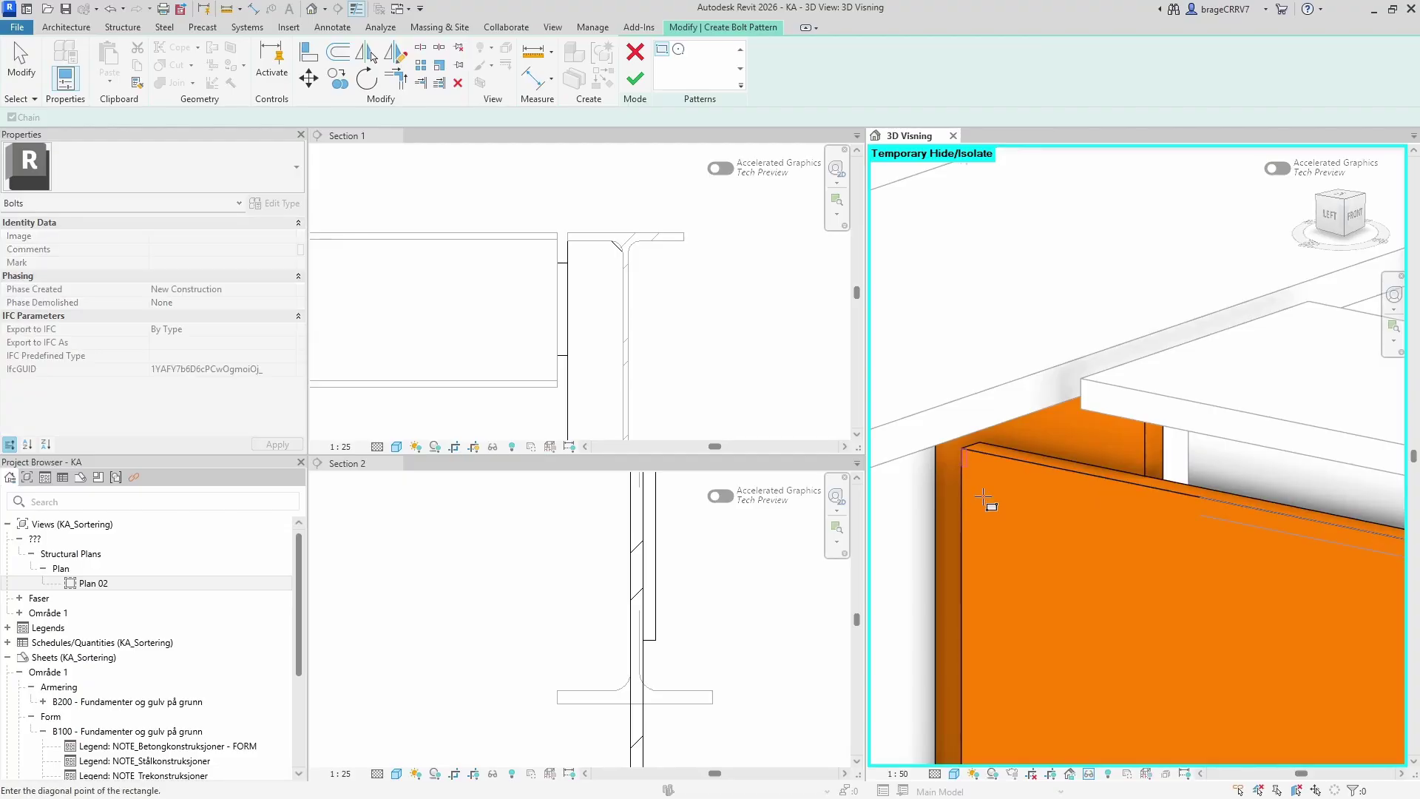
pyautogui.scroll(2, 1073, 637)
pyautogui.scroll(-1, 1091, 689)
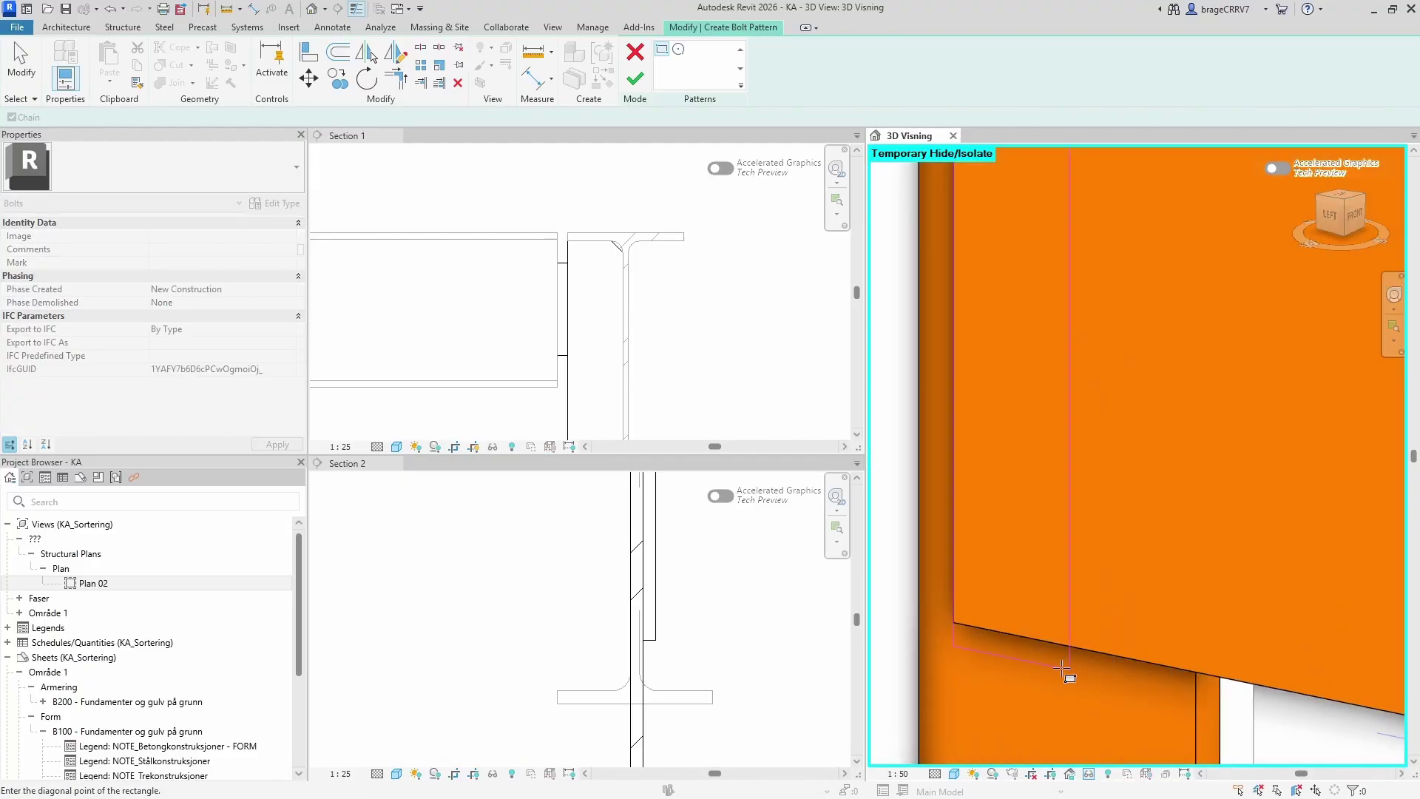
pyautogui.scroll(4, 1095, 673)
pyautogui.click(1084, 645)
pyautogui.press('Escape')
pyautogui.scroll(2, 572, 294)
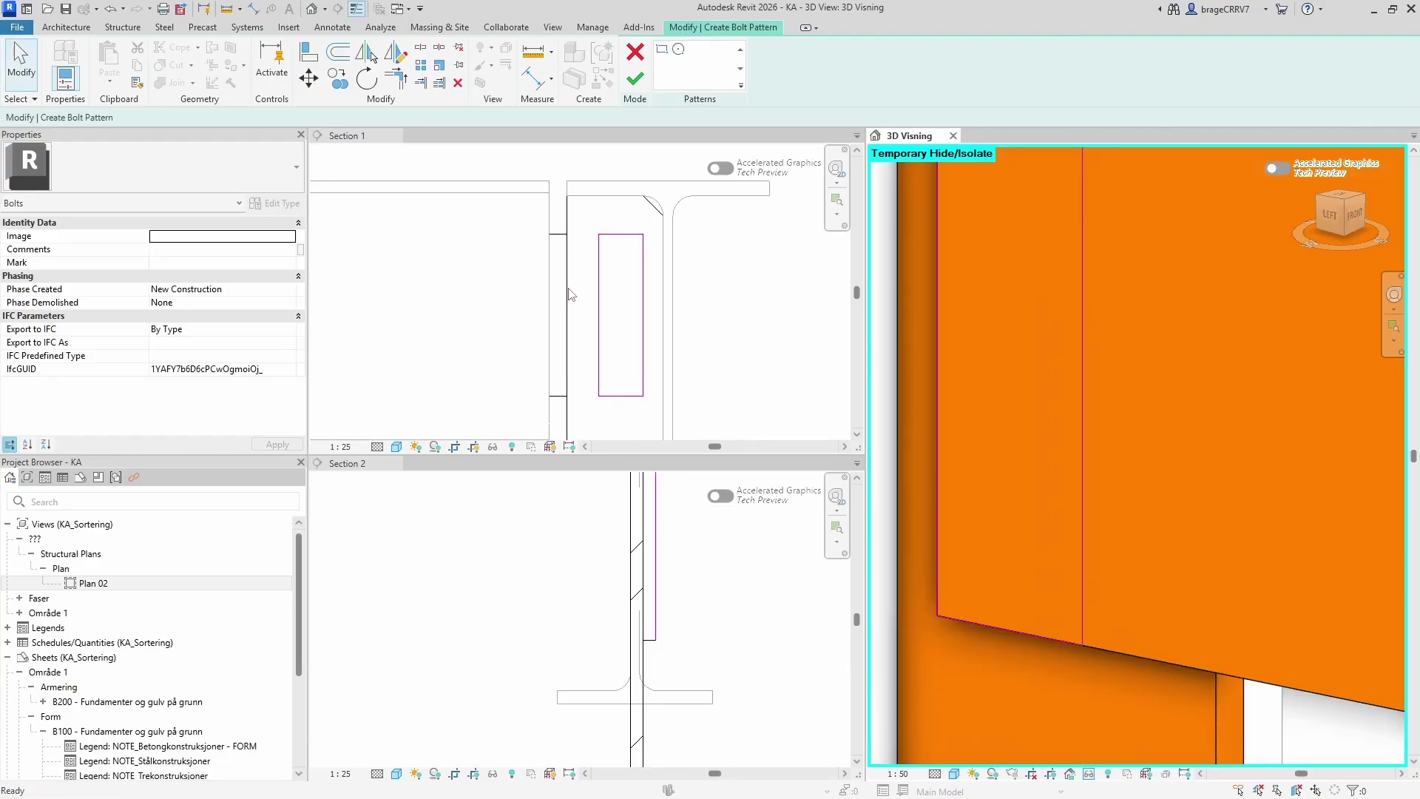
# - Widen the bolt pattern in Section 1 to the tall plate's free edge, about 56 mm wide, and finish the pattern
pyautogui.click(601, 291)
pyautogui.moveTo(599, 292); pyautogui.dragTo(566, 295)
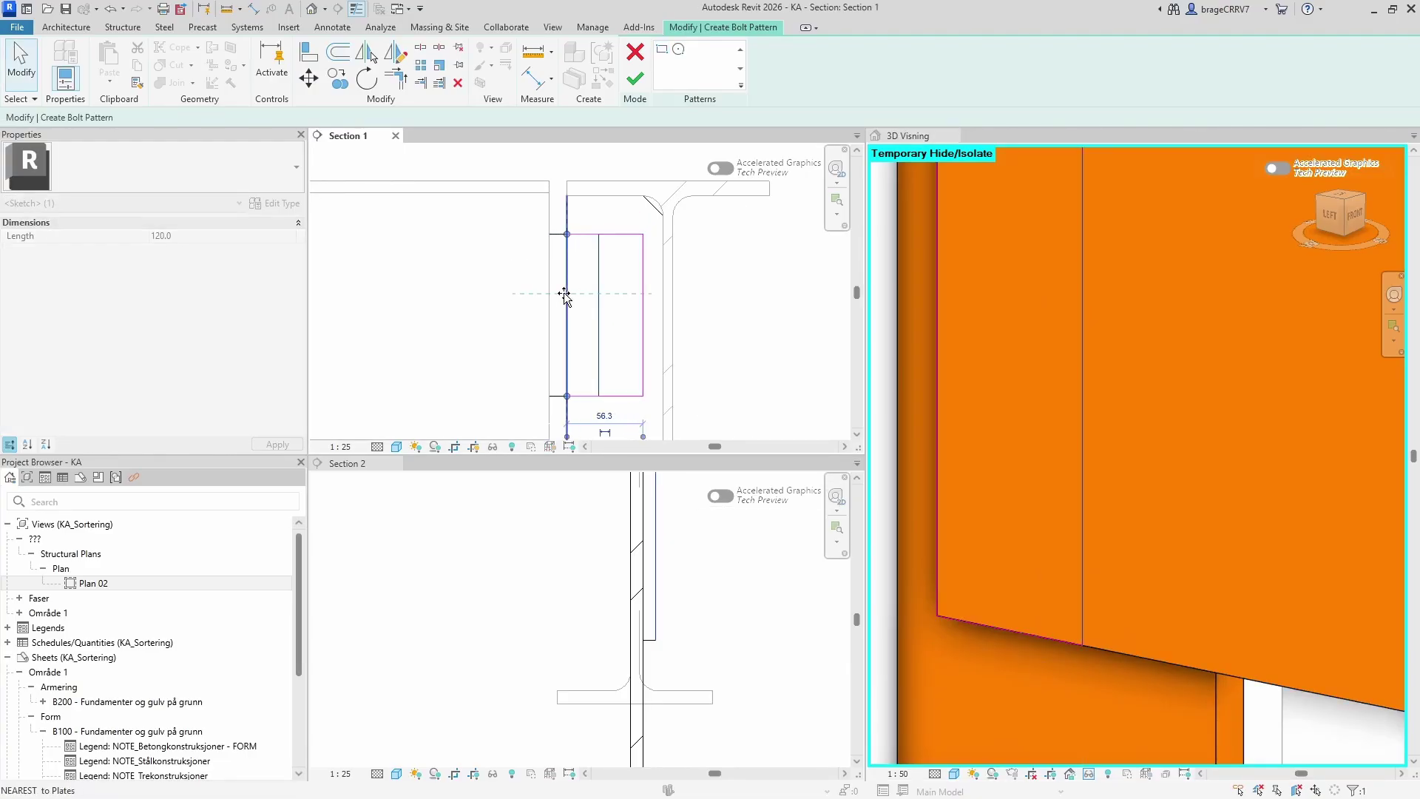
pyautogui.scroll(-1, 606, 348)
pyautogui.moveTo(602, 325); pyautogui.dragTo(597, 307, button='middle')
pyautogui.click(596, 305)
pyautogui.click(634, 80)
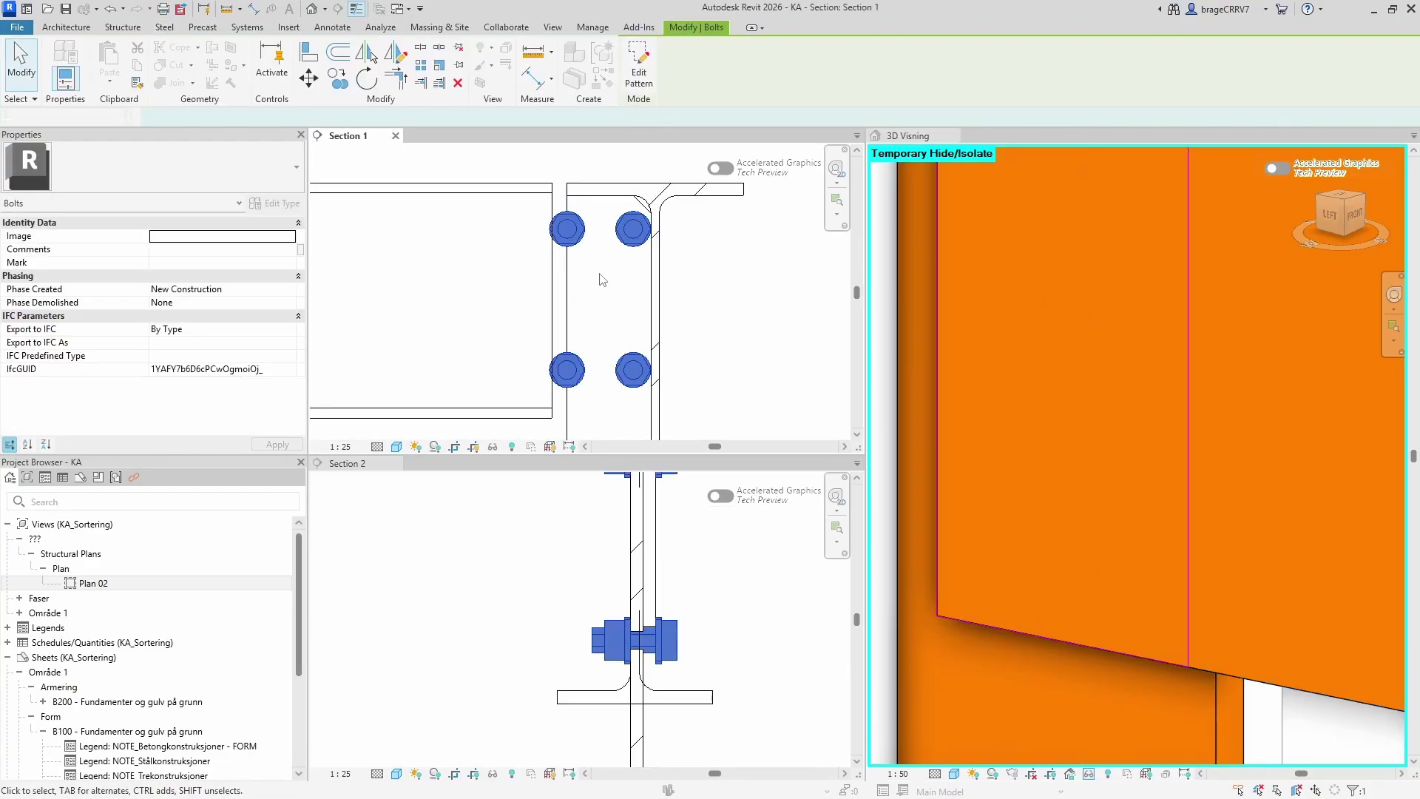
pyautogui.scroll(-7, 1018, 463)
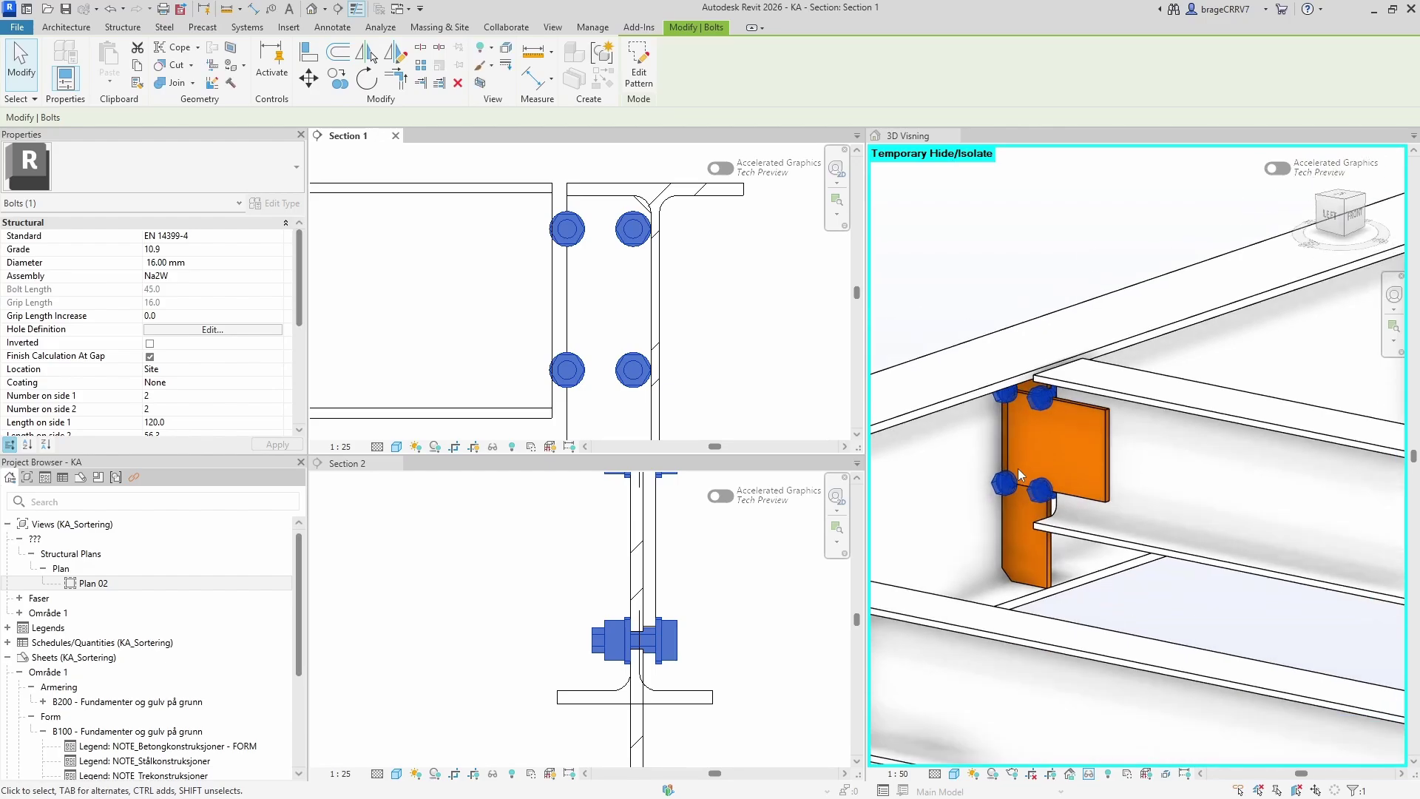
# - Reduce the bolt pattern joining the two plates to one bolt on side 2
pyautogui.click(961, 312)
pyautogui.click(962, 318)
pyautogui.click(991, 484)
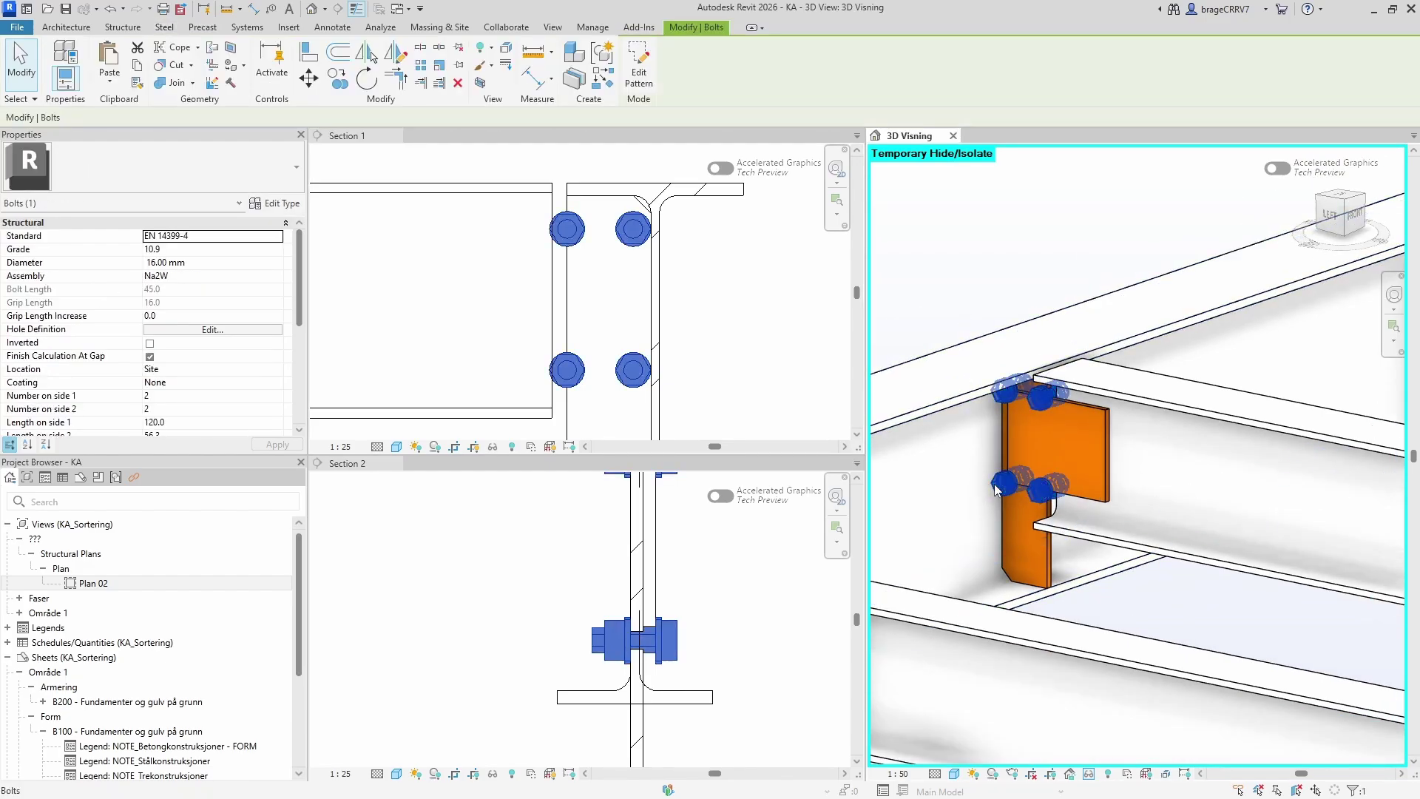
pyautogui.scroll(-1, 259, 348)
pyautogui.click(274, 385)
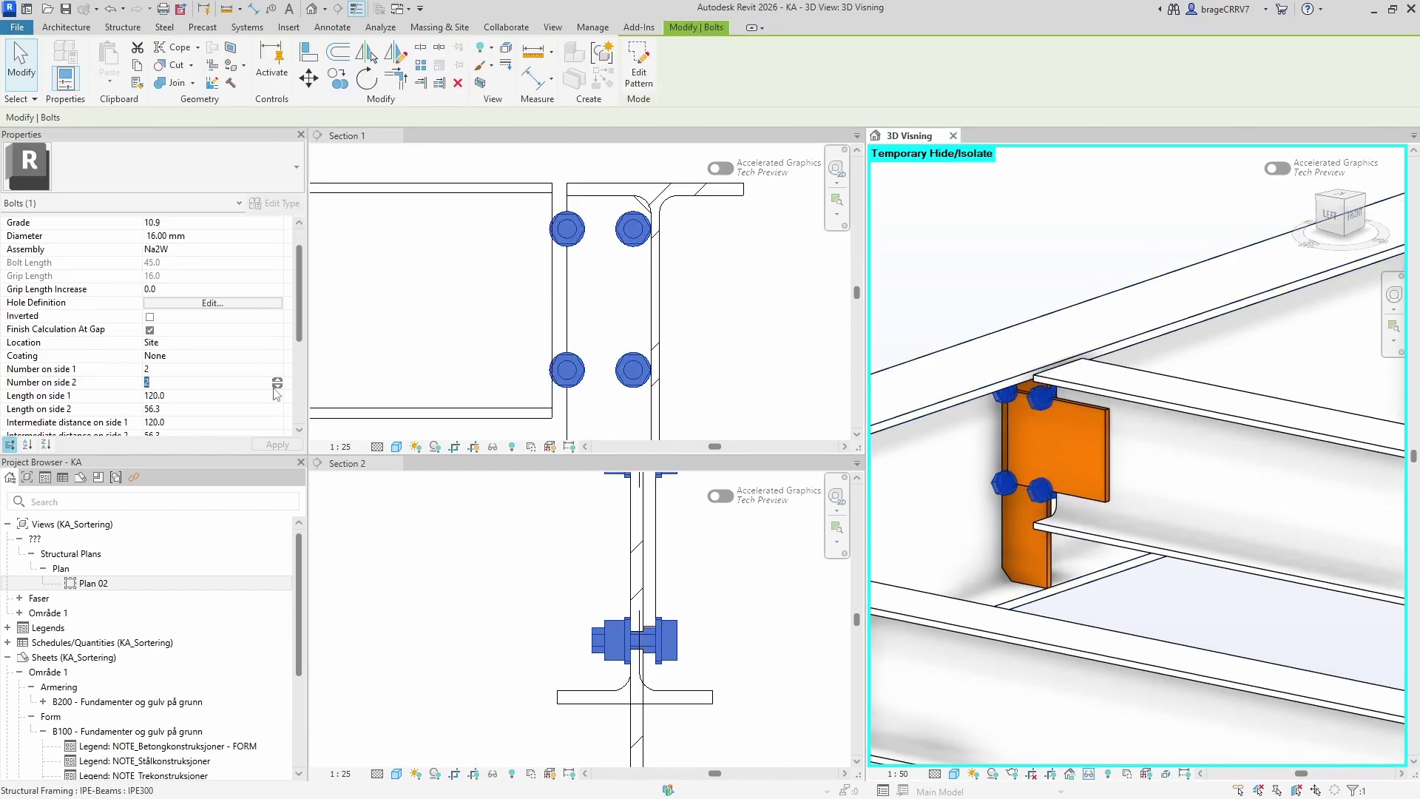
pyautogui.scroll(-1, 177, 355)
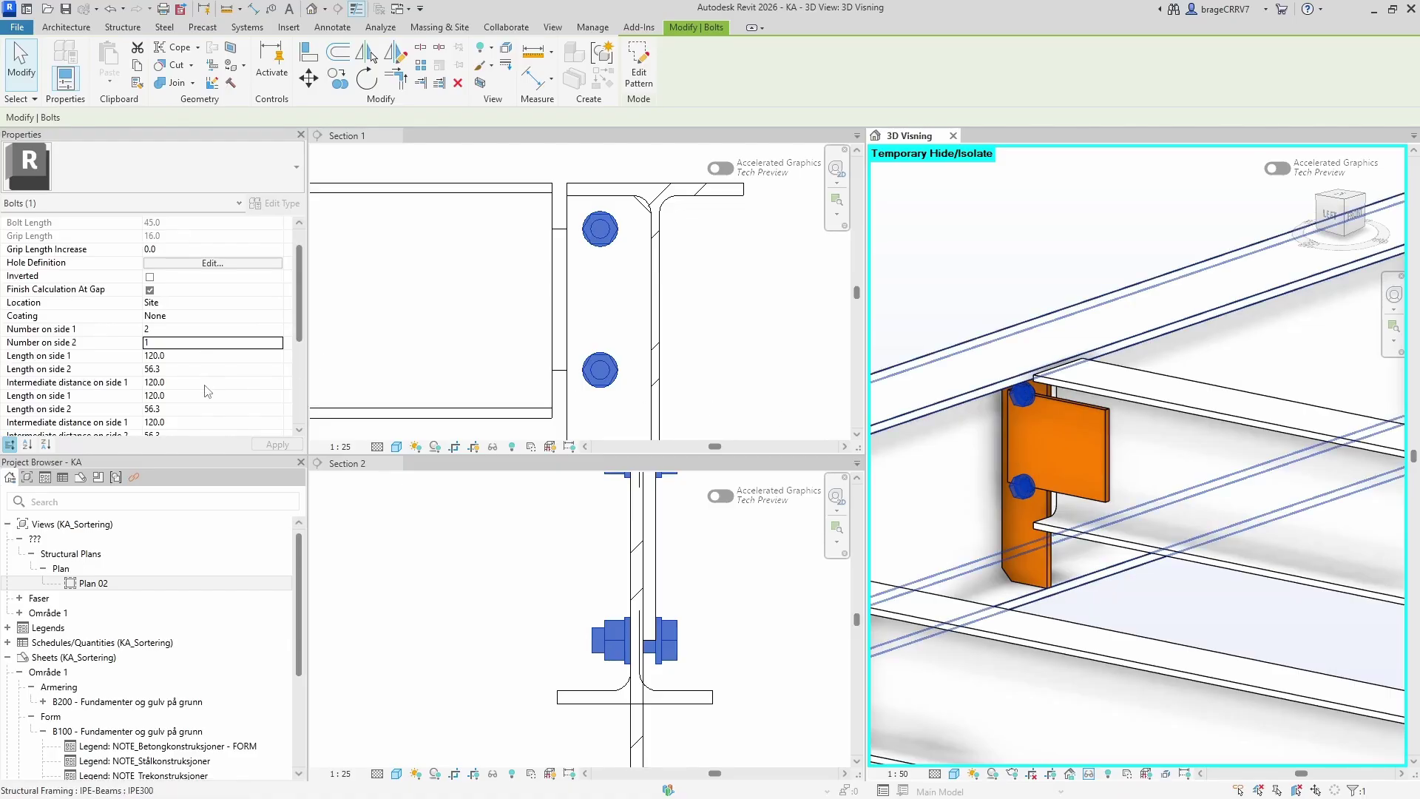
# - Set the bolt pattern's length to 40 mm on side 2 and 70 mm on side 1
pyautogui.click(176, 369)
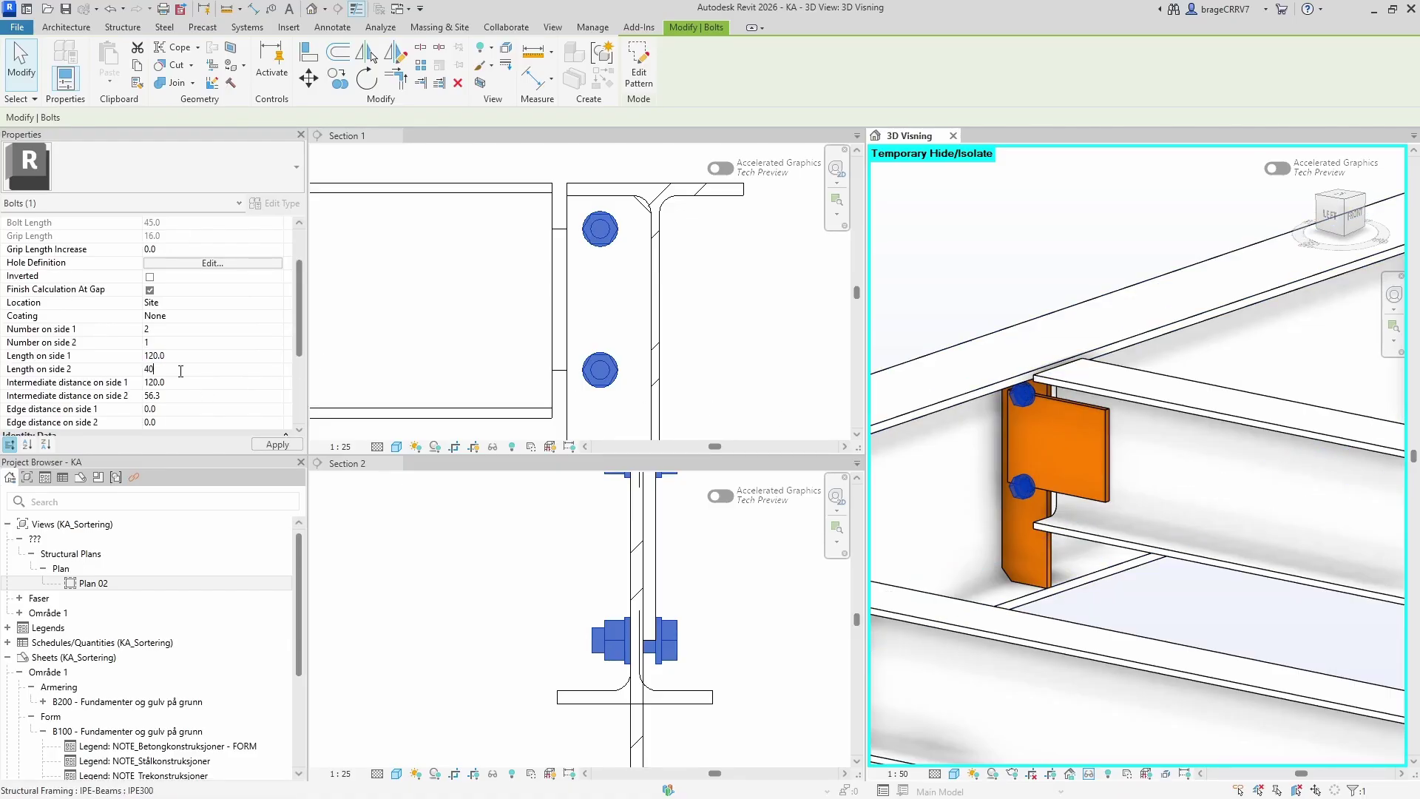
pyautogui.press('Return')
pyautogui.click(188, 356)
pyautogui.write('80')
pyautogui.press('Return')
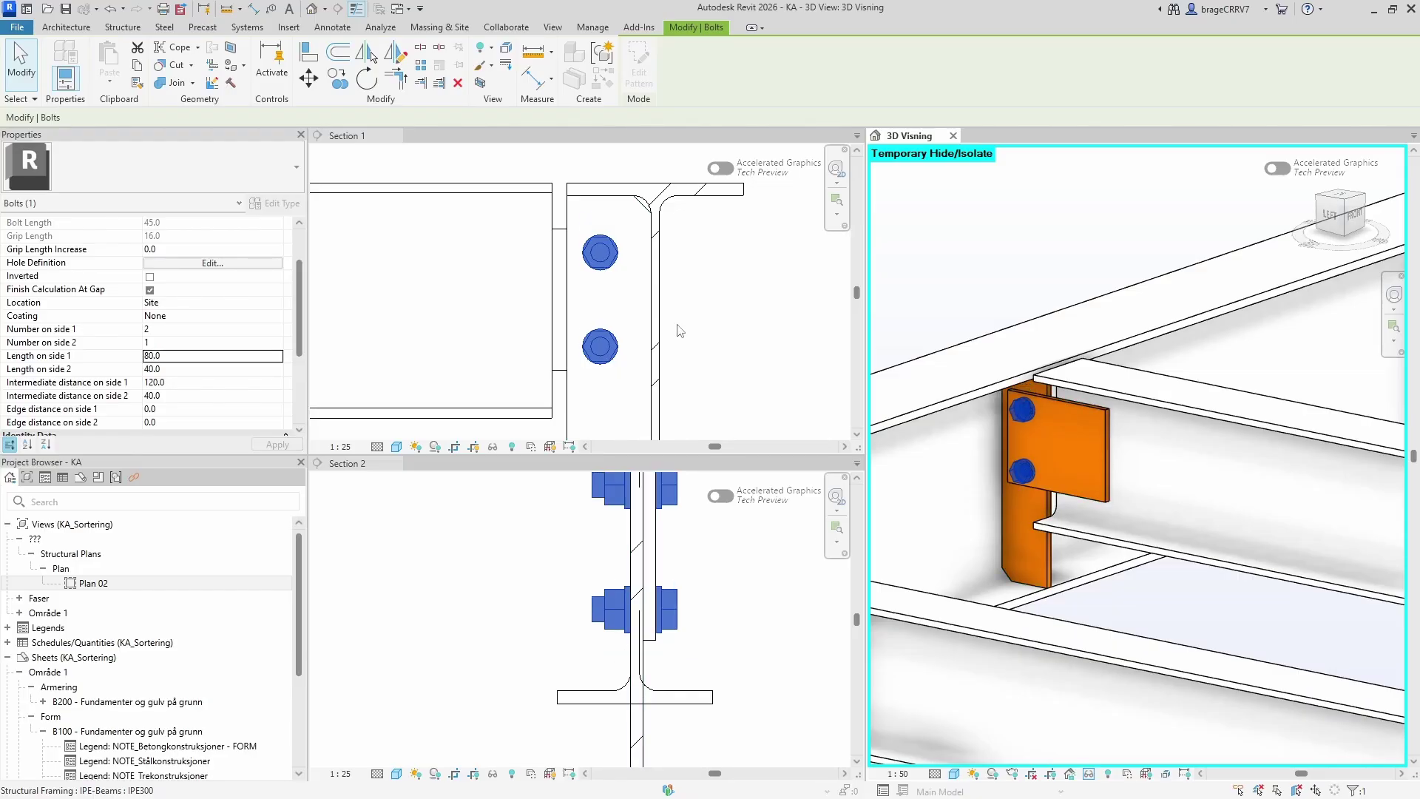
pyautogui.click(205, 356)
pyautogui.scroll(2, 205, 320)
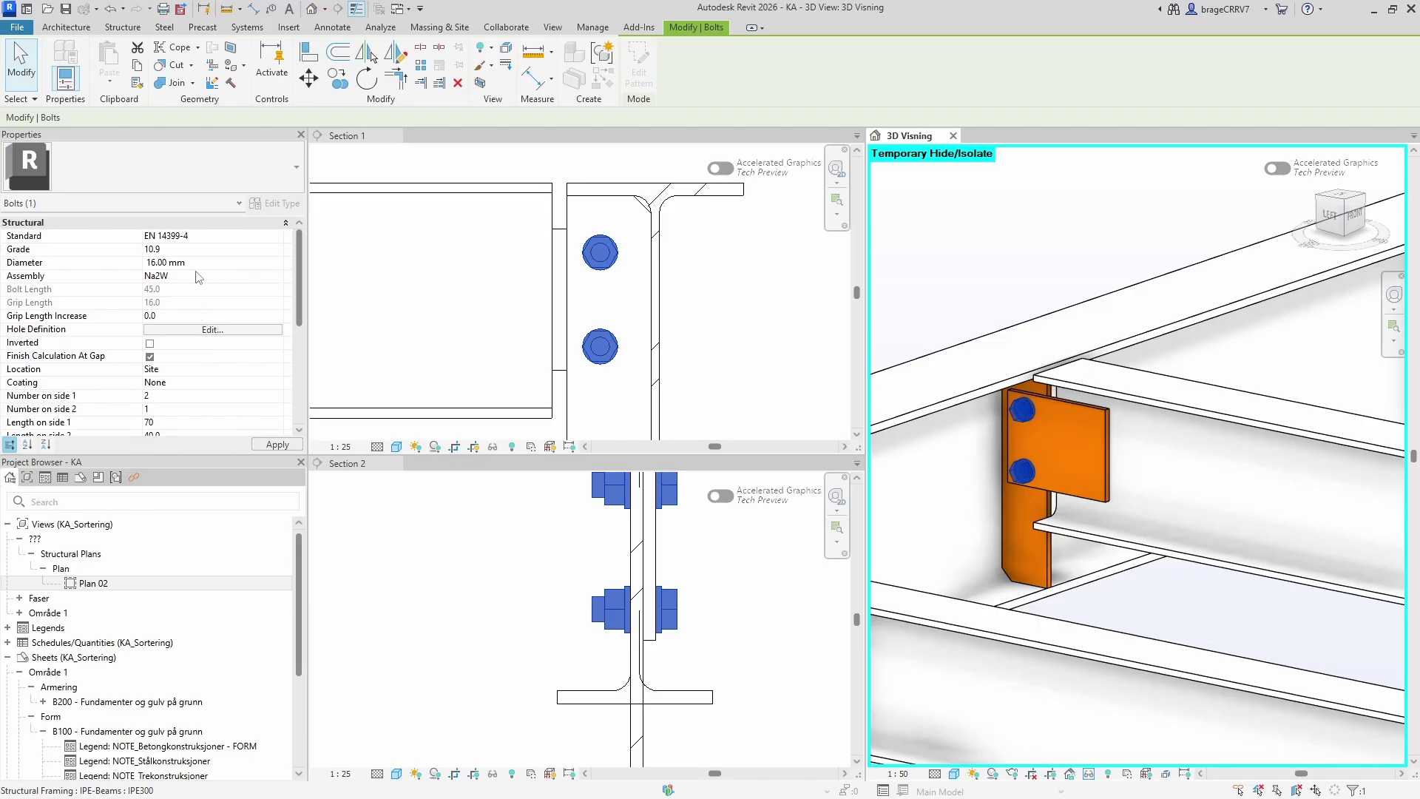
# - Change the bolts to standard EN 14399-3 with grade 8.8
pyautogui.click(276, 237)
pyautogui.click(172, 248)
pyautogui.click(178, 249)
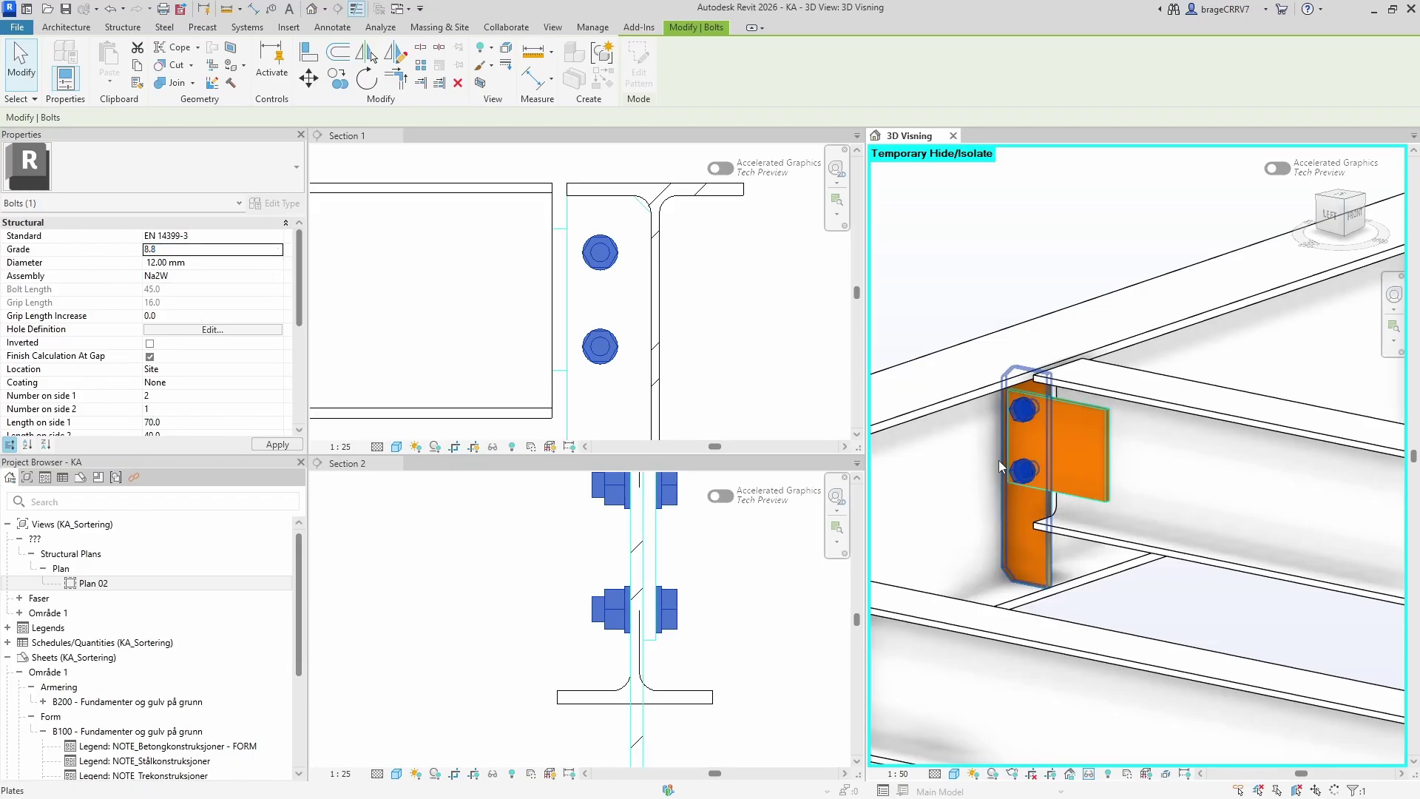
pyautogui.press('Escape')
pyautogui.scroll(-1, 961, 256)
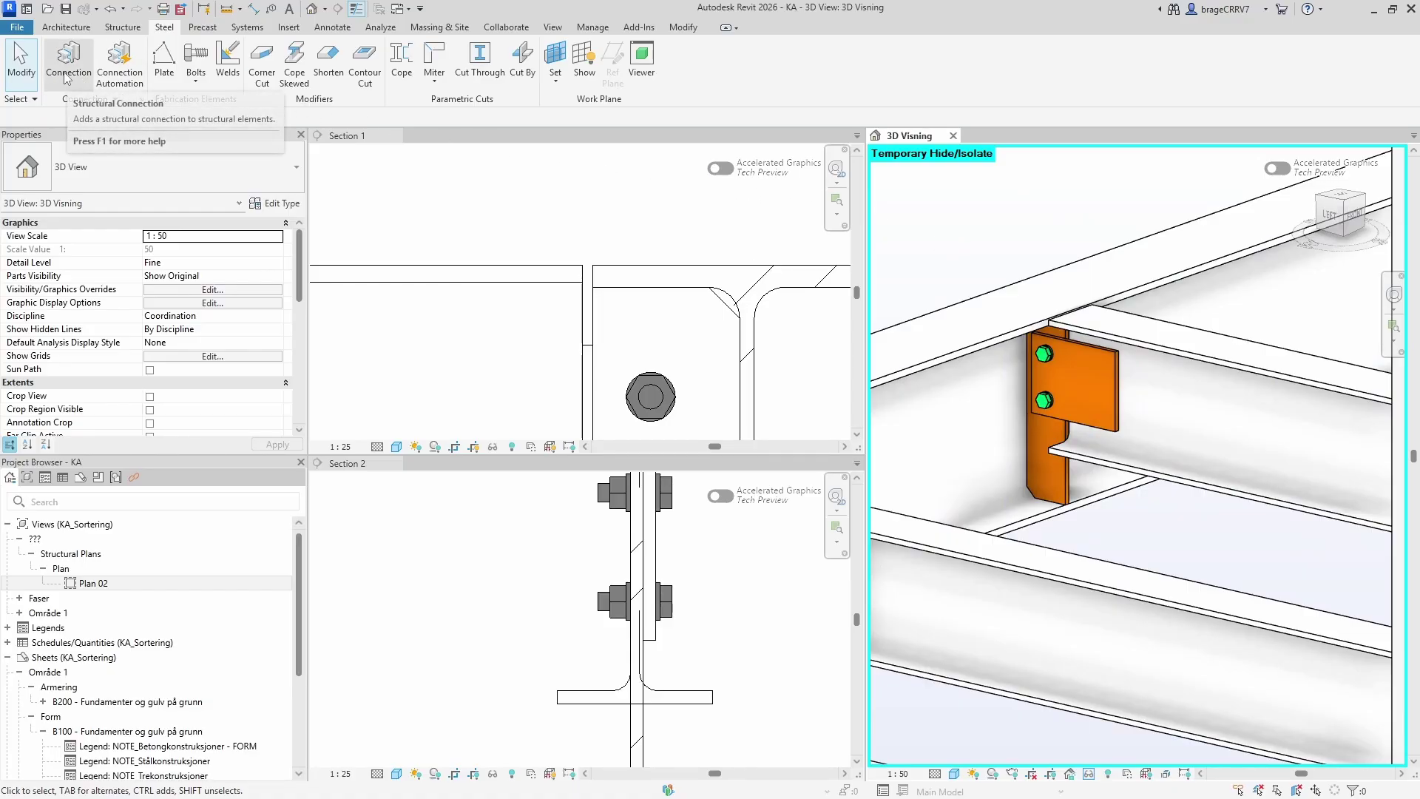
# - Create a generic structural connection between the IPE300 beam and the adjoining IPE200 secondary beam
pyautogui.click(969, 350)
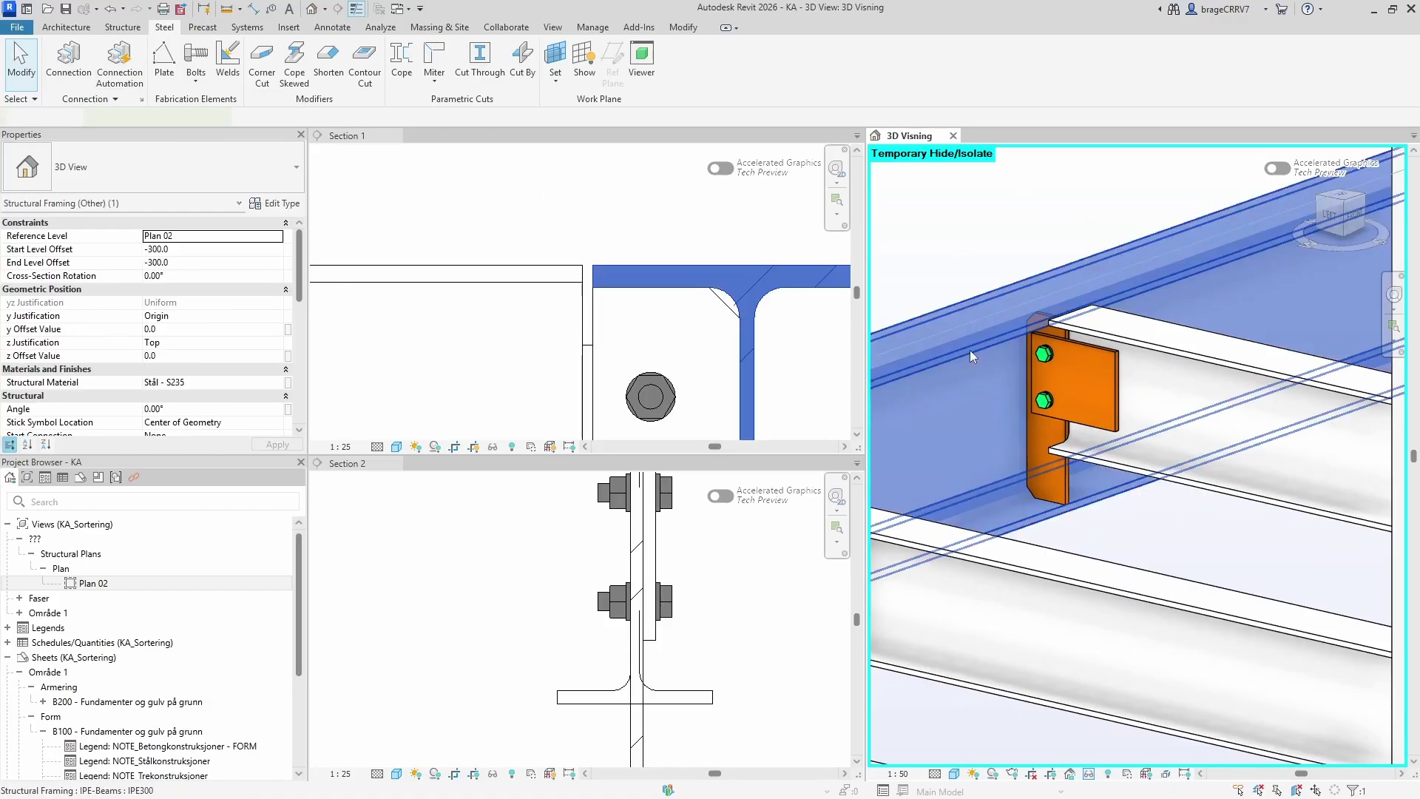
pyautogui.keyDown('ctrl'); pyautogui.click(1175, 347); pyautogui.keyUp('ctrl')
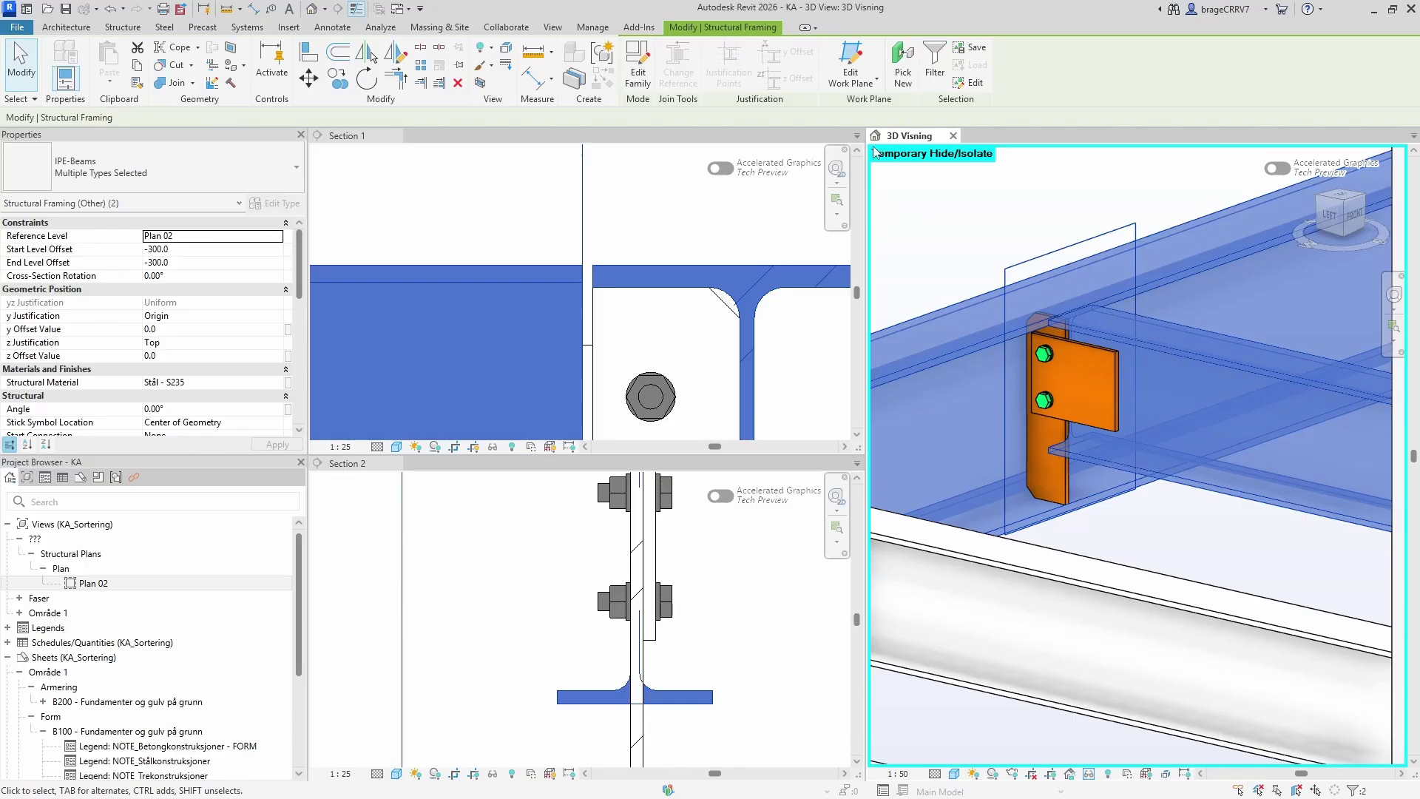
pyautogui.click(164, 27)
pyautogui.click(70, 72)
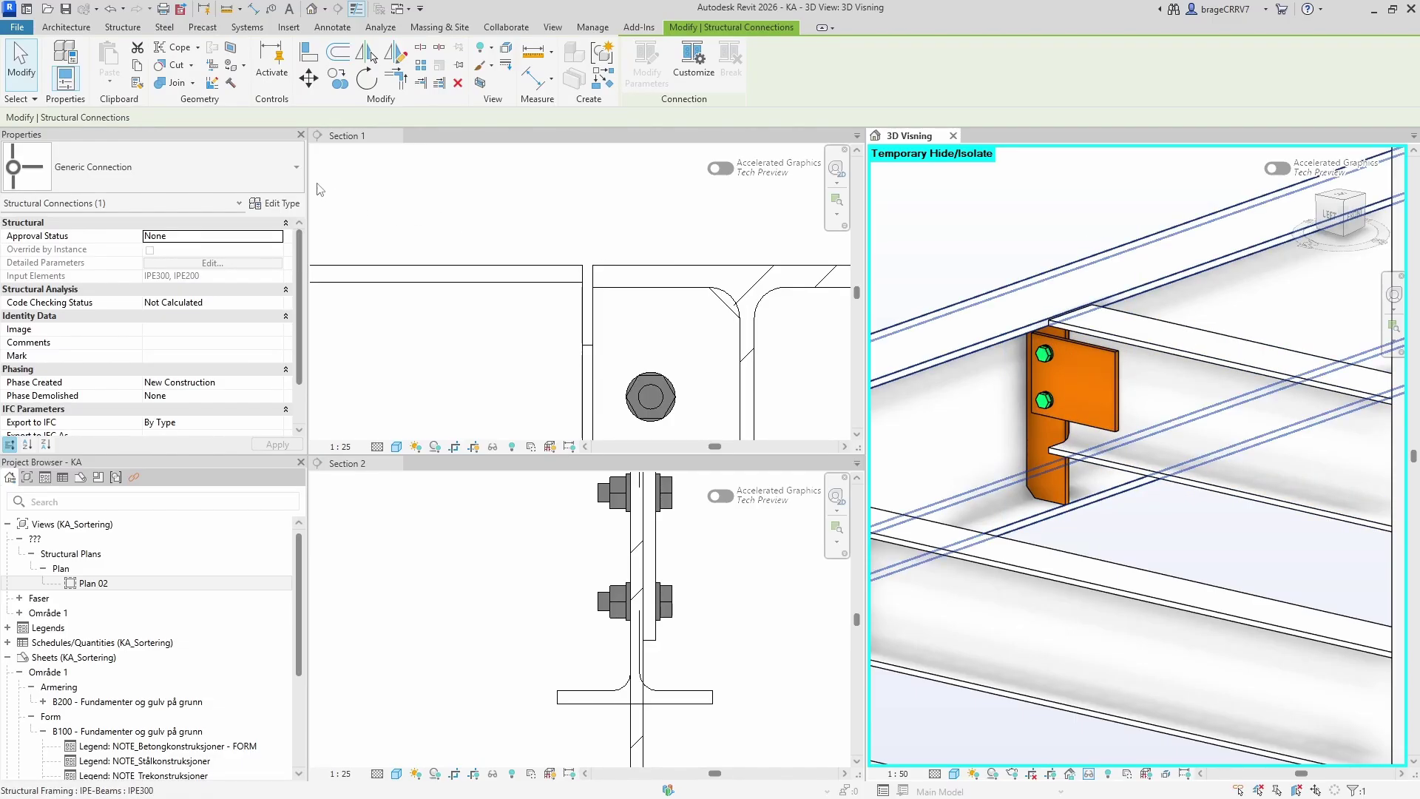
# - Customize the generic connection as a custom connection named BB 1 - IPE200-IPE300
pyautogui.click(694, 73)
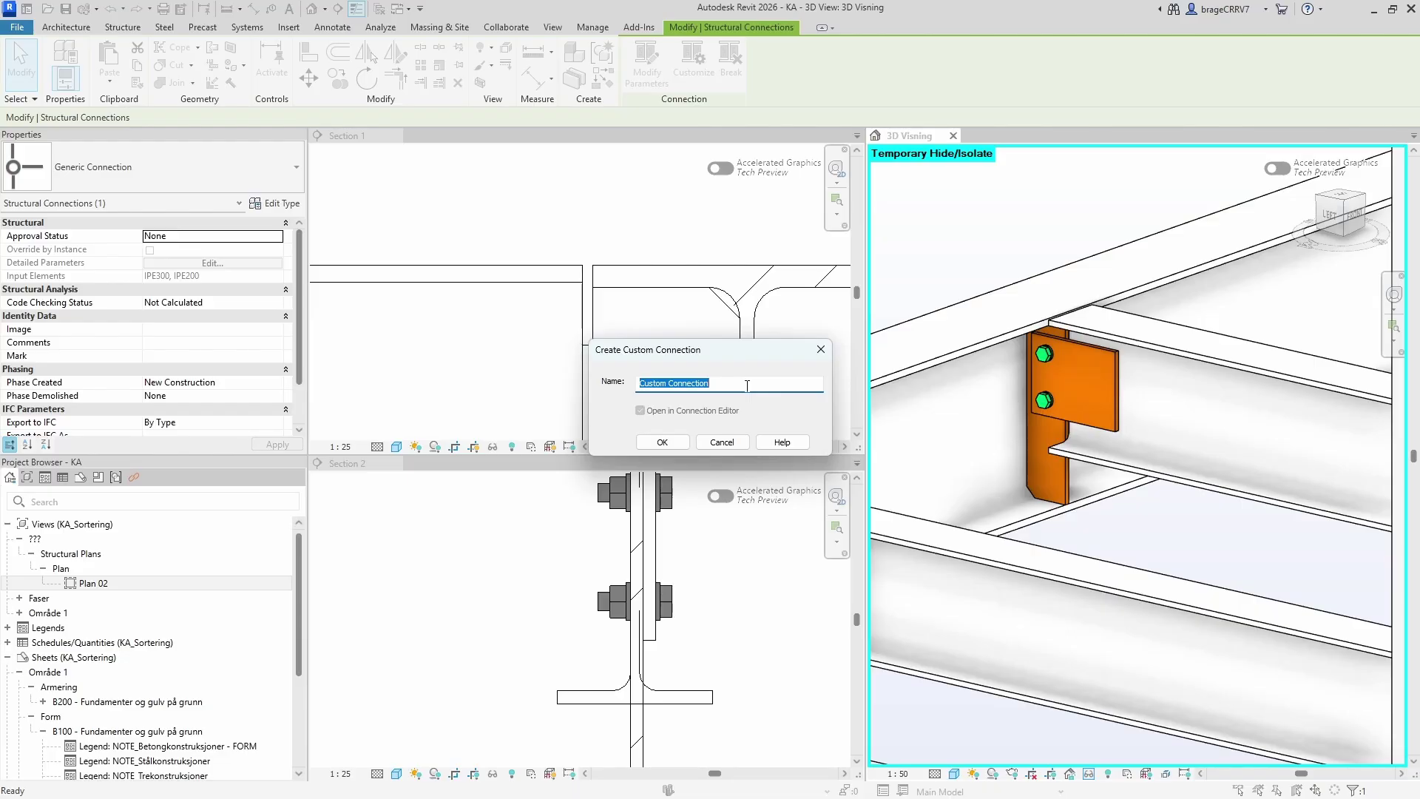
pyautogui.press('capslock')
pyautogui.write('BB 1 - IPE200-IPE300')
pyautogui.click(664, 442)
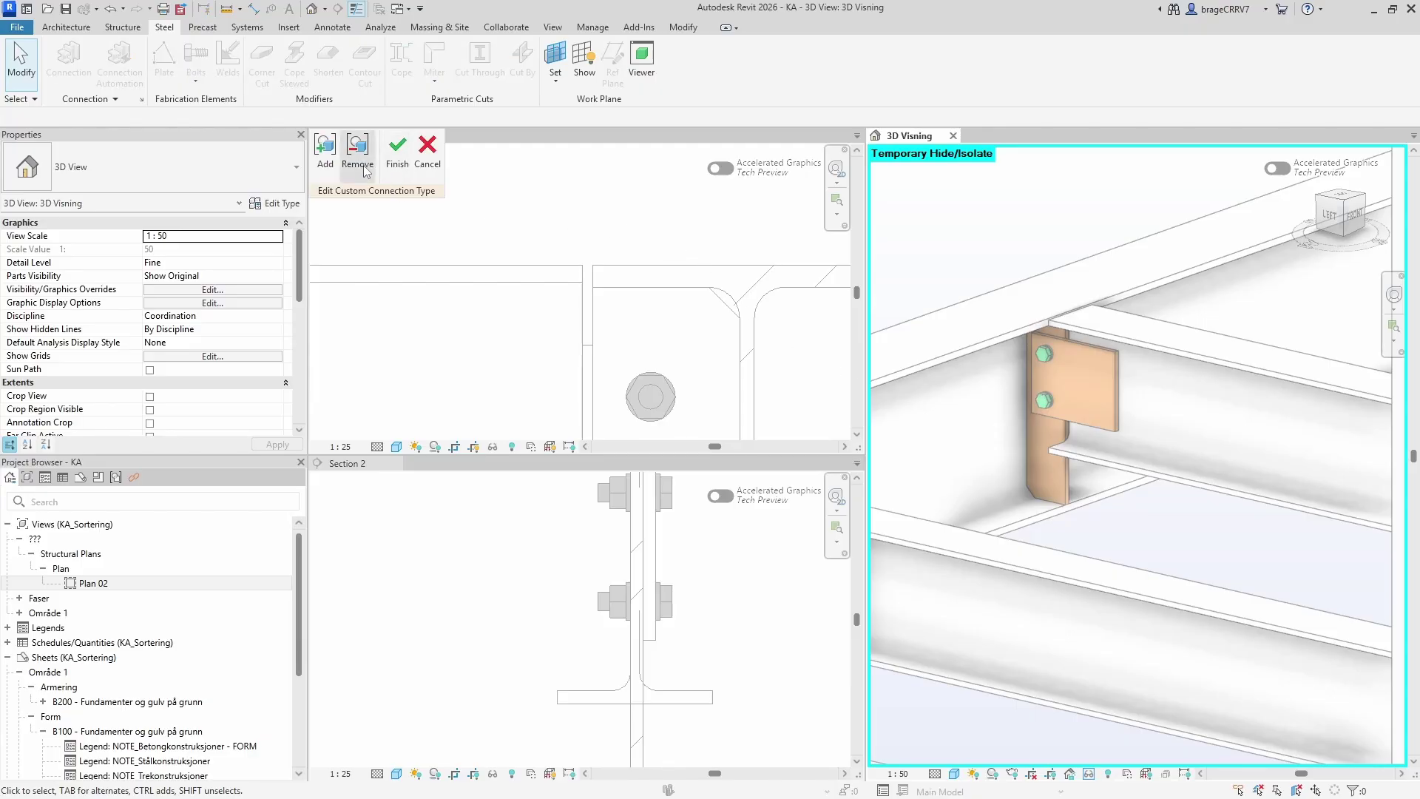
# - Add the plates and bolts at the joint to the custom connection and finish editing the connection type
pyautogui.click(326, 155)
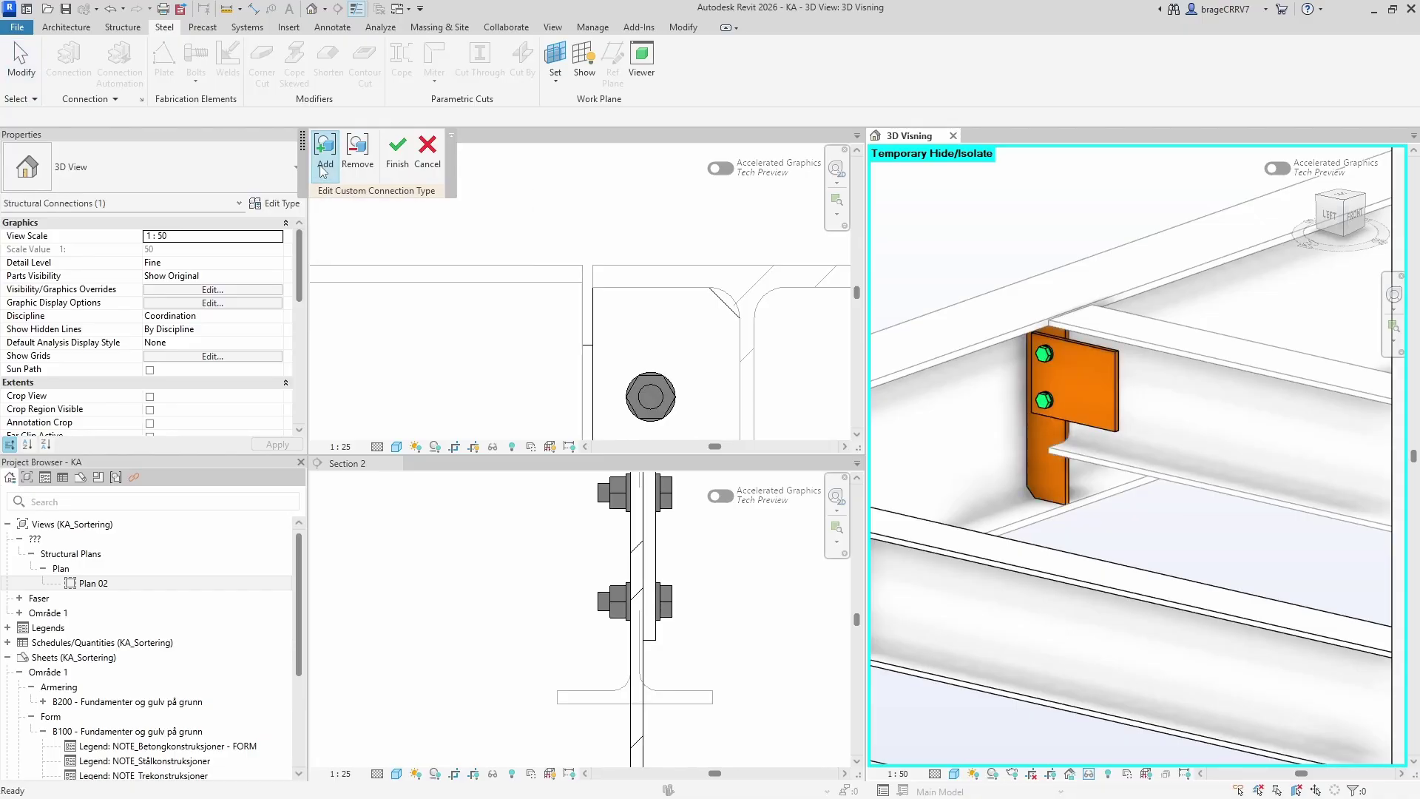
pyautogui.moveTo(948, 244); pyautogui.dragTo(1182, 511)
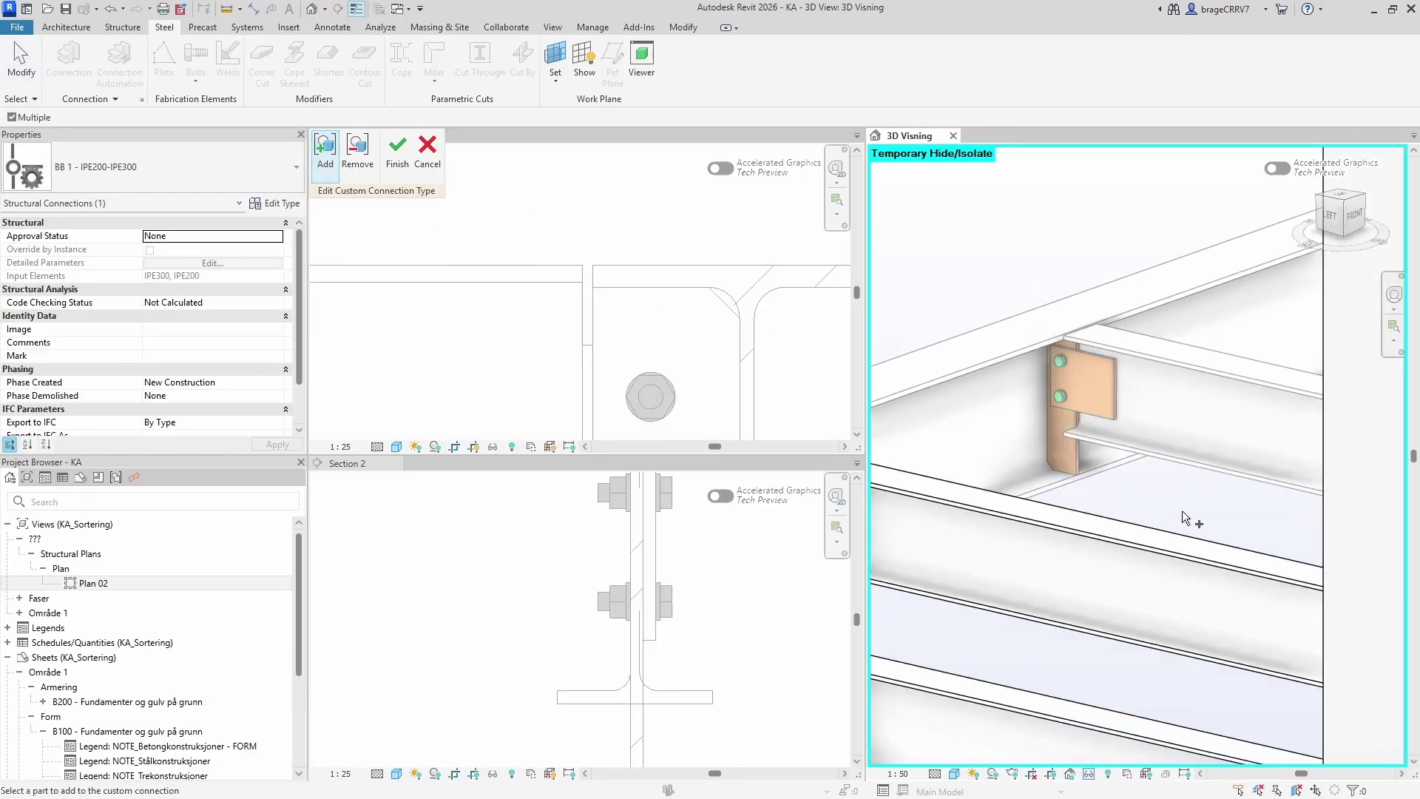
pyautogui.click(347, 175)
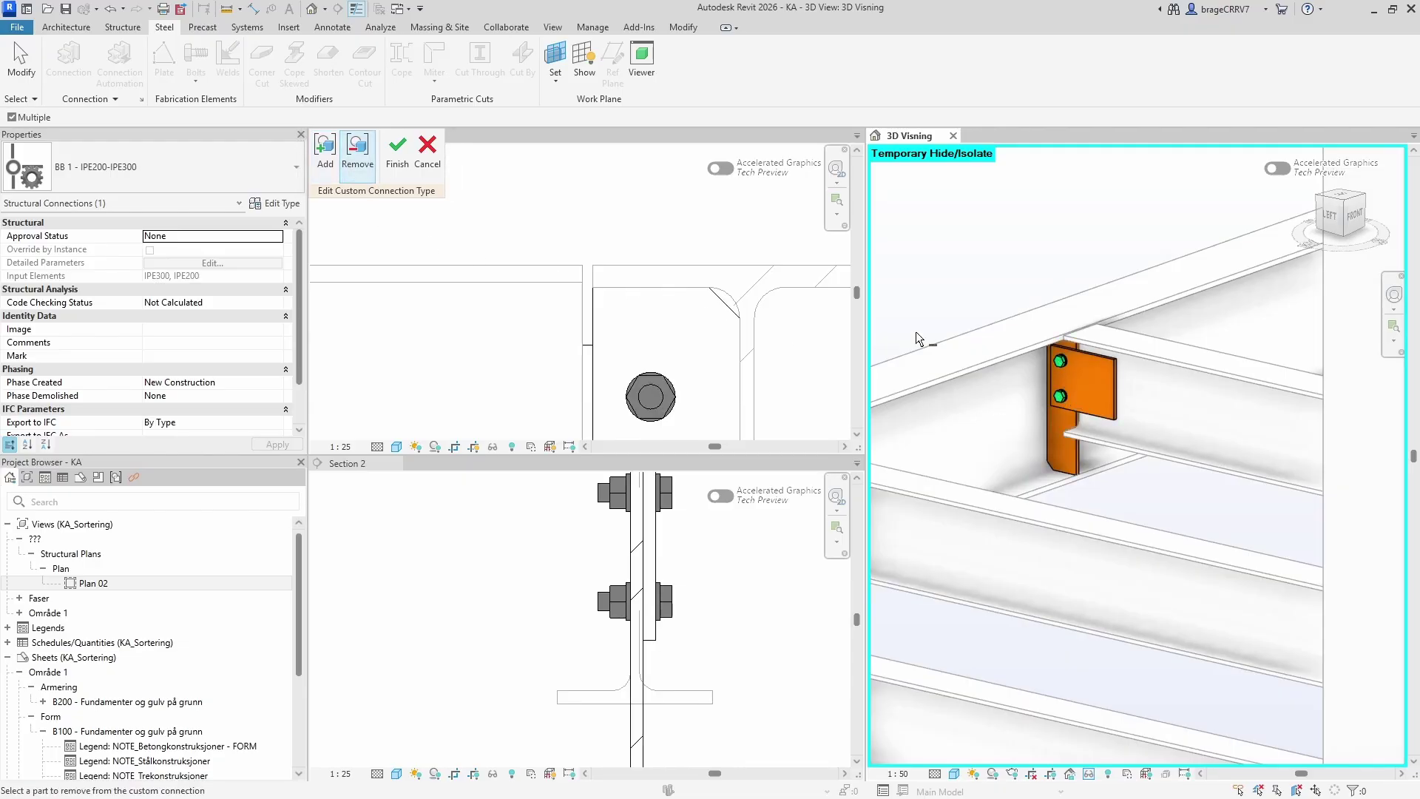
pyautogui.click(398, 152)
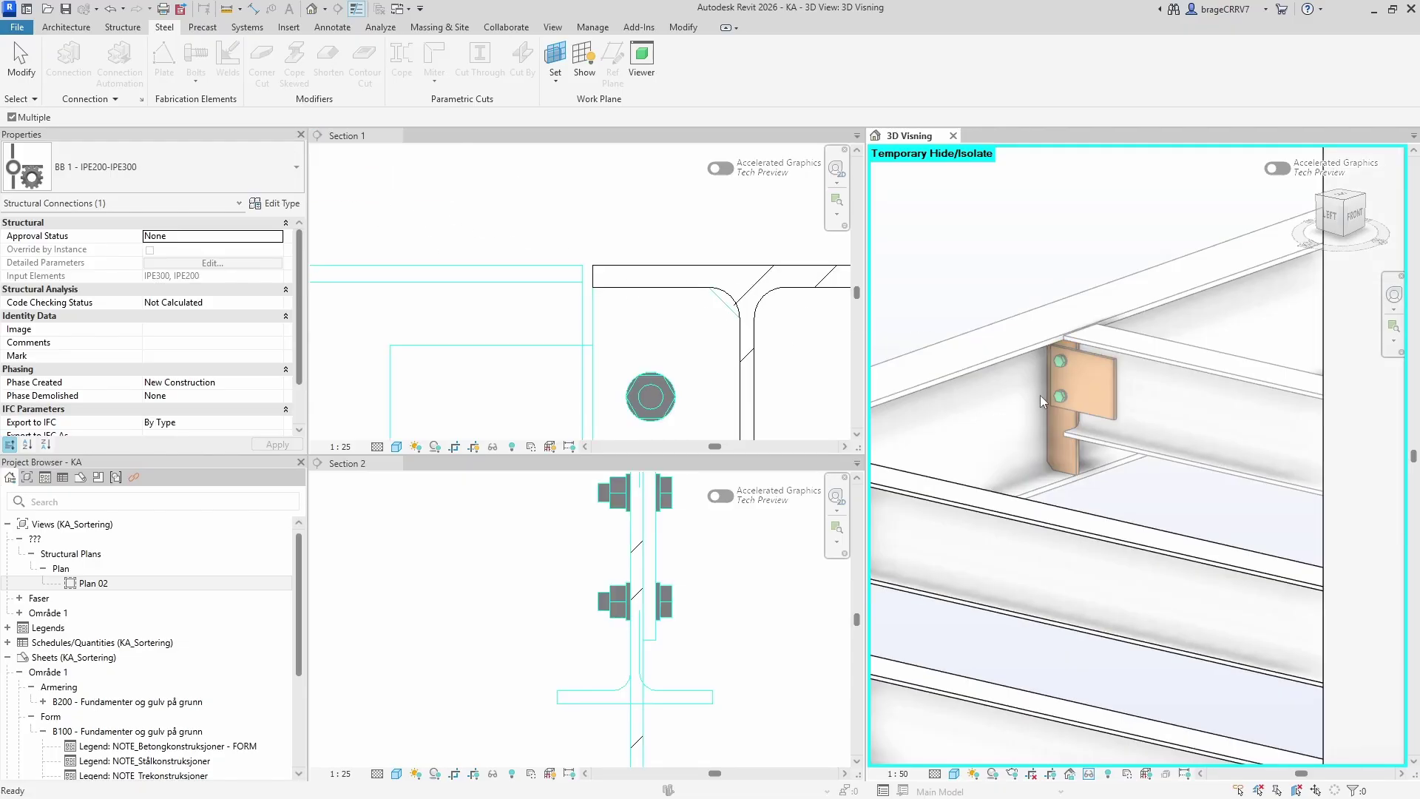
# - Try swapping the order of the connected beams in the BB 1 - IPE200-IPE300 connection and restore the original order
pyautogui.scroll(-2, 1028, 382)
pyautogui.click(1025, 346)
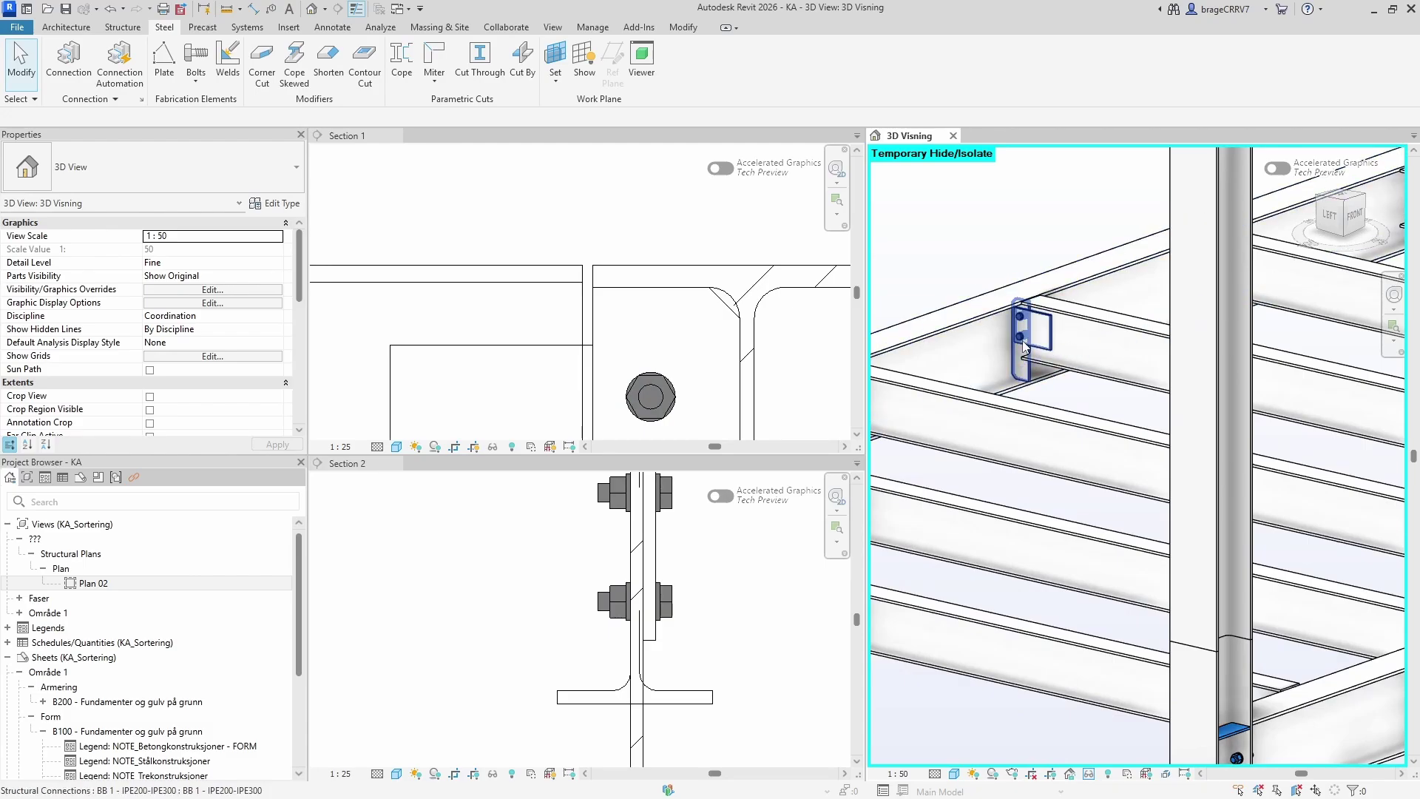
pyautogui.keyDown('shift'); pyautogui.moveTo(1024, 347); pyautogui.dragTo(1206, 366, button='middle'); pyautogui.keyUp('shift')
pyautogui.keyDown('shift'); pyautogui.moveTo(1094, 346); pyautogui.dragTo(1008, 371, button='middle'); pyautogui.keyUp('shift')
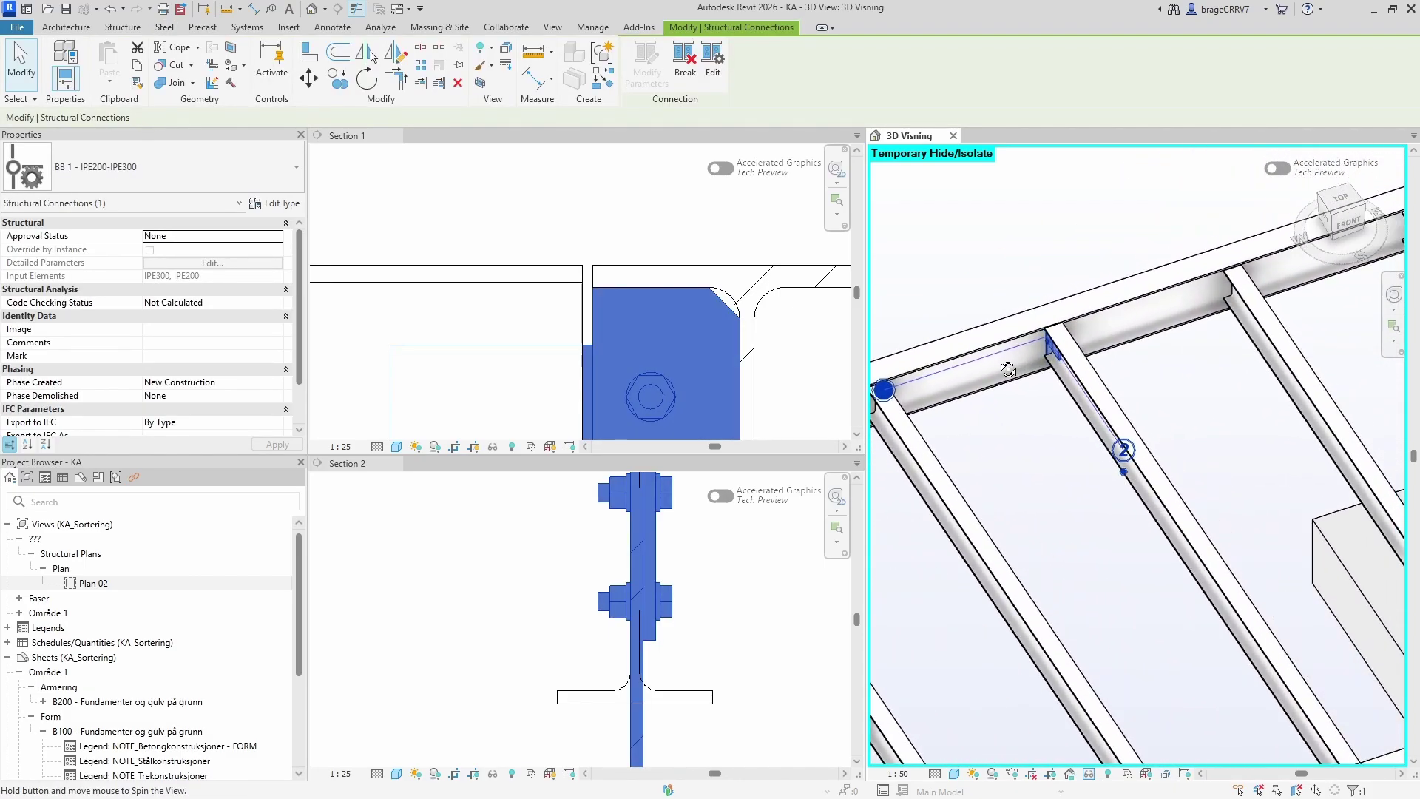
pyautogui.click(1118, 474)
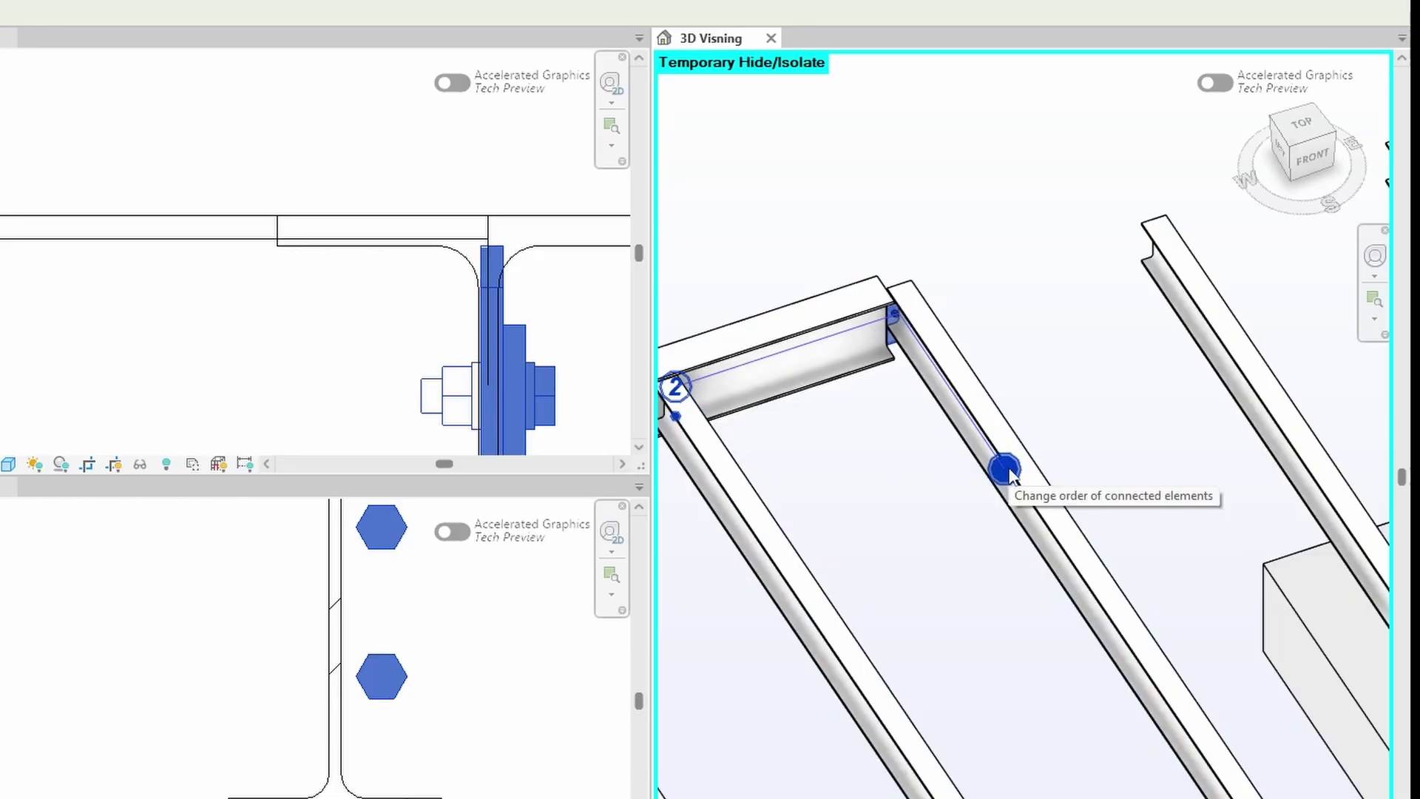
pyautogui.click(676, 386)
pyautogui.click(758, 256)
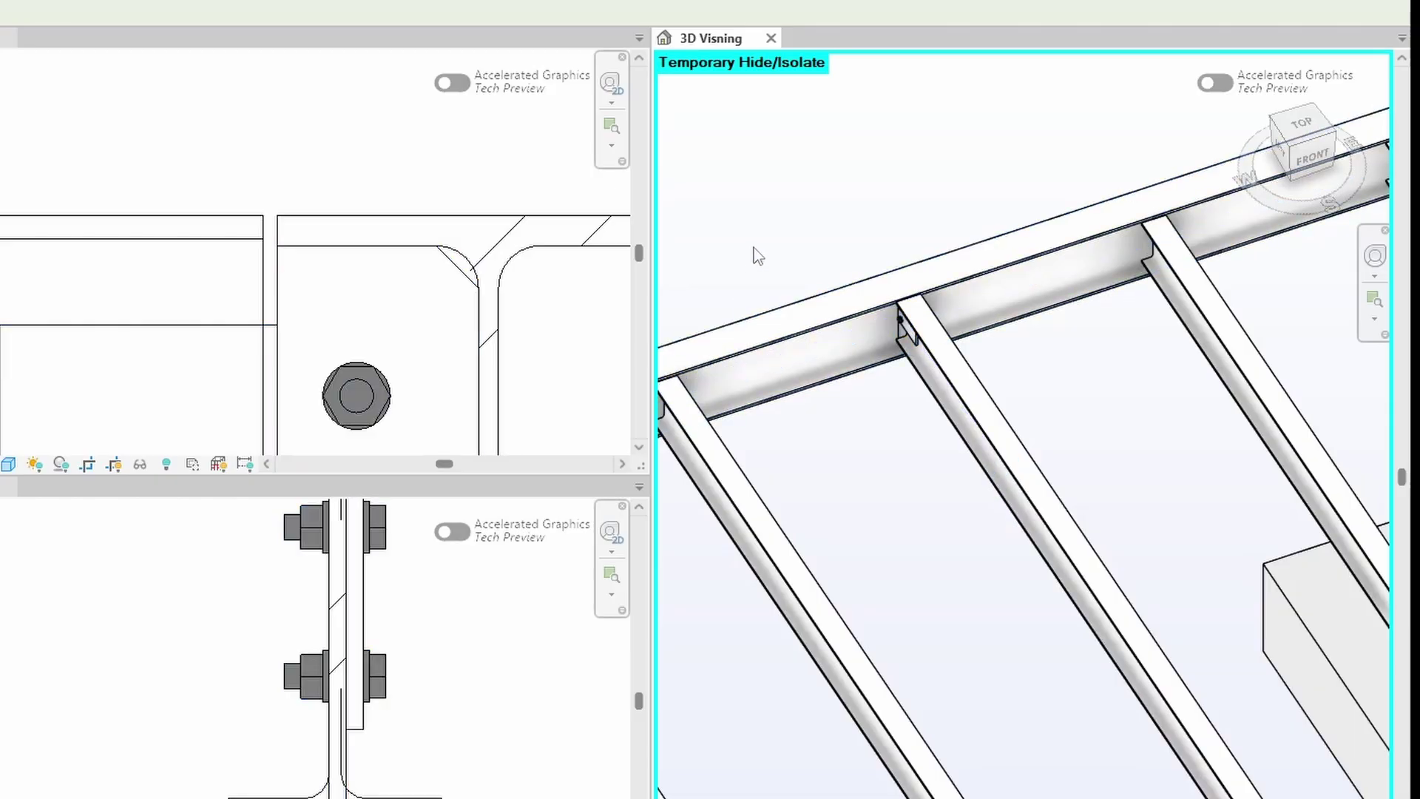
pyautogui.keyDown('shift'); pyautogui.moveTo(878, 510); pyautogui.dragTo(934, 449, button='middle'); pyautogui.keyUp('shift')
pyautogui.scroll(3, 924, 362)
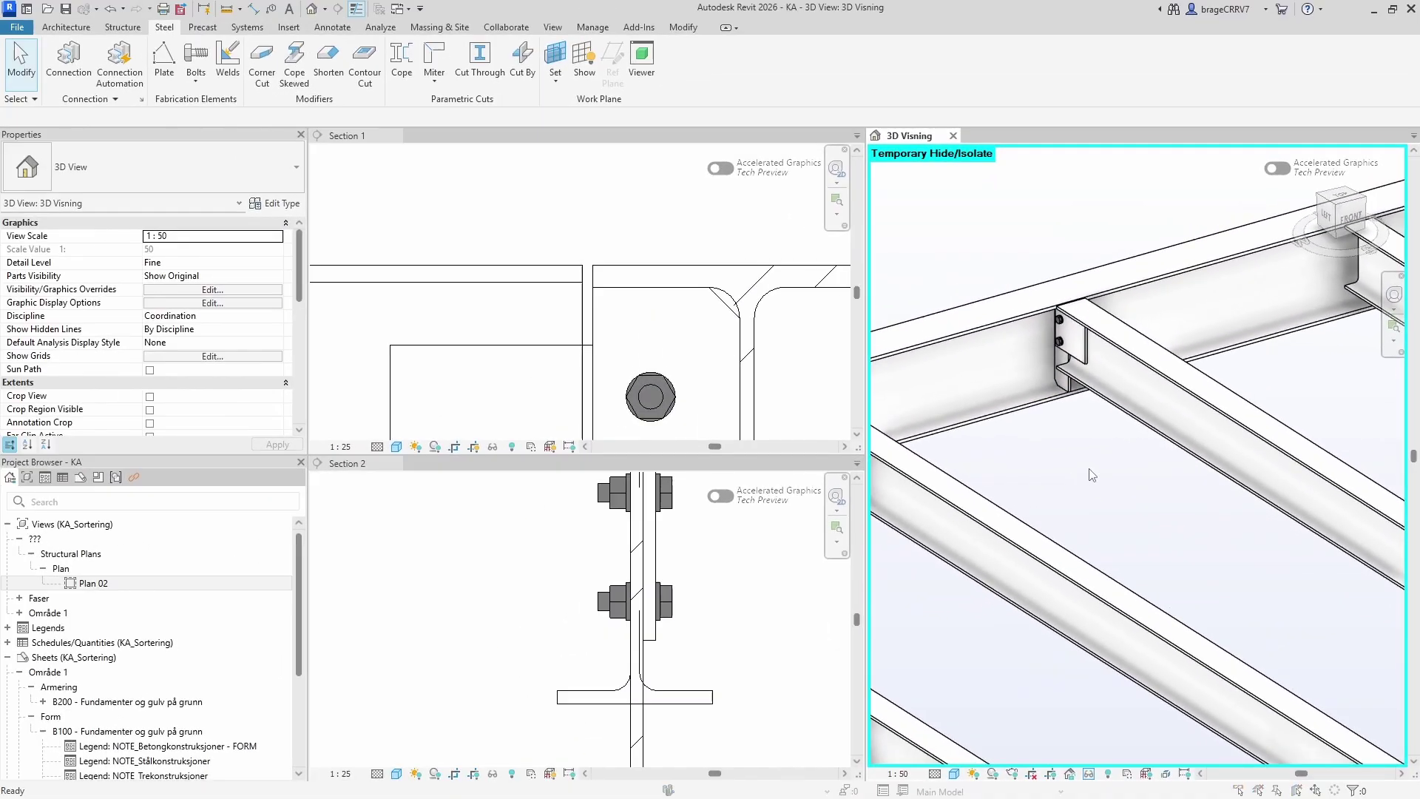
# - Duplicate the BS 1 view filter of the 3D view and rename the copy BB 1
pyautogui.press('v')
pyautogui.press('v')
pyautogui.click(1021, 295)
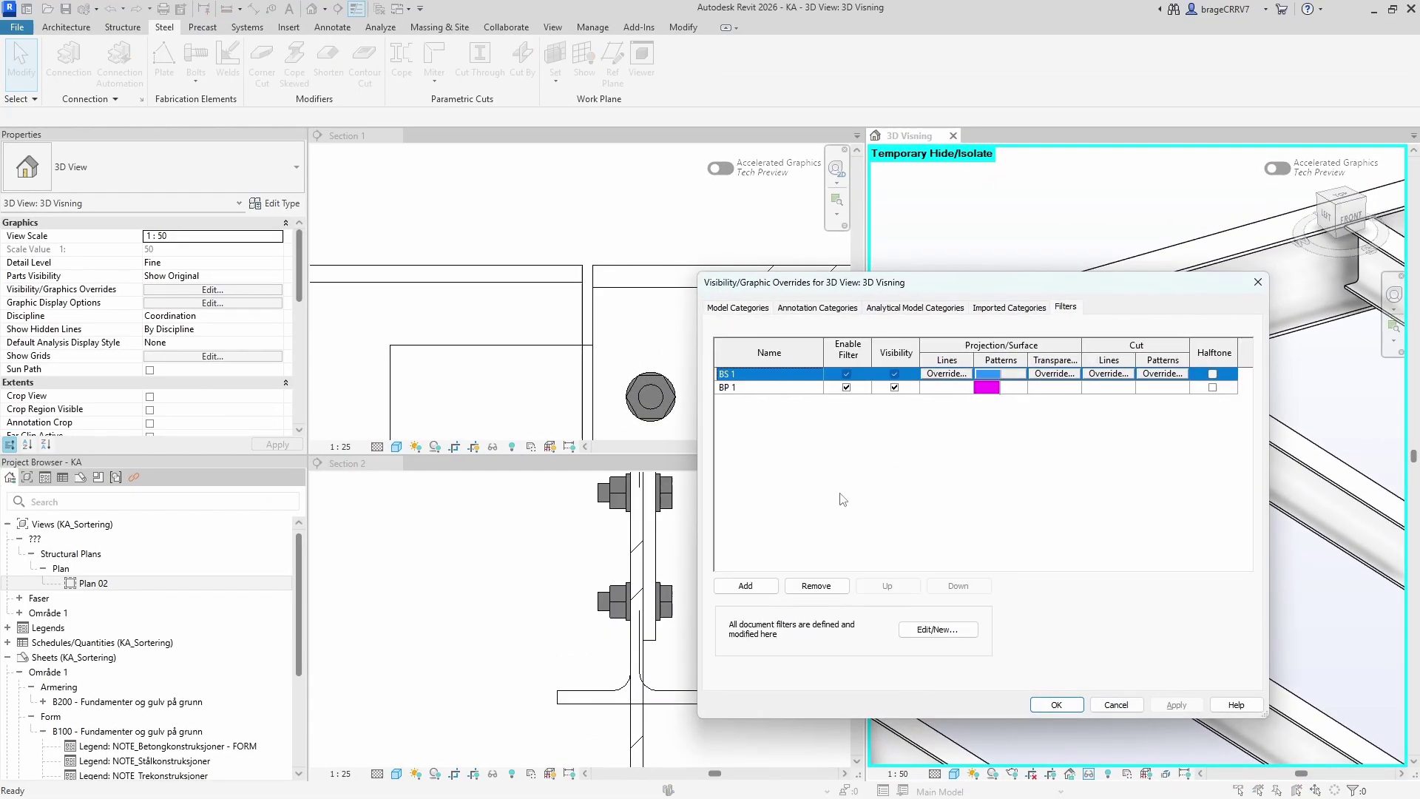
pyautogui.click(910, 631)
pyautogui.click(623, 611)
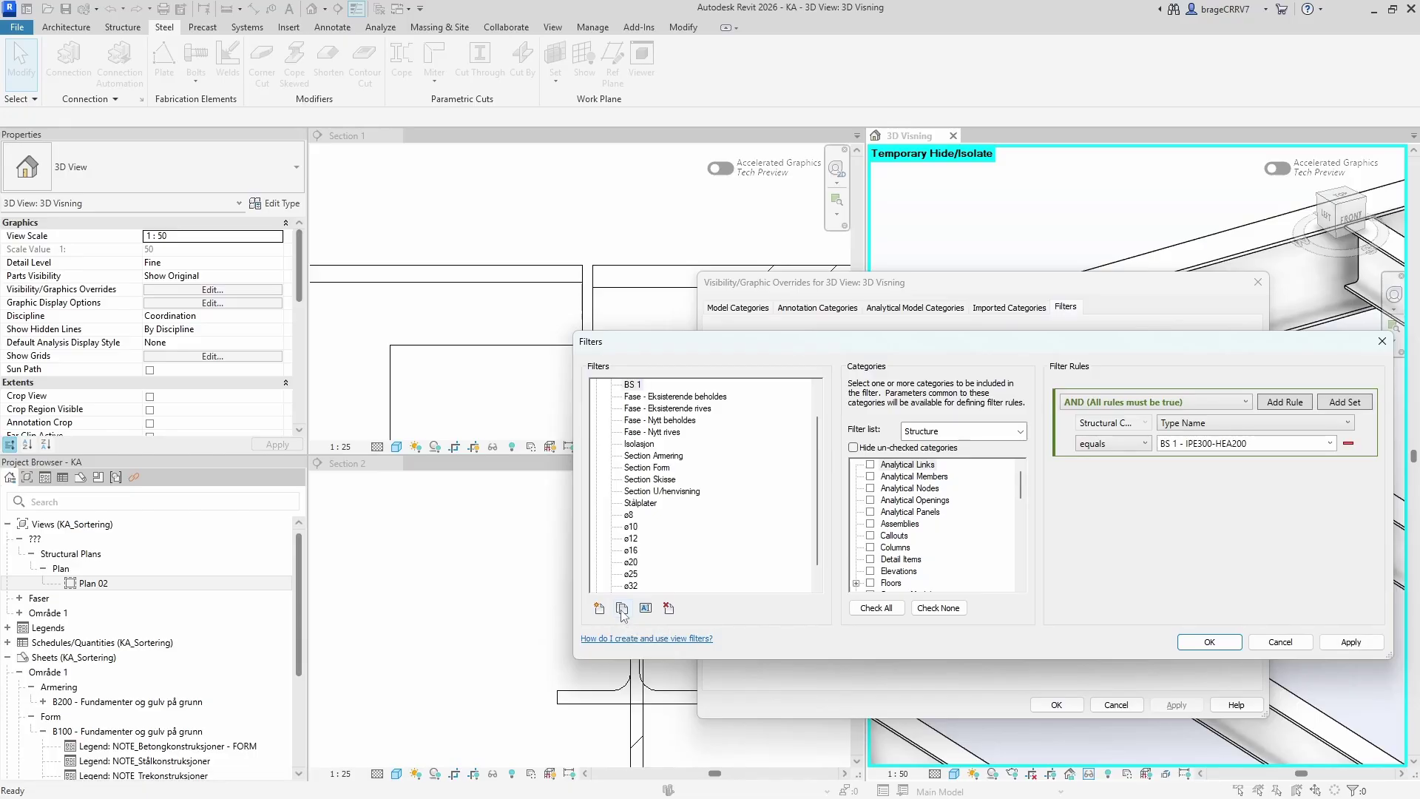
pyautogui.click(646, 608)
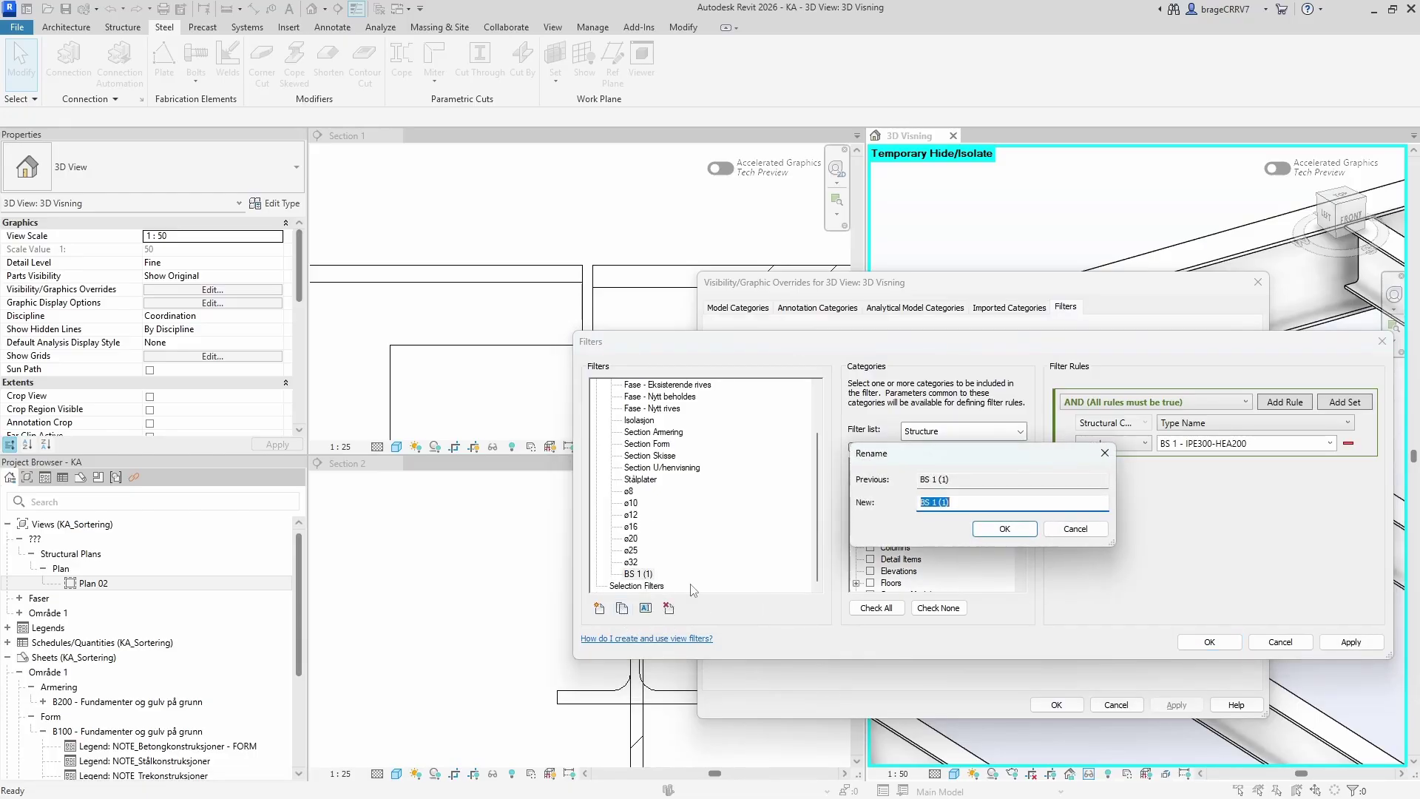
pyautogui.press('BackSpace')
pyautogui.press('capslock')
pyautogui.write('b')
pyautogui.click(999, 530)
# - Set the BB 1 filter rule so the type name equals BB 1 - IPE200-IPE300 and confirm the filters
pyautogui.click(1330, 443)
pyautogui.click(1274, 476)
pyautogui.click(1209, 642)
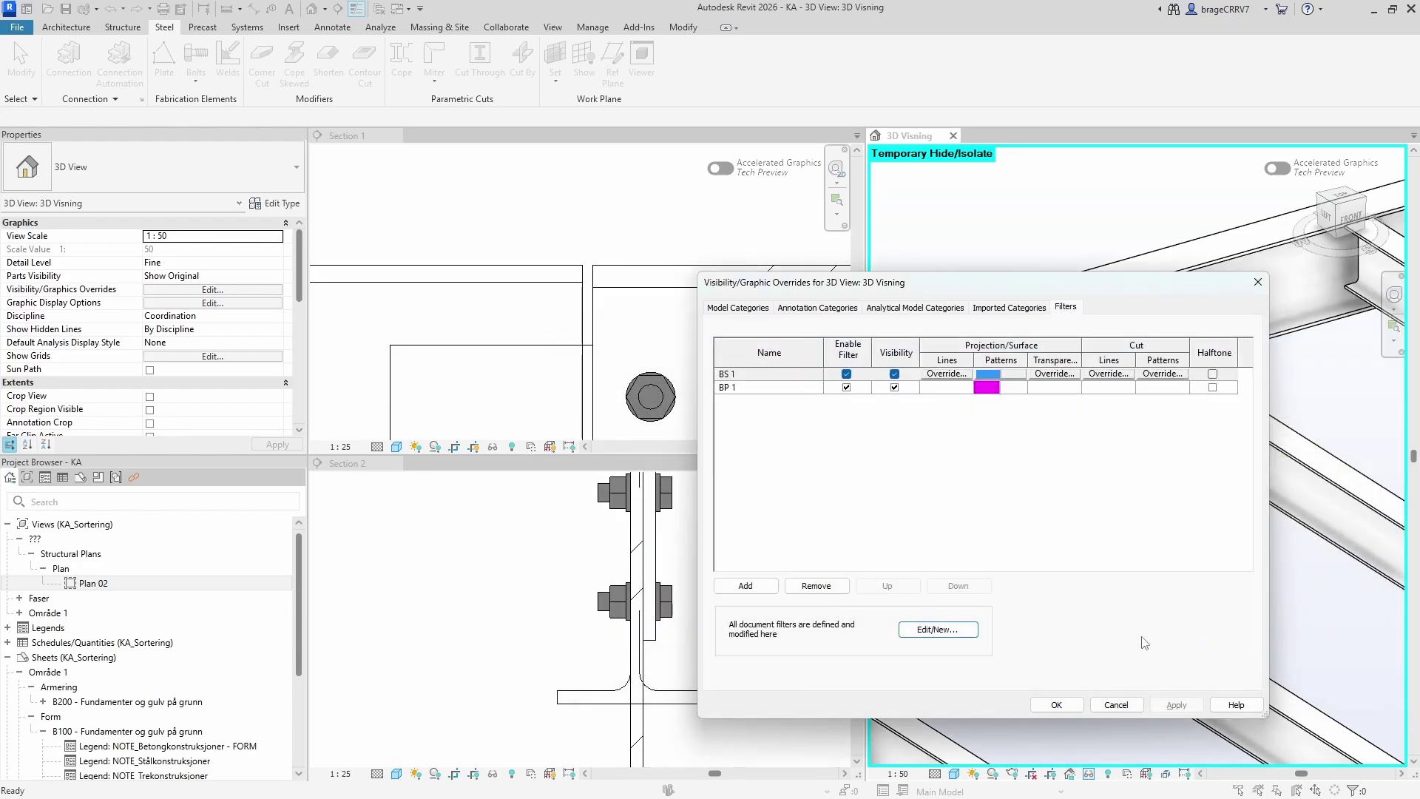
# - Add the BB 1 filter to the 3D view's filter overrides
pyautogui.click(746, 585)
pyautogui.click(925, 441)
pyautogui.click(920, 606)
# - Override the BB 1 filter's surface foreground pattern with a solid fill in light cyan, RGB 128-255-255, and apply it to the view
pyautogui.click(992, 387)
pyautogui.click(1029, 456)
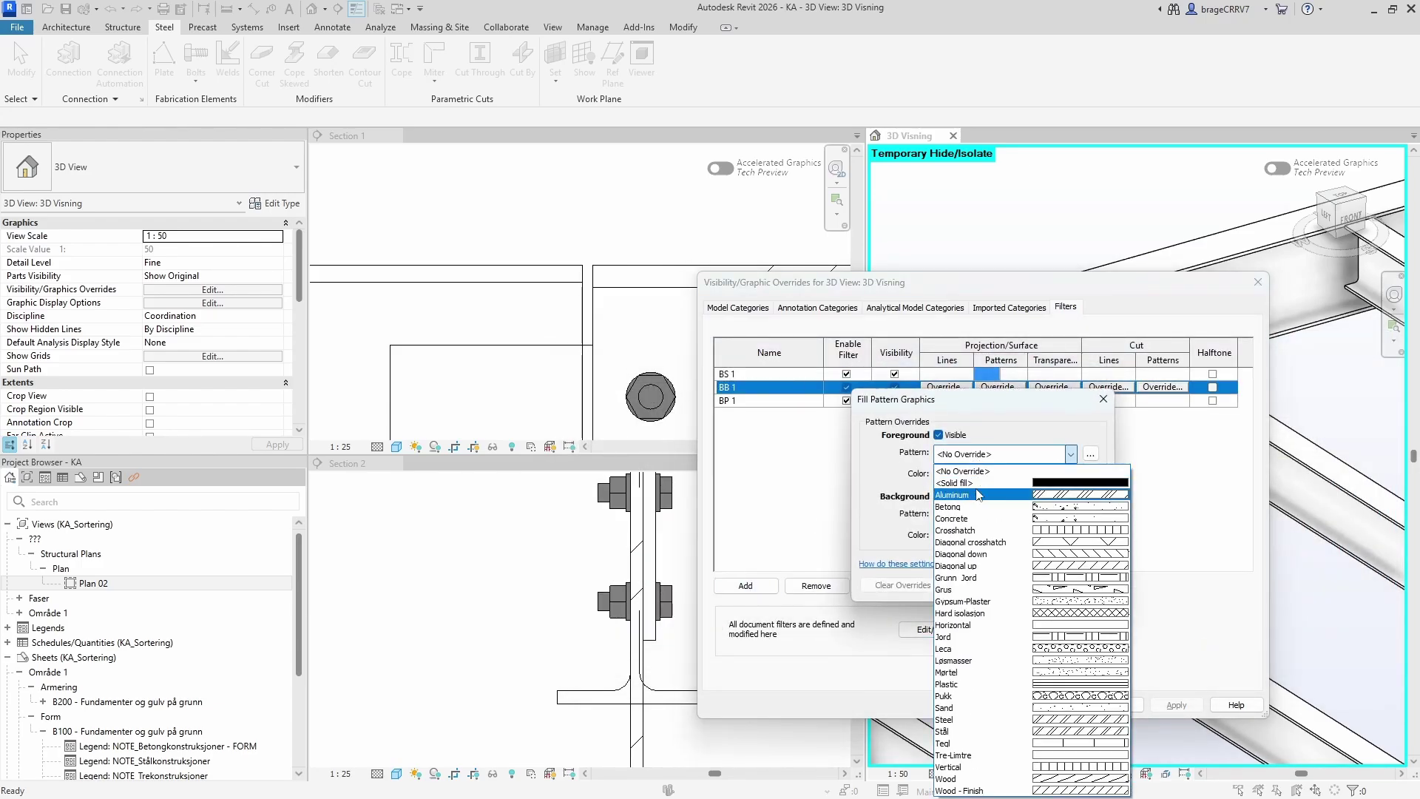
pyautogui.click(977, 474)
pyautogui.click(976, 477)
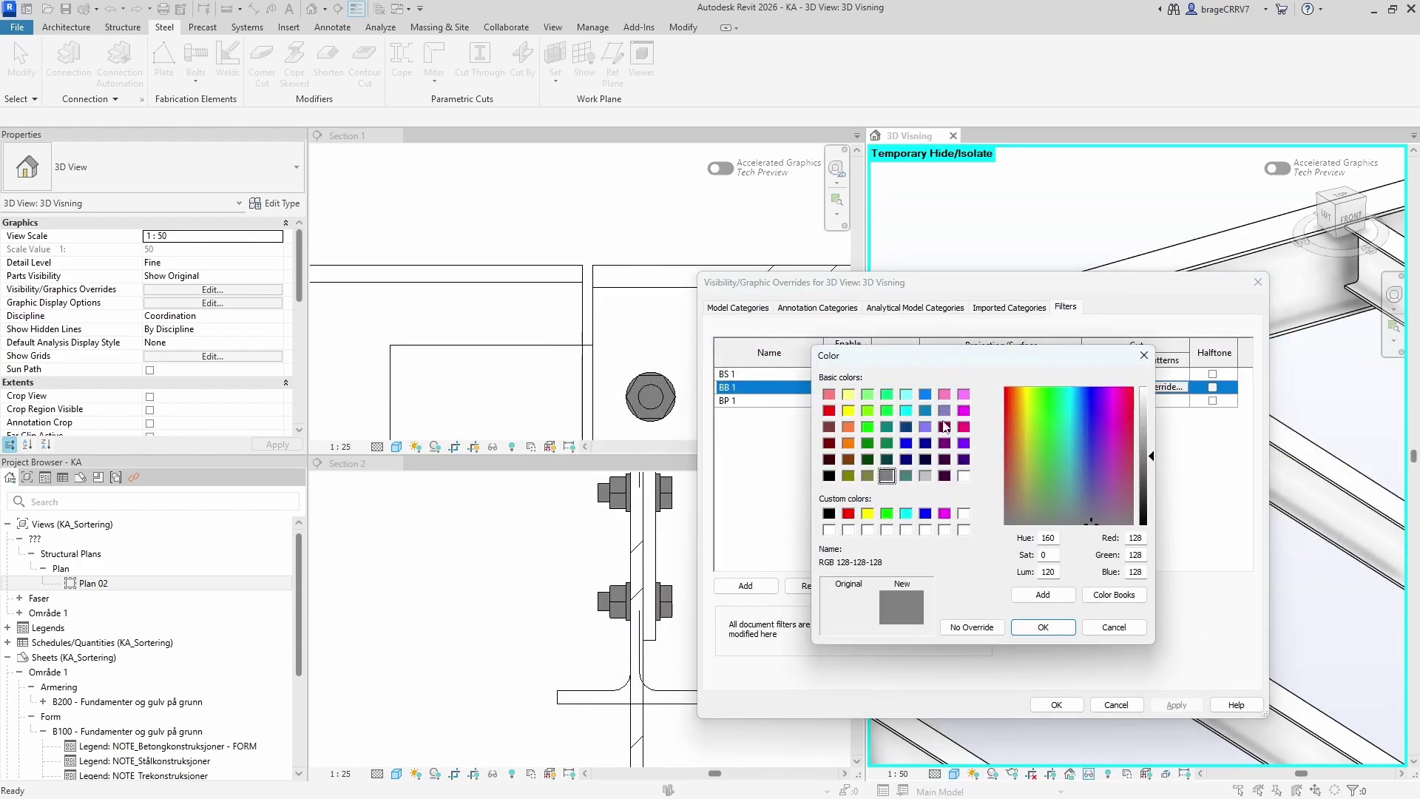
pyautogui.click(905, 393)
pyautogui.click(1043, 627)
pyautogui.click(1013, 578)
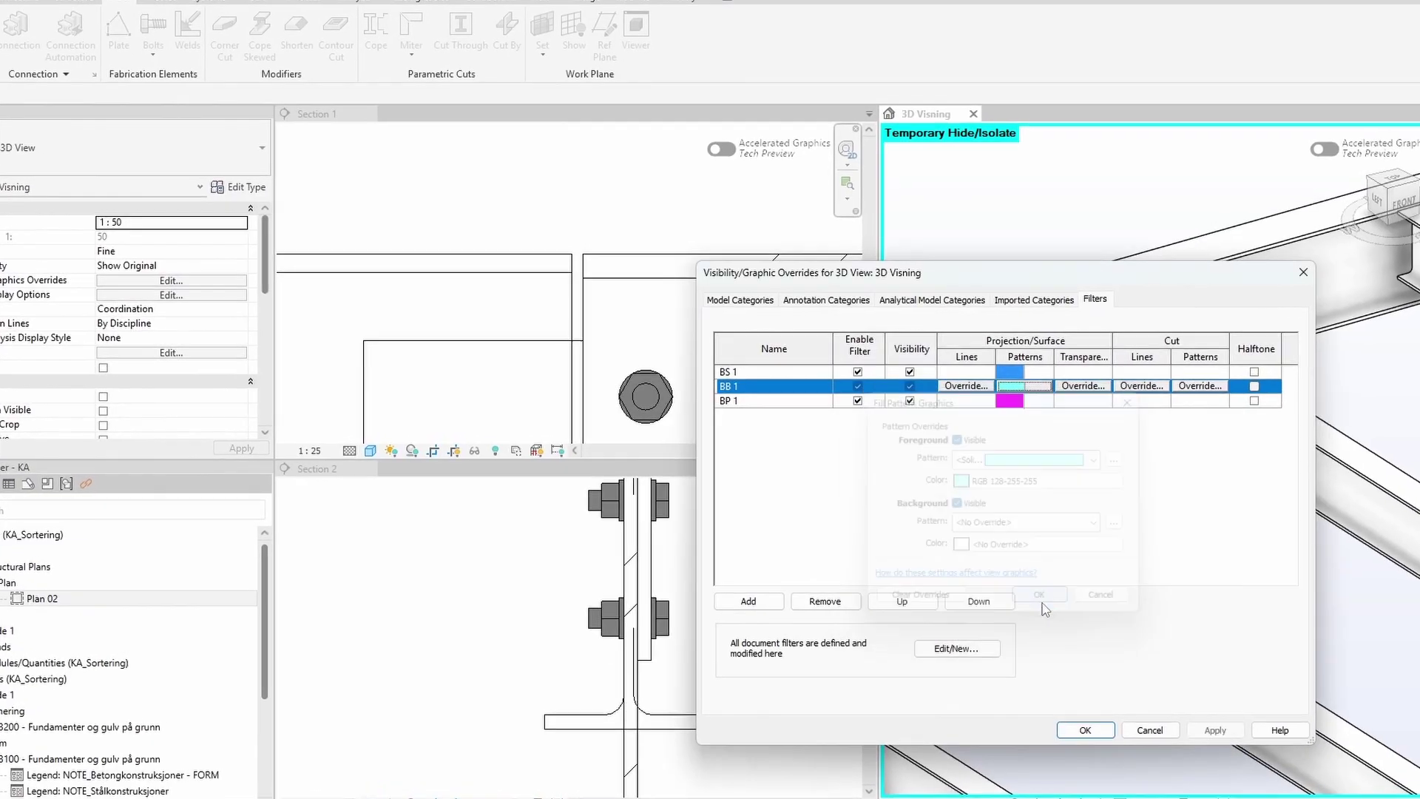
pyautogui.click(1085, 730)
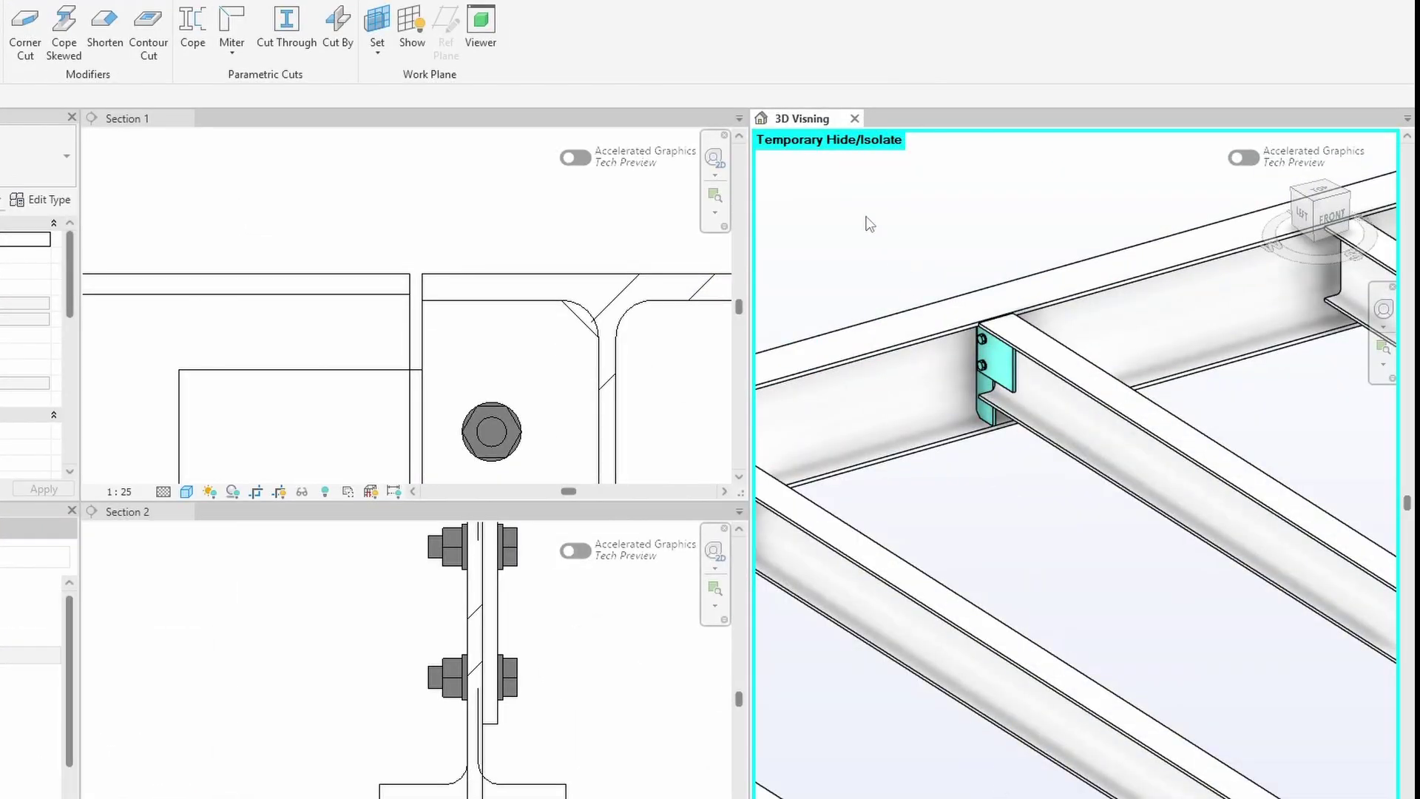
# - Open the BB 1 - IPE200-IPE300 connection for editing, start adding parts to it, and cancel the edit
pyautogui.click(980, 371)
pyautogui.moveTo(1002, 498)
pyautogui.keyDown('shift'); pyautogui.mouseDown(button='middle')
pyautogui.moveTo(1012, 494)
pyautogui.moveTo(1005, 508)
pyautogui.mouseUp(button='middle'); pyautogui.keyUp('shift')
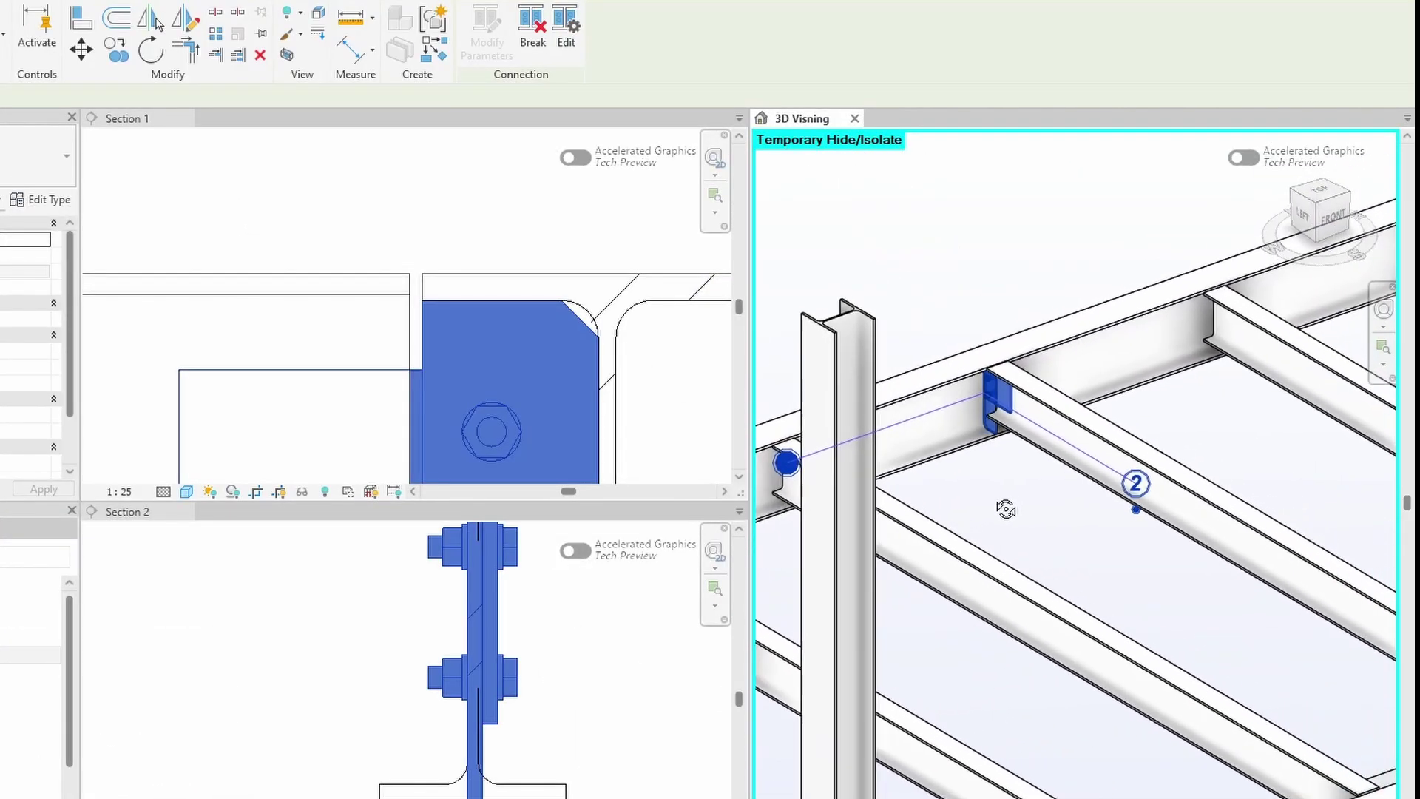
pyautogui.click(566, 37)
pyautogui.scroll(2, 930, 433)
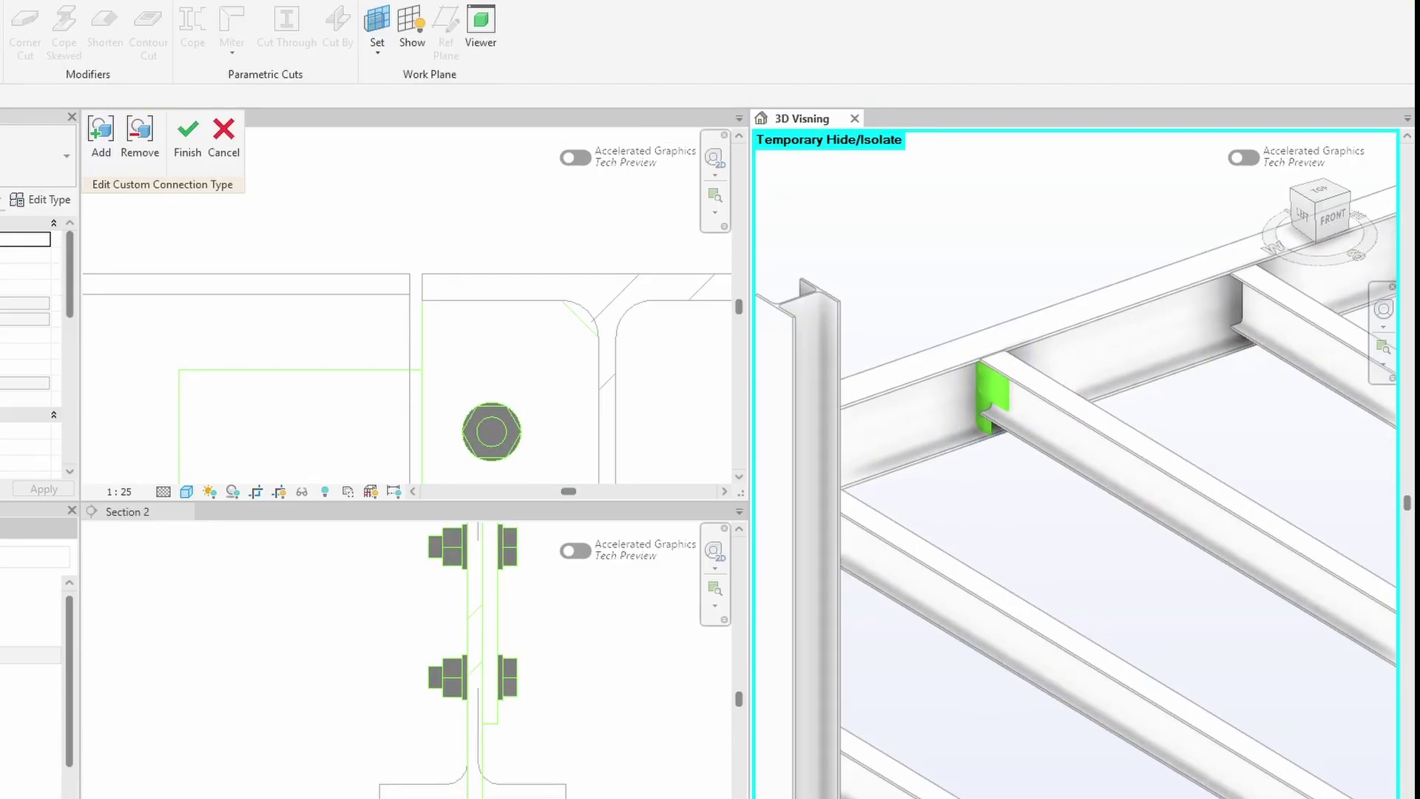
pyautogui.keyDown('shift'); pyautogui.moveTo(1029, 473); pyautogui.dragTo(1094, 476, button='middle'); pyautogui.keyUp('shift')
pyautogui.scroll(2, 1036, 472)
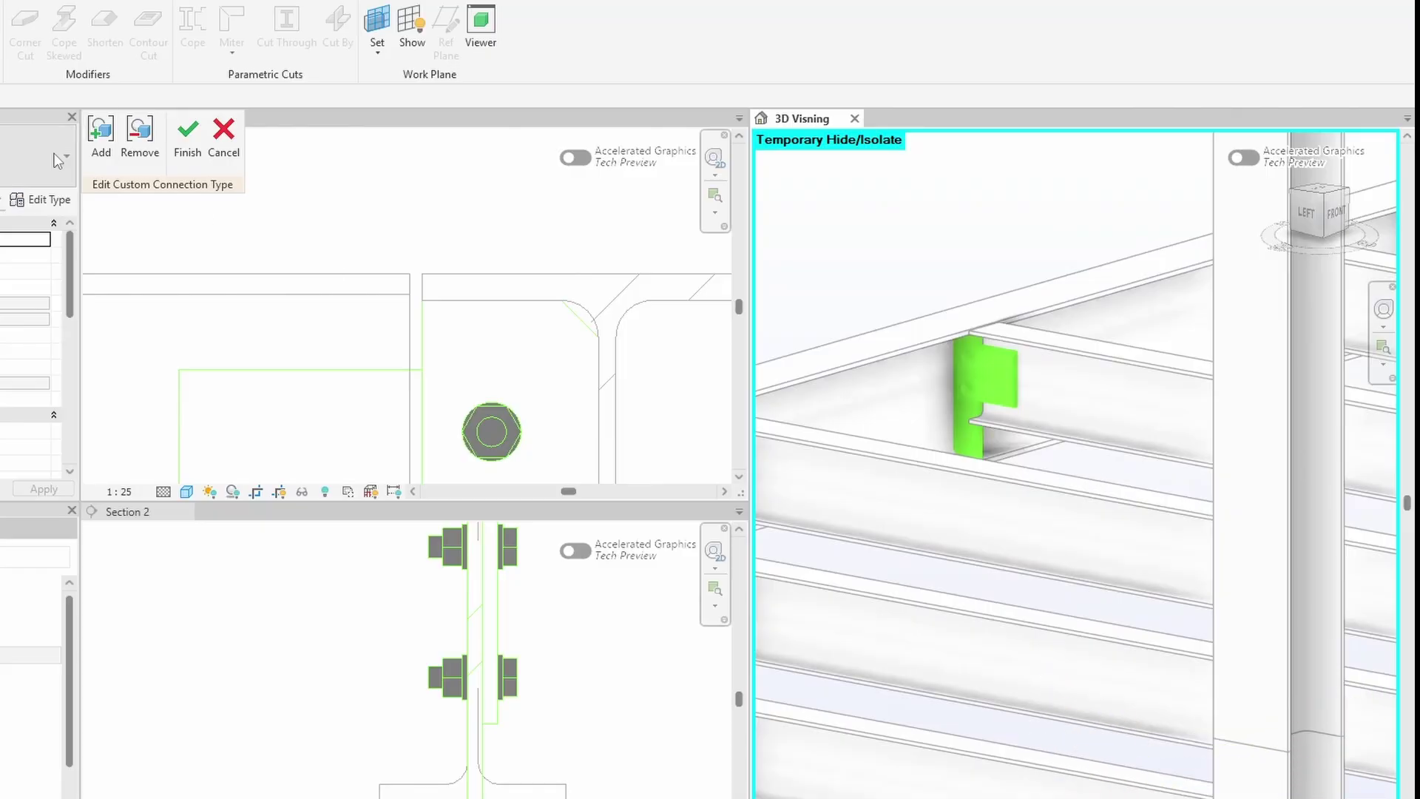
pyautogui.click(101, 135)
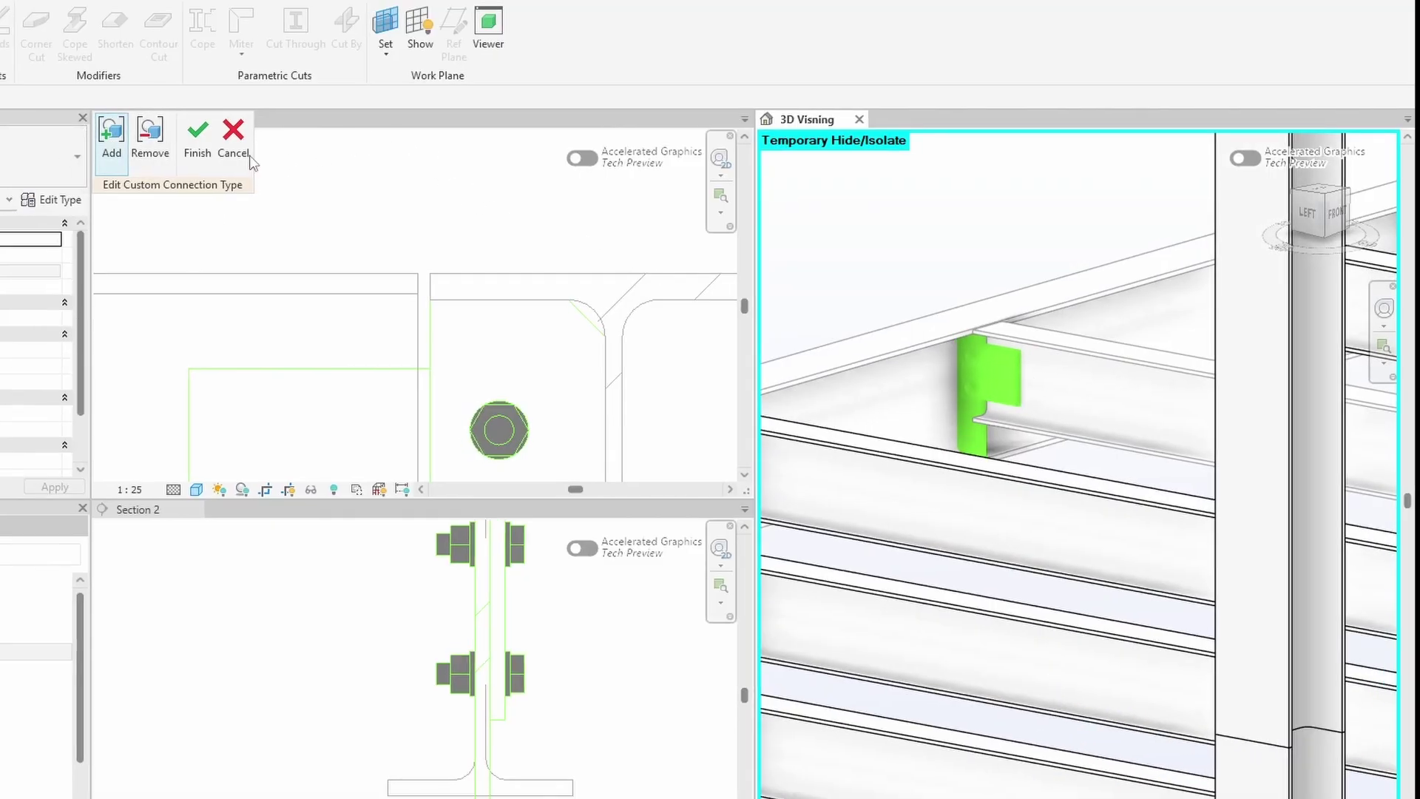
pyautogui.click(228, 147)
pyautogui.scroll(-1, 1029, 452)
pyautogui.keyDown('shift'); pyautogui.moveTo(1026, 452); pyautogui.dragTo(1035, 454, button='middle'); pyautogui.keyUp('shift')
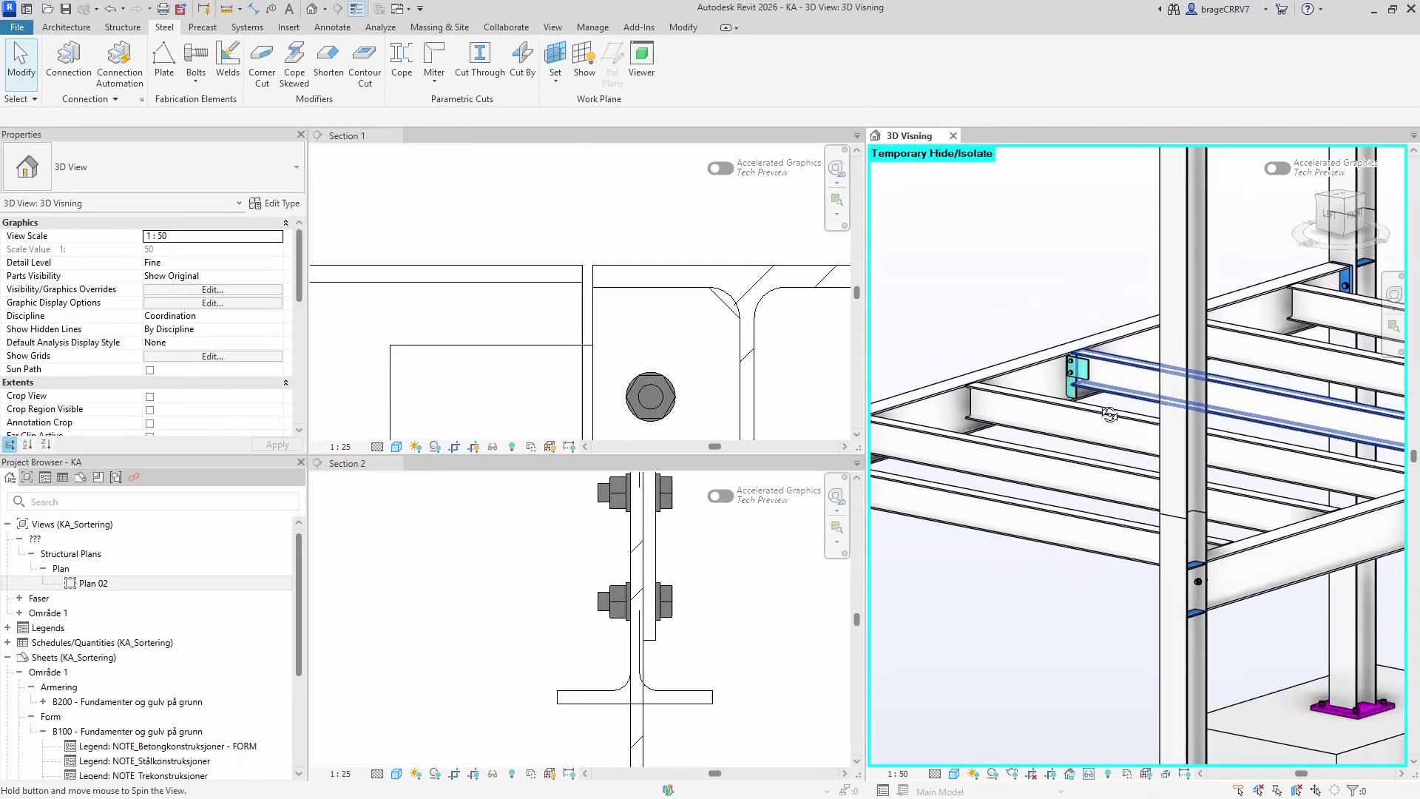
# - Connect the IPE200 beam beside the already connected one to the IPE300 girder with connection type BB 1 - IPE200-IPE300
pyautogui.keyDown('shift'); pyautogui.moveTo(1110, 415); pyautogui.dragTo(1015, 416, button='middle'); pyautogui.keyUp('shift')
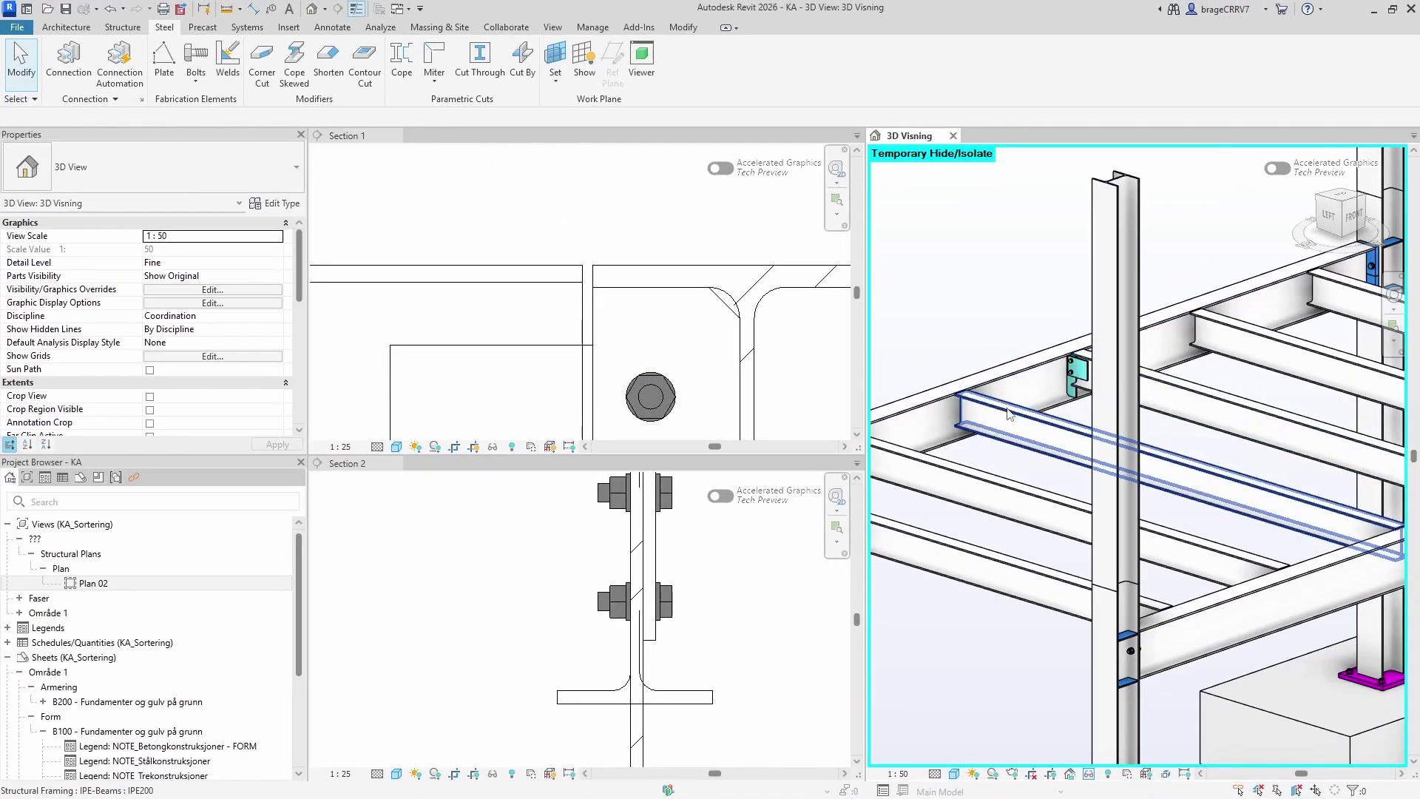
pyautogui.click(1013, 415)
pyautogui.keyDown('ctrl'); pyautogui.click(987, 371); pyautogui.keyUp('ctrl')
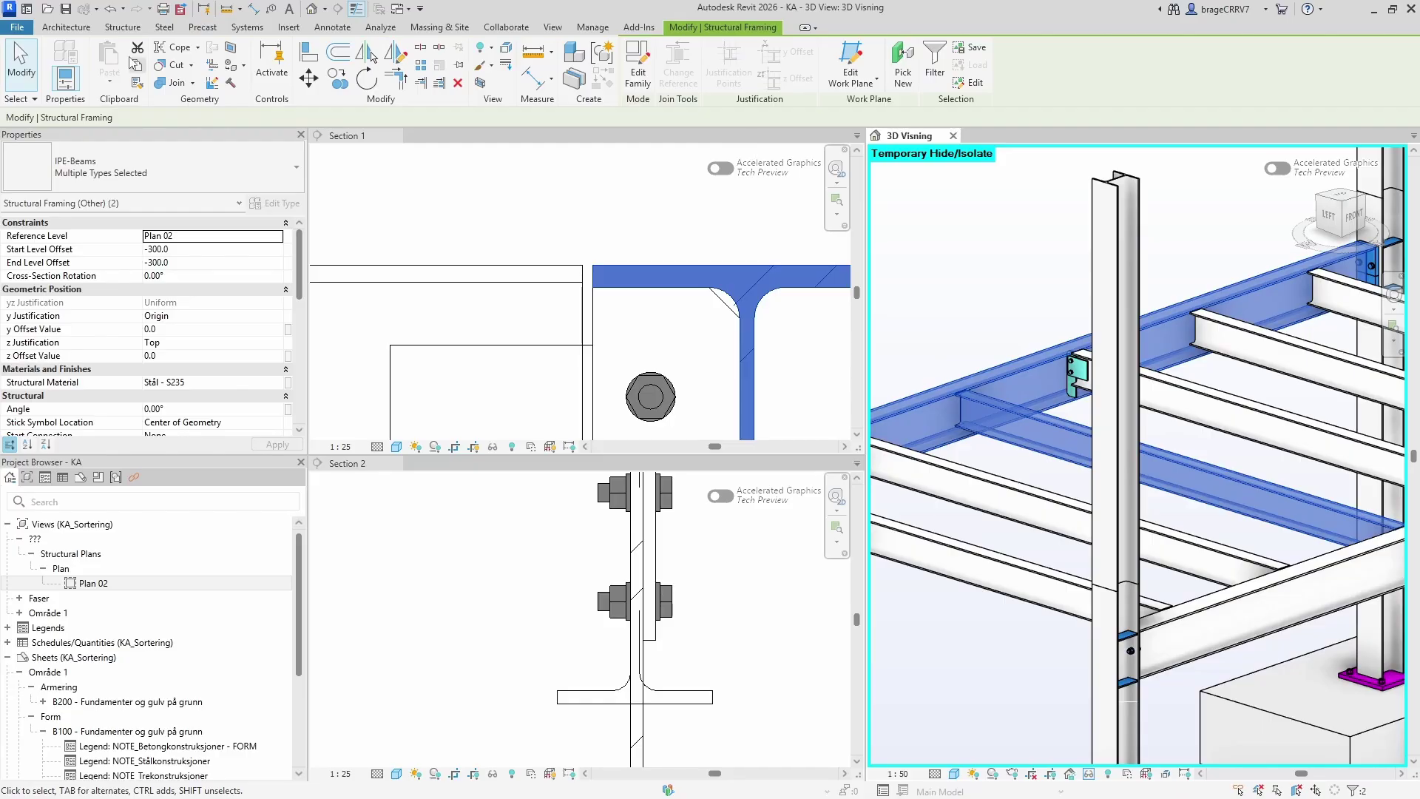
pyautogui.click(166, 30)
pyautogui.click(72, 64)
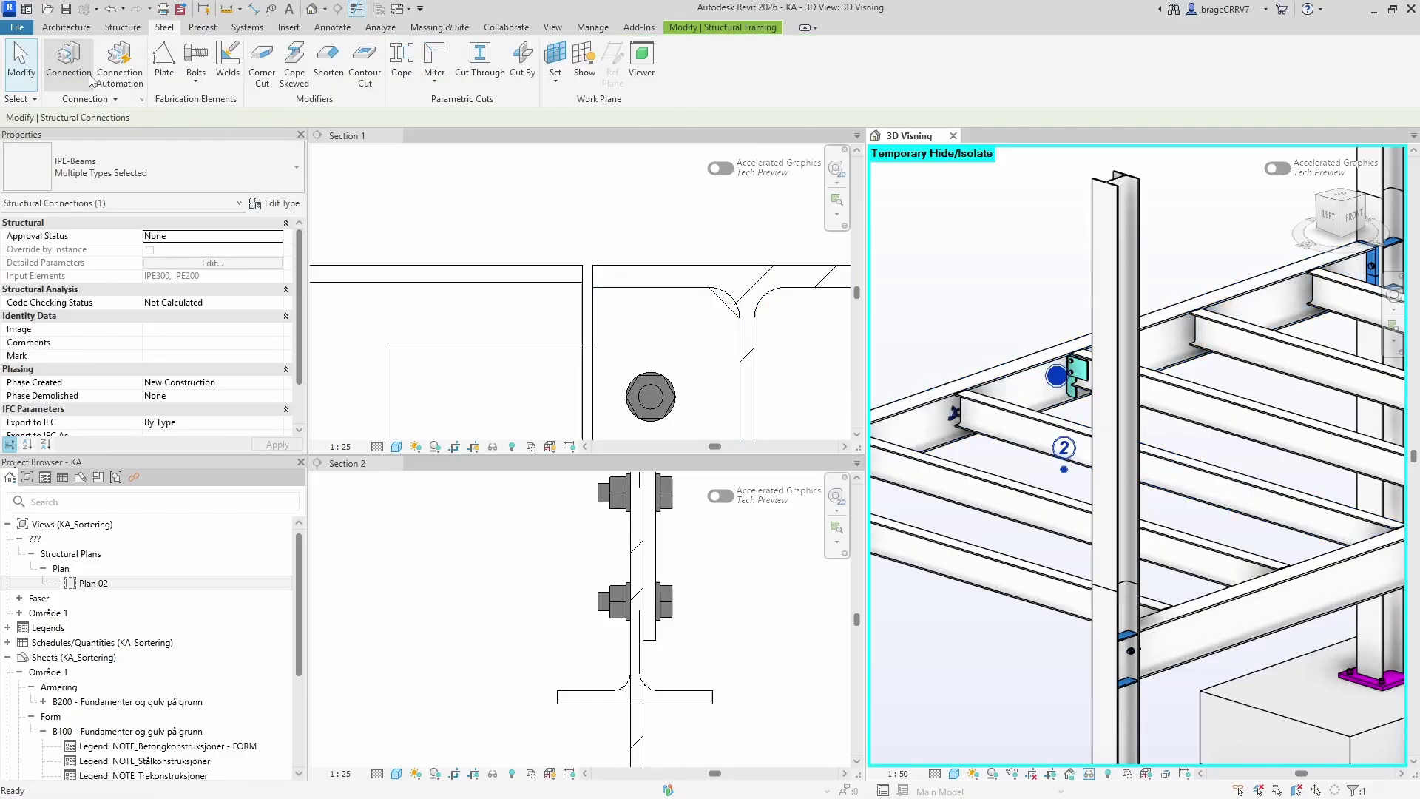
pyautogui.click(130, 176)
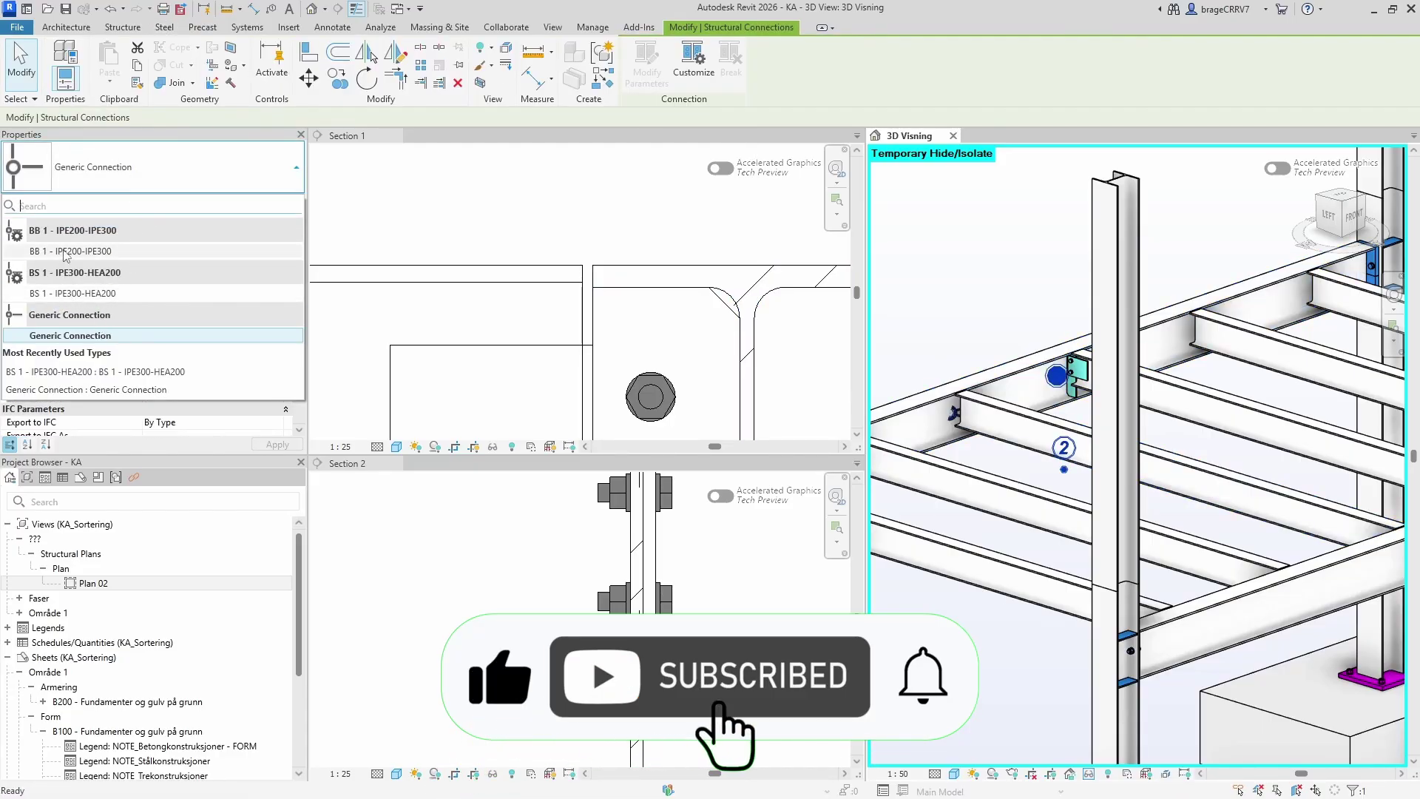
pyautogui.click(929, 308)
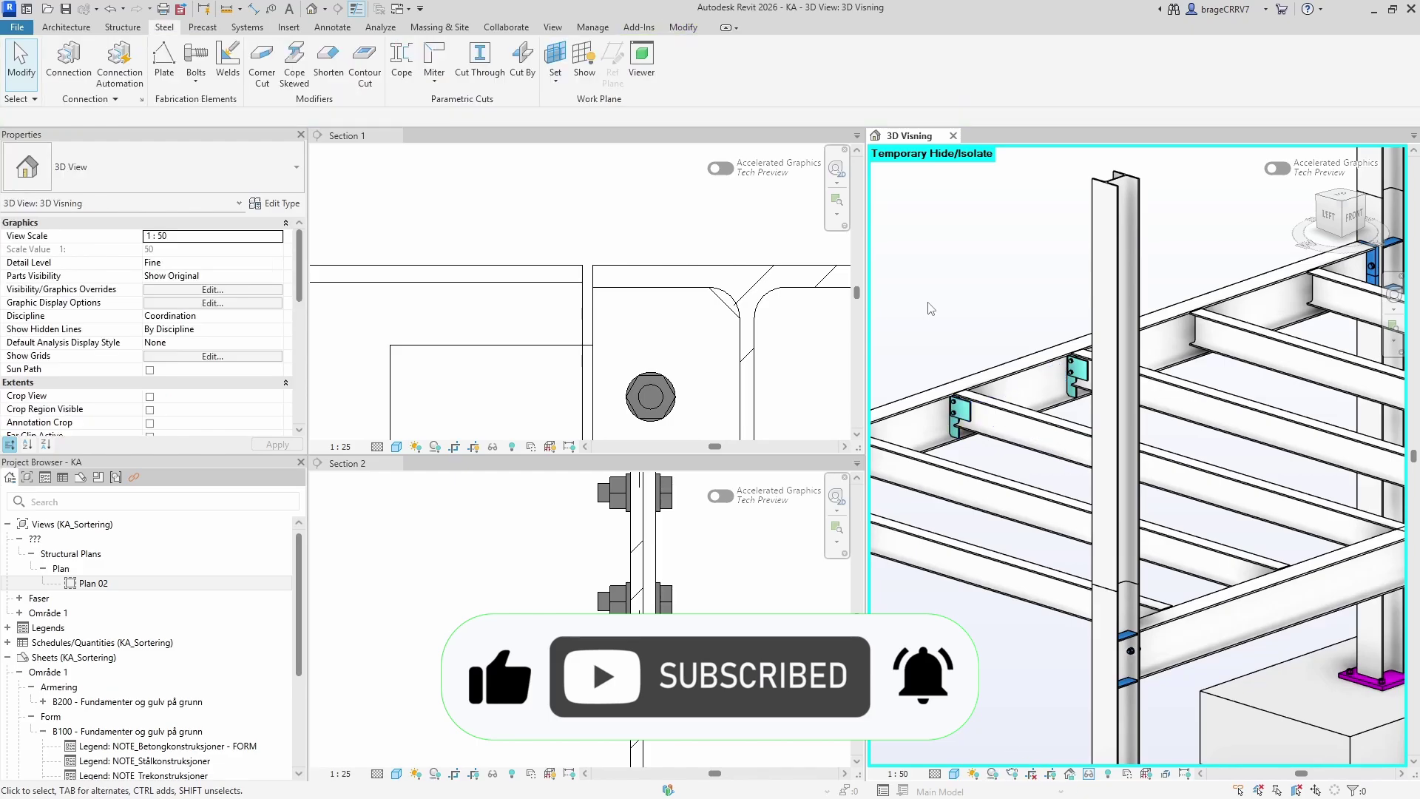
# - Add a BB 1 - IPE200-IPE300 connection between the IPE300 girder and the next unconnected IPE200 beam beyond the first connection
pyautogui.keyDown('shift'); pyautogui.moveTo(1233, 359); pyautogui.dragTo(1065, 396, button='middle'); pyautogui.keyUp('shift')
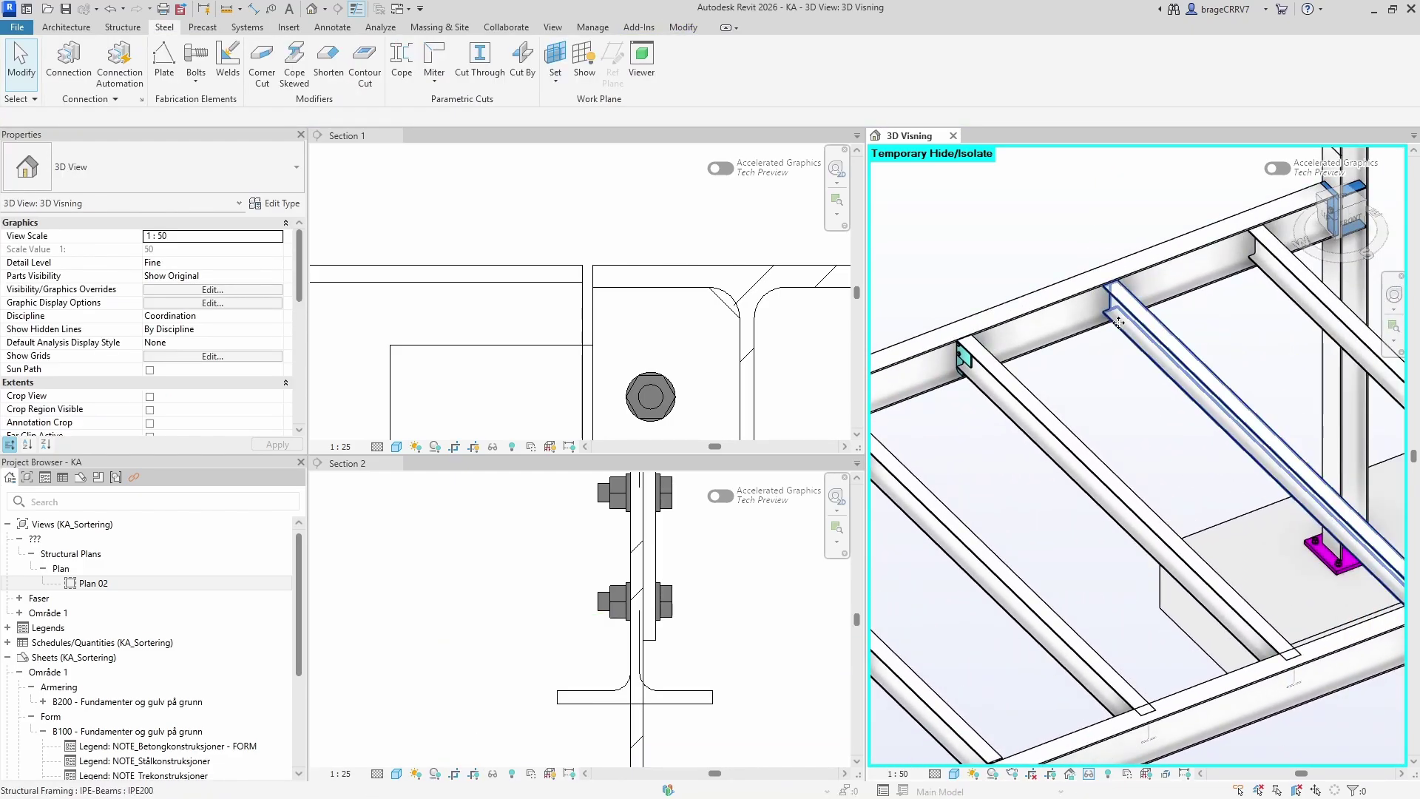
pyautogui.click(1139, 324)
pyautogui.keyDown('ctrl'); pyautogui.click(1083, 311); pyautogui.keyUp('ctrl')
pyautogui.click(164, 27)
pyautogui.click(71, 65)
pyautogui.click(100, 167)
pyautogui.click(92, 251)
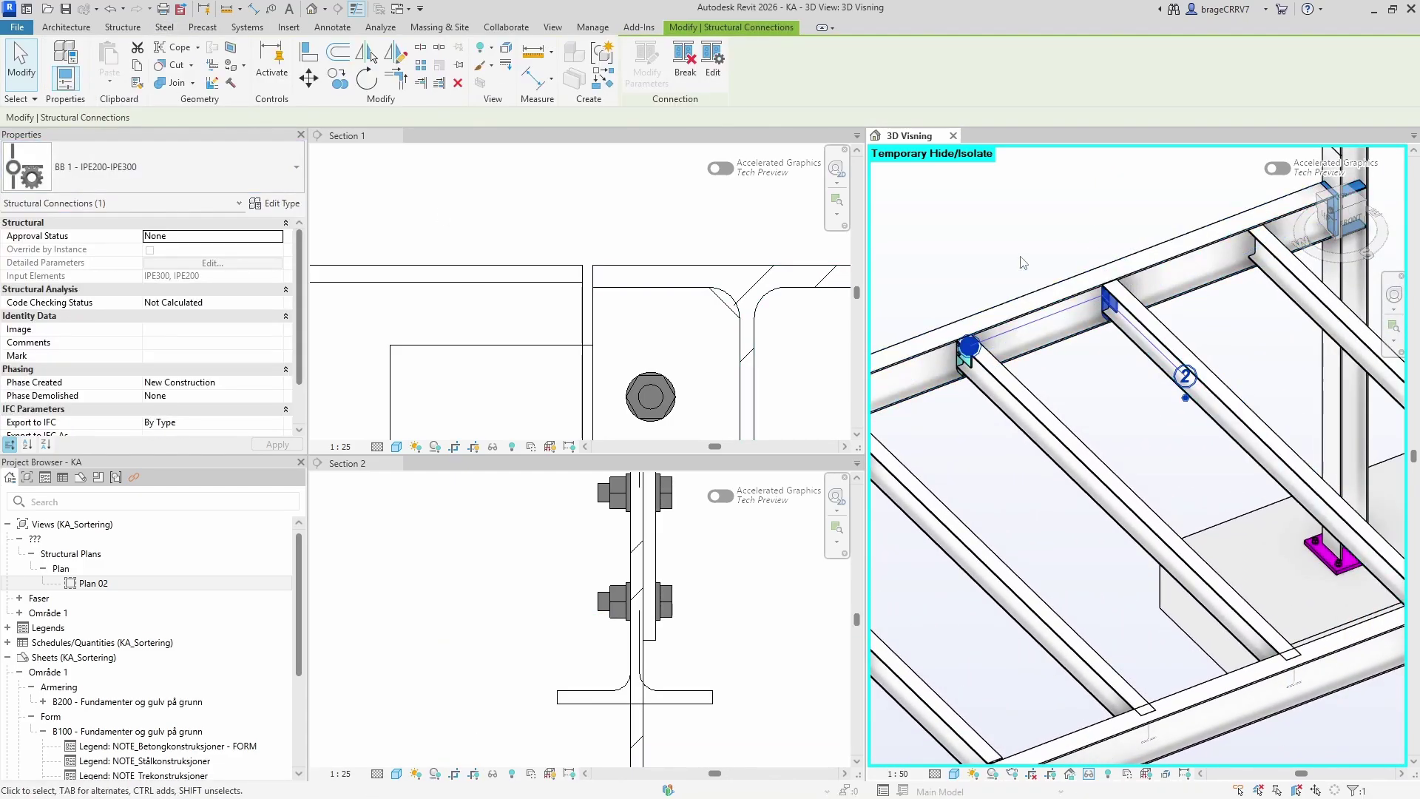
pyautogui.click(1021, 263)
# - Join the IPE200 beam nearest the girder's far column to the IPE300 girder with a BB 1 - IPE200-IPE300 connection
pyautogui.click(1279, 260)
pyautogui.keyDown('ctrl'); pyautogui.click(1193, 271); pyautogui.keyUp('ctrl')
pyautogui.click(164, 28)
pyautogui.click(70, 65)
pyautogui.click(100, 167)
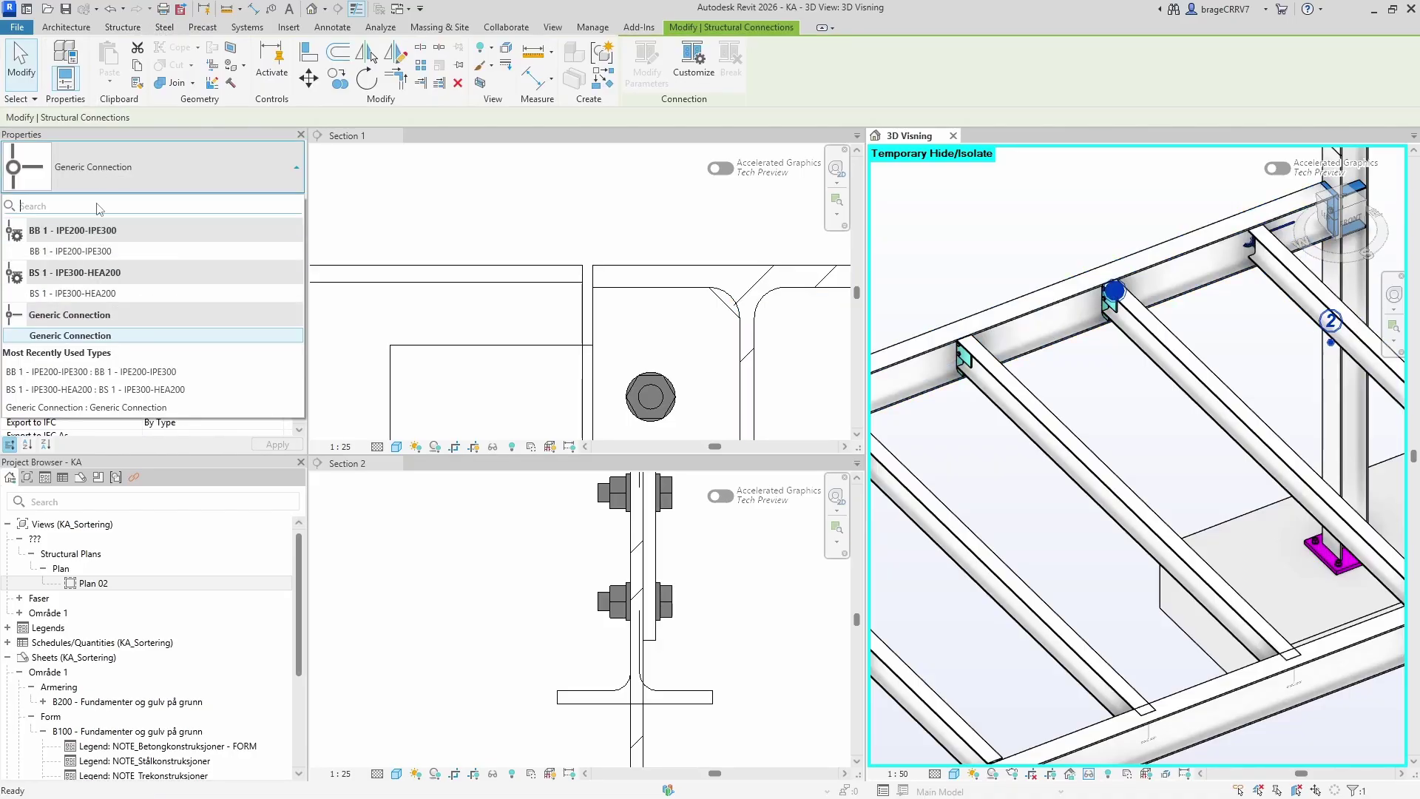
pyautogui.click(85, 254)
pyautogui.click(1035, 233)
# - Connect the second IPE200 beam from the orange-plated column to the IPE300 girder with type BB 1 - IPE200-IPE300
pyautogui.scroll(-1, 1039, 234)
pyautogui.moveTo(1040, 234); pyautogui.dragTo(1303, 199, button='middle')
pyautogui.click(1154, 342)
pyautogui.keyDown('ctrl'); pyautogui.click(1091, 334); pyautogui.keyUp('ctrl')
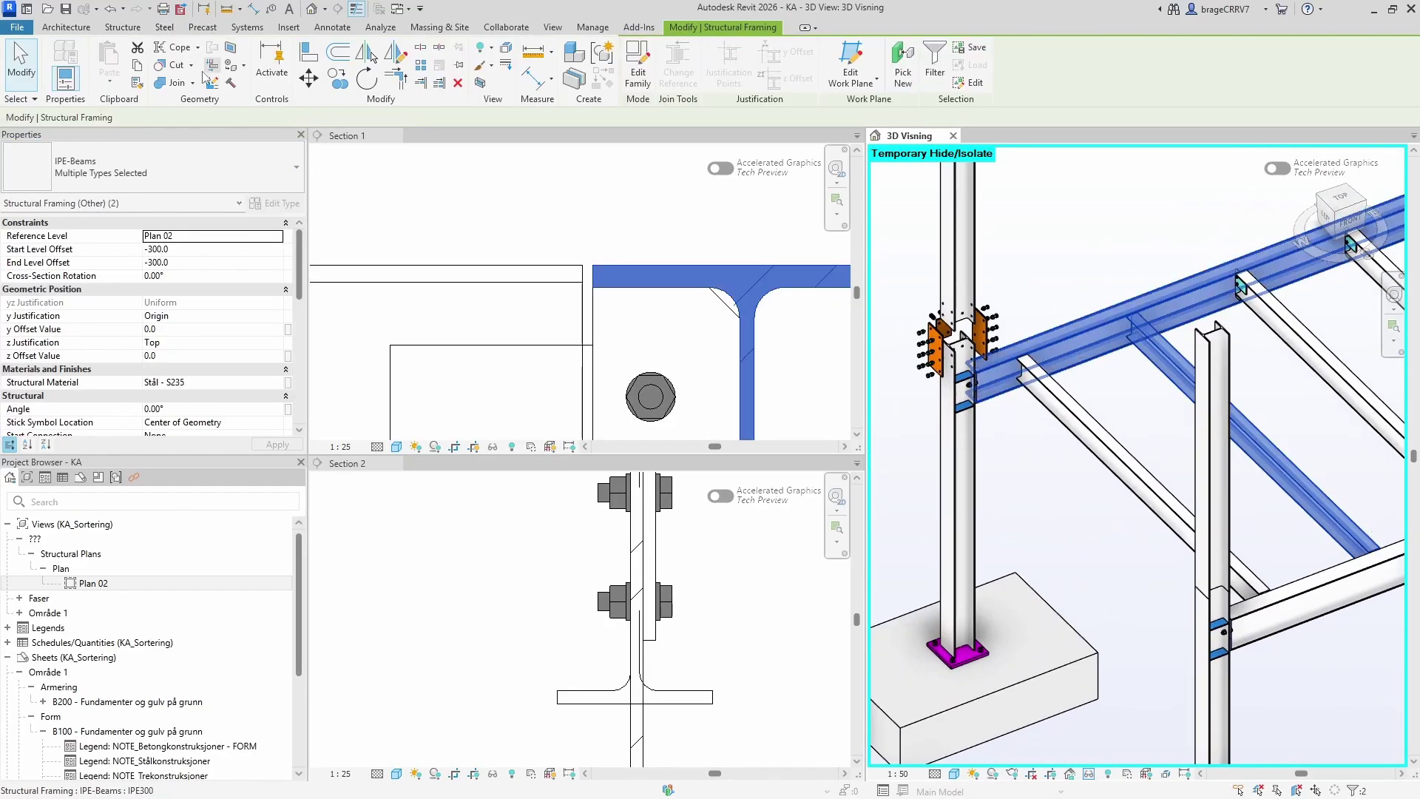
pyautogui.click(164, 27)
pyautogui.click(79, 72)
pyautogui.click(100, 168)
pyautogui.click(87, 252)
pyautogui.click(1043, 278)
# - Connect the IPE200 beam nearest the orange-plated column to the IPE300 girder with type BB 1 - IPE200-IPE300
pyautogui.click(1050, 389)
pyautogui.keyDown('ctrl'); pyautogui.click(1032, 359); pyautogui.keyUp('ctrl')
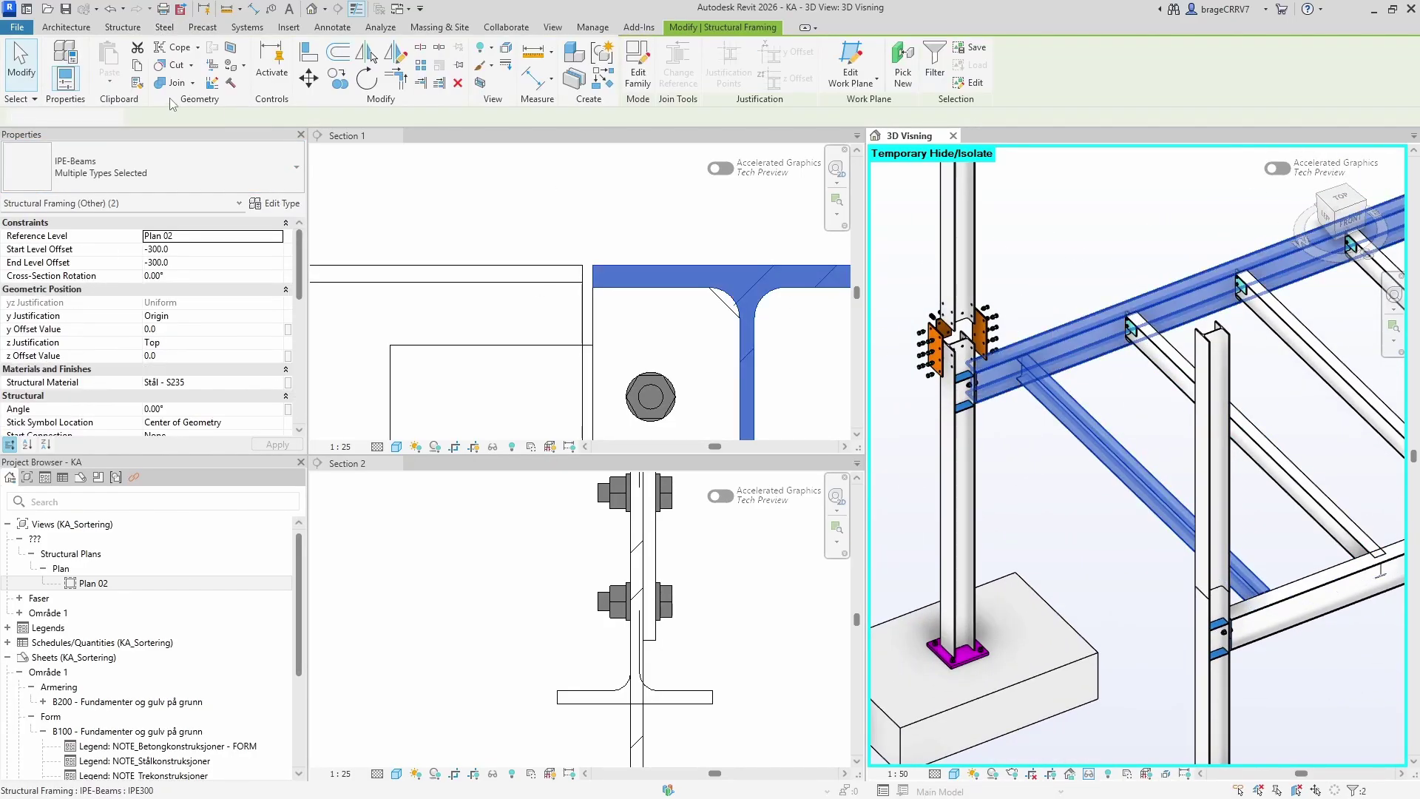
pyautogui.click(164, 28)
pyautogui.click(79, 72)
pyautogui.click(100, 168)
pyautogui.click(87, 252)
pyautogui.click(1043, 278)
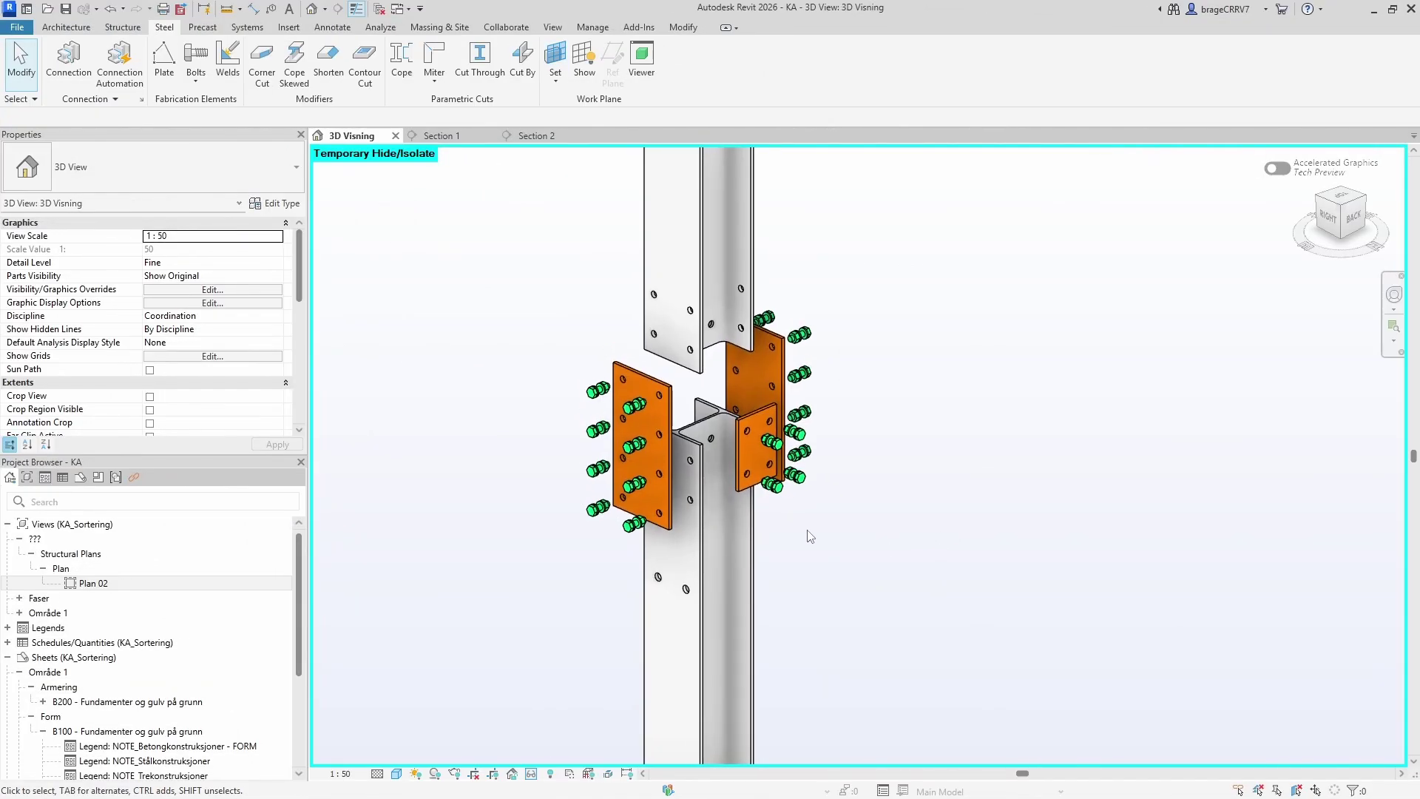
# - Place a generic connection between the upper and lower HE200A columns at the orange splice plates
pyautogui.click(669, 359)
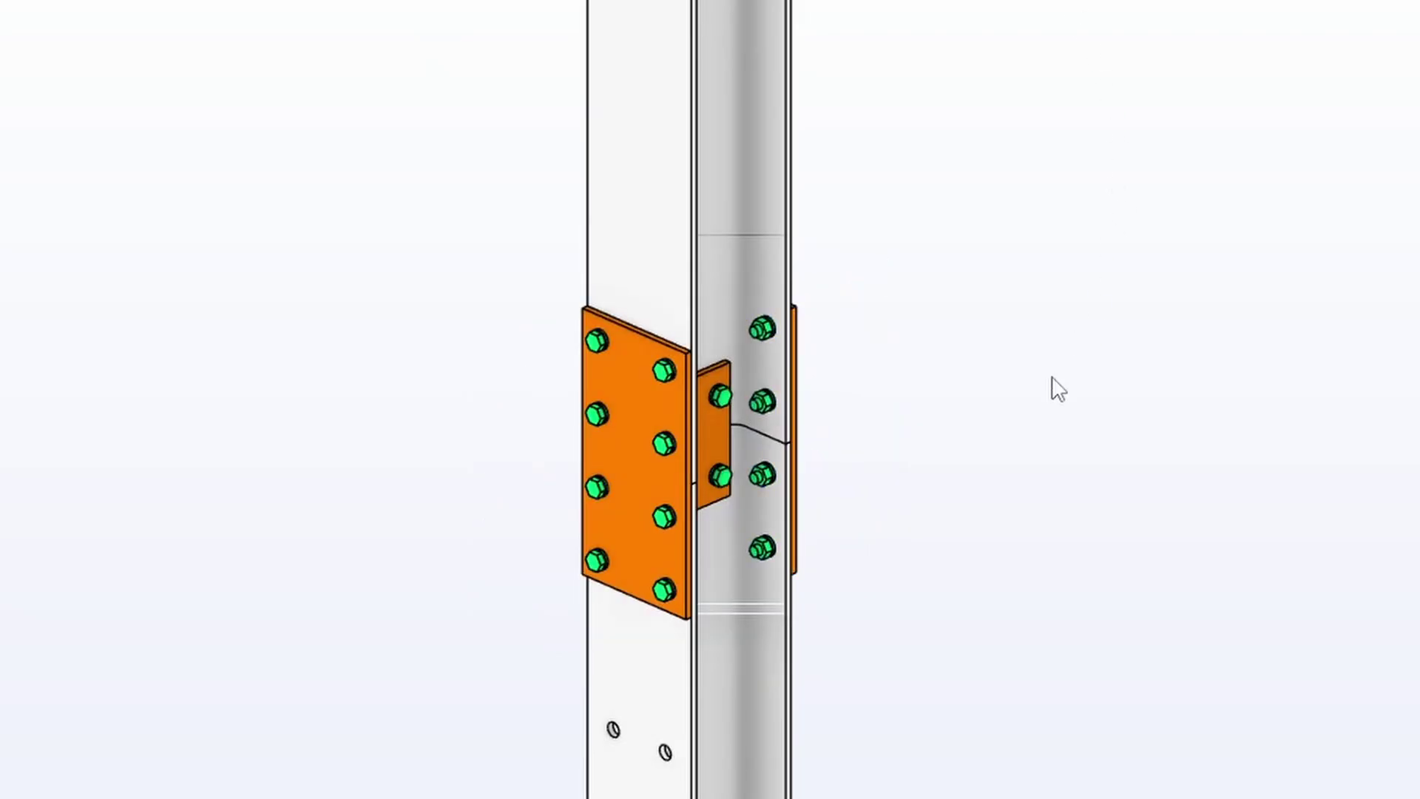
pyautogui.moveTo(1047, 552); pyautogui.dragTo(564, 564, button='middle')
pyautogui.scroll(-1, 530, 544)
pyautogui.click(611, 164)
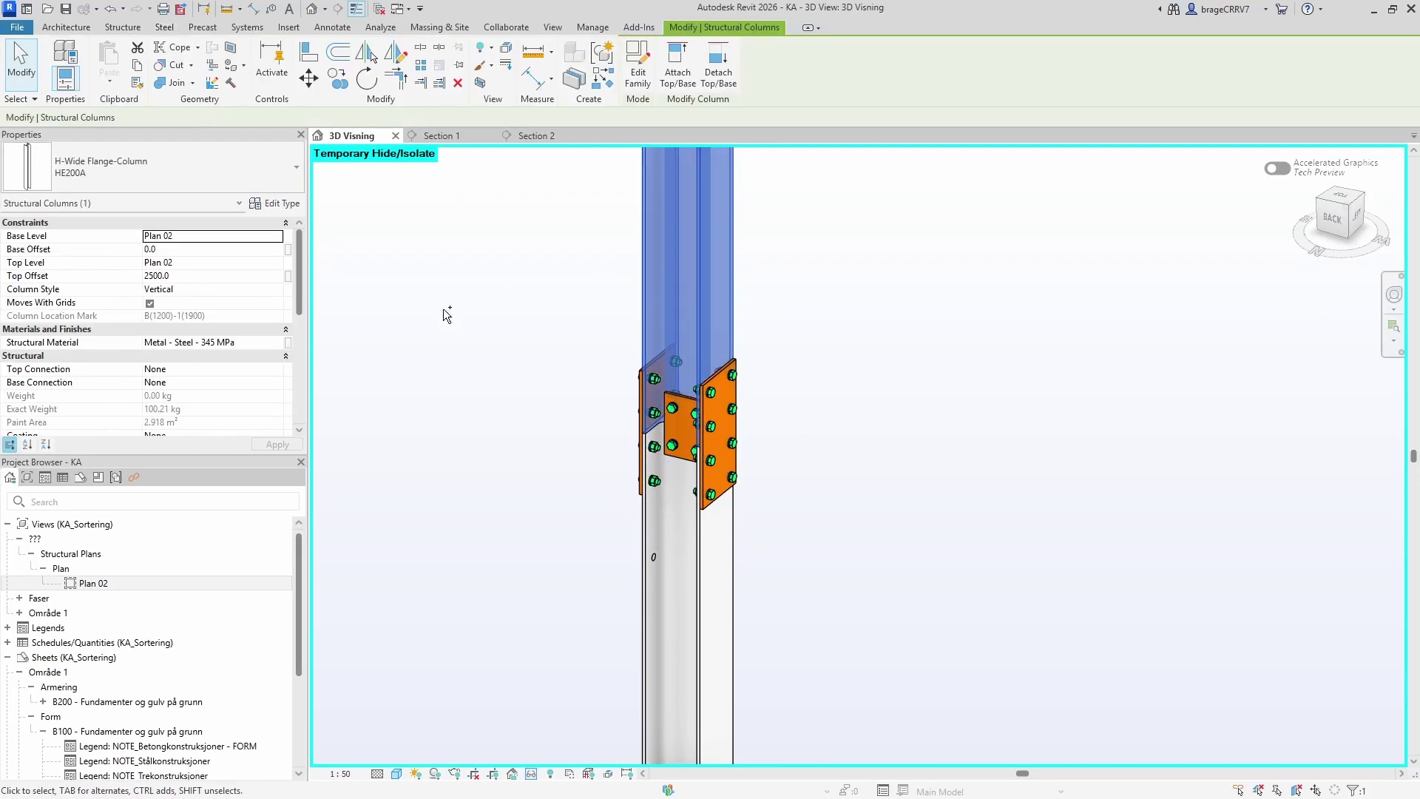
pyautogui.keyDown('ctrl'); pyautogui.click(643, 658); pyautogui.keyUp('ctrl')
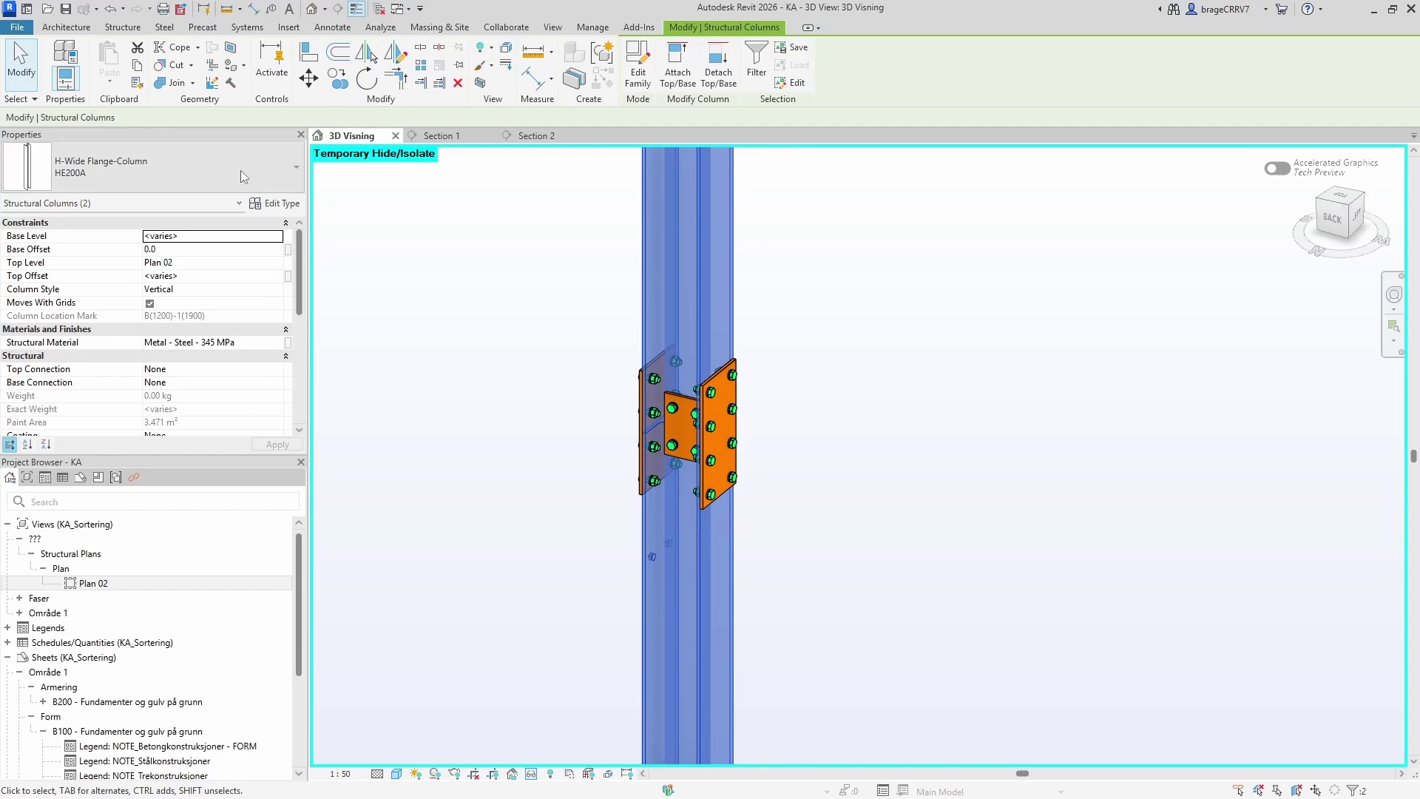
pyautogui.click(164, 27)
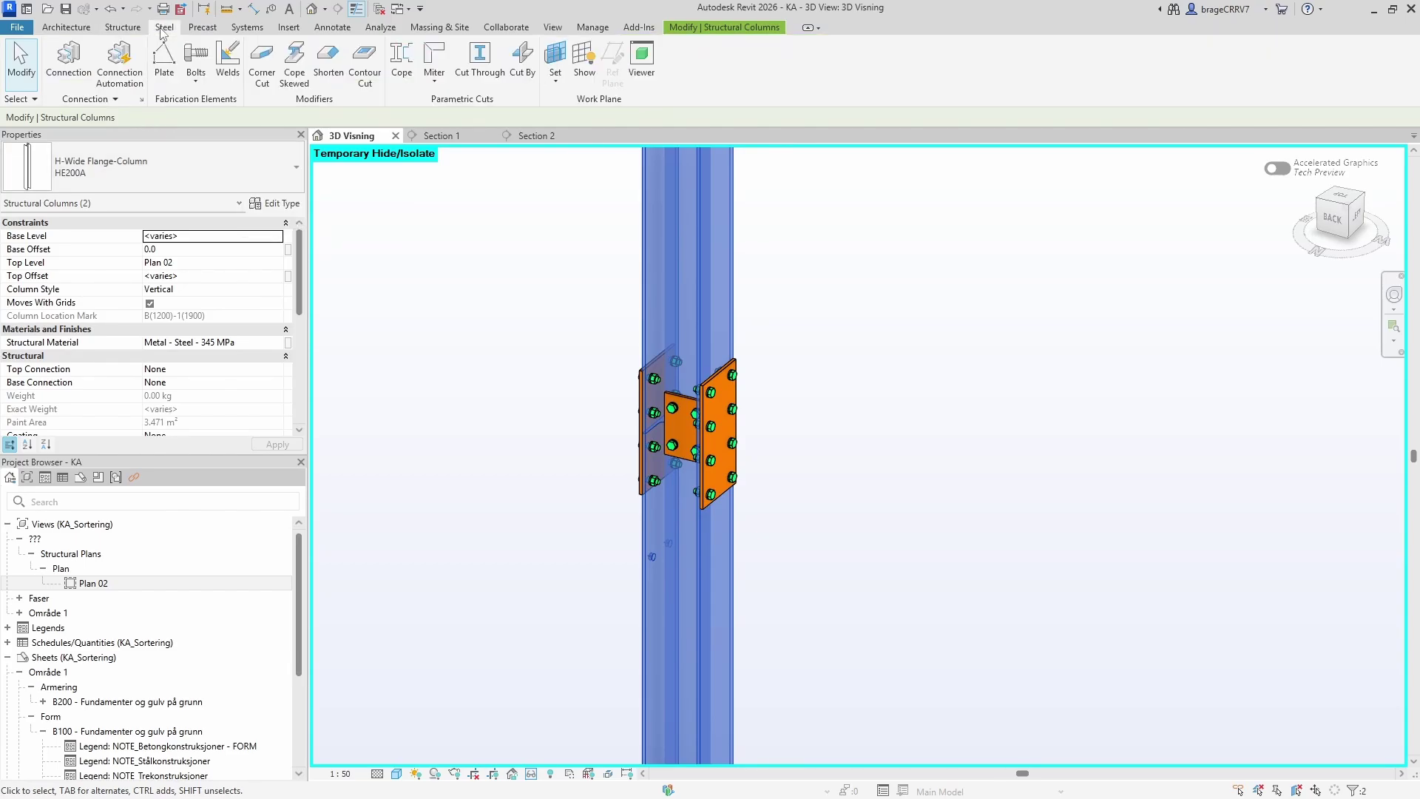
pyautogui.click(68, 65)
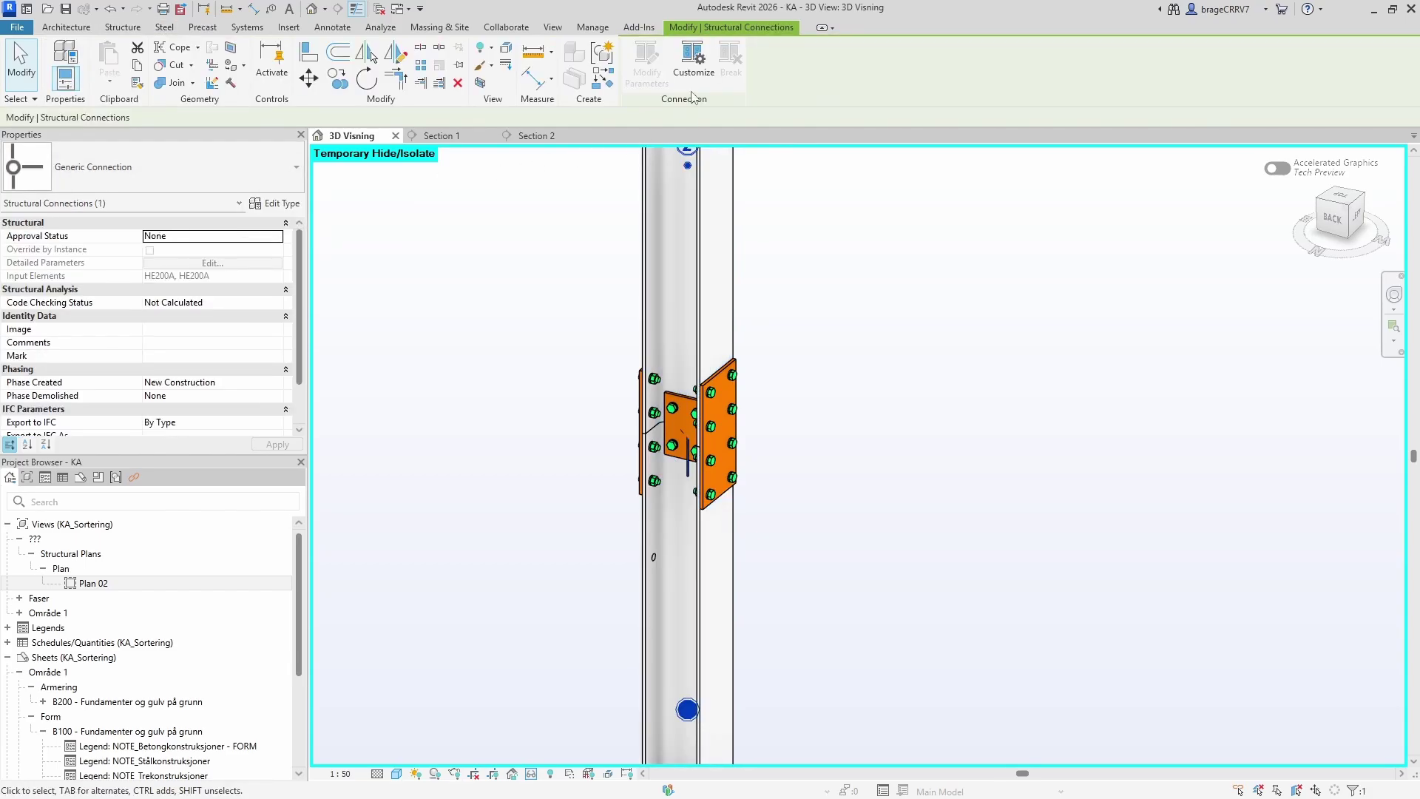
# - Customize the generic column connection into a new custom connection named CC 1 - HEA200 - HEA200
pyautogui.click(692, 57)
pyautogui.press('capslock')
pyautogui.write('cc')
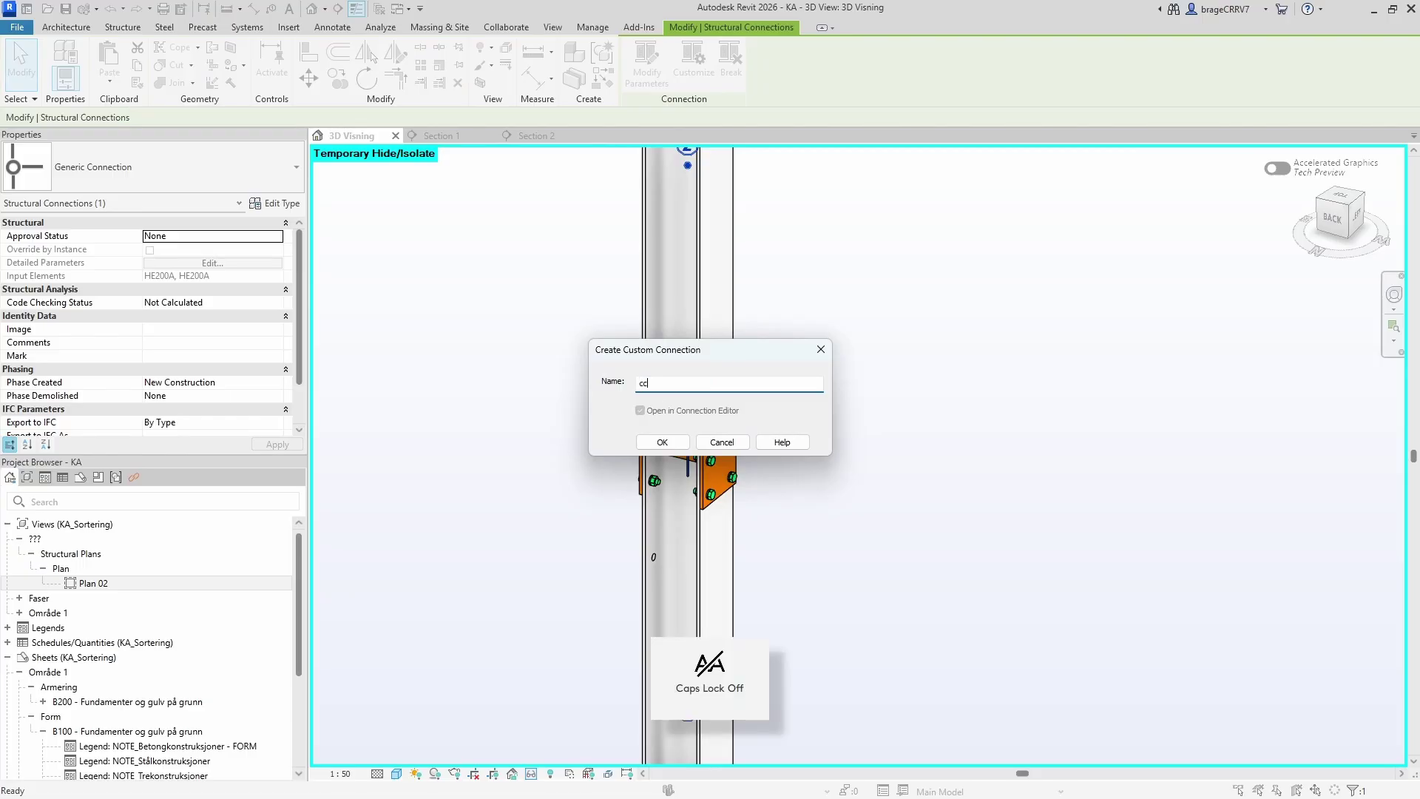
pyautogui.write(' - HEA')
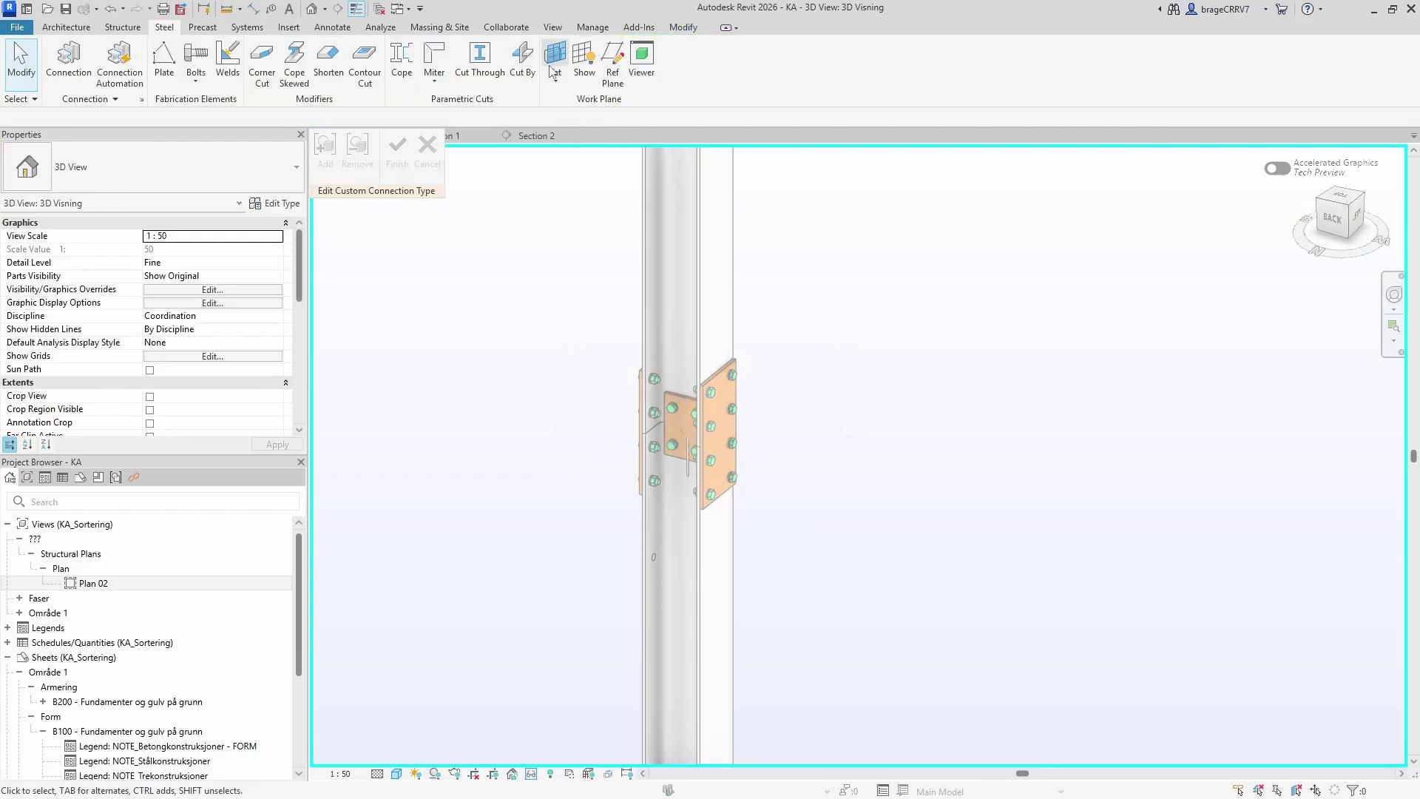
# - Add the splice plates and their bolts to the CC 1 - HEA200 - HEA200 connection and finish editing it
pyautogui.click(324, 155)
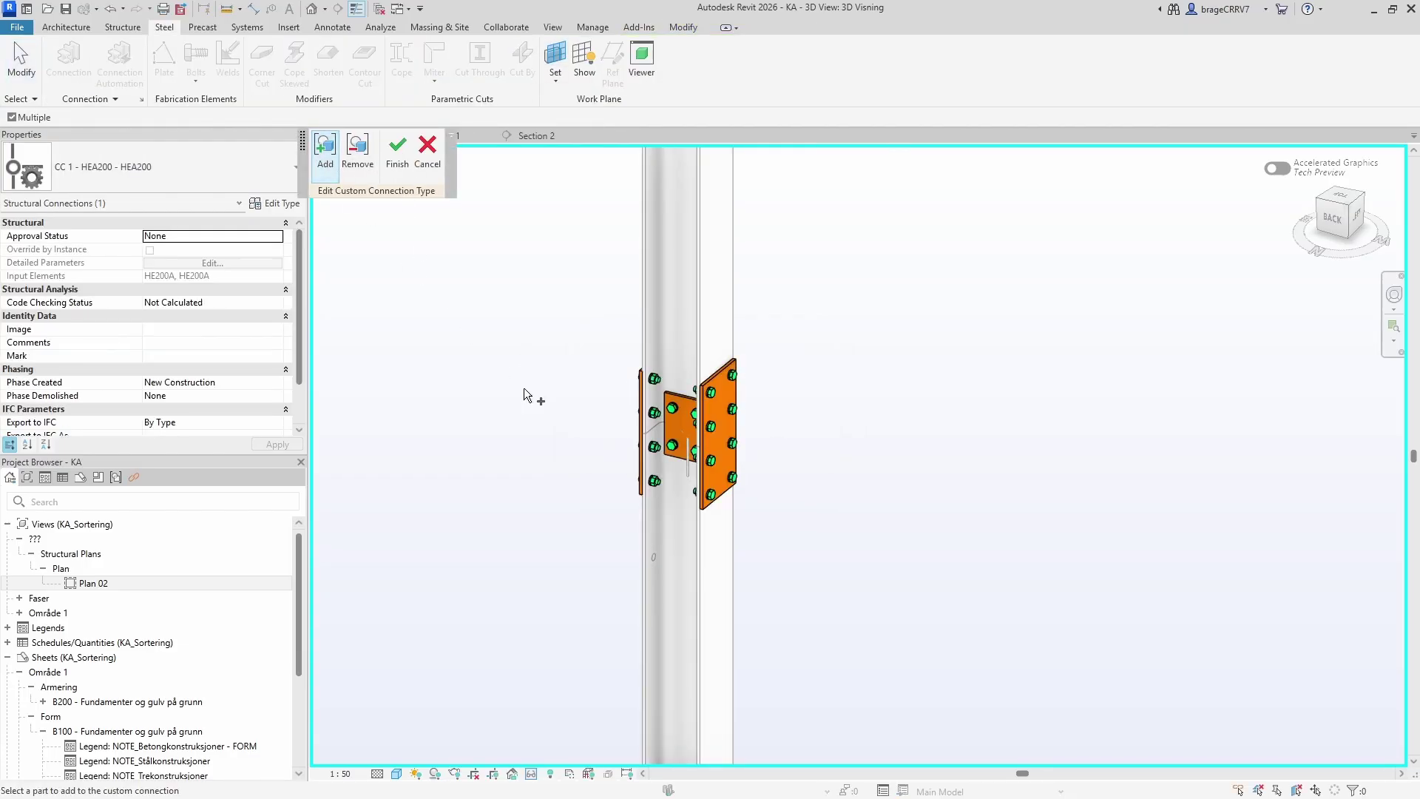
pyautogui.moveTo(800, 549); pyautogui.dragTo(801, 550)
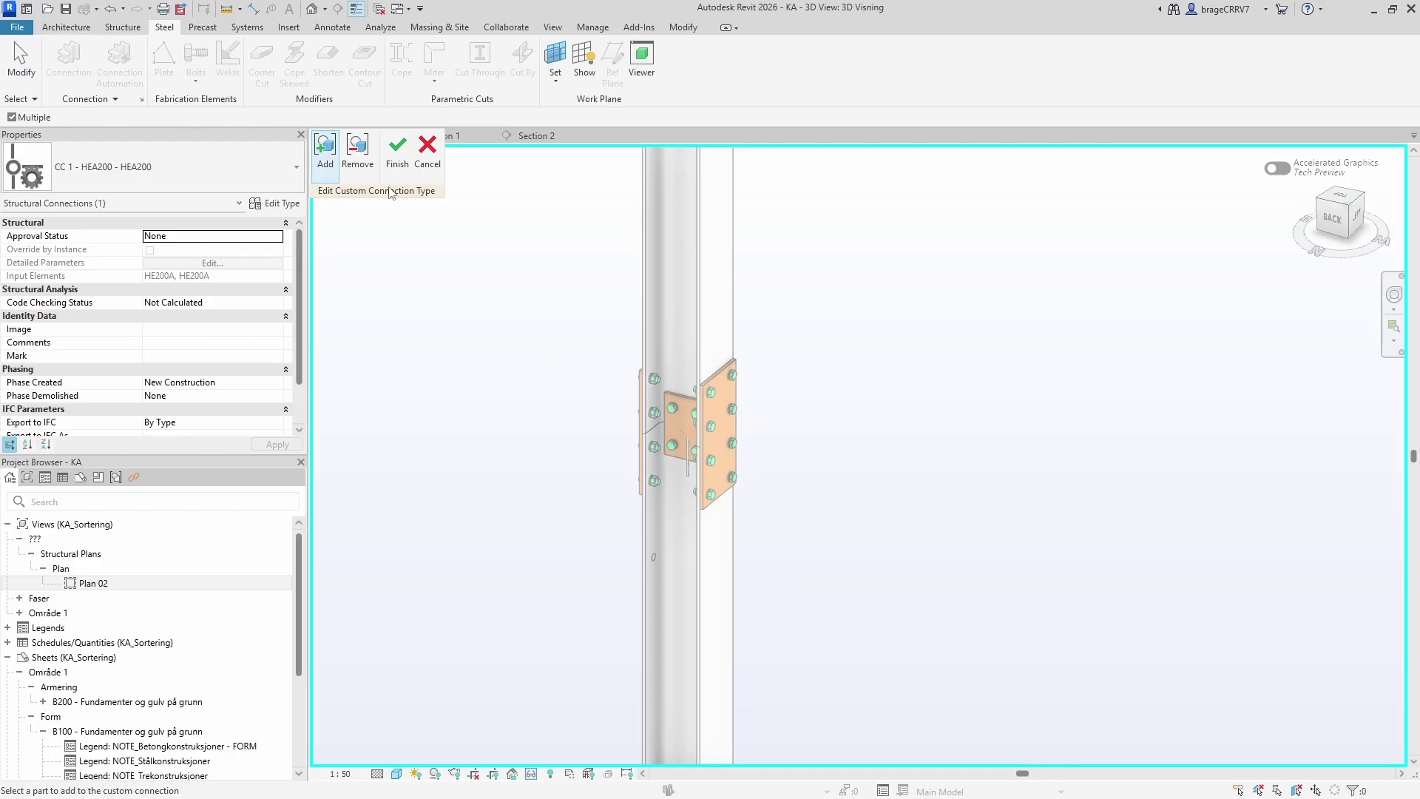
pyautogui.click(398, 166)
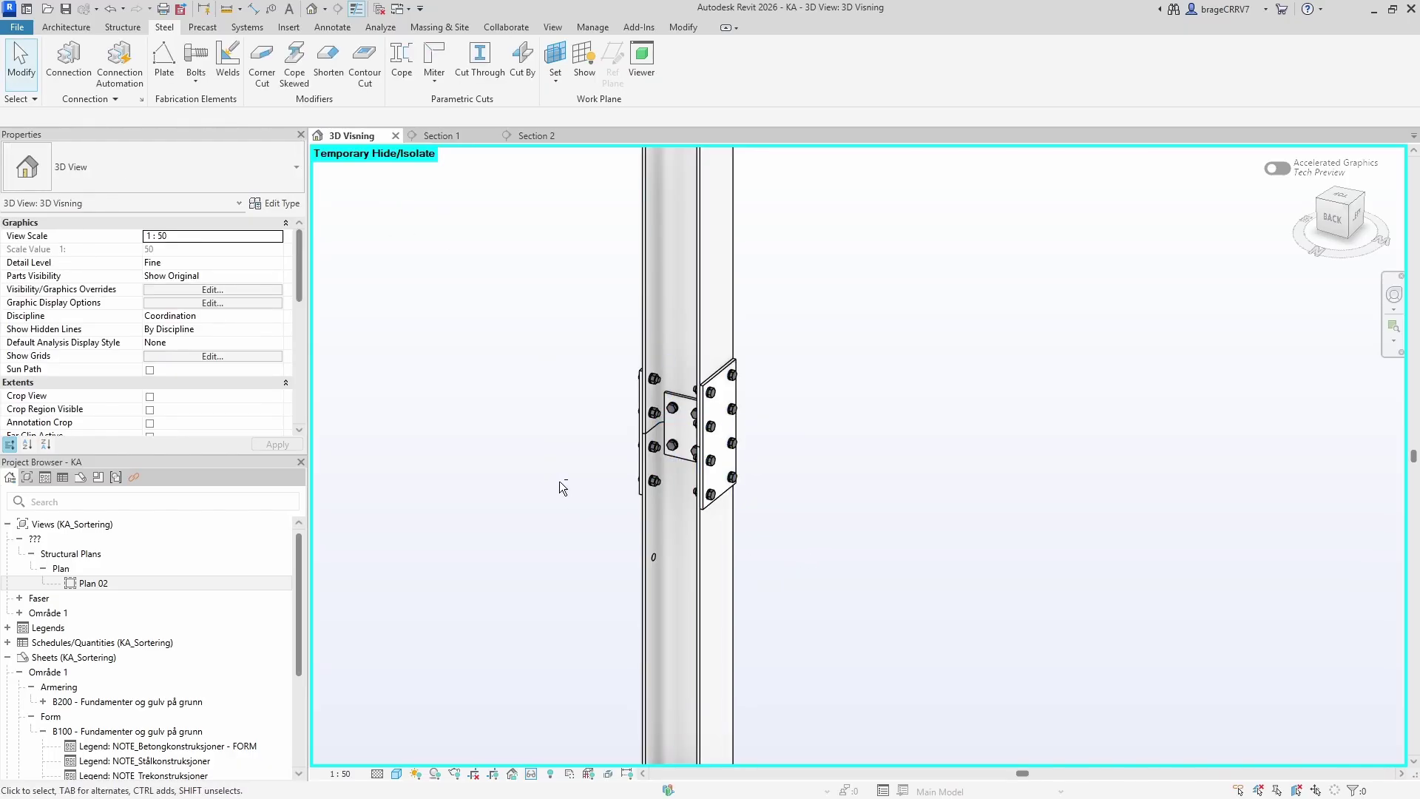
# - Connect the stacked HE200A columns at grid location A-1 with connection type CC 1 - HEA200 - HEA200
pyautogui.keyDown('shift'); pyautogui.moveTo(559, 481); pyautogui.dragTo(806, 501, button='middle'); pyautogui.keyUp('shift')
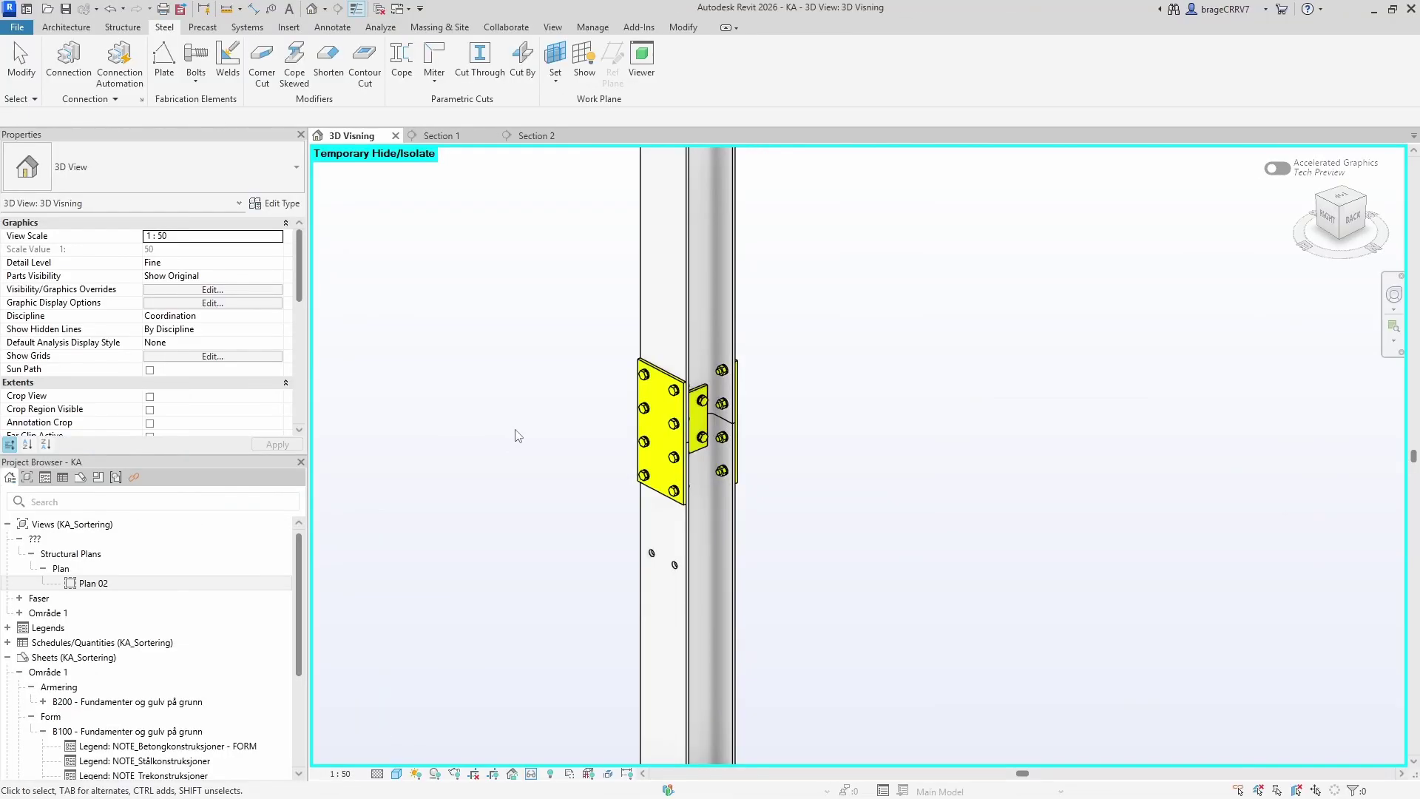
pyautogui.scroll(-2, 524, 435)
pyautogui.moveTo(559, 441); pyautogui.dragTo(567, 438, button='middle')
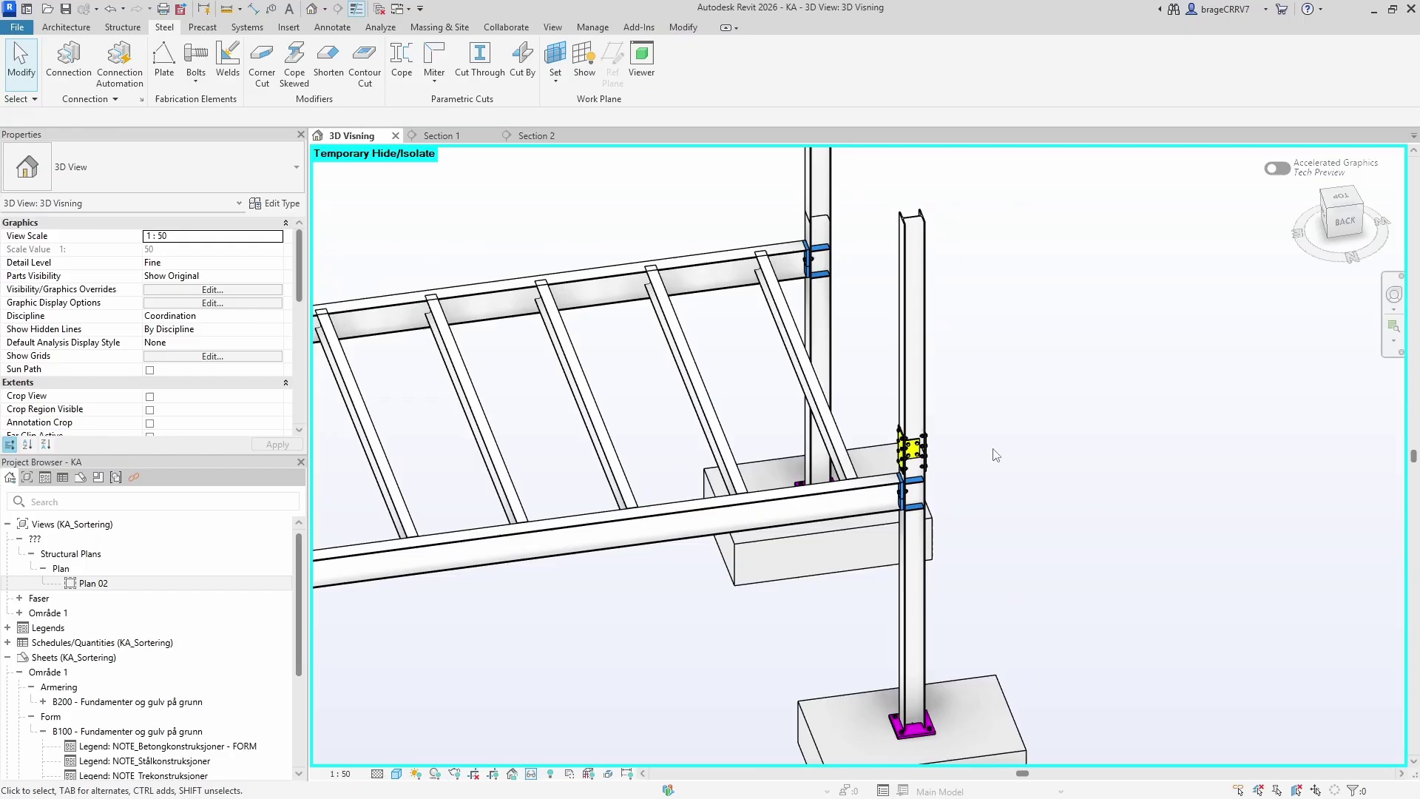
pyautogui.keyDown('shift'); pyautogui.moveTo(992, 453); pyautogui.dragTo(716, 571, button='middle'); pyautogui.keyUp('shift')
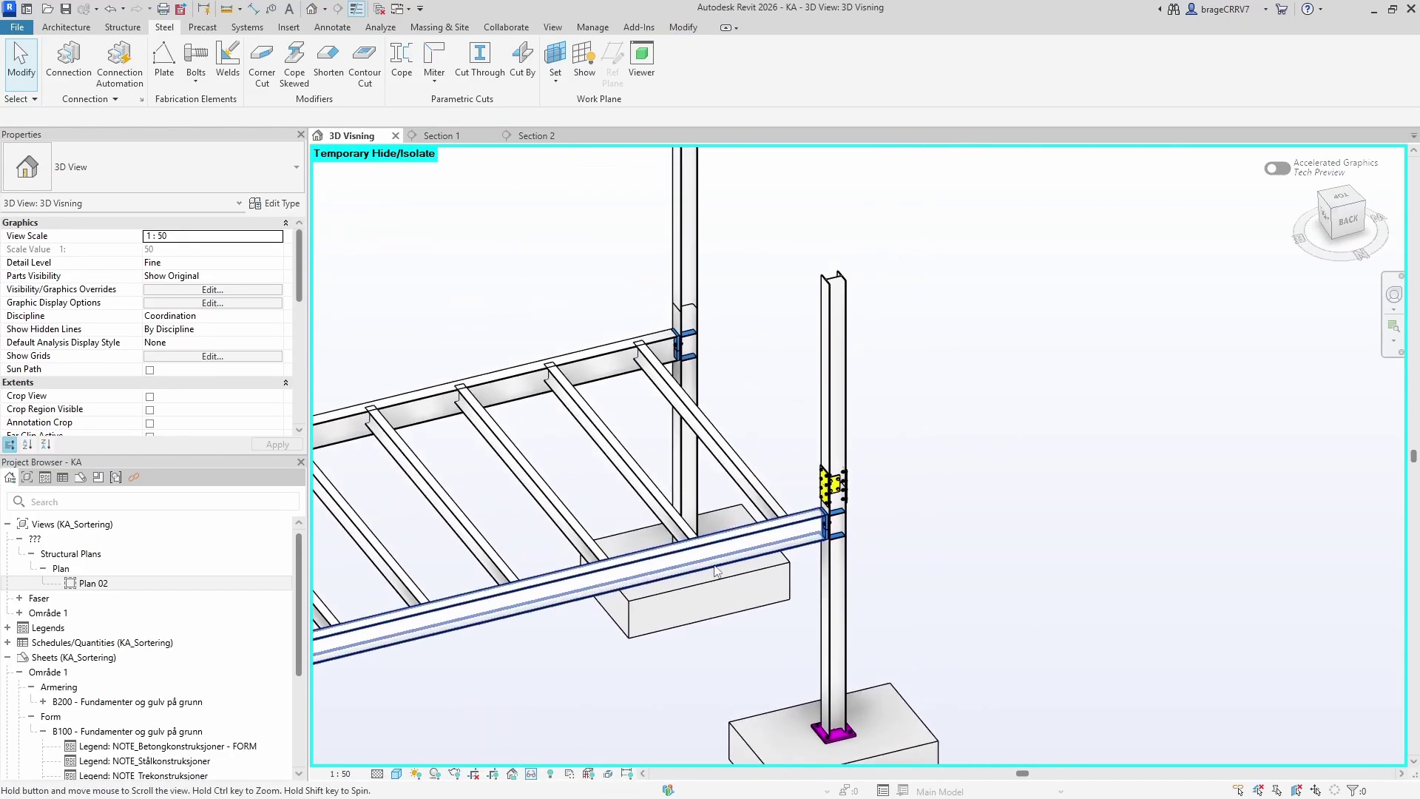
pyautogui.scroll(2, 662, 340)
pyautogui.click(668, 329)
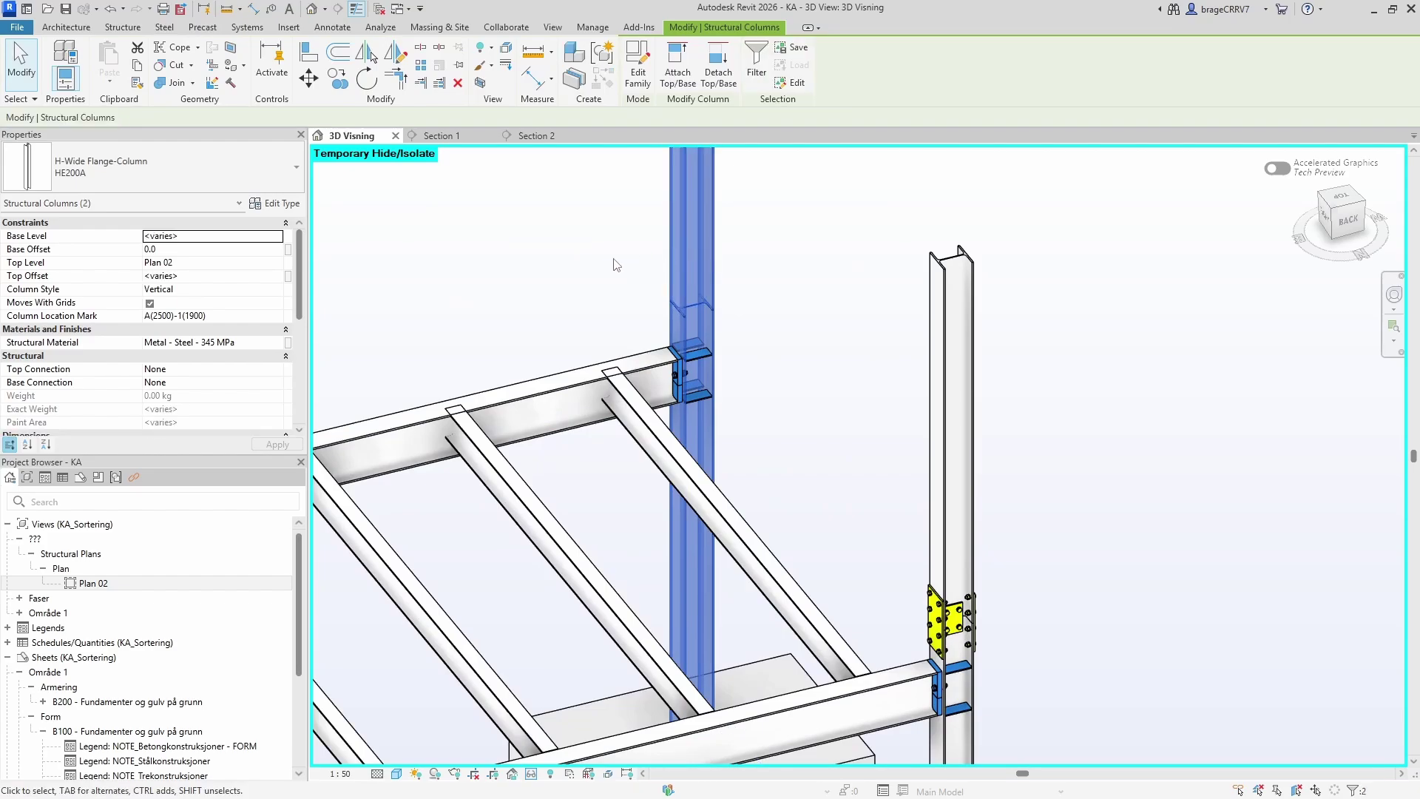
pyautogui.moveTo(638, 320); pyautogui.dragTo(626, 321, button='middle')
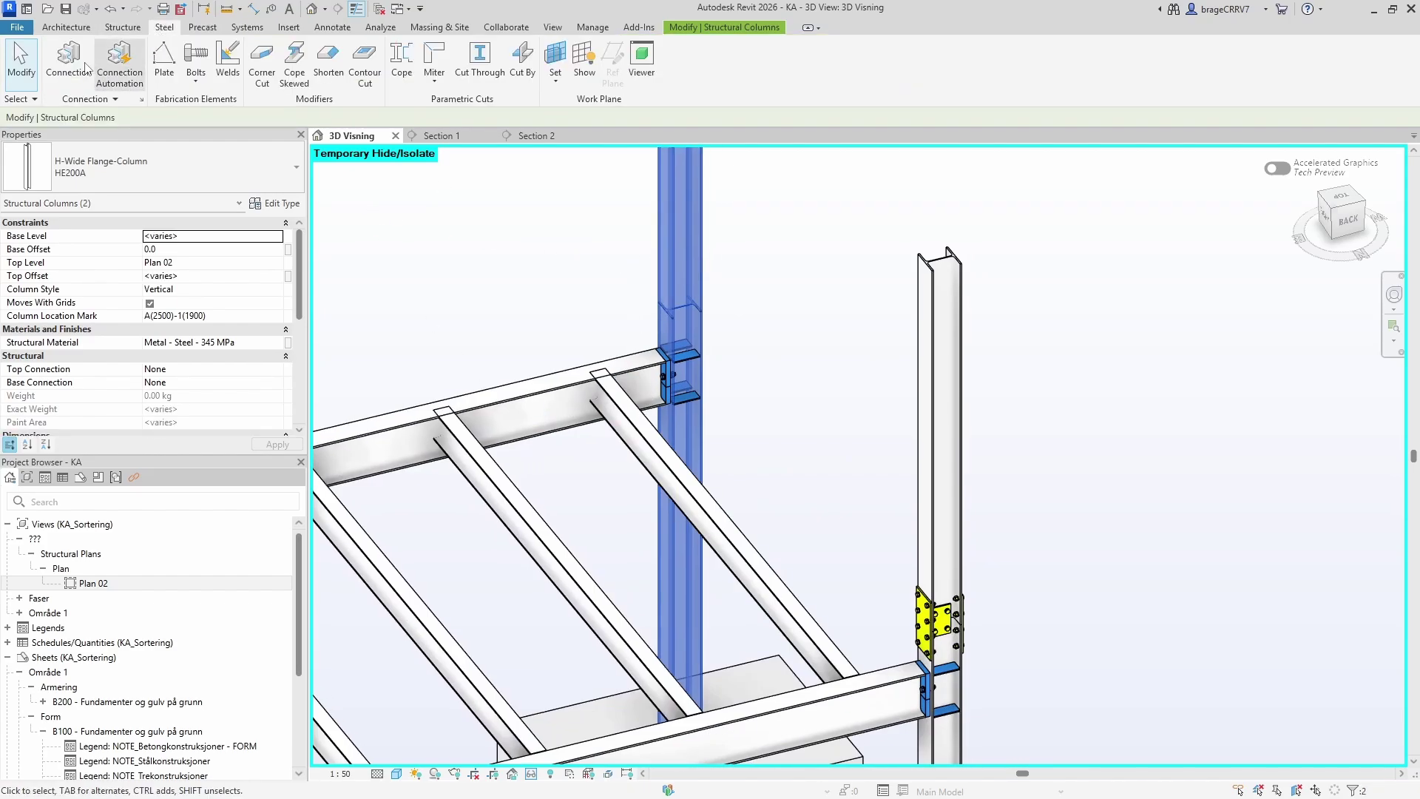
pyautogui.click(86, 67)
pyautogui.click(243, 180)
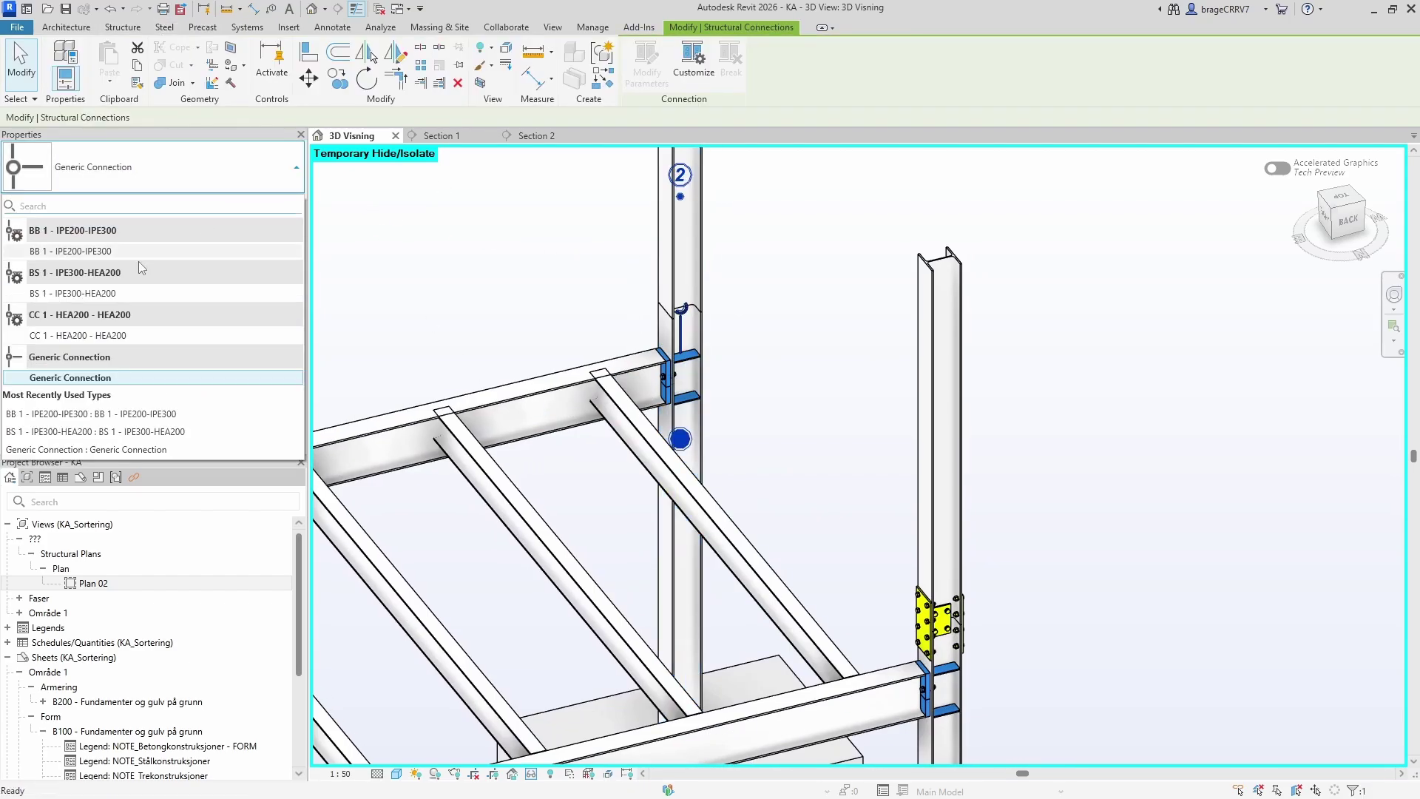
pyautogui.click(87, 337)
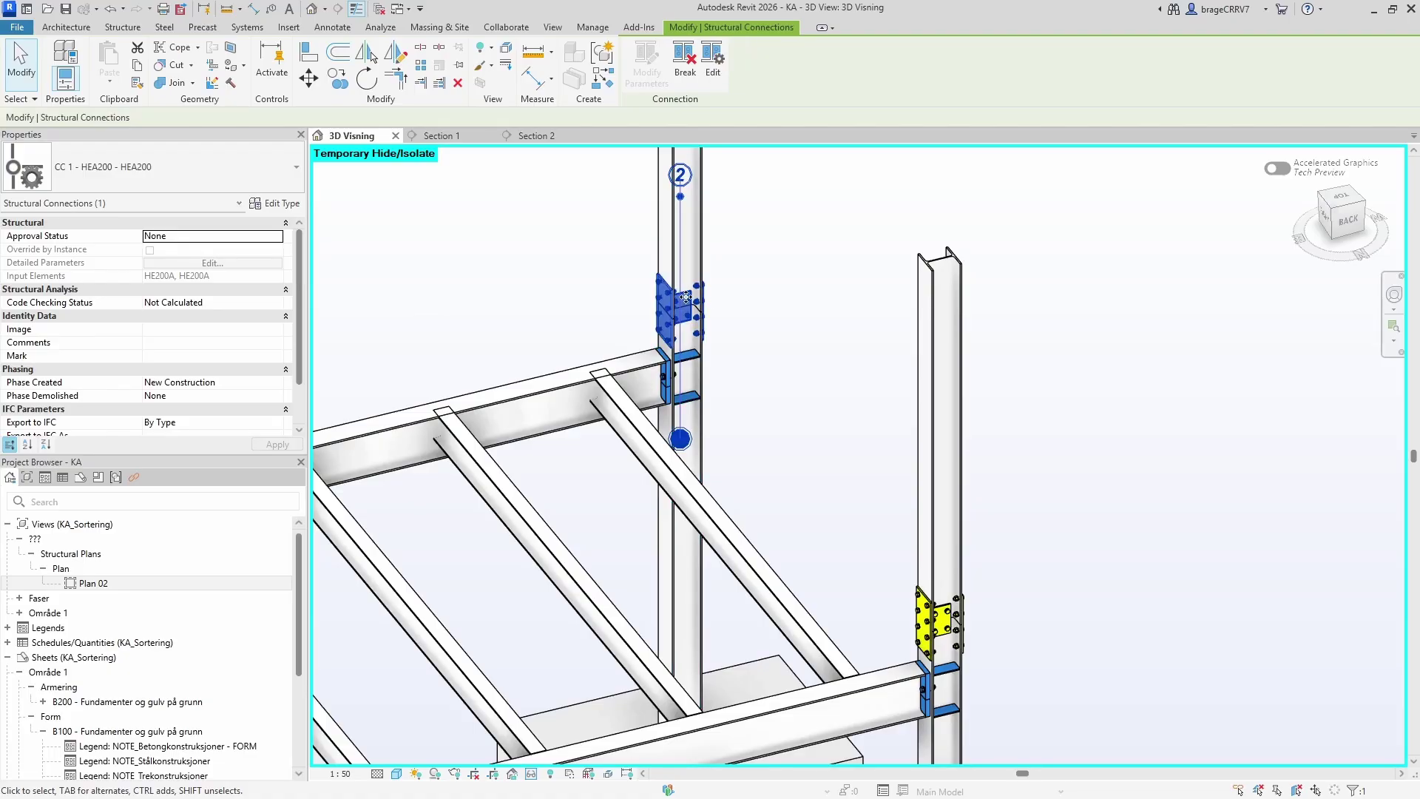
pyautogui.click(628, 344)
# - Add a CC 1 - HEA200 - HEA200 connection between the upper and lower HE200A columns at grid location A-3
pyautogui.keyDown('shift'); pyautogui.moveTo(628, 346); pyautogui.dragTo(958, 286, button='middle'); pyautogui.keyUp('shift')
pyautogui.scroll(-1, 481, 325)
pyautogui.scroll(3, 466, 324)
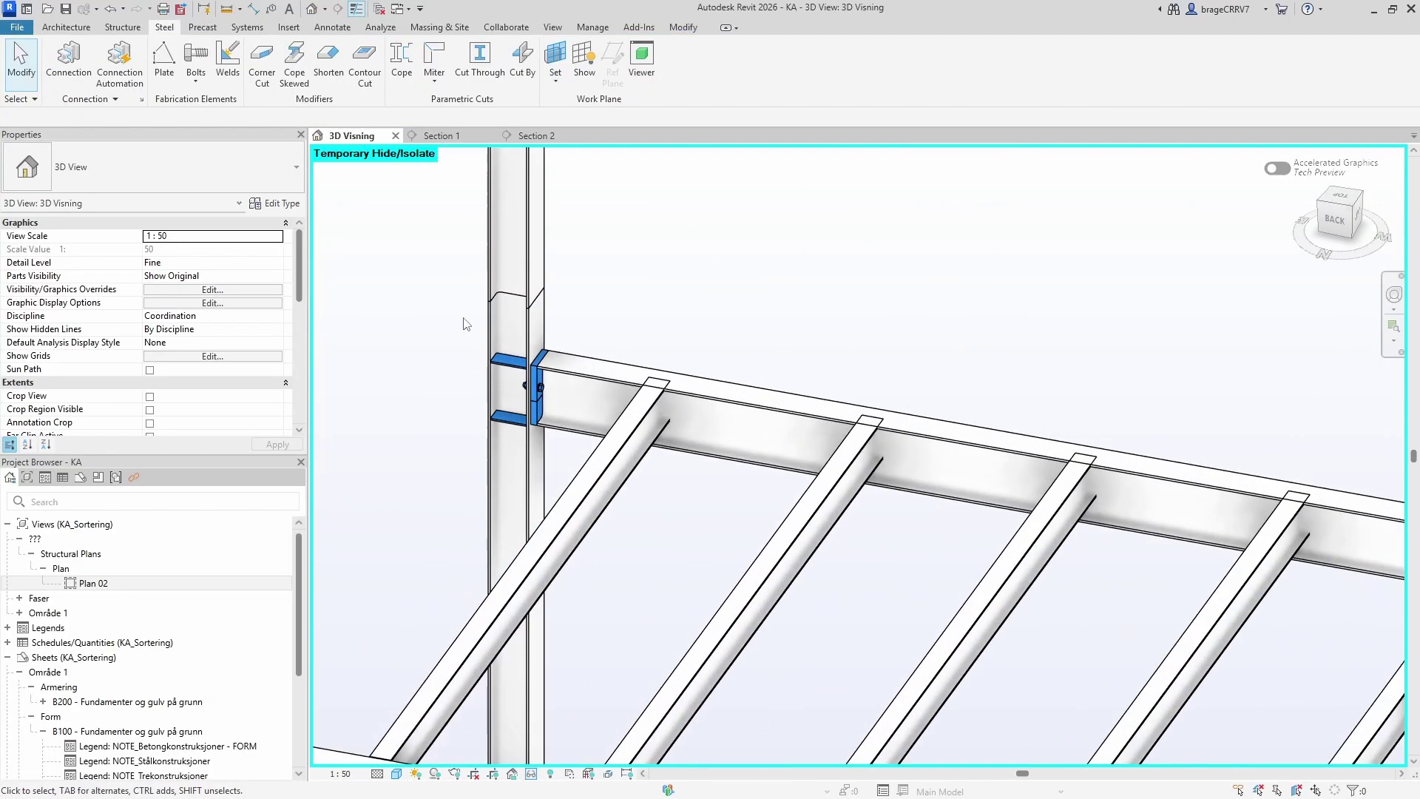
pyautogui.click(485, 309)
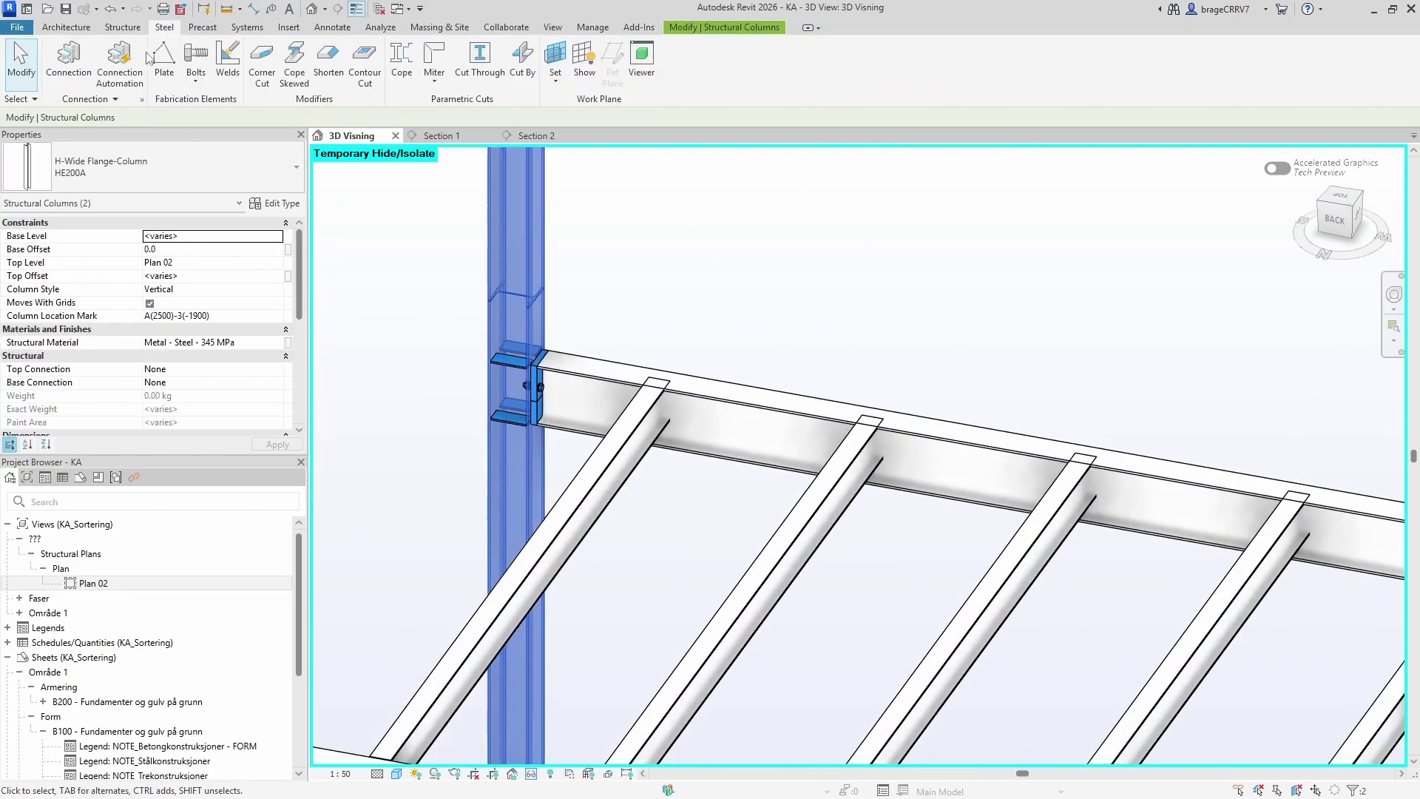
pyautogui.click(87, 66)
pyautogui.click(163, 178)
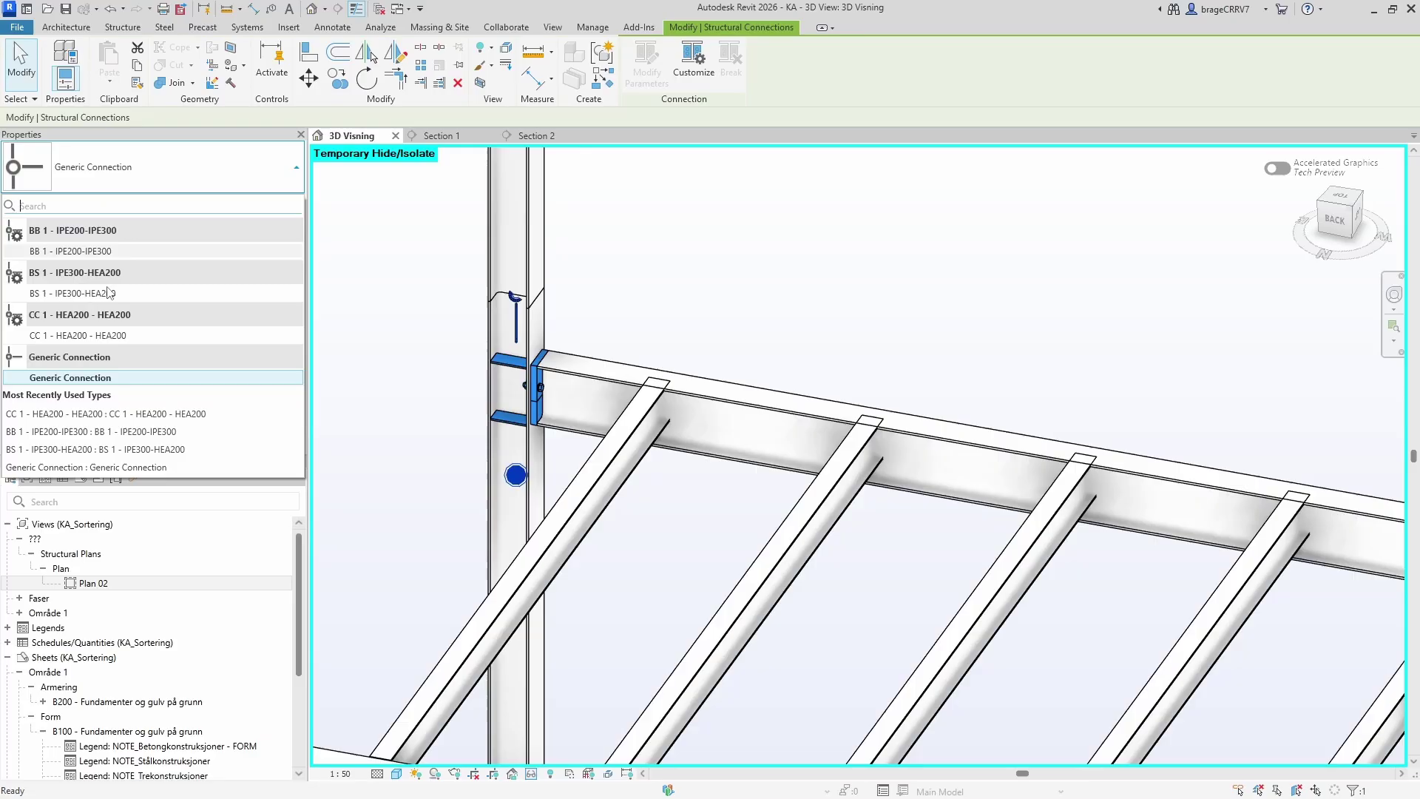
pyautogui.click(88, 334)
pyautogui.click(681, 267)
# - Splice the two HE200A columns at grid location B-3 with the CC 1 - HEA200 - HEA200 connection
pyautogui.scroll(-3, 681, 267)
pyautogui.moveTo(681, 267); pyautogui.dragTo(762, 274, button='middle')
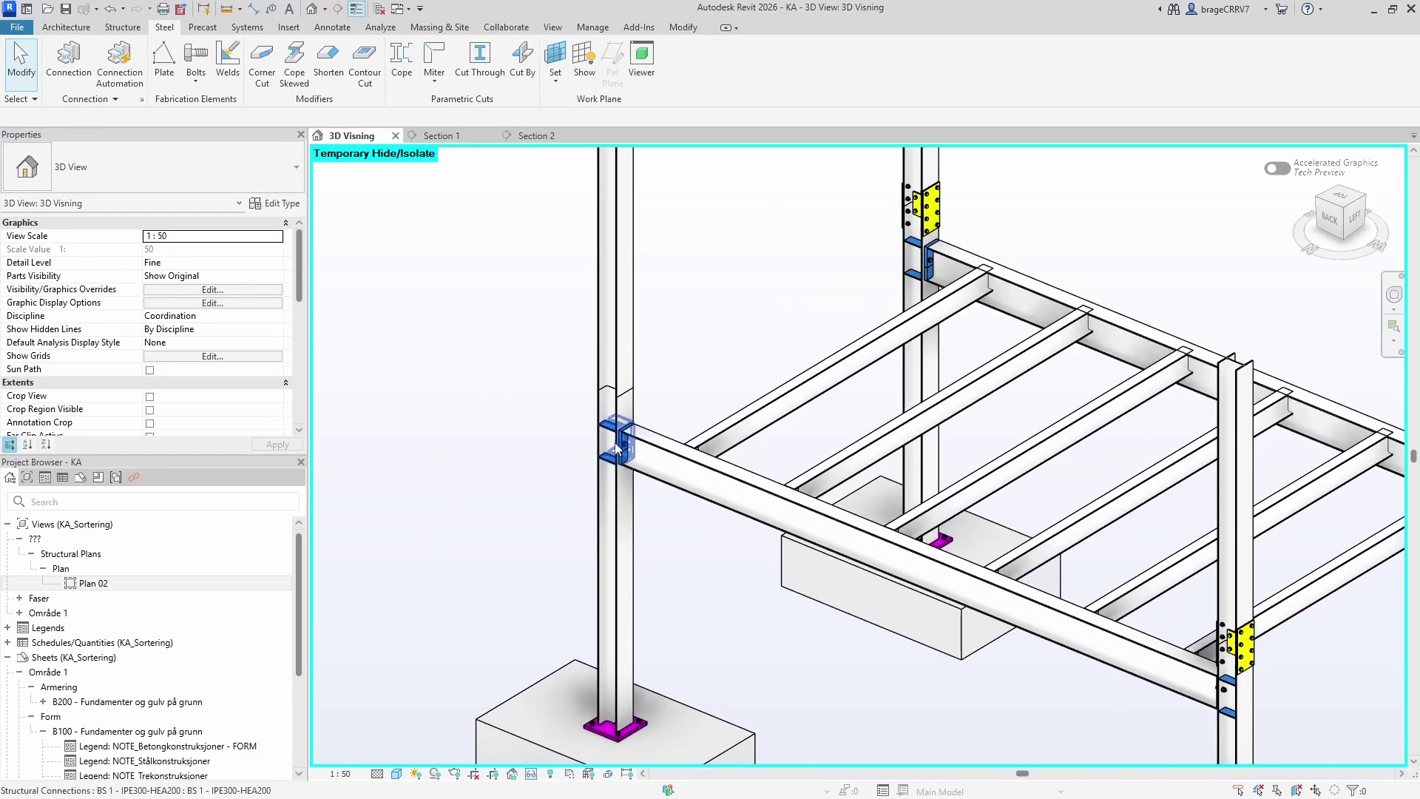
pyautogui.click(597, 392)
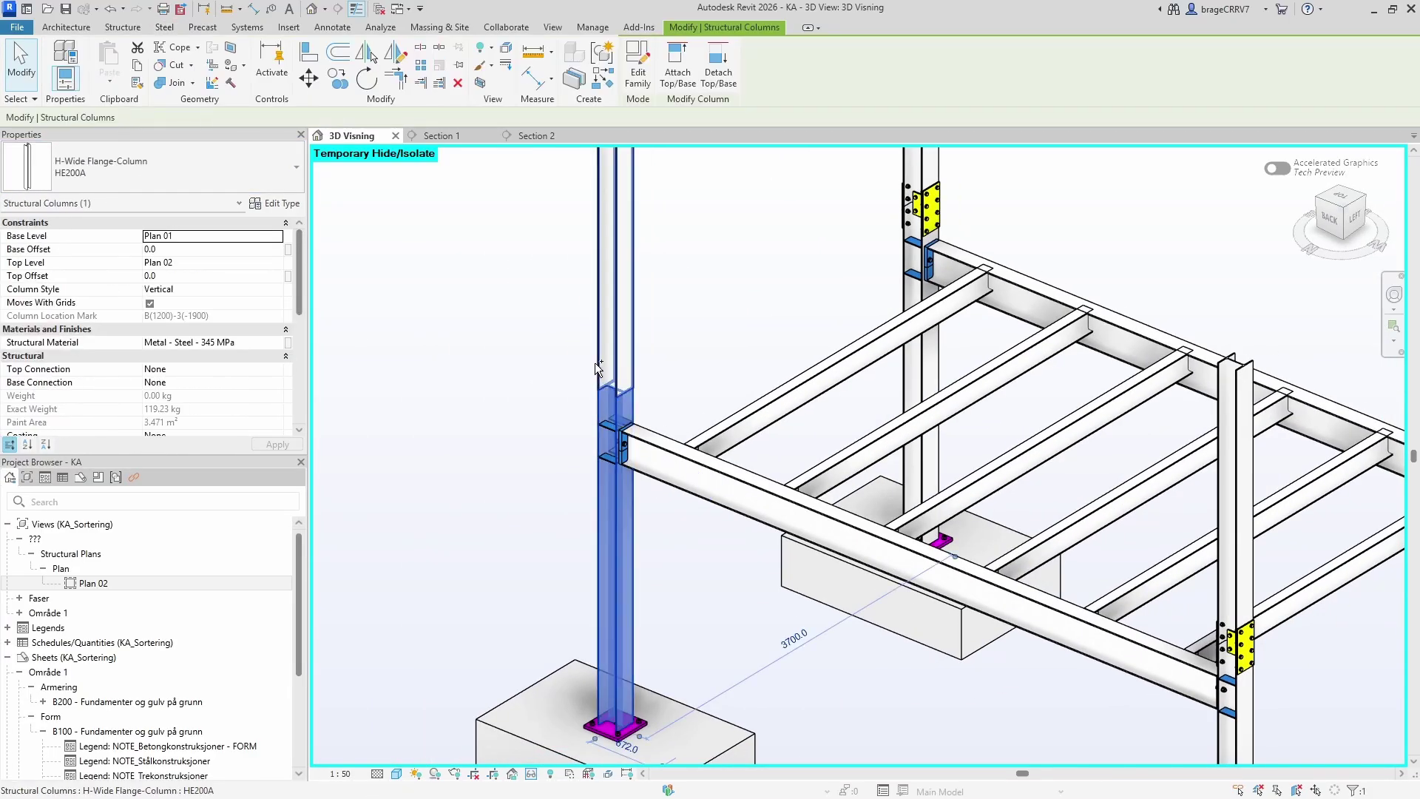
pyautogui.click(78, 81)
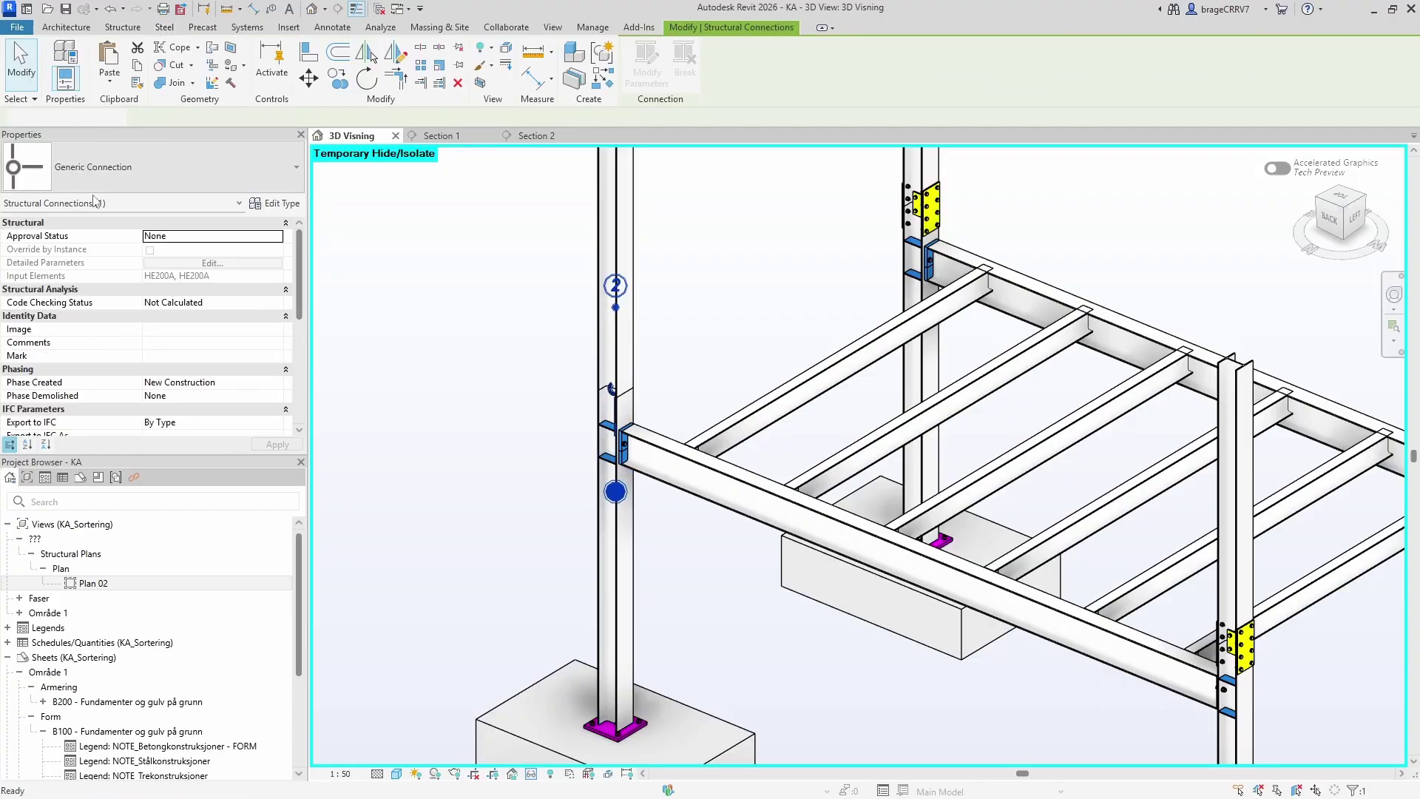
pyautogui.click(118, 167)
pyautogui.click(109, 344)
pyautogui.click(534, 433)
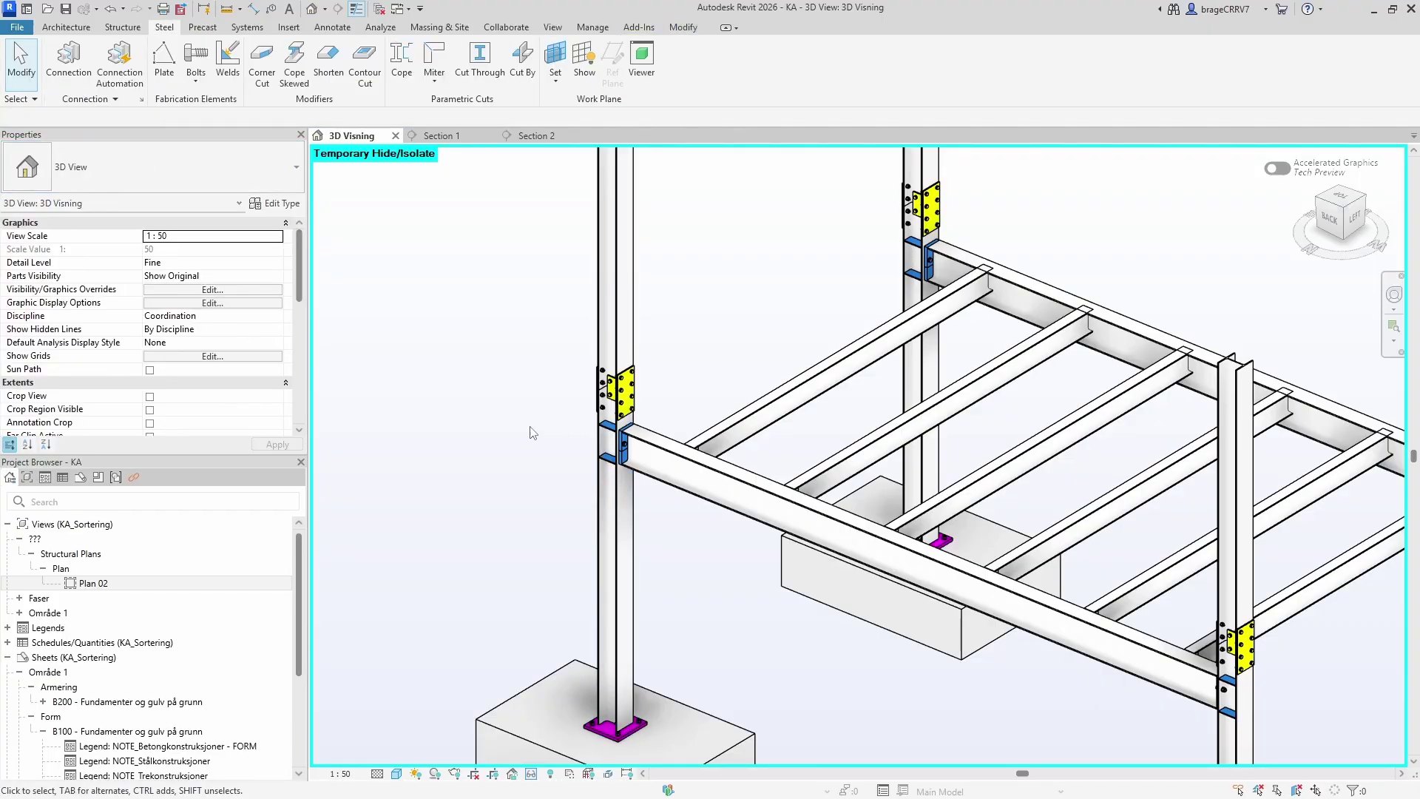
# - Inspect the column splice at grid location B-3 from other angles, then view the whole steel frame with its connections
pyautogui.scroll(5, 617, 460)
pyautogui.click(615, 460)
pyautogui.keyDown('shift'); pyautogui.moveTo(565, 548); pyautogui.dragTo(834, 548, button='middle'); pyautogui.keyUp('shift')
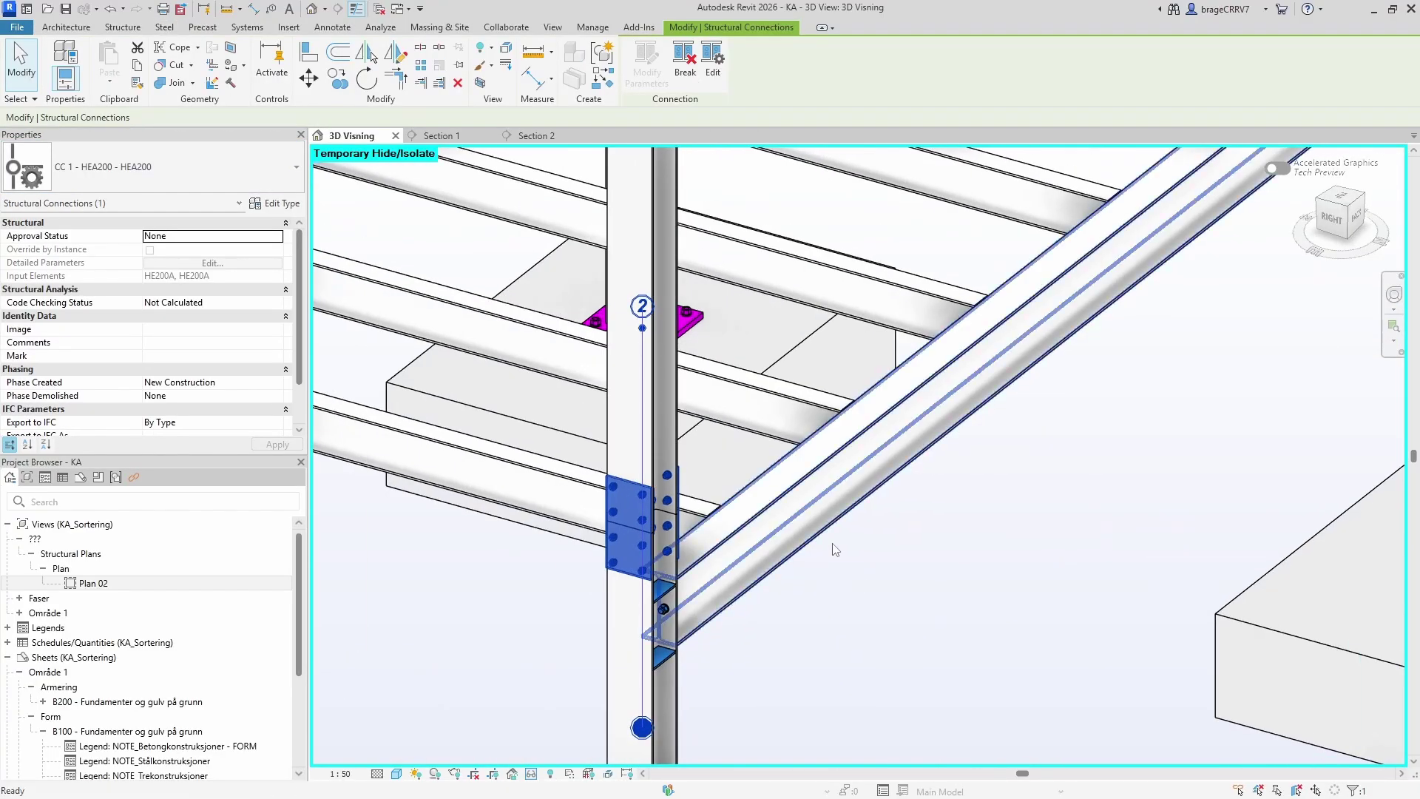
pyautogui.click(836, 551)
pyautogui.scroll(-3, 861, 620)
pyautogui.keyDown('shift'); pyautogui.moveTo(863, 620); pyautogui.dragTo(782, 542, button='middle'); pyautogui.keyUp('shift')
pyautogui.scroll(-3, 896, 583)
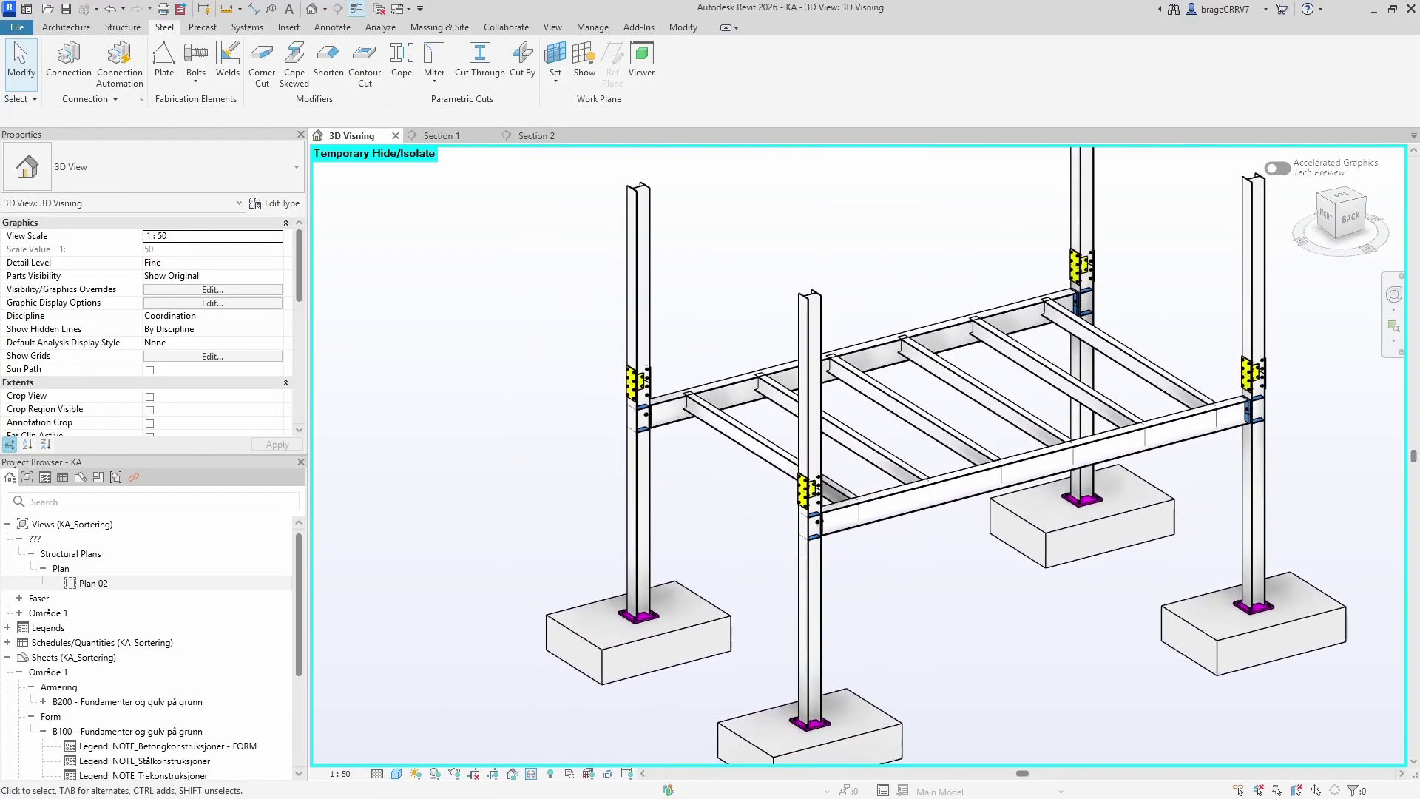